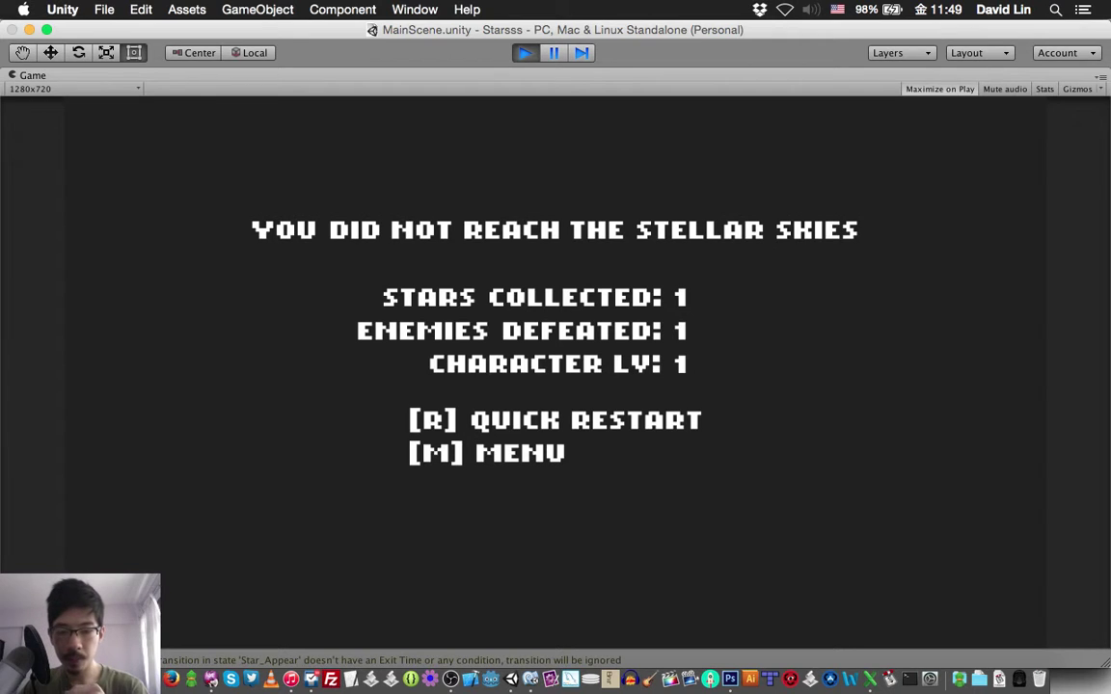
Stop the game preview and switch to the UITextTranslations.xlsx workbook in Excel
key(super+p)
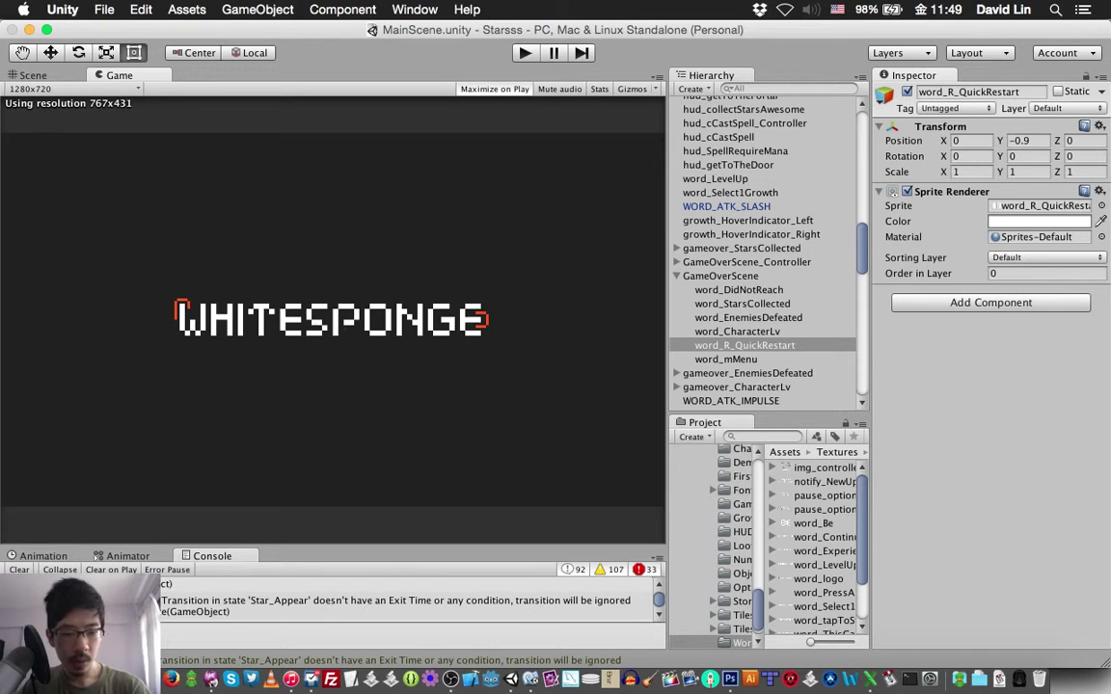
click(866, 667)
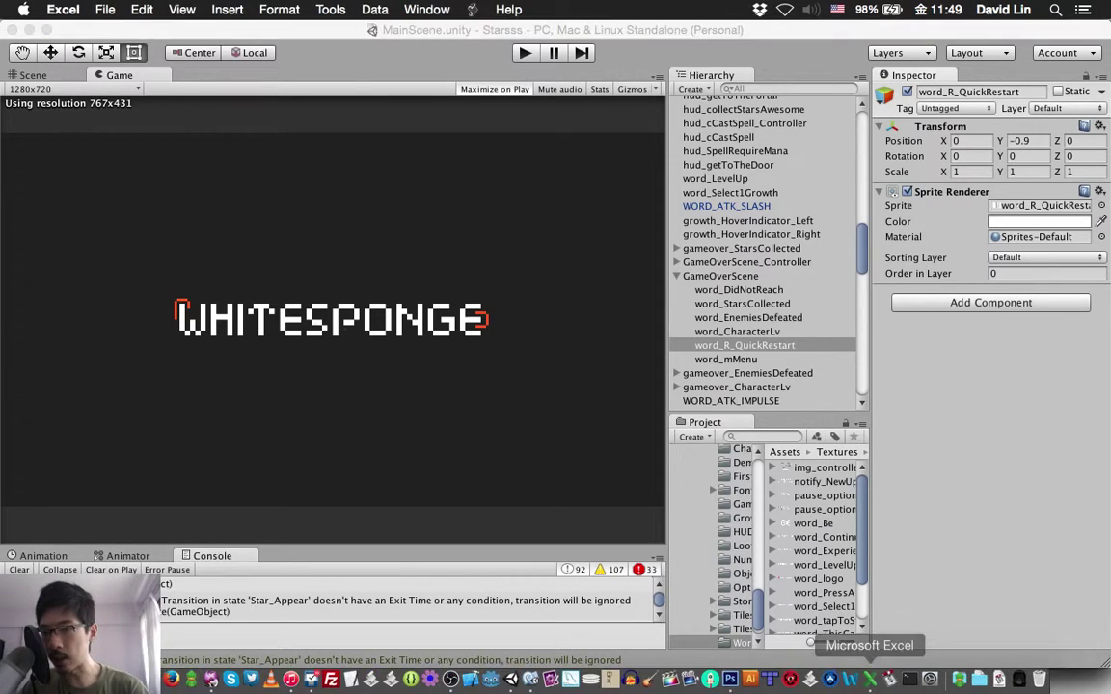
Review the existing game-over messages in column A, from A79 up to A73
key(Up)
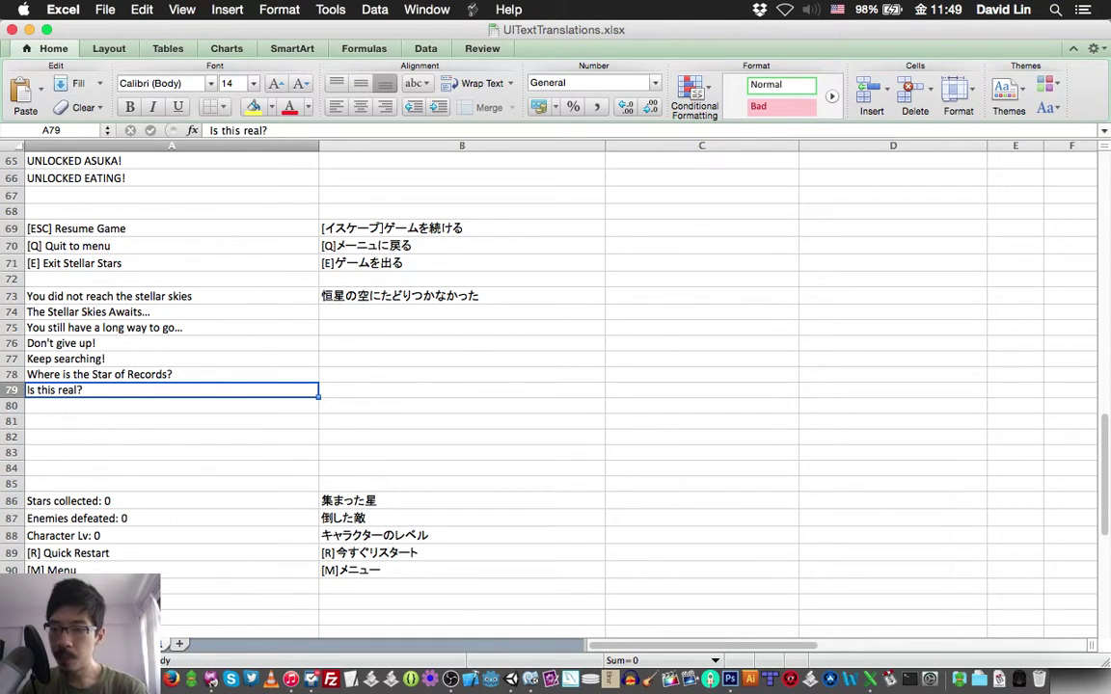
key(Up)
key(Up)
key(Up)
key(Up)
key(Up)
key(Up)
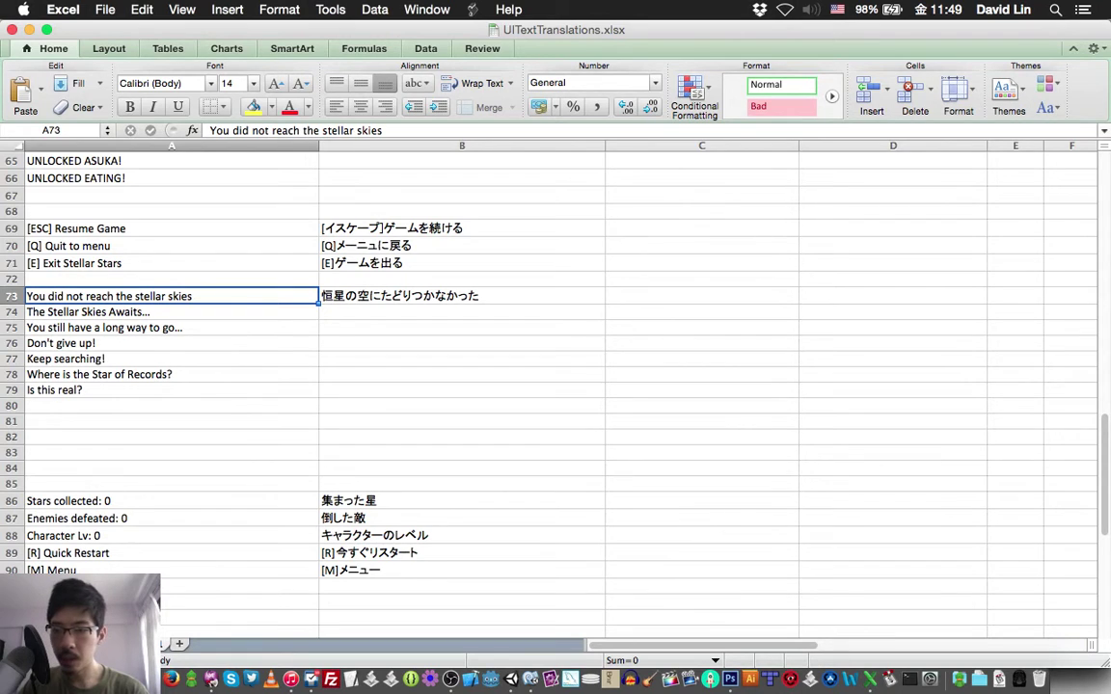
key(Down)
key(Down)
key(Up)
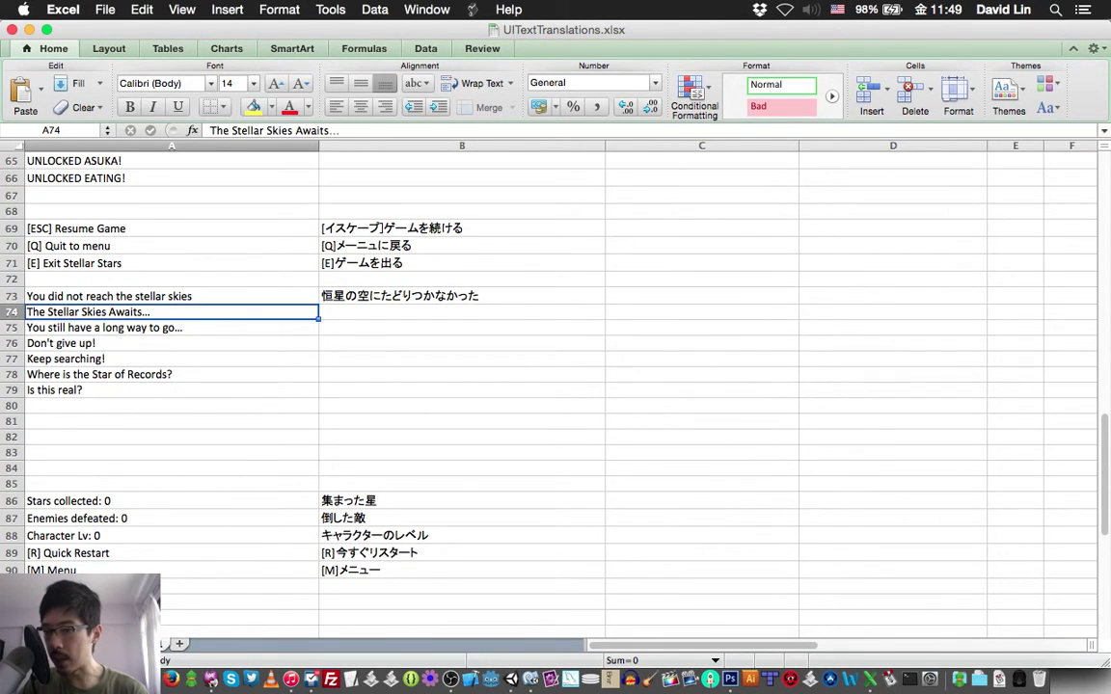
Enter the game-over message "So close... yet so far" in cell A80, below the existing messages
key(Down)
key(Down)
key(Down)
key(Down)
key(Down)
key(Down)
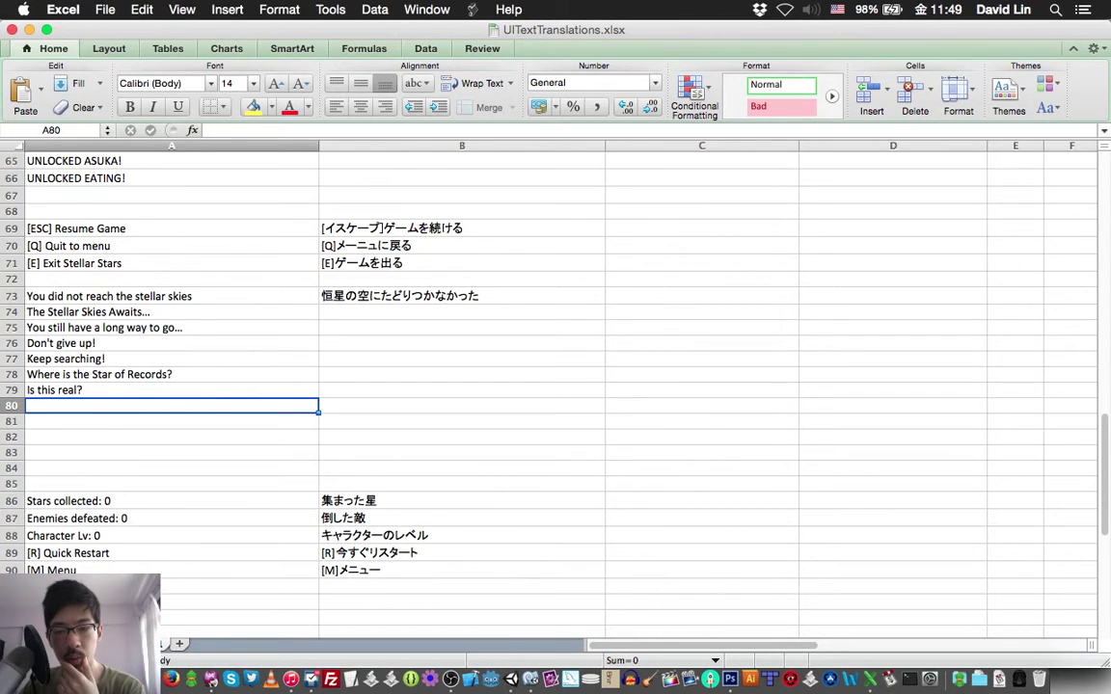
text(So )
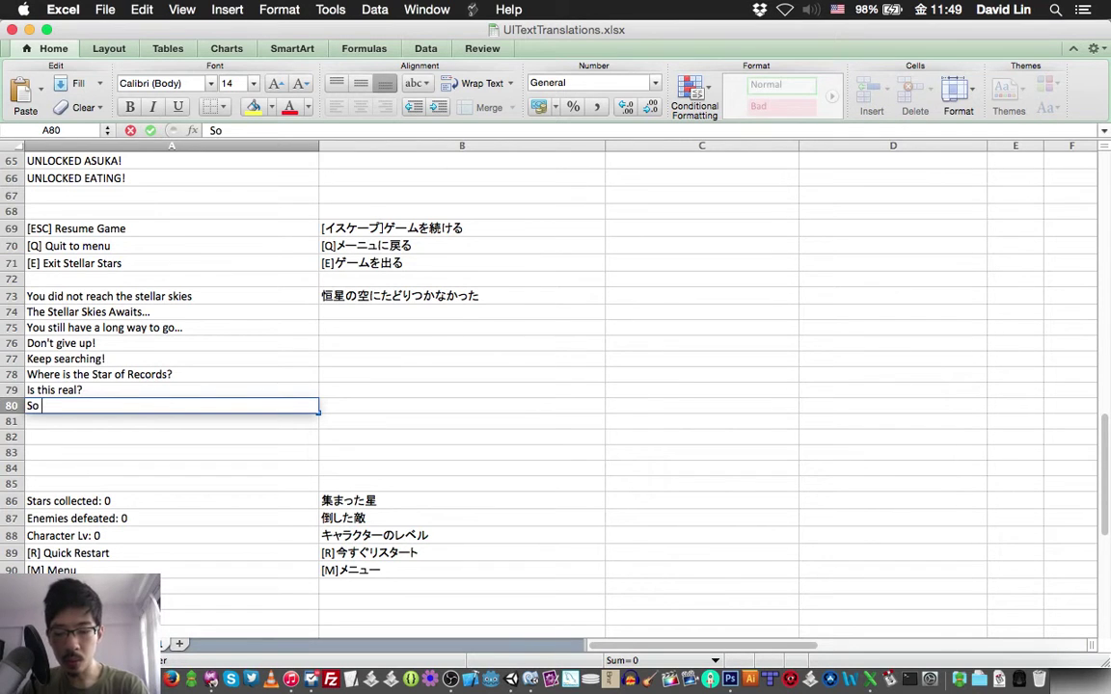
text(close)
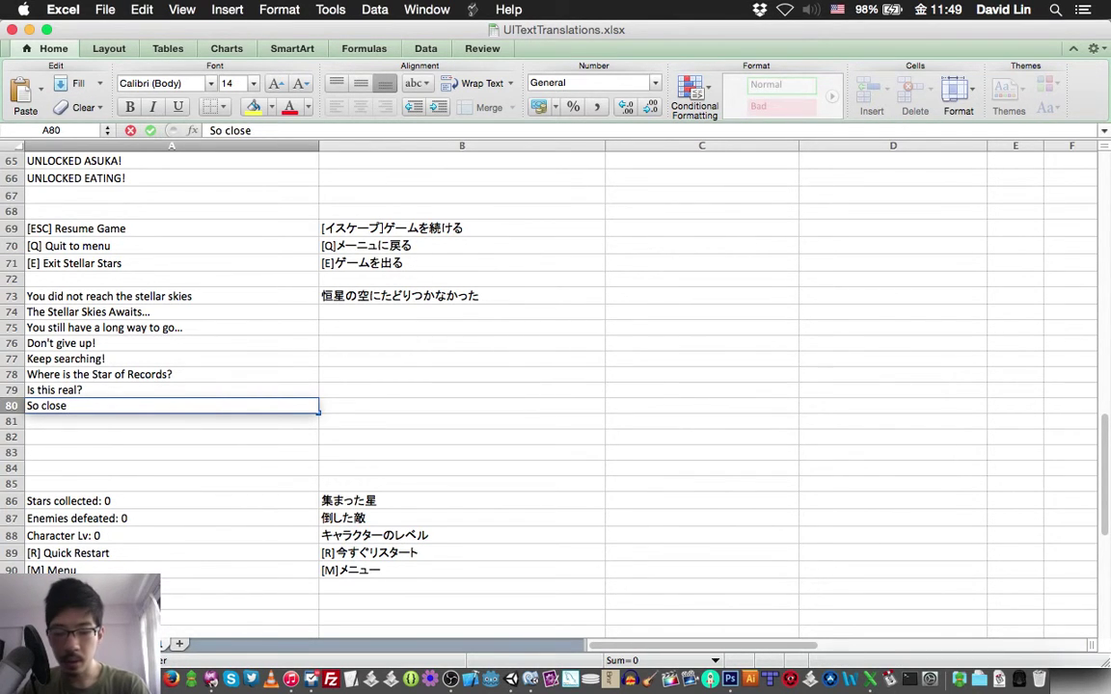
text(..)
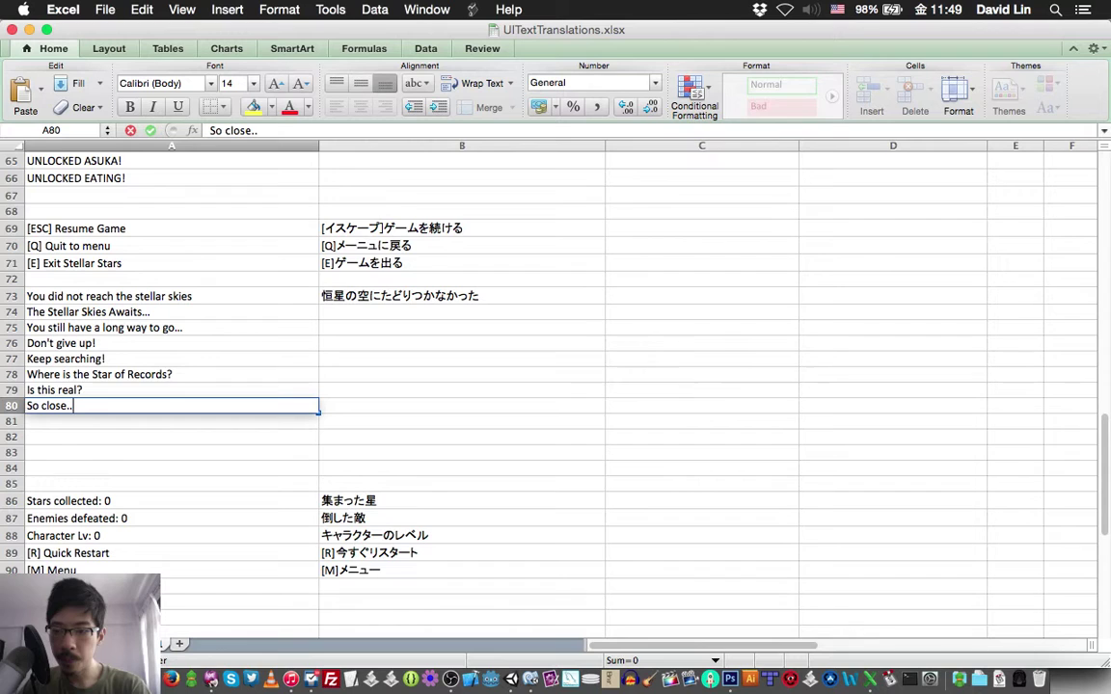
text(. yet )
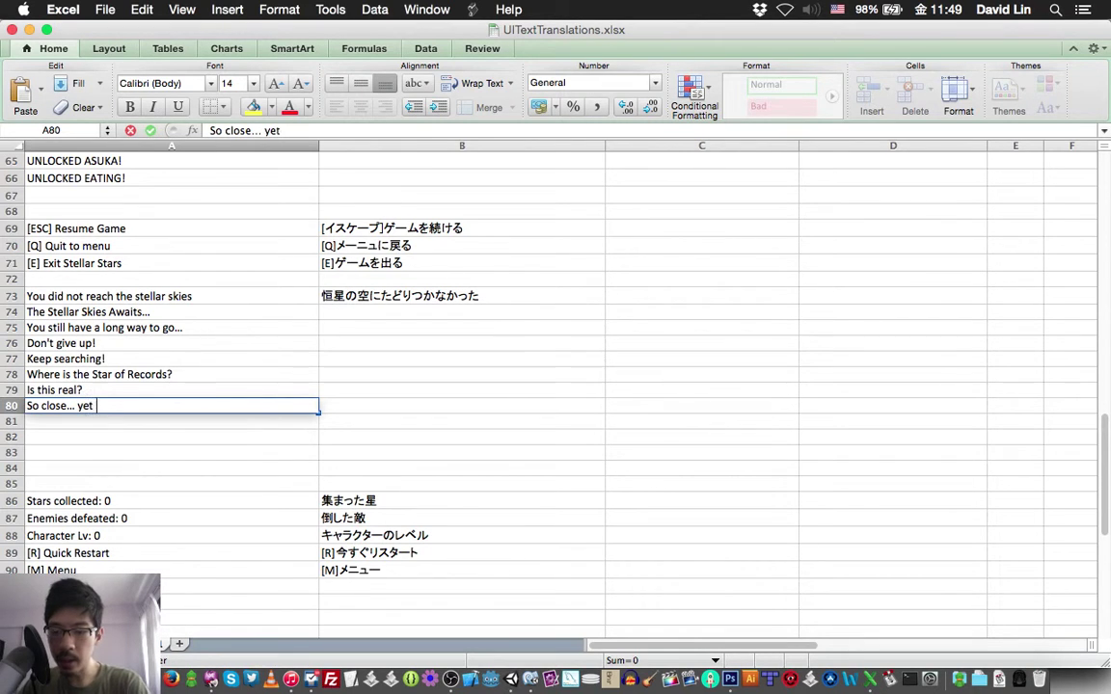
text(so far)
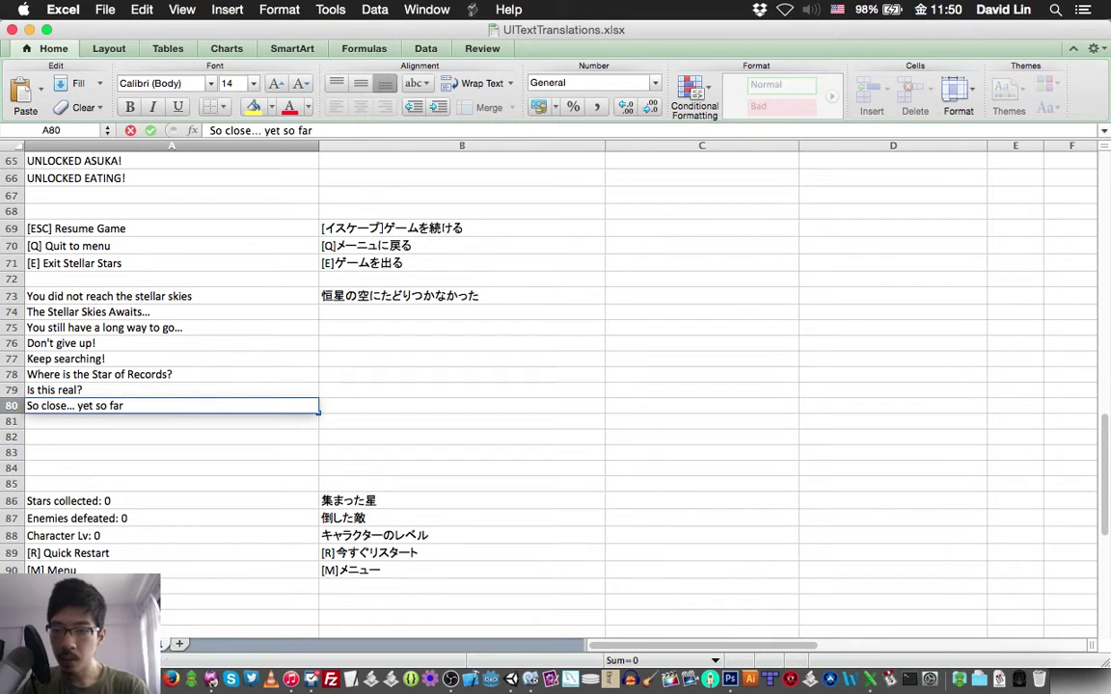
Reword the message in A80 to "You were so close... yet so far"
click(210, 130)
text(Yo)
text(u were)
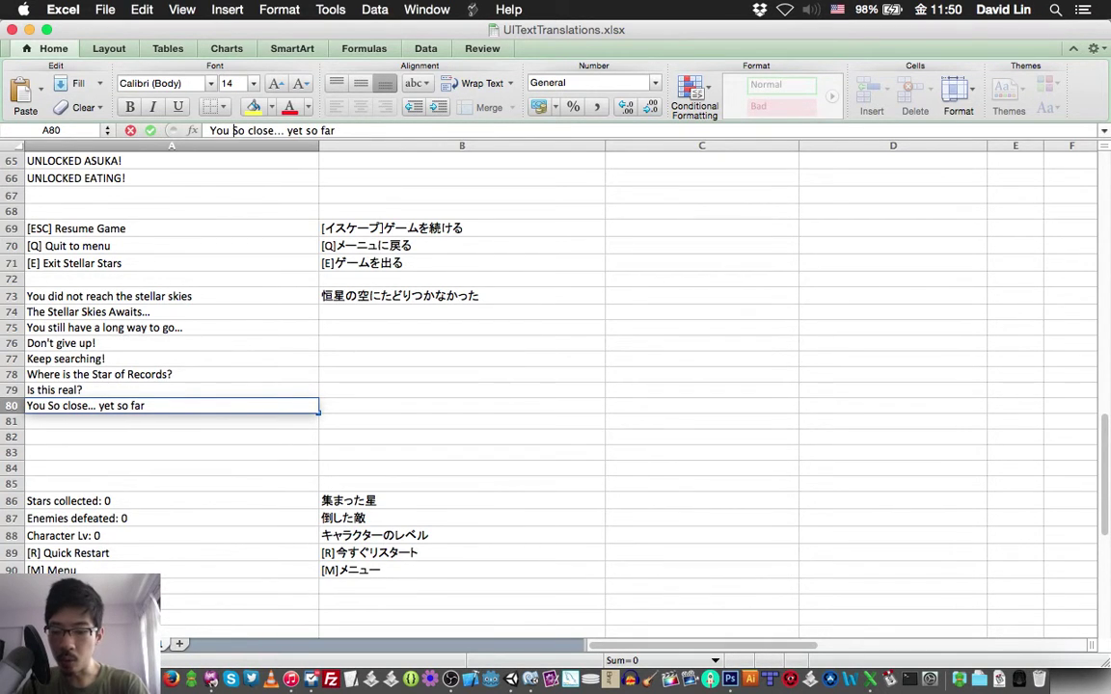
key(Delete)
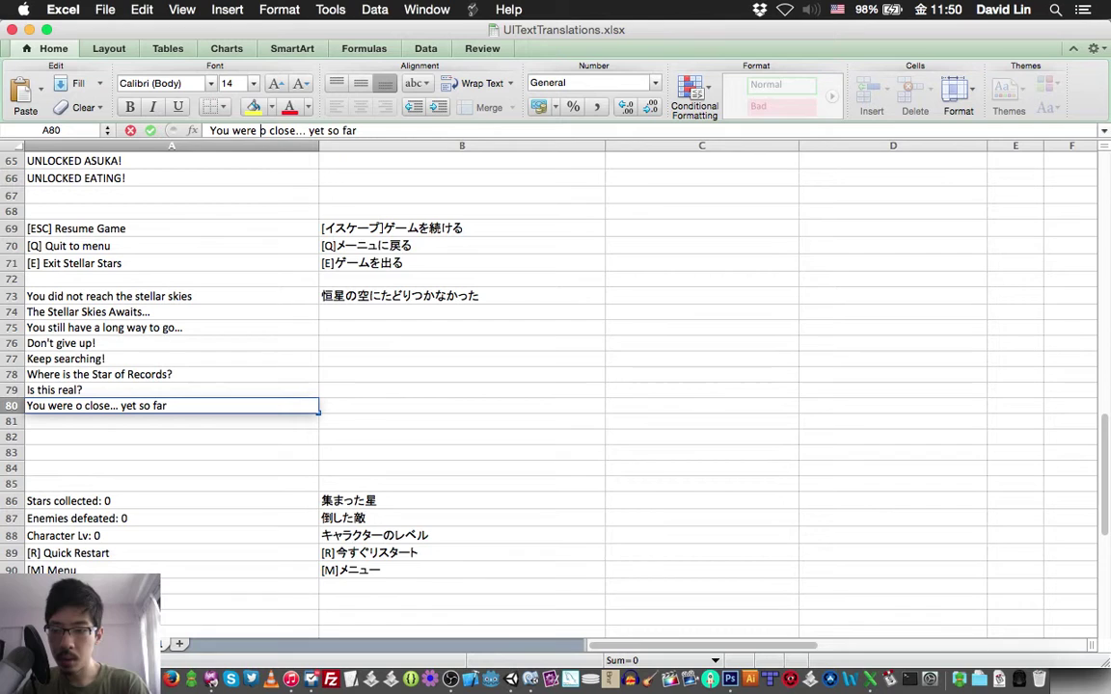
text(s)
key(Return)
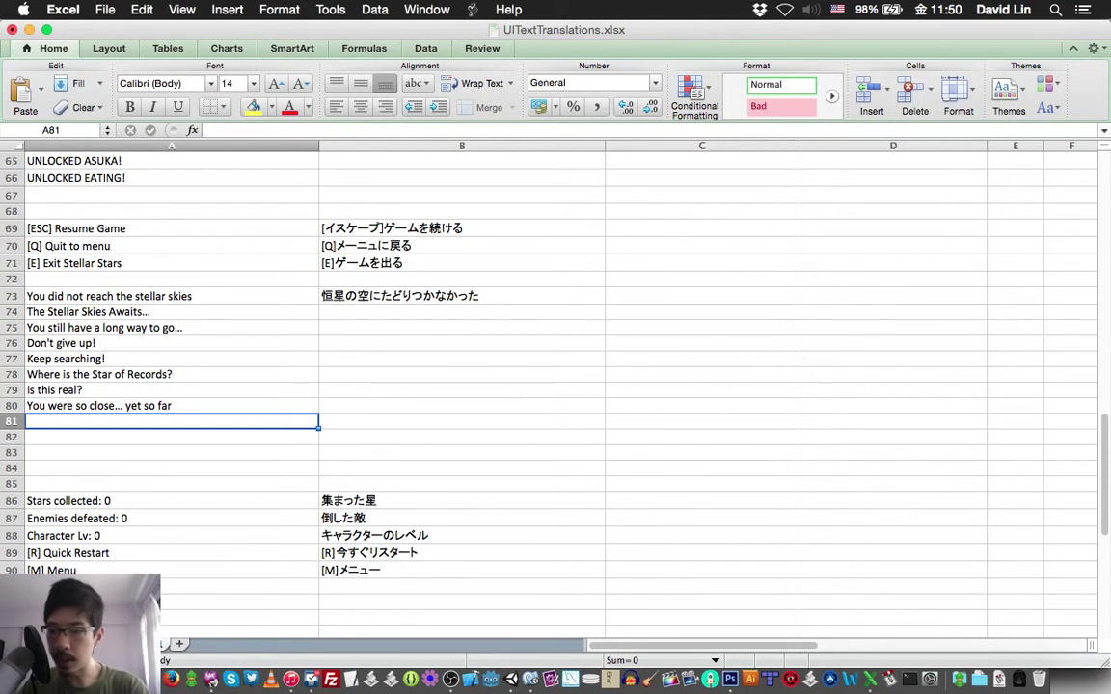
key(Up)
key(Down)
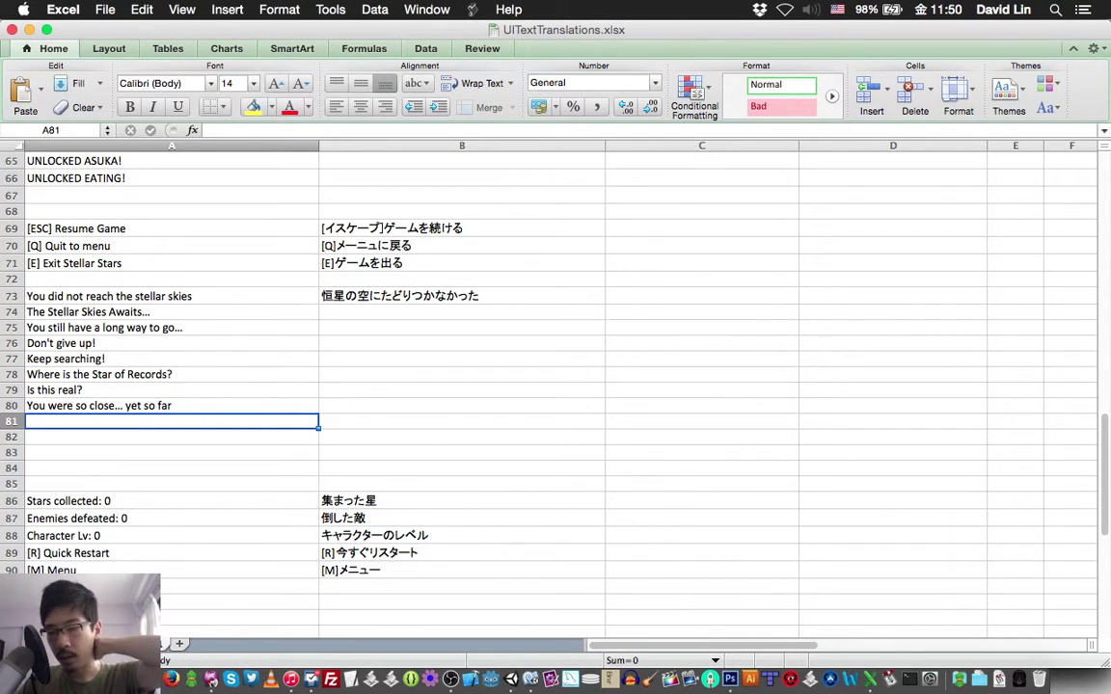
key(Up)
key(Down)
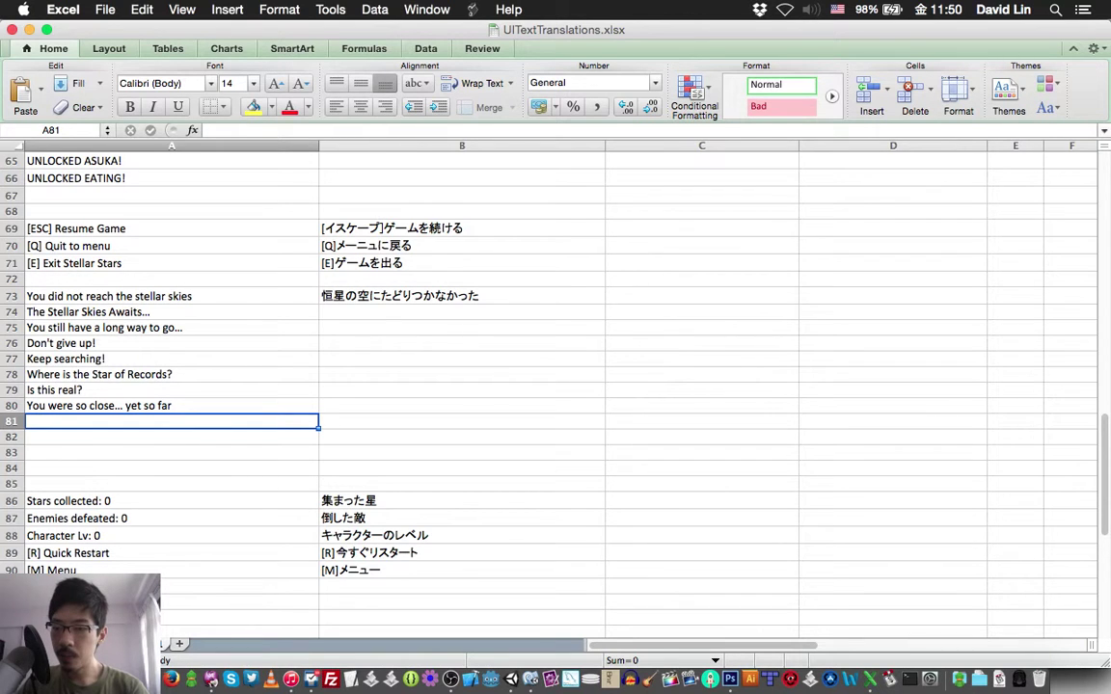
key(Up)
key(Up)
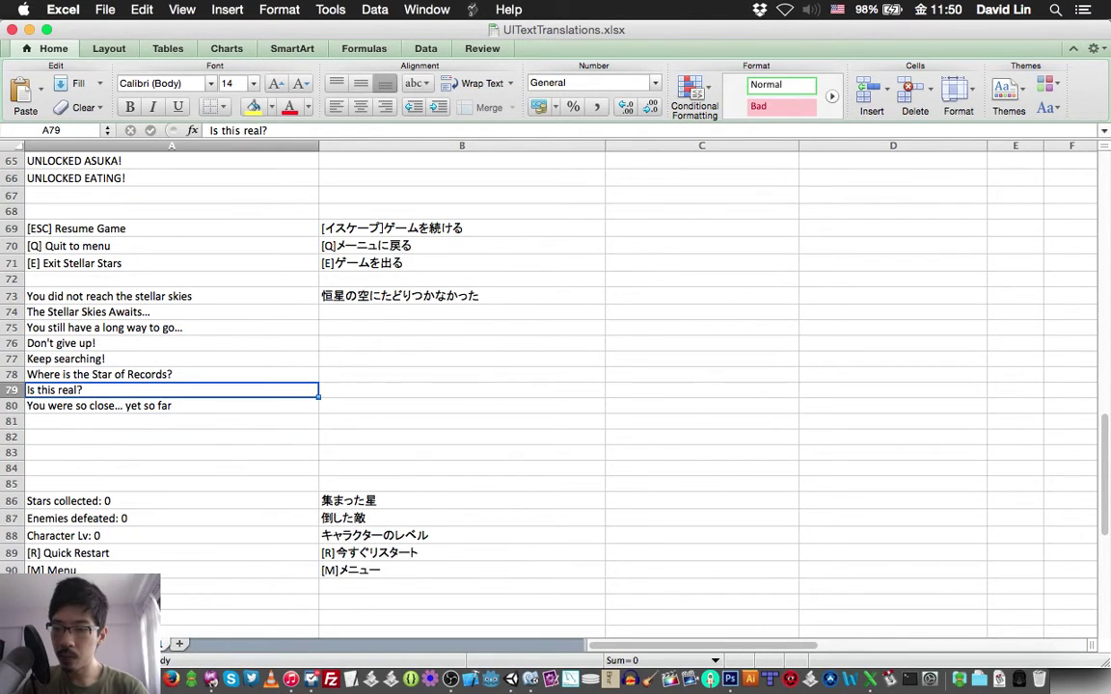
key(Up)
key(Up)
key(Down)
key(Down)
key(Down)
key(Down)
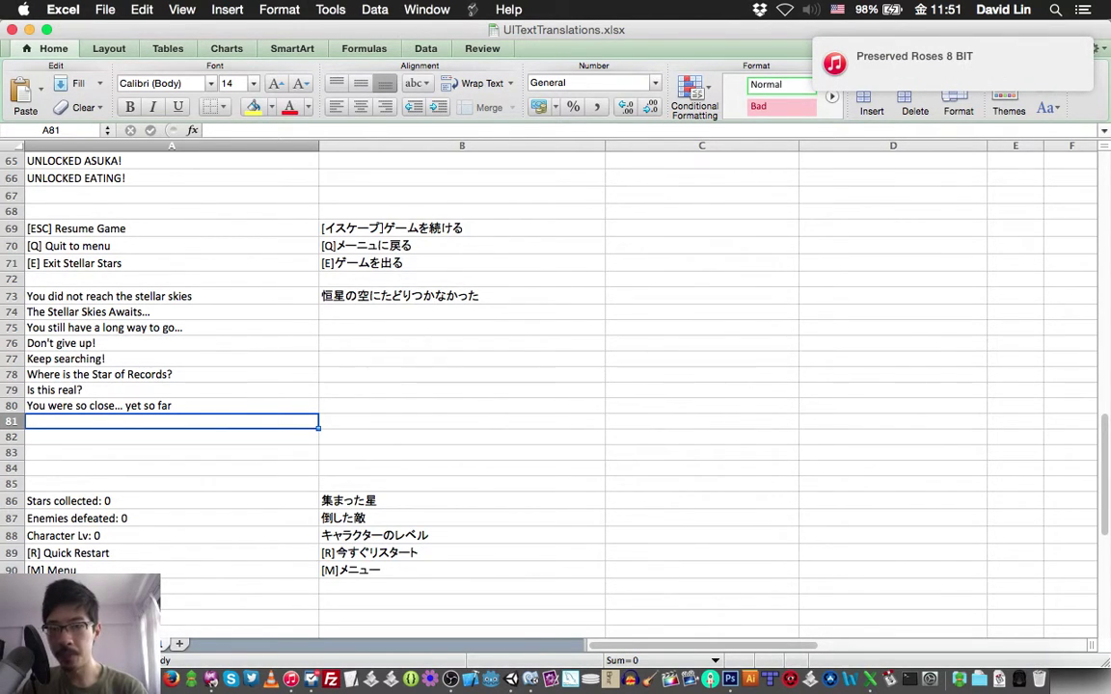
Enter "Mooooooooooooooooo" as another game-over message in cell A81
text(Mo)
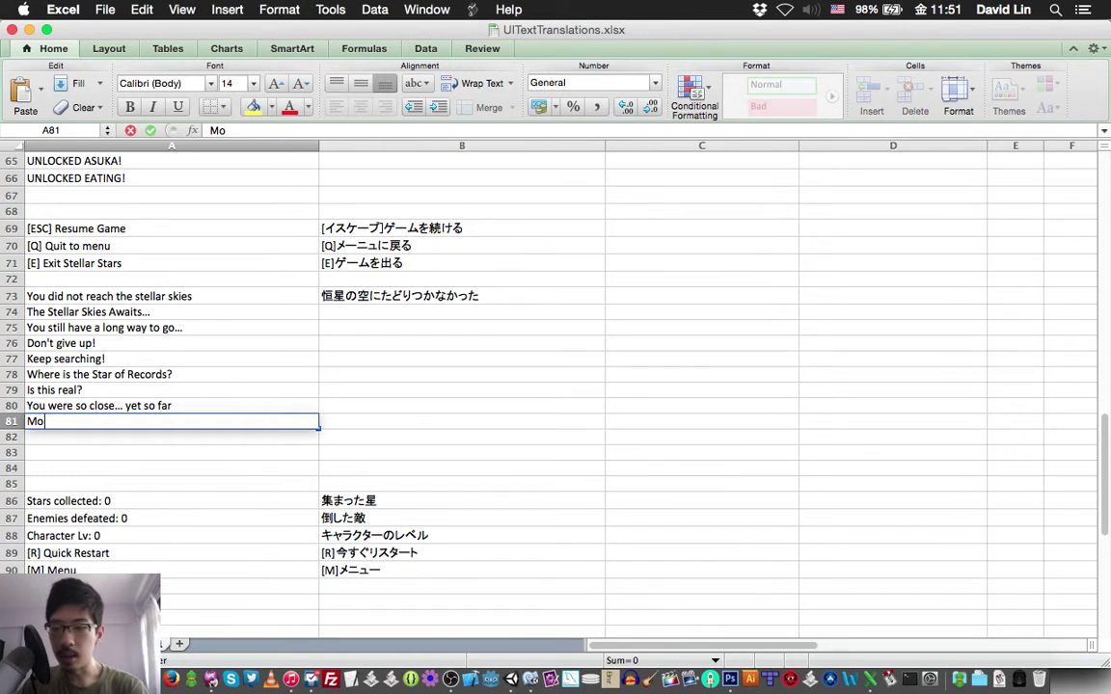
text(oooooooooooooo)
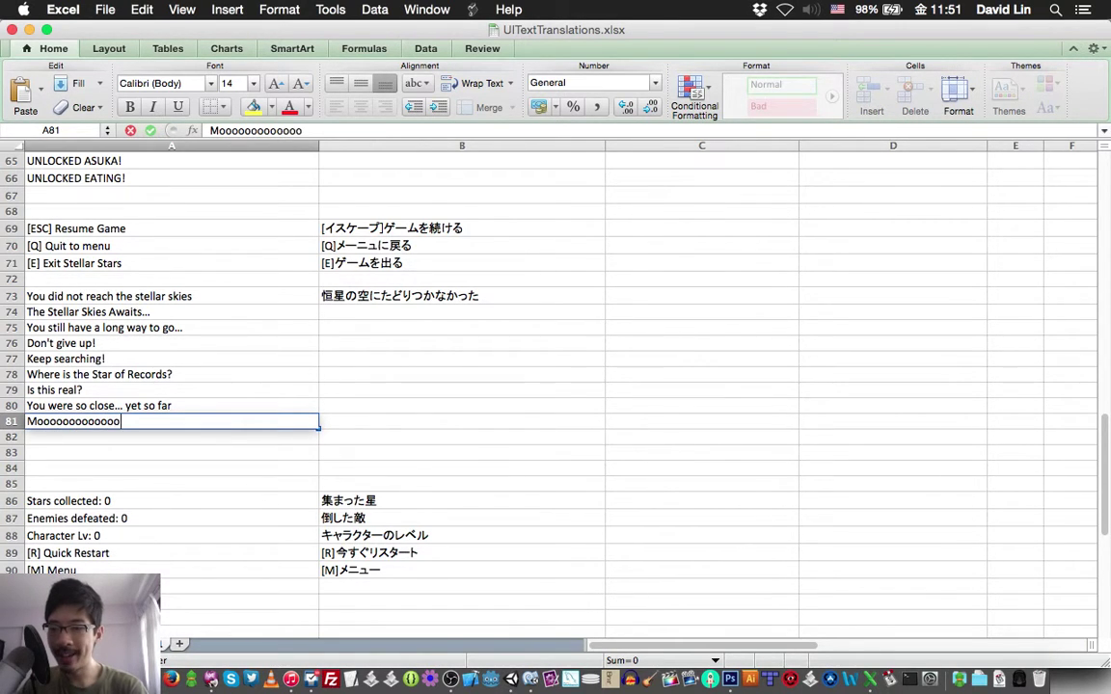
text(ooo)
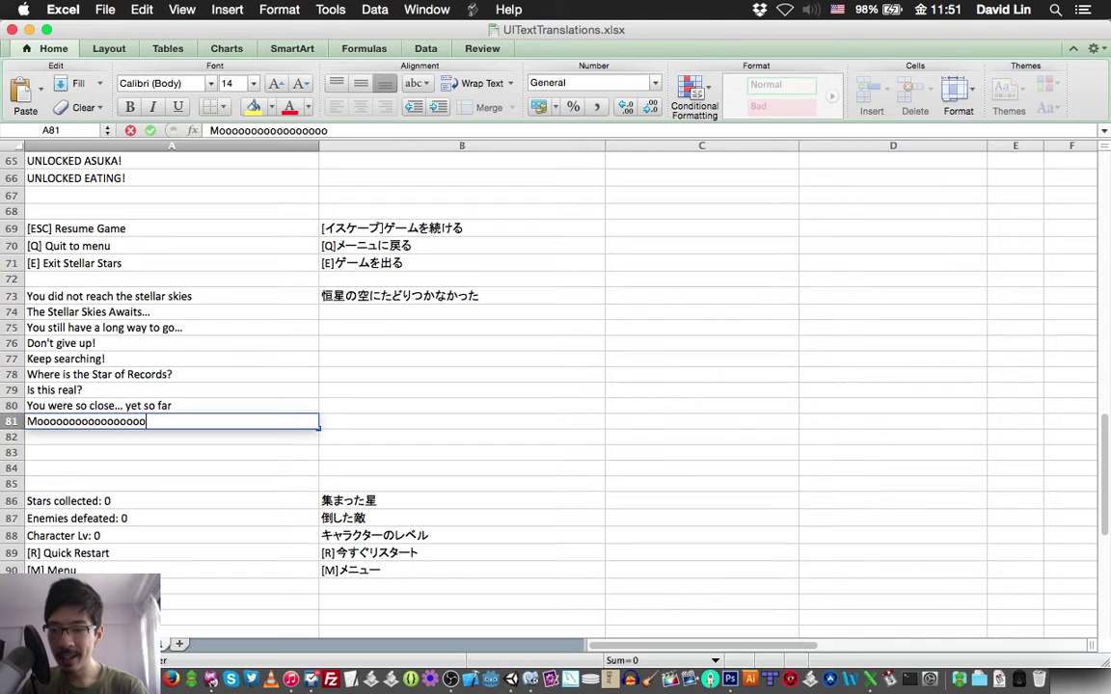
key(Return)
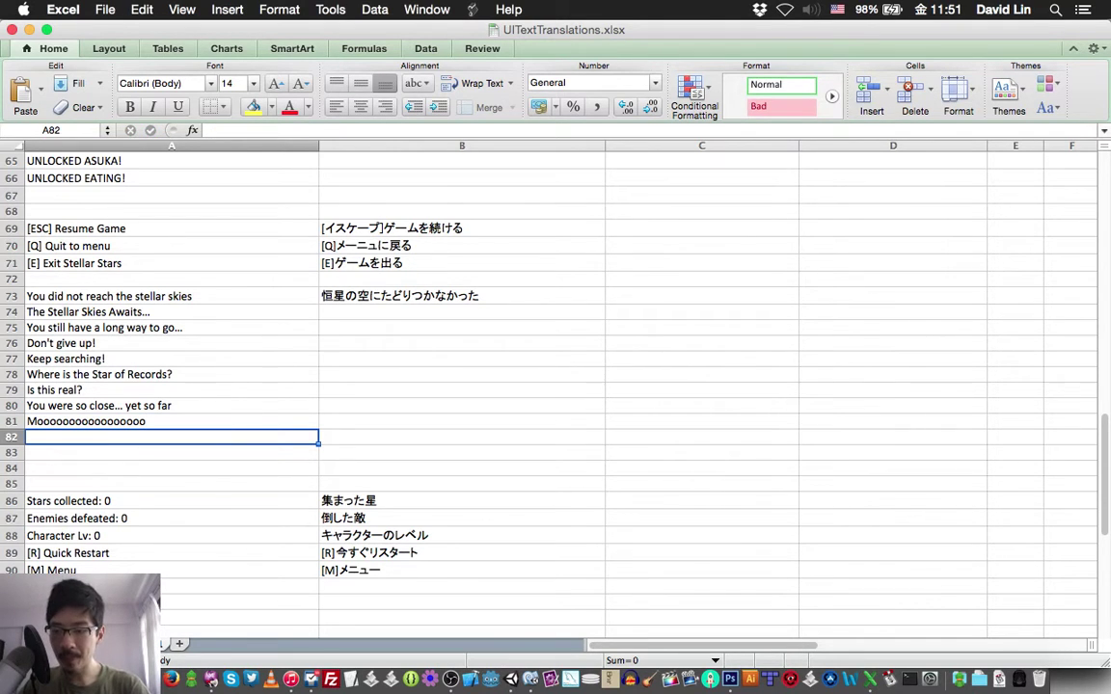
key(Up)
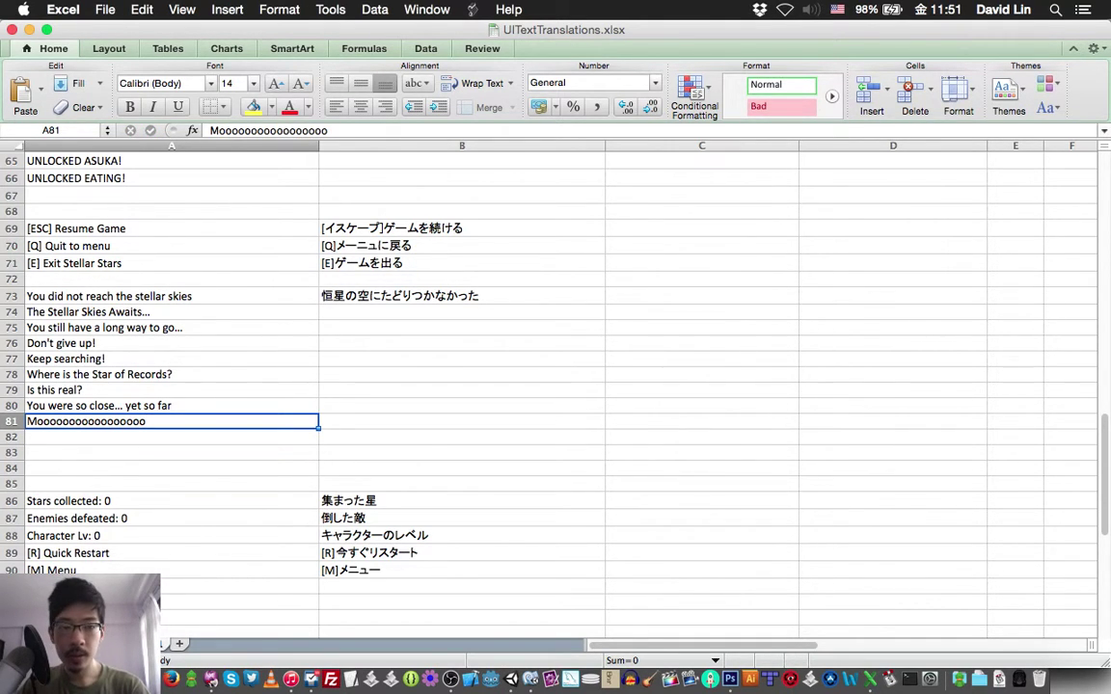
key(Down)
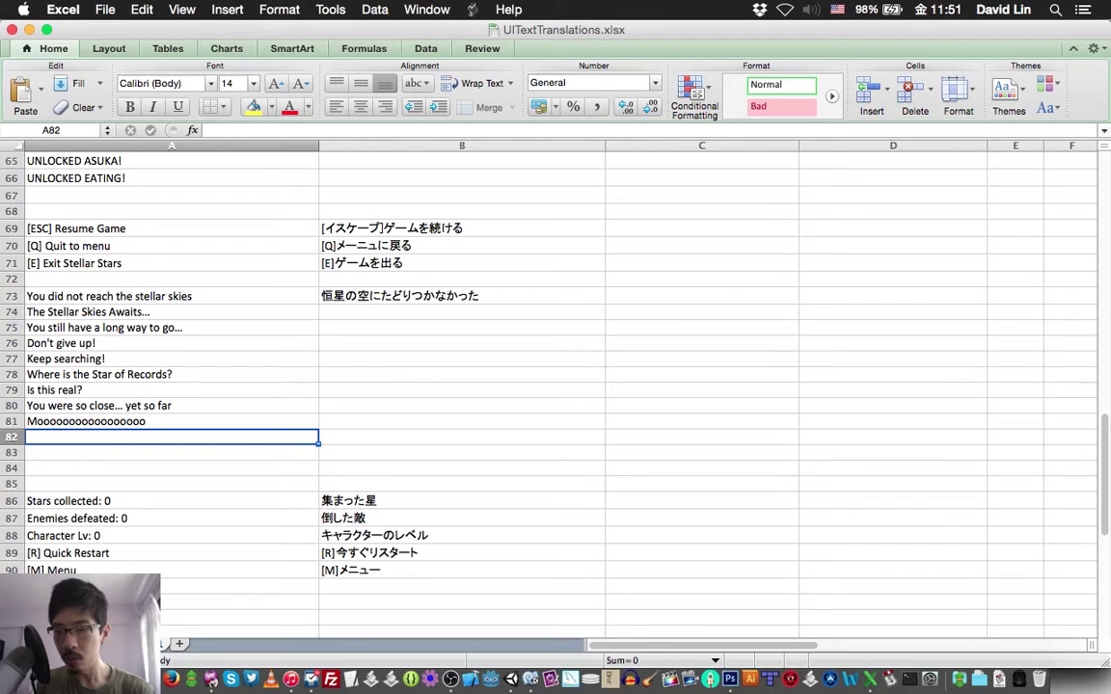
key(Up)
key(Down)
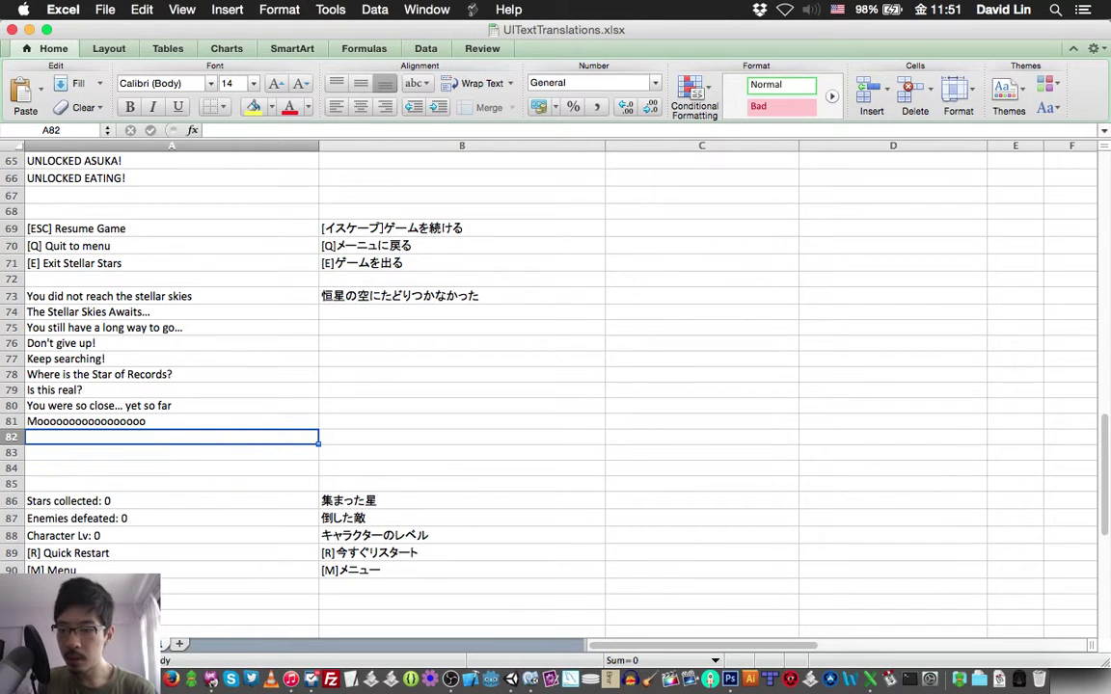
key(Up)
key(Down)
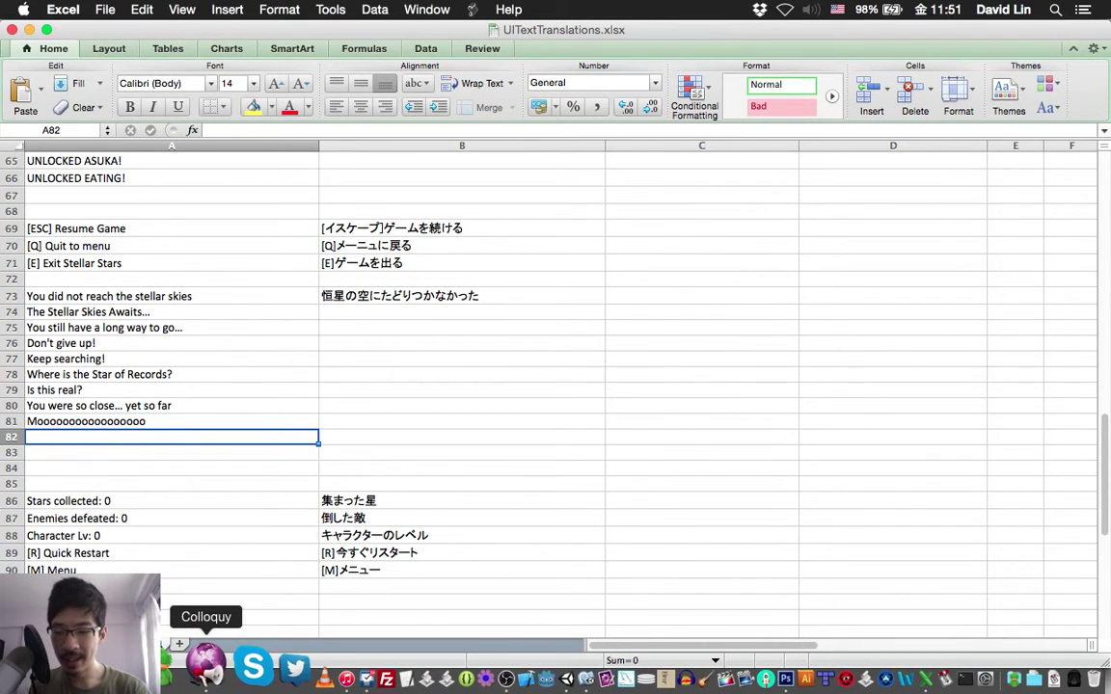
Check the stream chat in Colloquy and the streaming status in OBS, and return to the Excel workbook
click(205, 665)
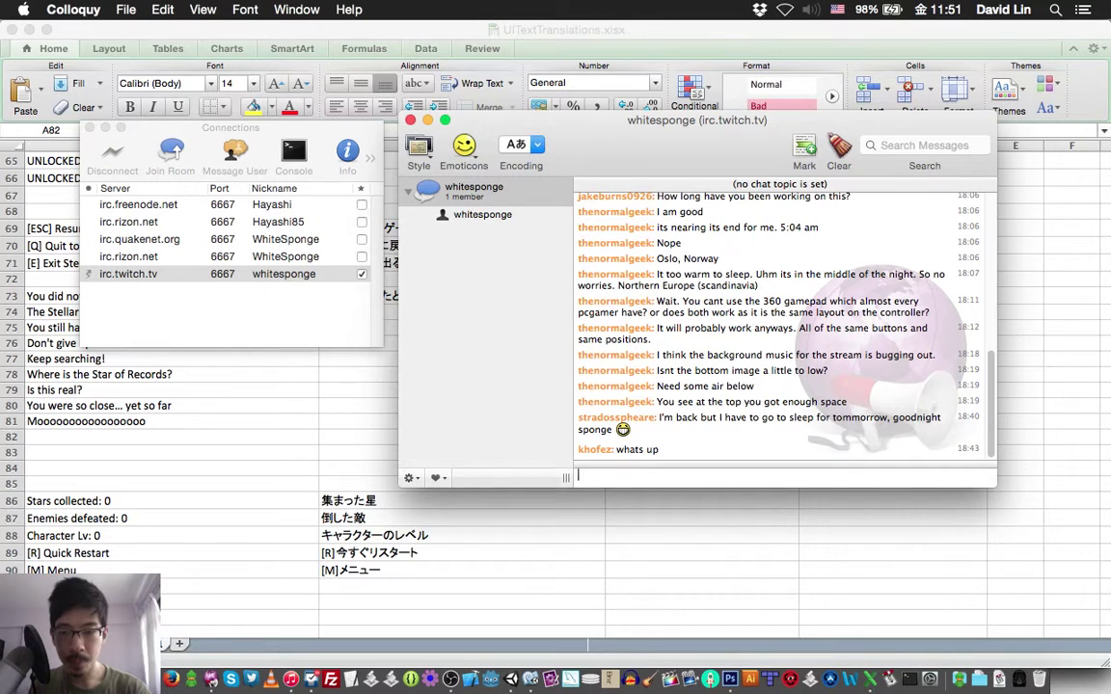
key(super+Tab)
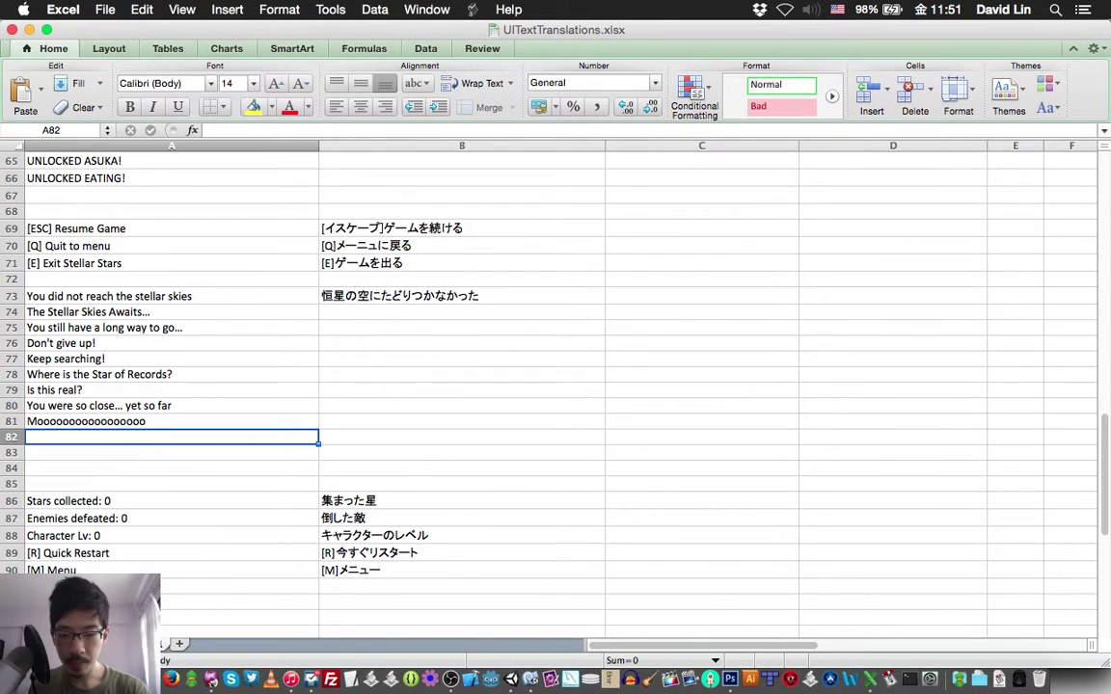
click(450, 679)
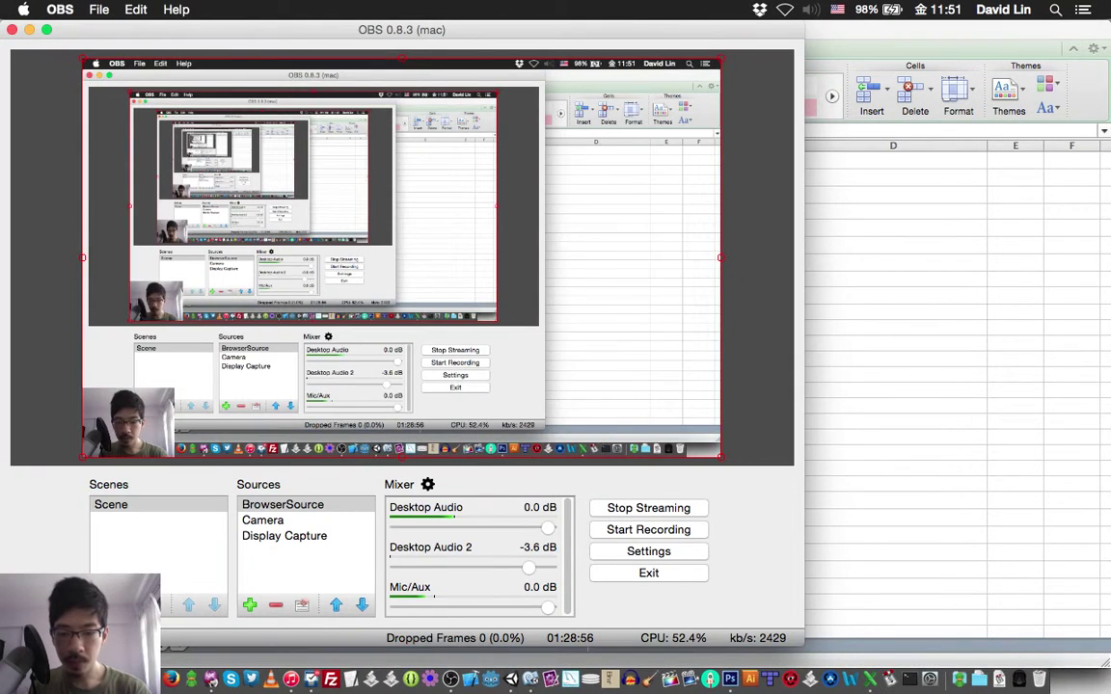
key(super+Tab)
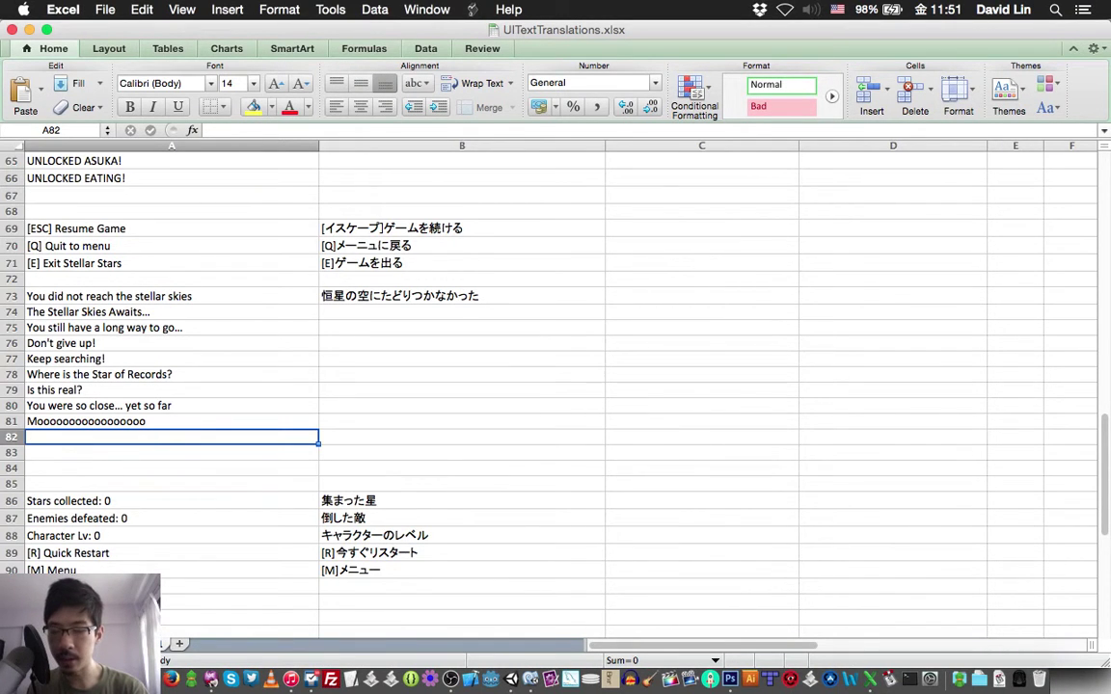
Insert two blank rows at row 82, directly below the "Mooooooooooooooooo" message, and save the workbook
right_click(10, 437)
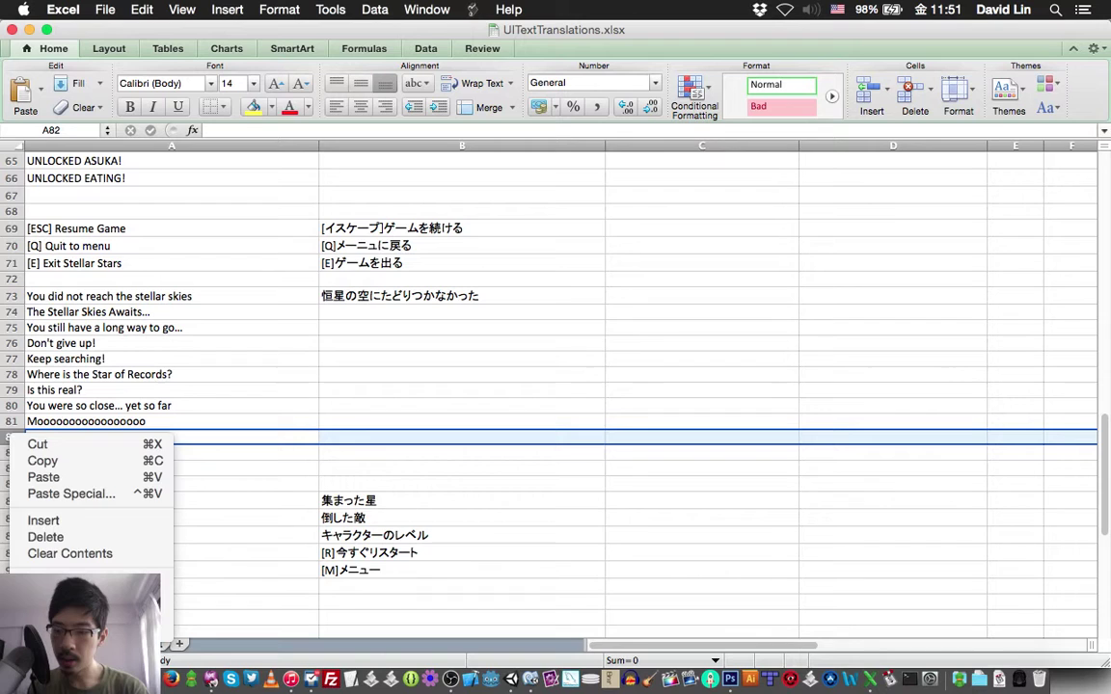
click(43, 521)
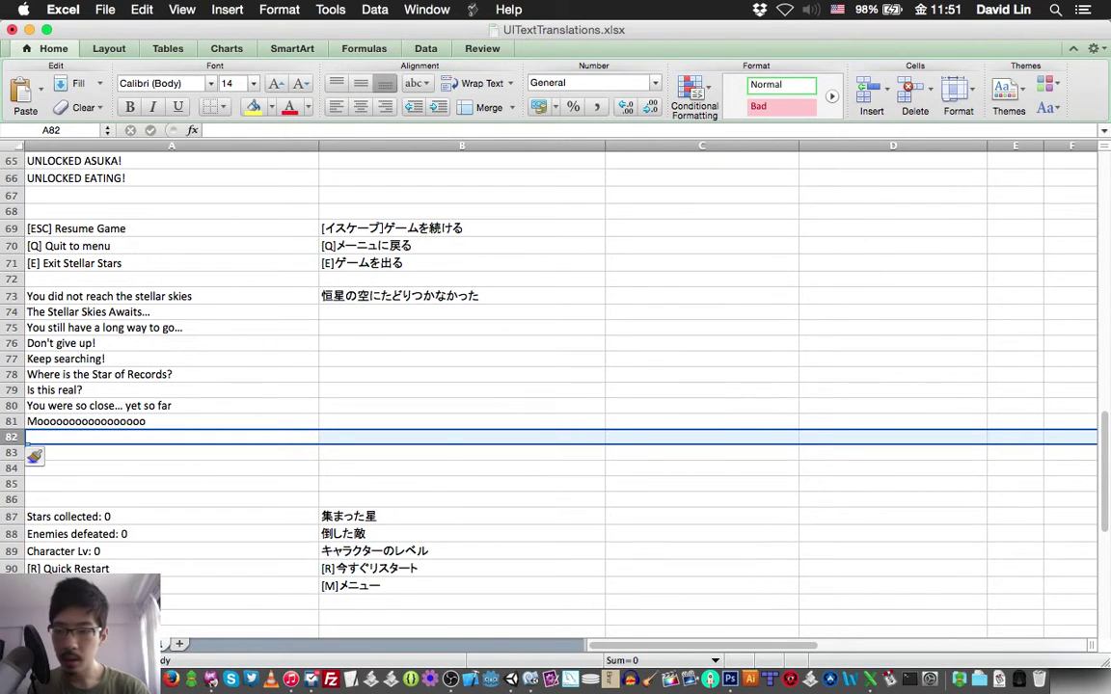
click(172, 421)
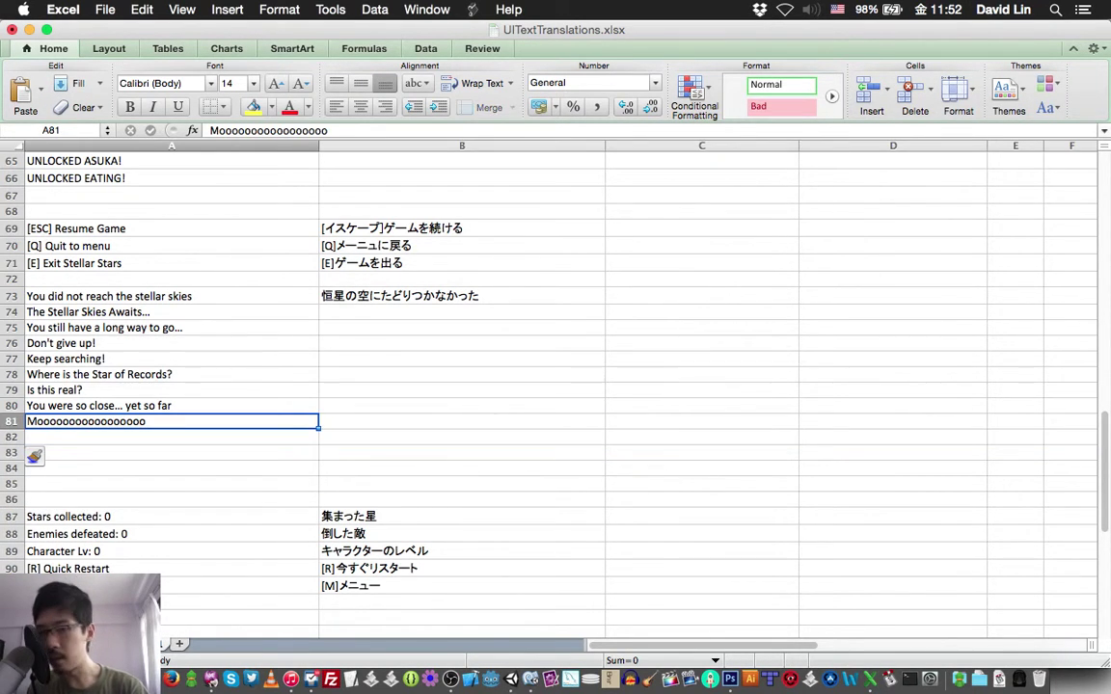
click(12, 437)
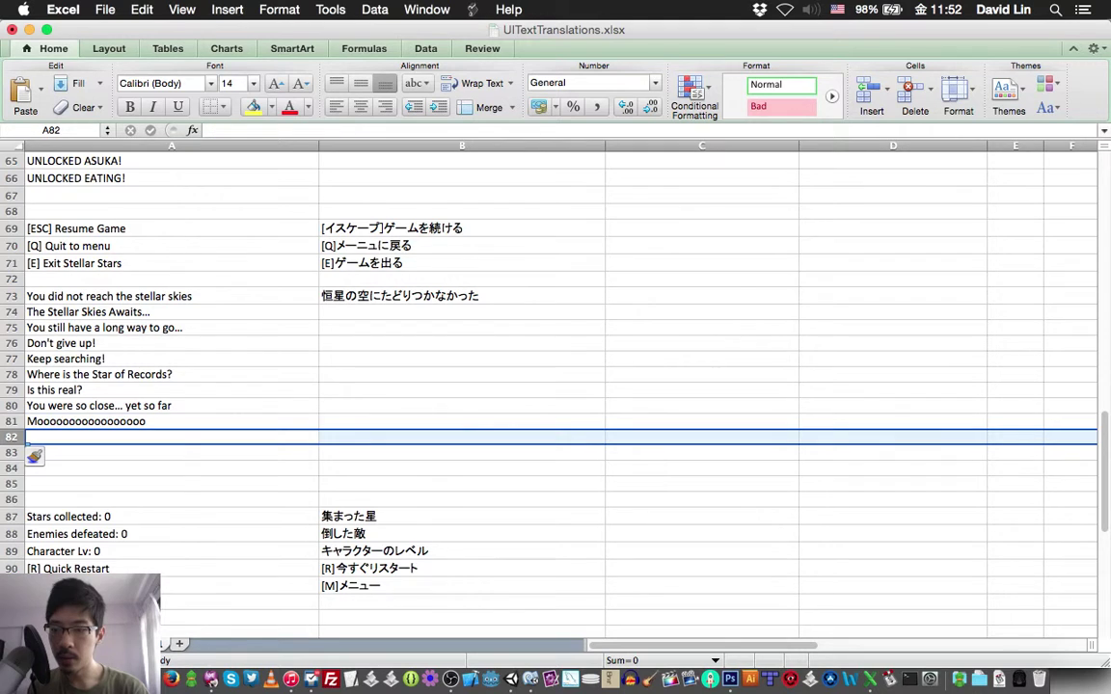
right_click(12, 437)
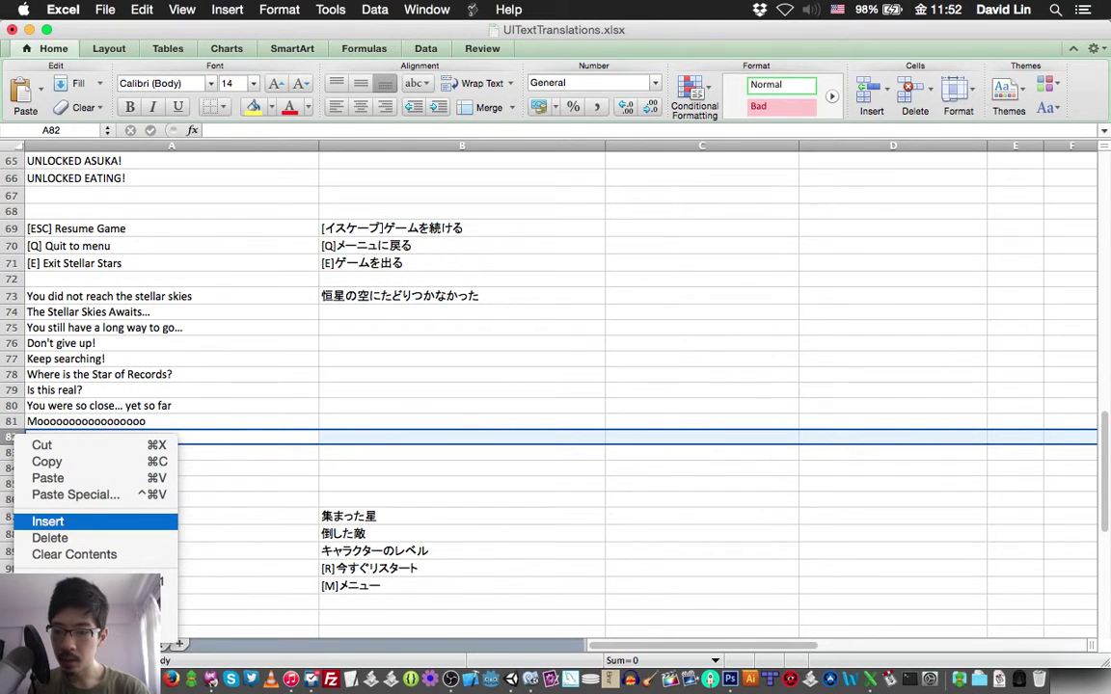
click(49, 520)
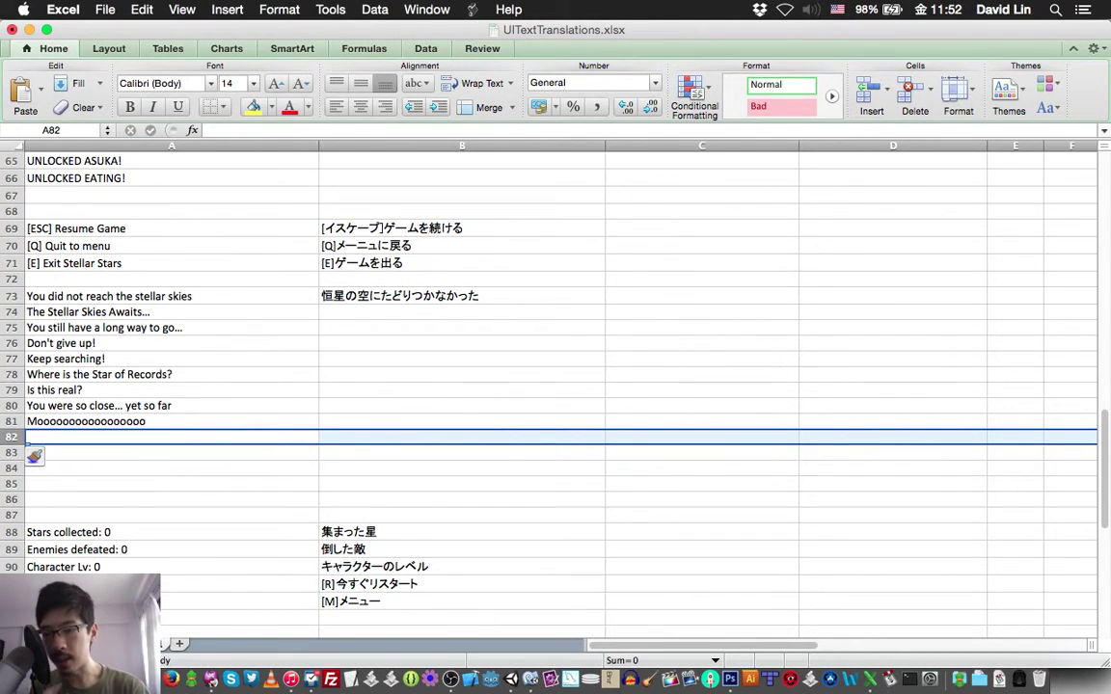
key(Down)
key(Up)
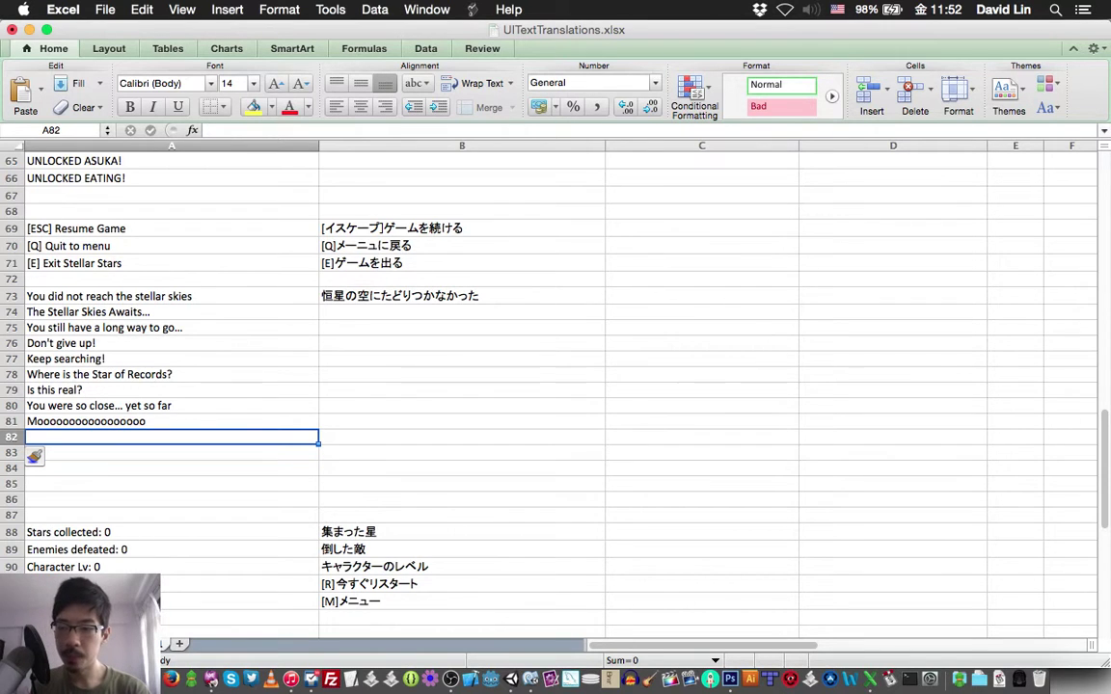
key(super+s)
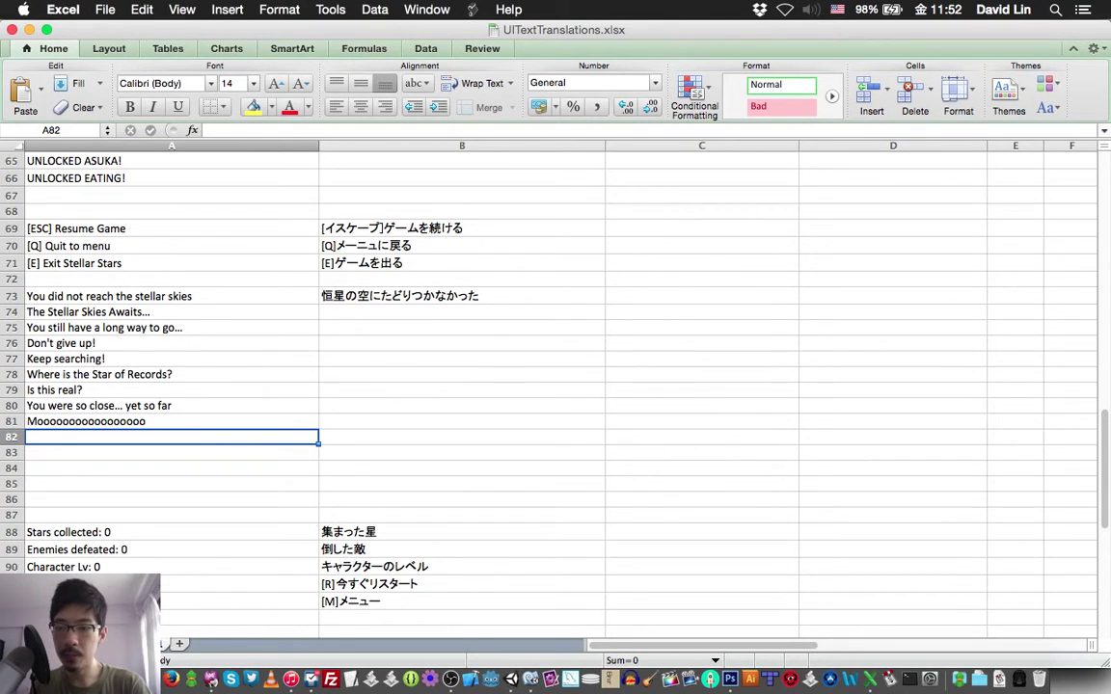
Enter the gibberish symbol message "#$&!(@#)@$(@#$(*!1$)#@" in cell A82
key(Up)
key(Down)
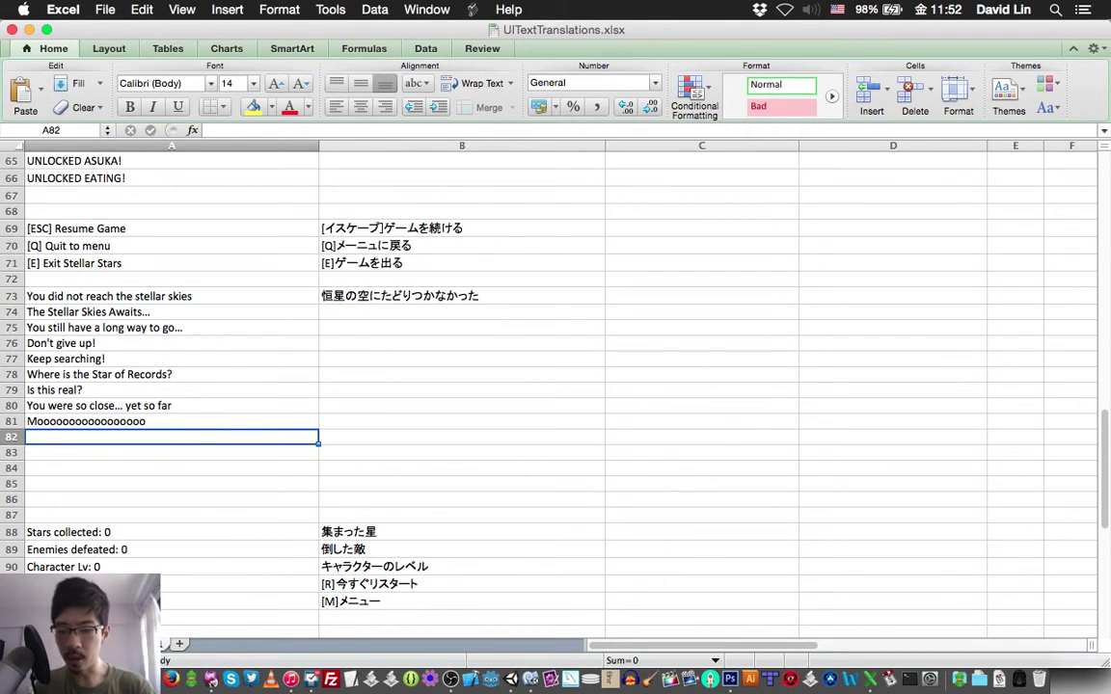
text(#$&!)
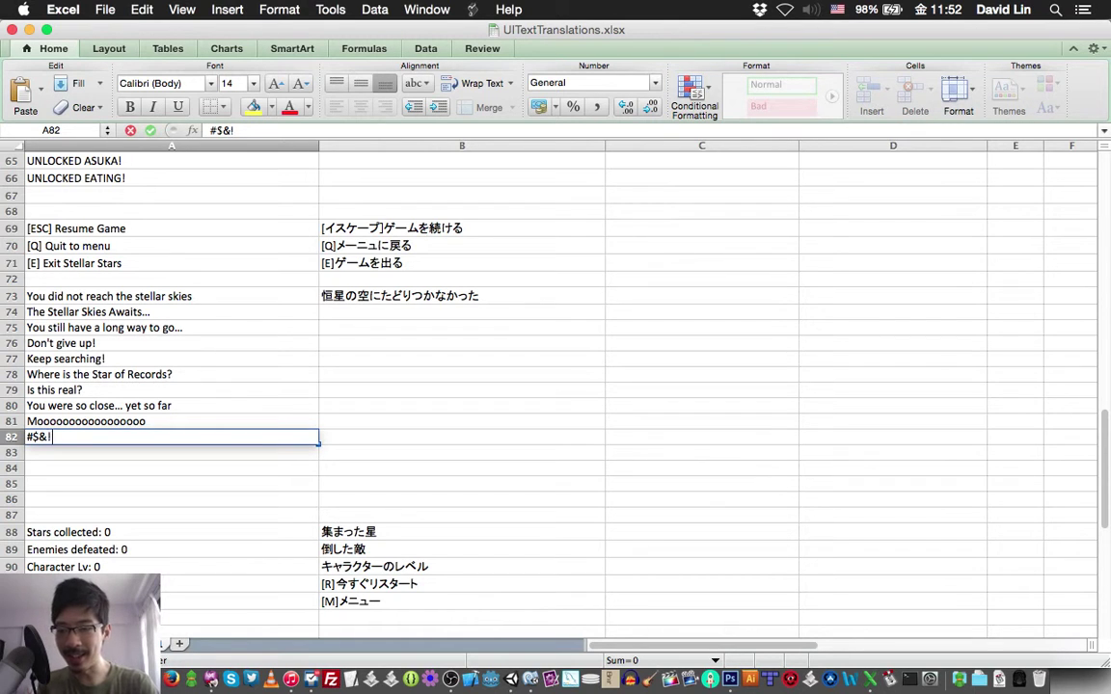
text((@#)@$(@#$(*!1)
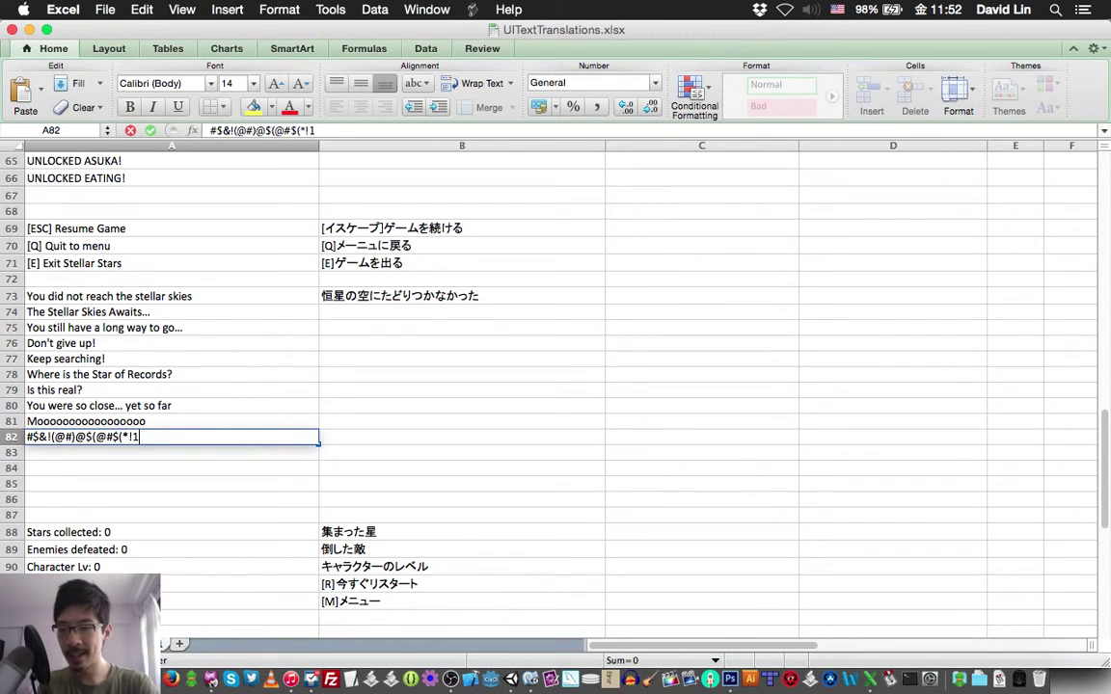
text($)#@)
key(Return)
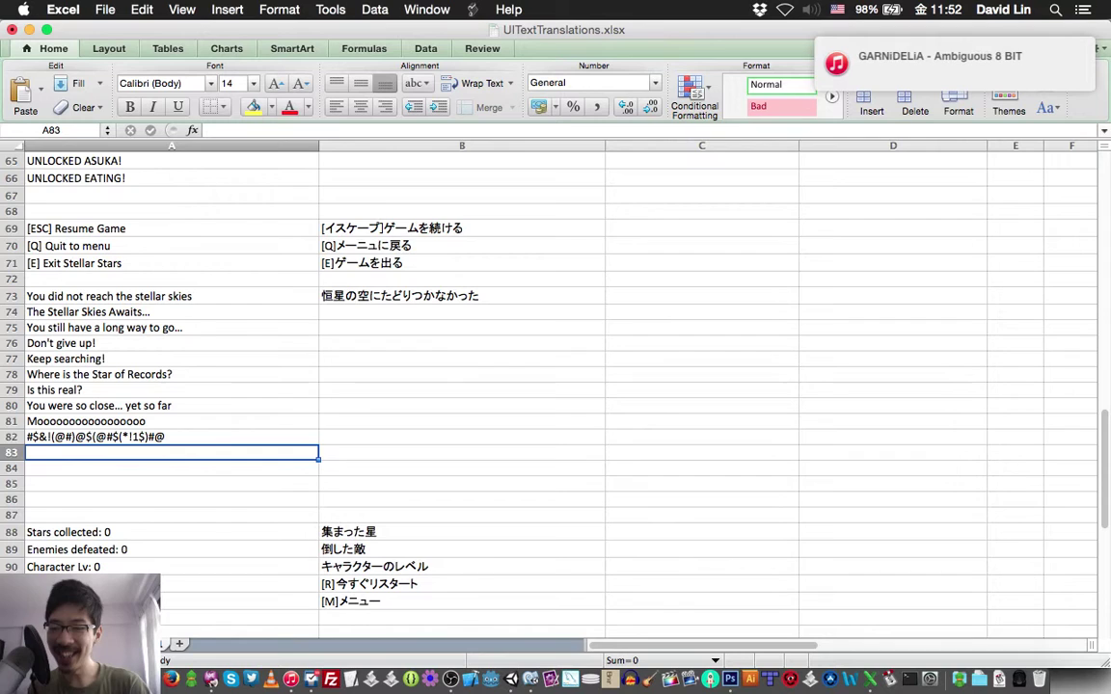
key(Up)
key(Down)
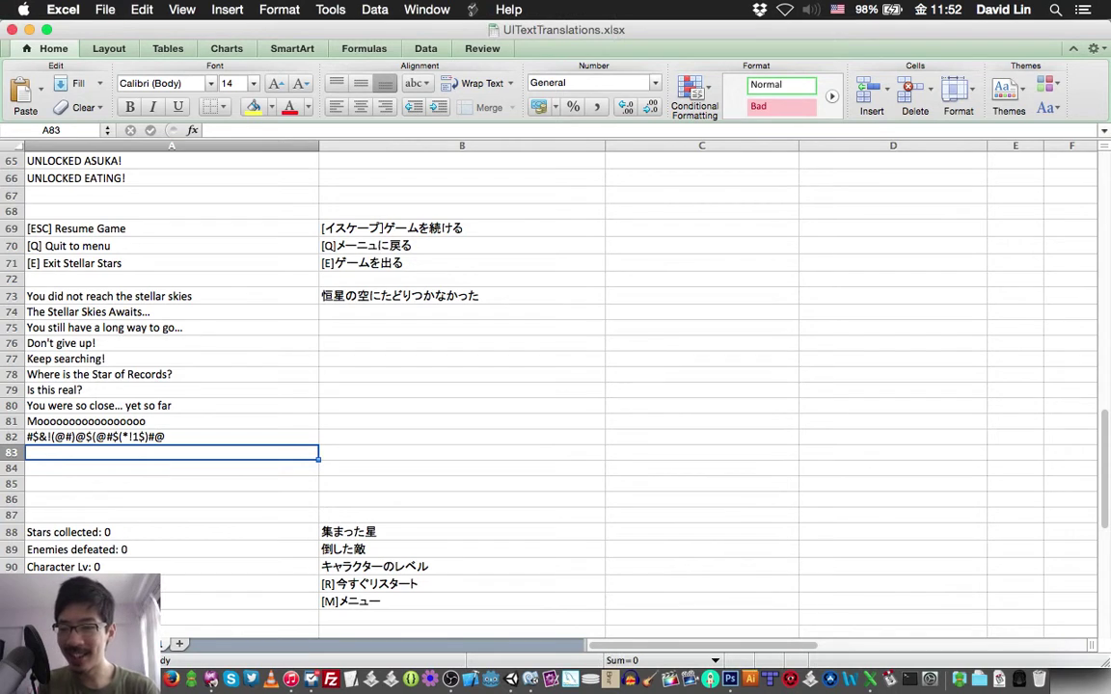
Try to replace the symbol message in A82 with "@**%@(@#^$%#$@)!*#$"
key(Up)
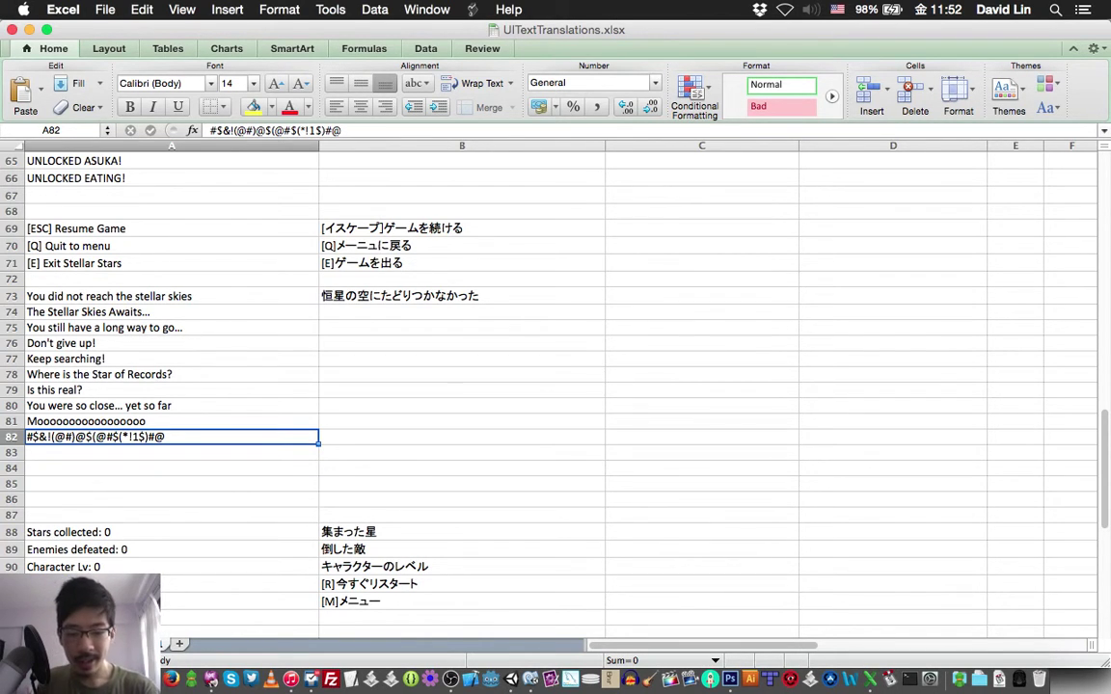
text(*)
key(Escape)
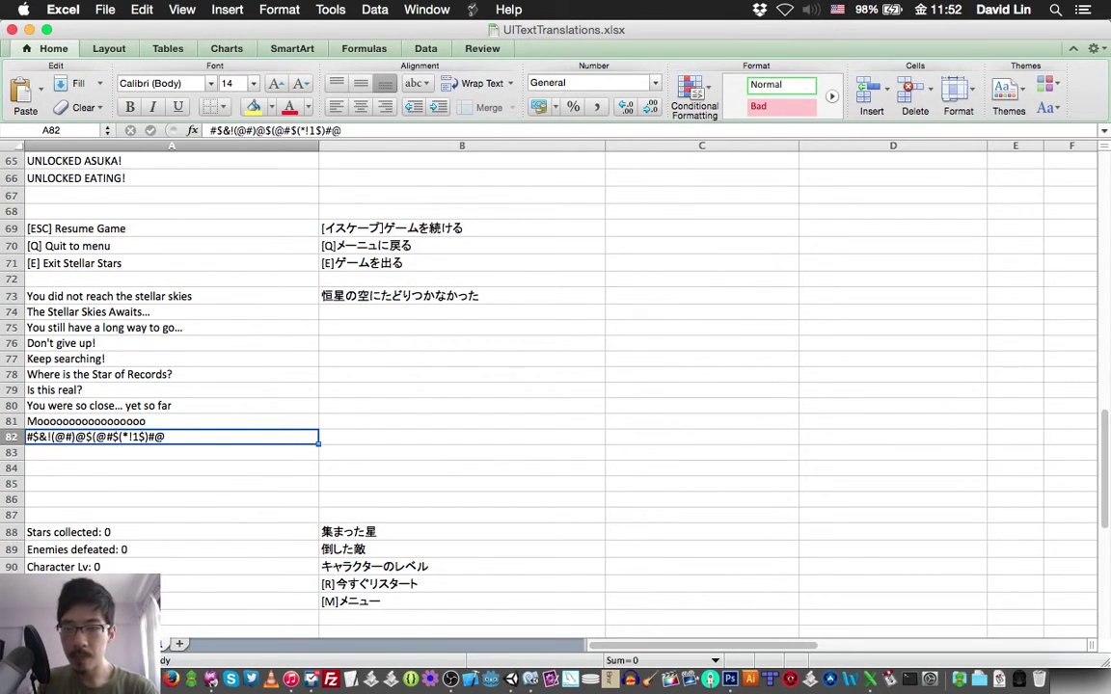
triple_click(280, 130)
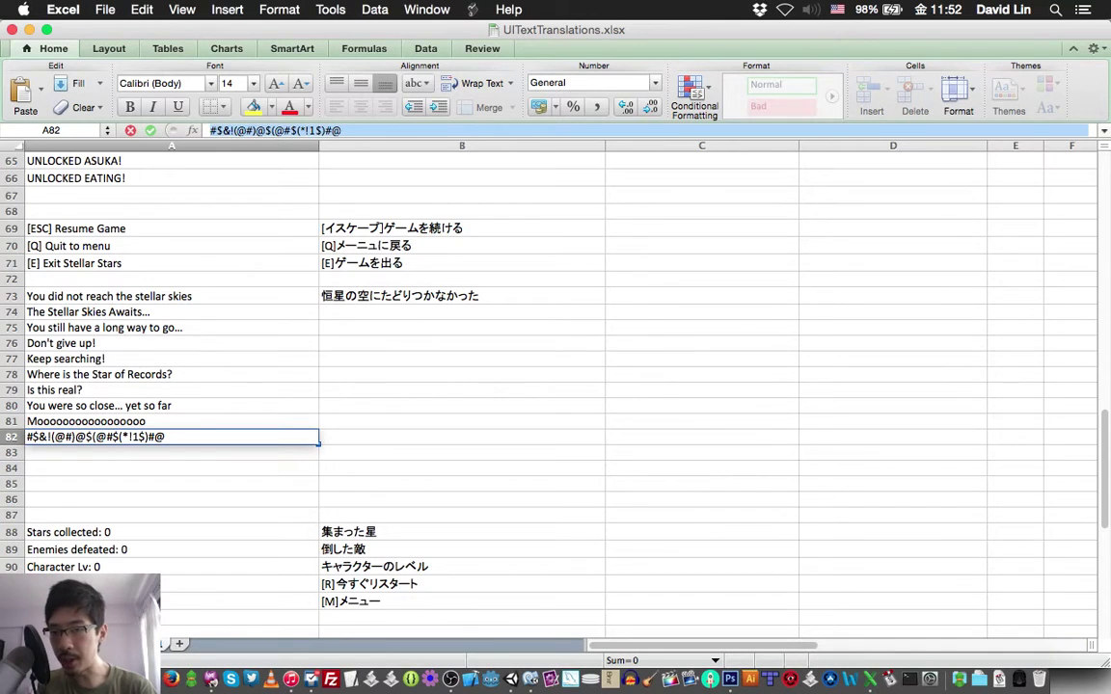
text(@**%@(@)
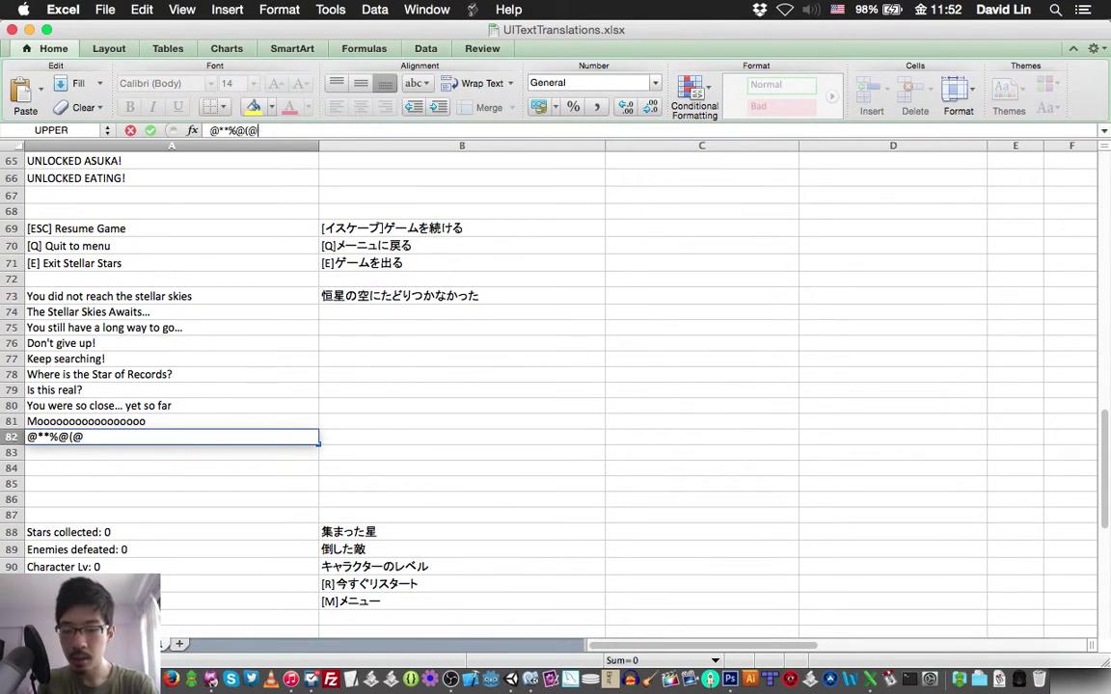
text(#^$%#$@)!*#$)
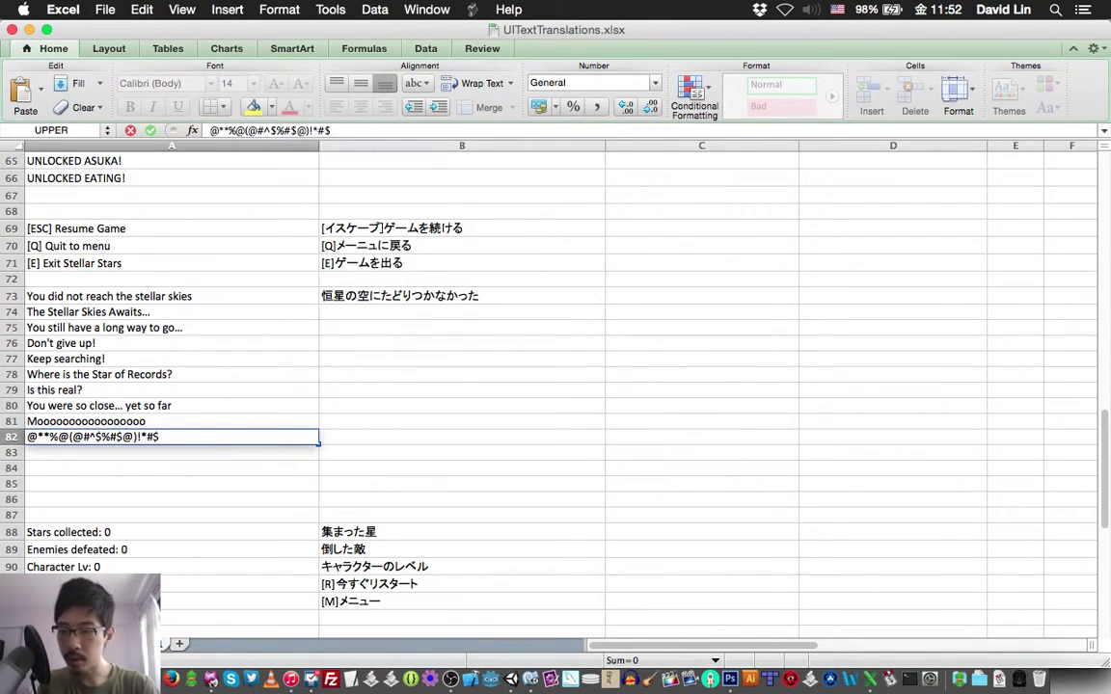
key(Return)
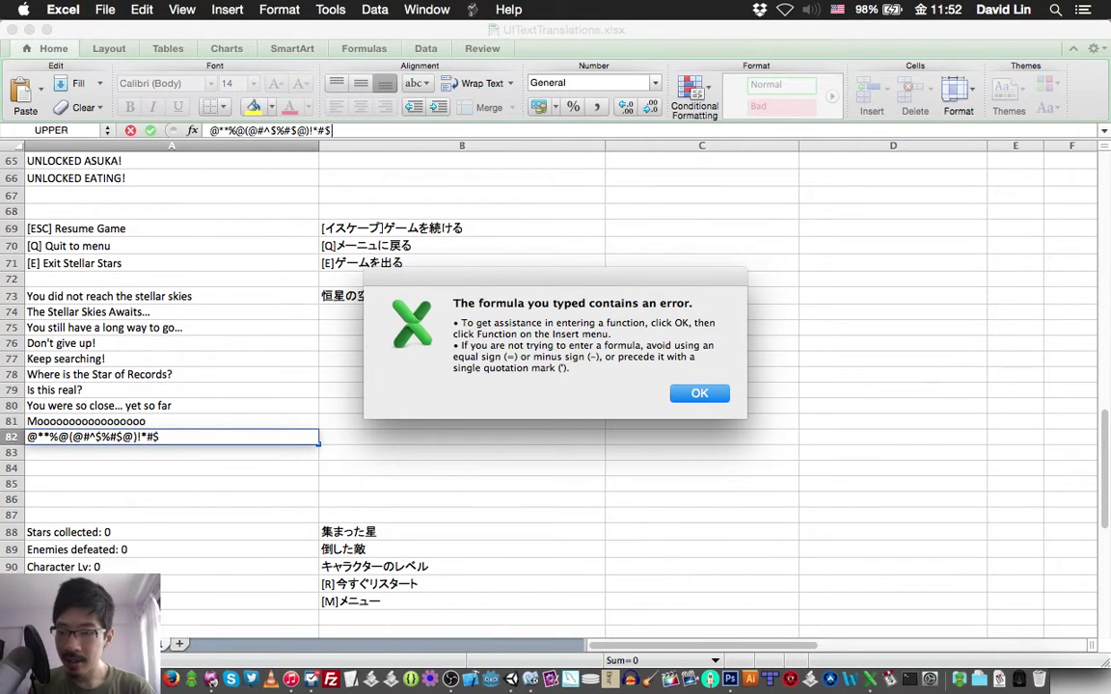
key(Return)
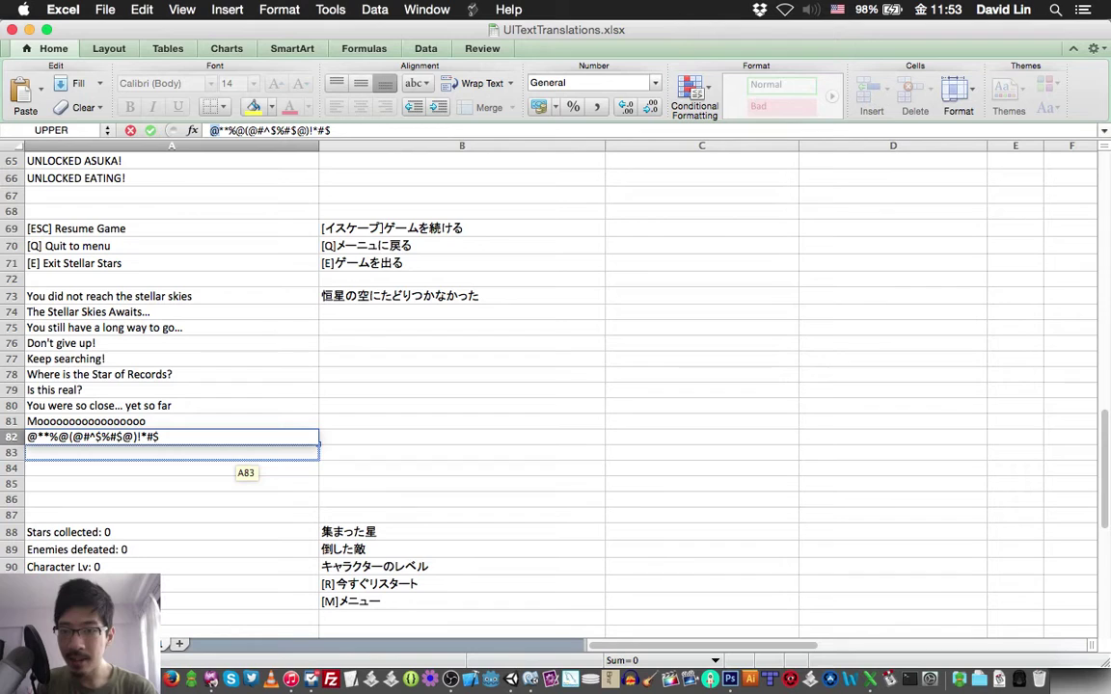
click(232, 451)
key(Escape)
click(232, 452)
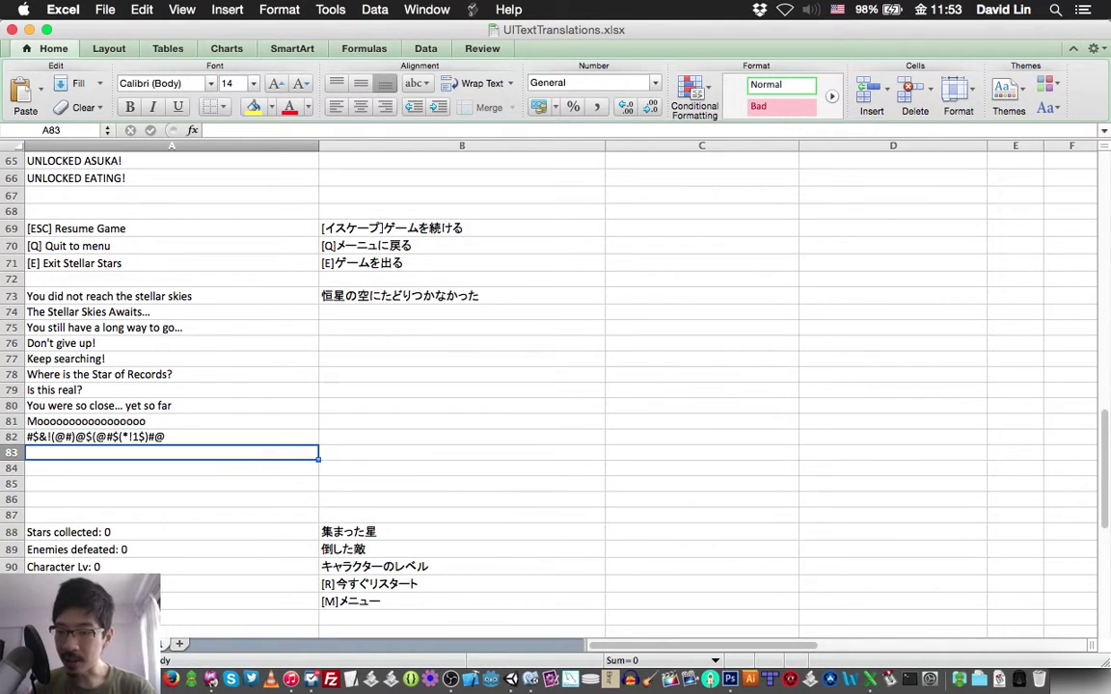
Replace the message in A82 with "!@)#(%*!)#(%(#@%*^*^@)", starting it with an exclamation mark, and save the workbook
click(232, 437)
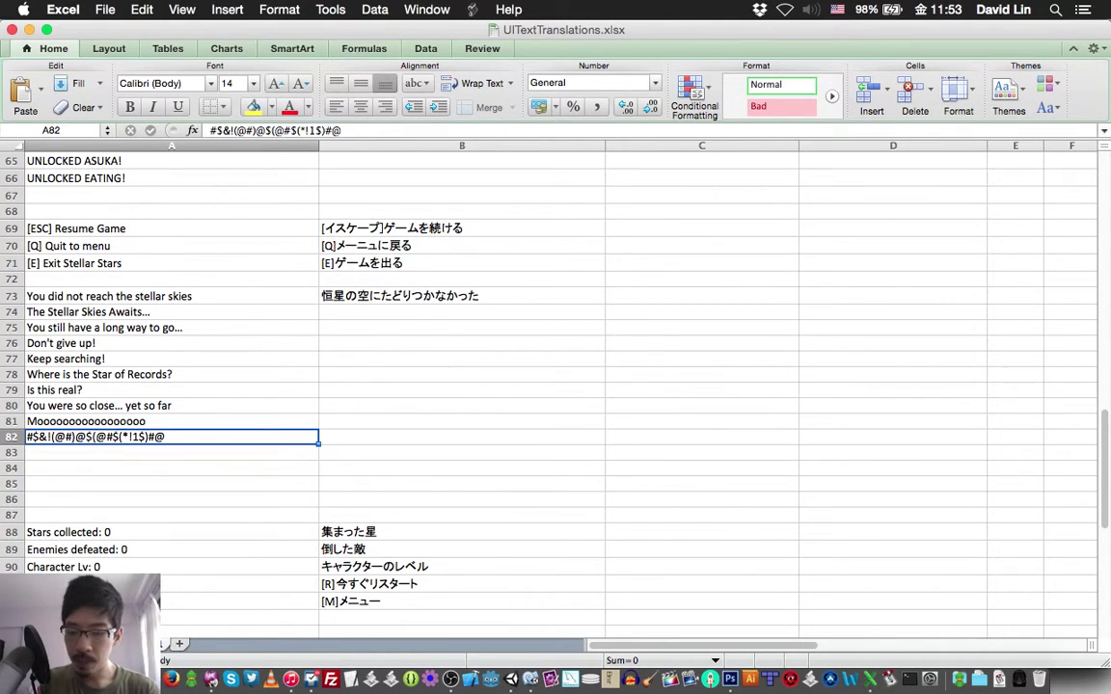
text(@)#)
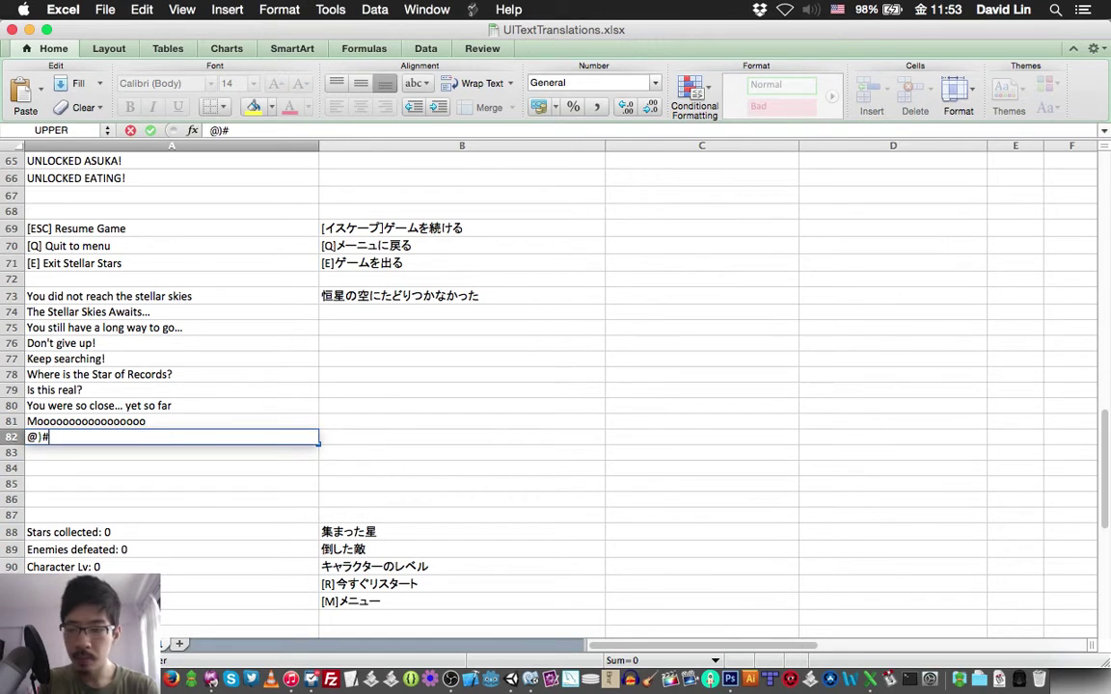
text((%*!)#(%(#@%)
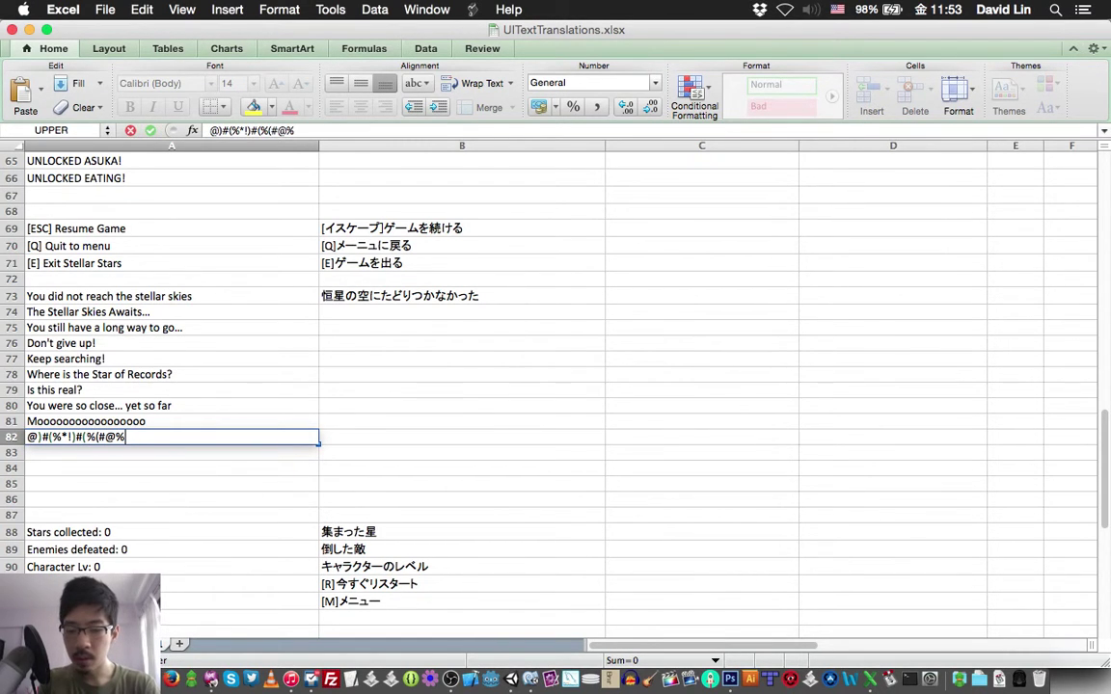
text(*^*^@))
drag(316, 443, 106, 437)
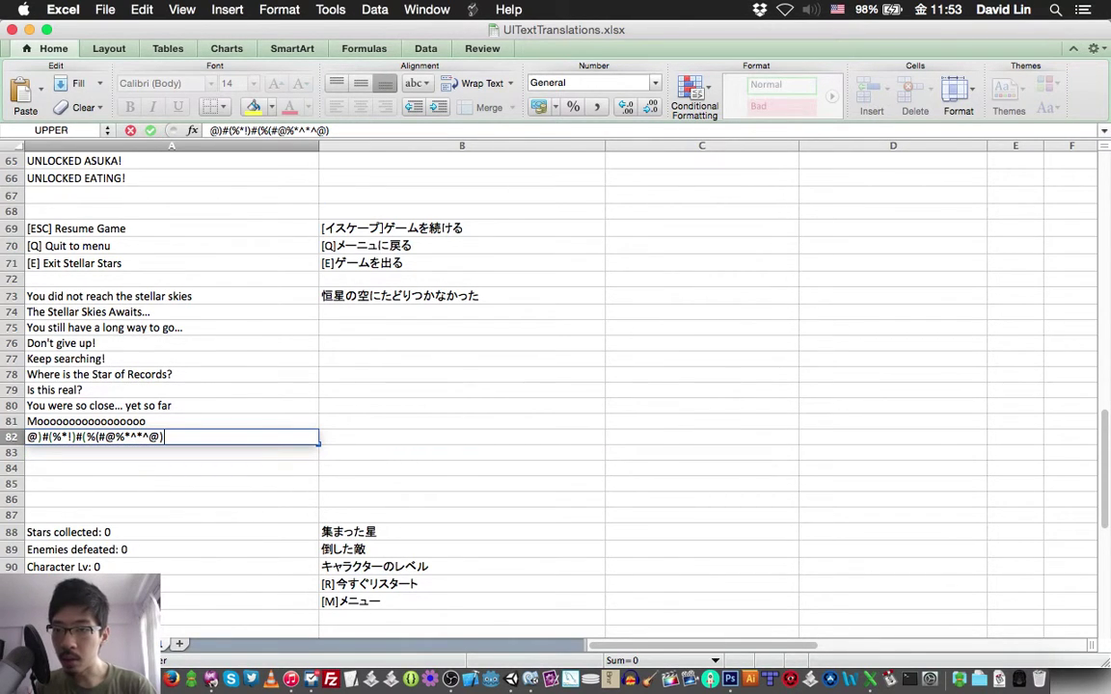
text(!)
key(Return)
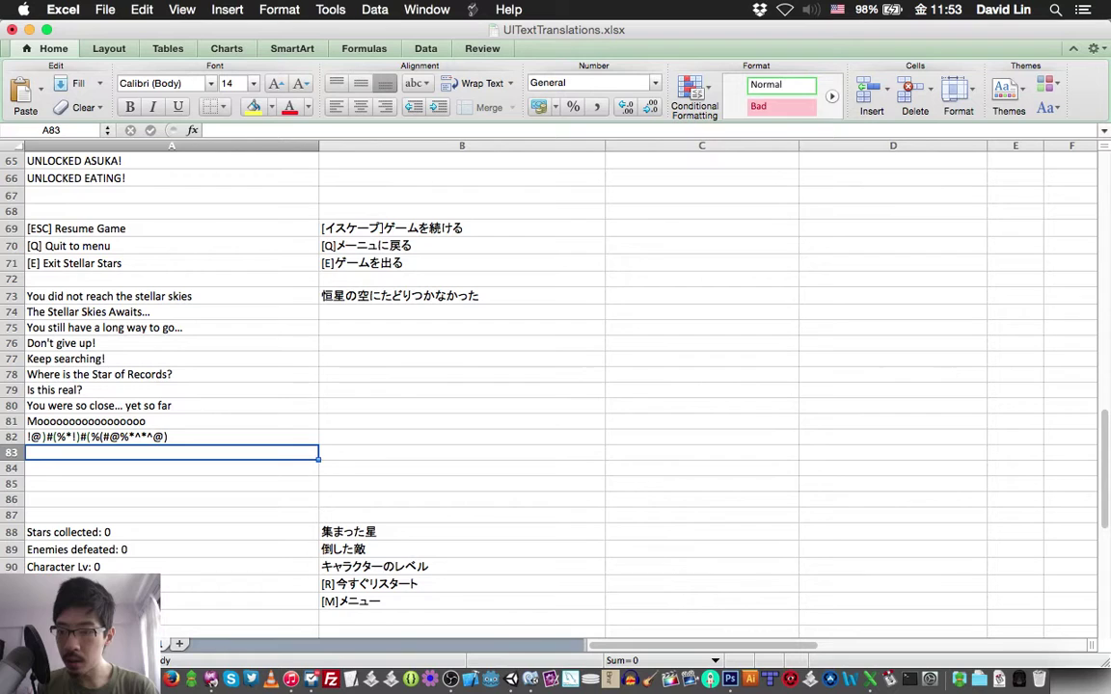
key(Up)
key(Up)
key(Down)
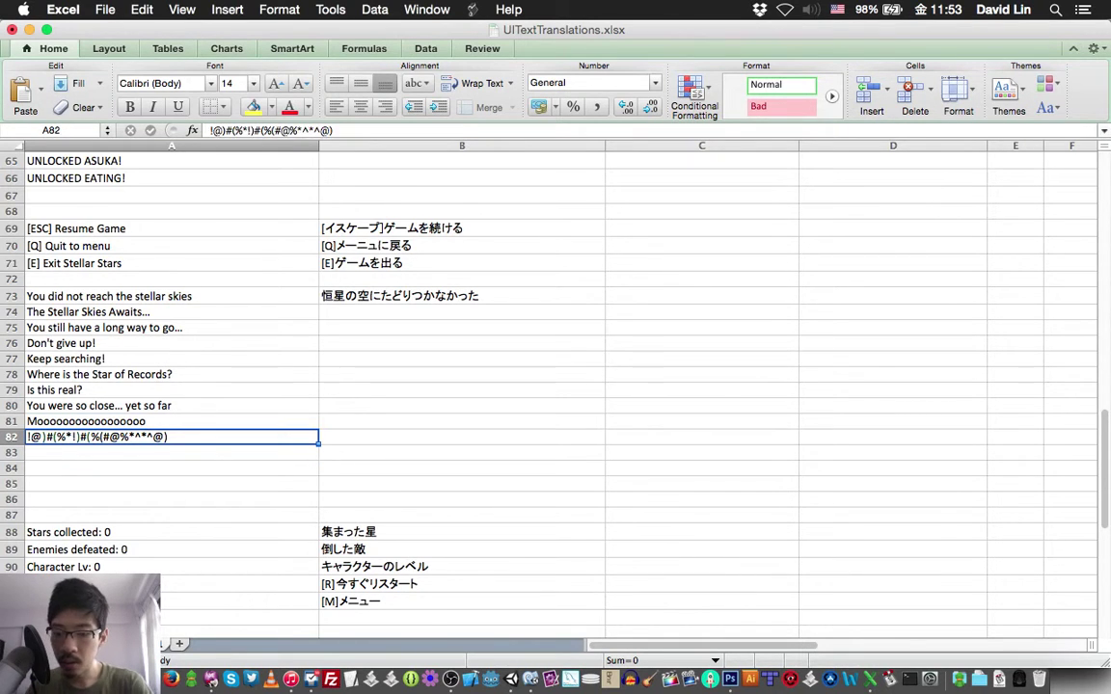
key(super+s)
key(Down)
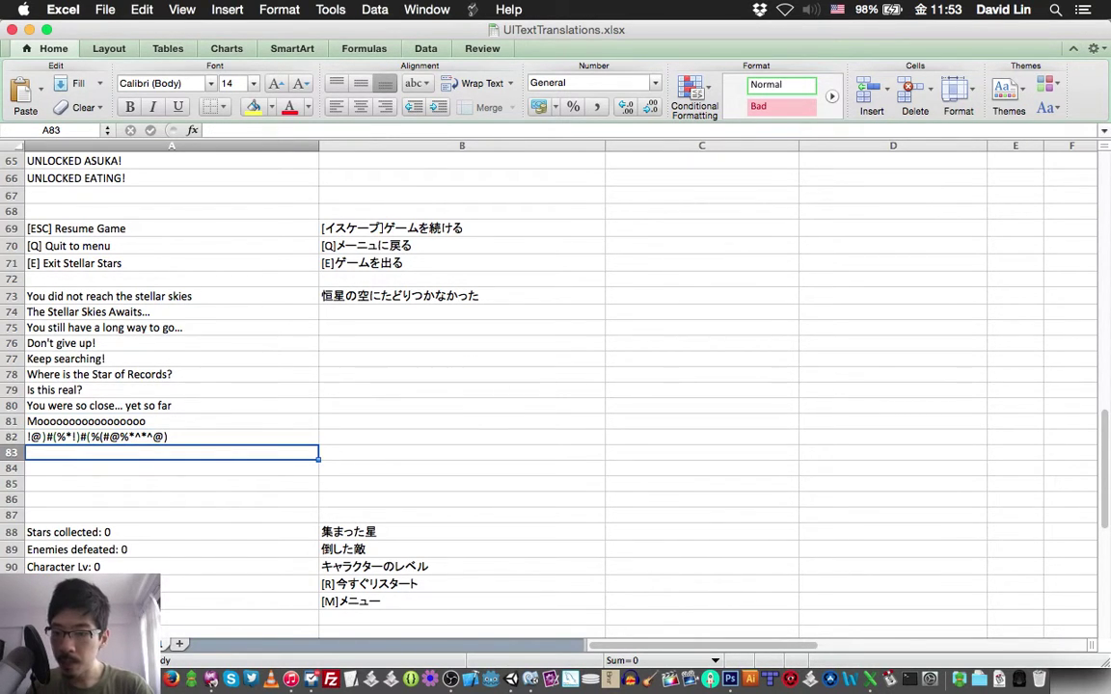
Change the ending of the symbol message in A82 so it reads "!@)#(%*!)#(%(#@%*^*^@<{", and save the workbook
key(Up)
key(Down)
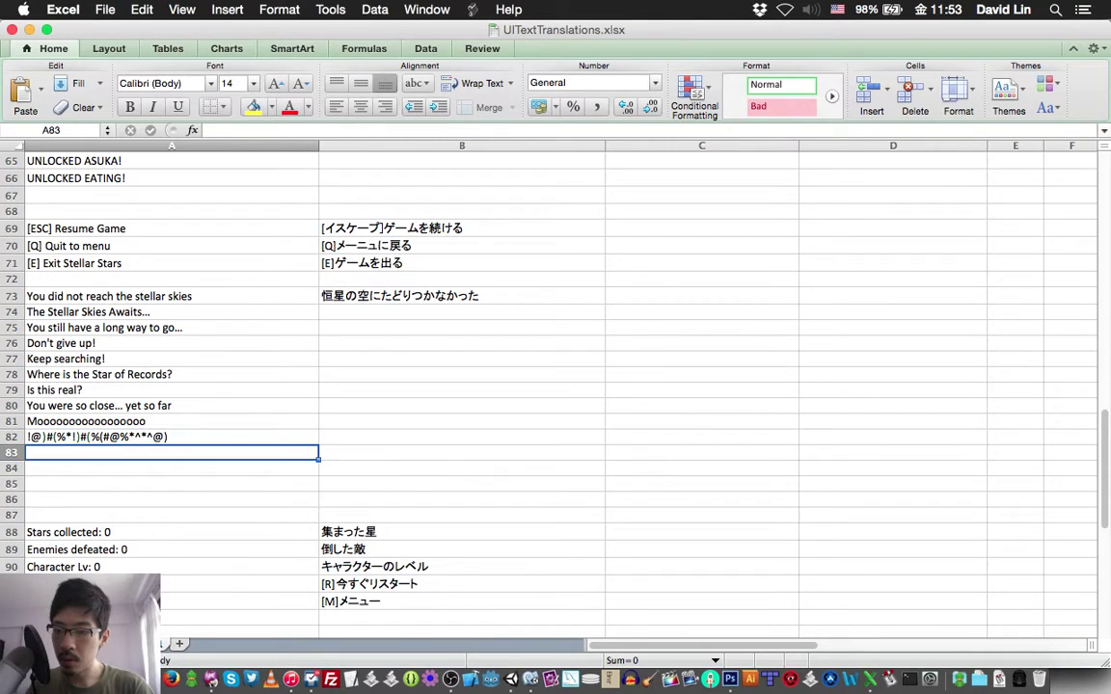
key(Up)
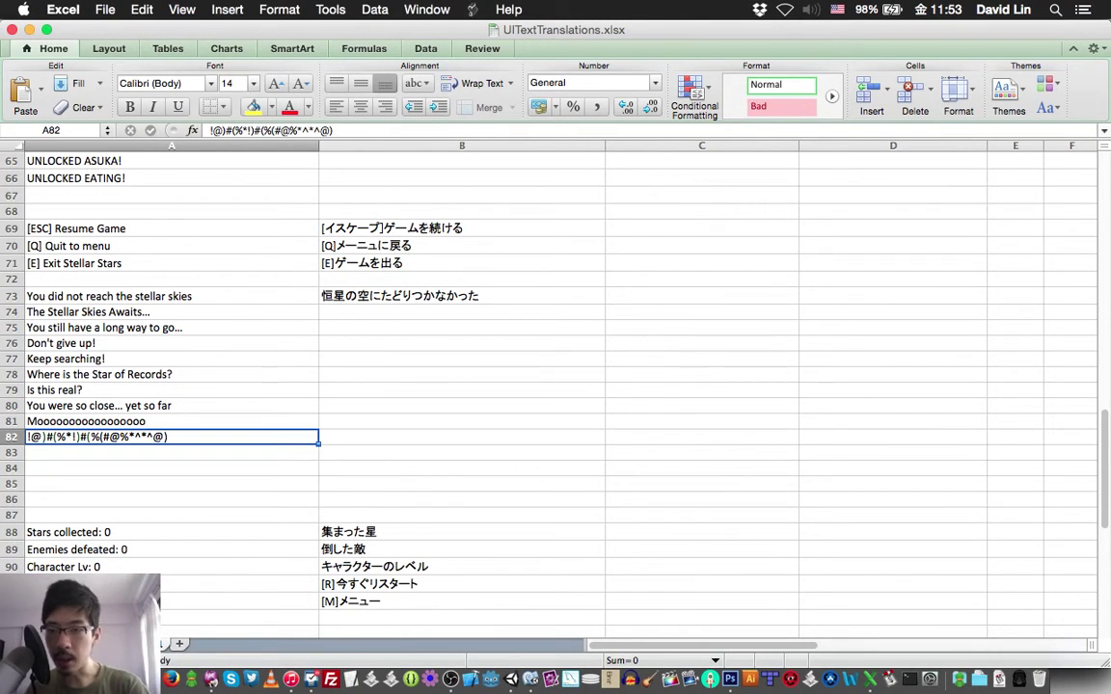
key(ctrl+u)
key(BackSpace)
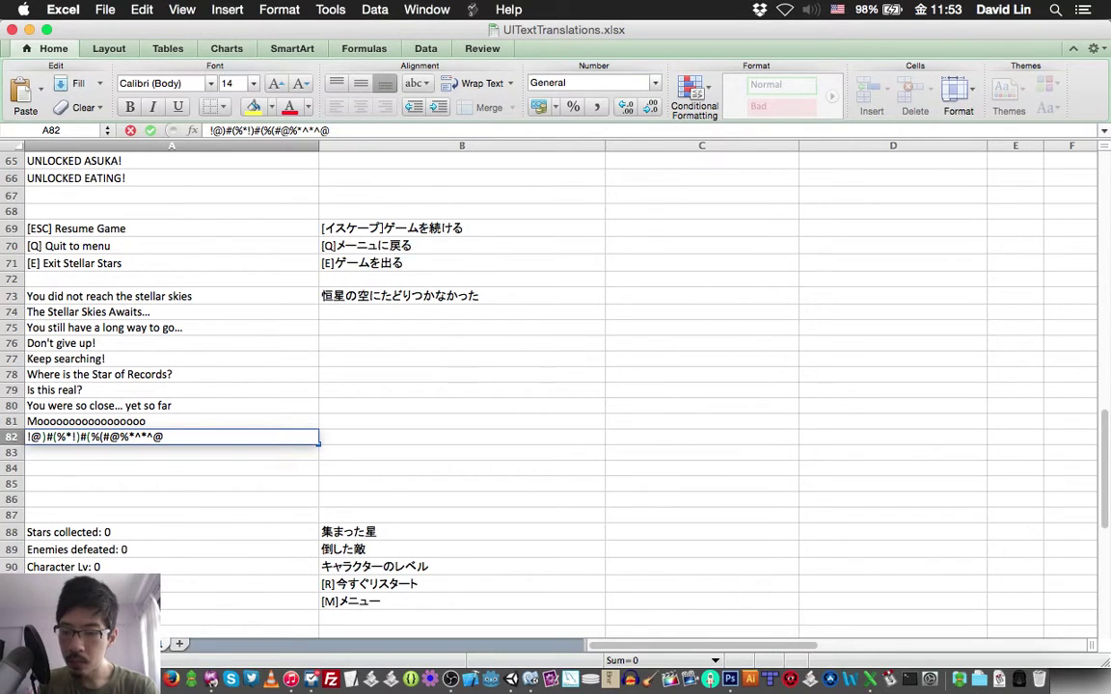
text(#)
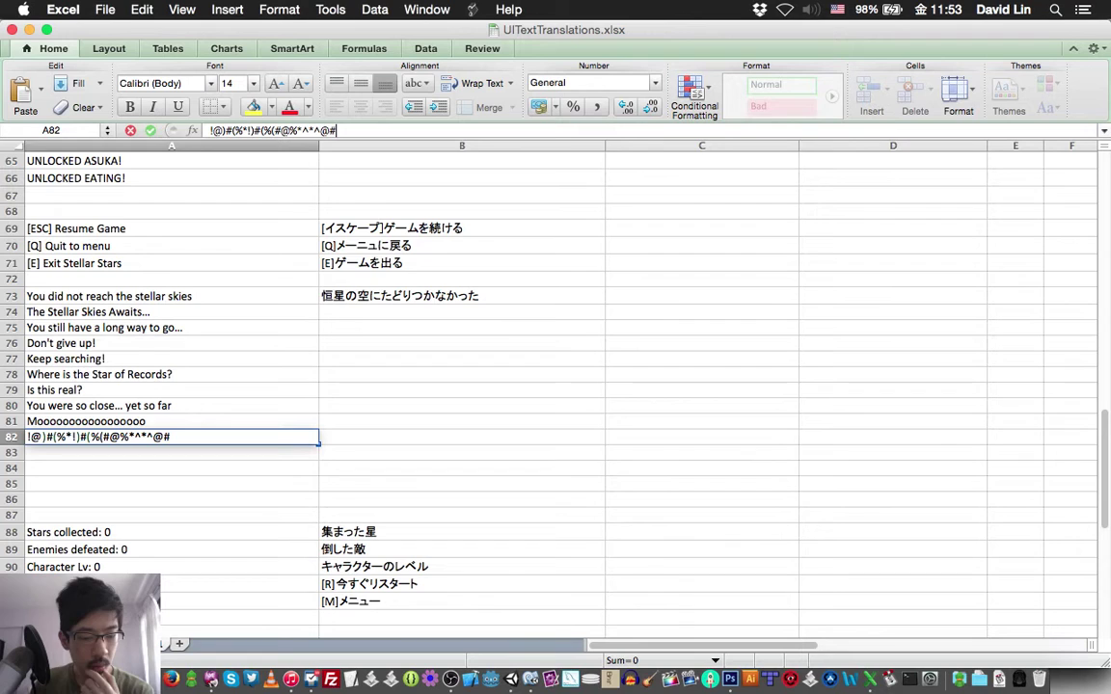
key(BackSpace)
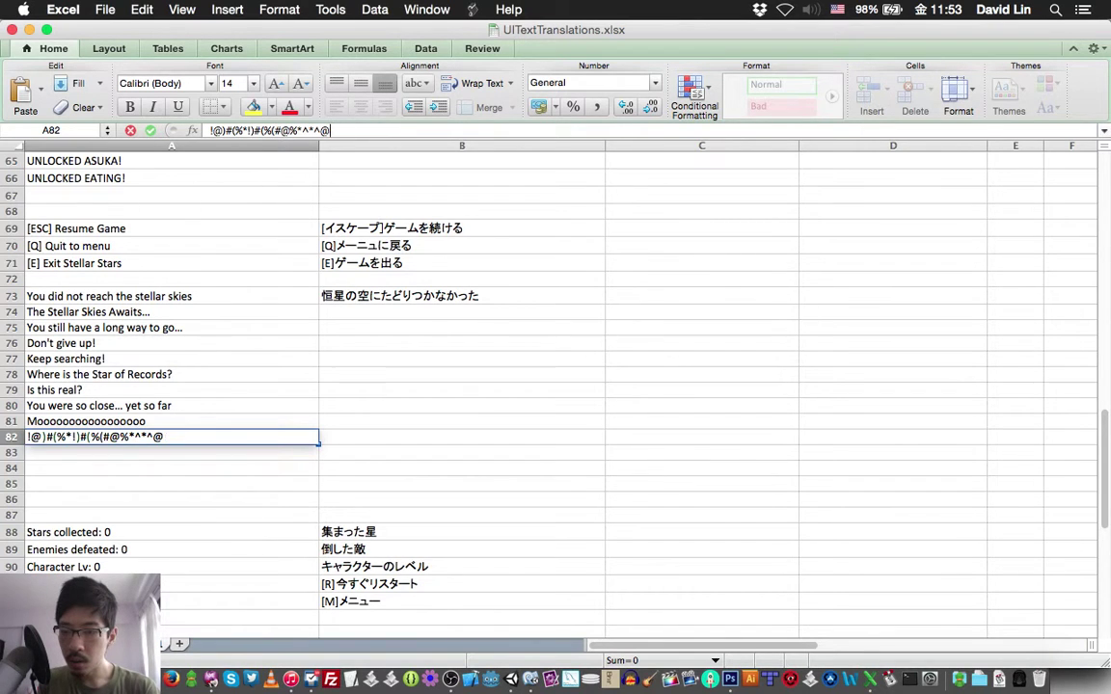
text(<)
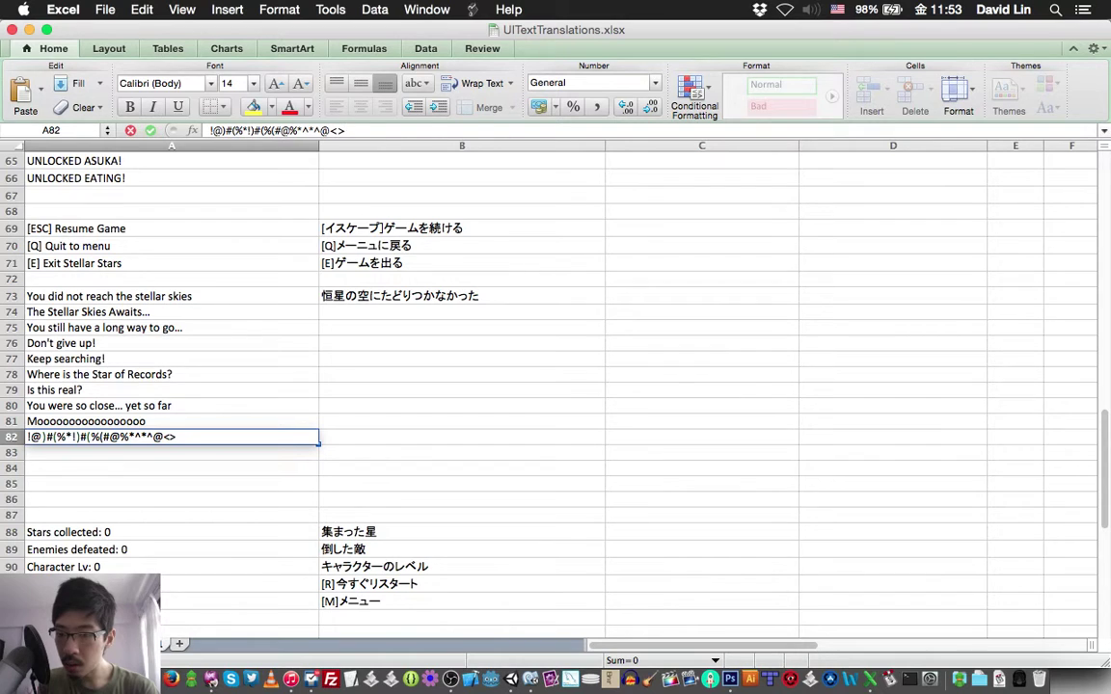
text(()
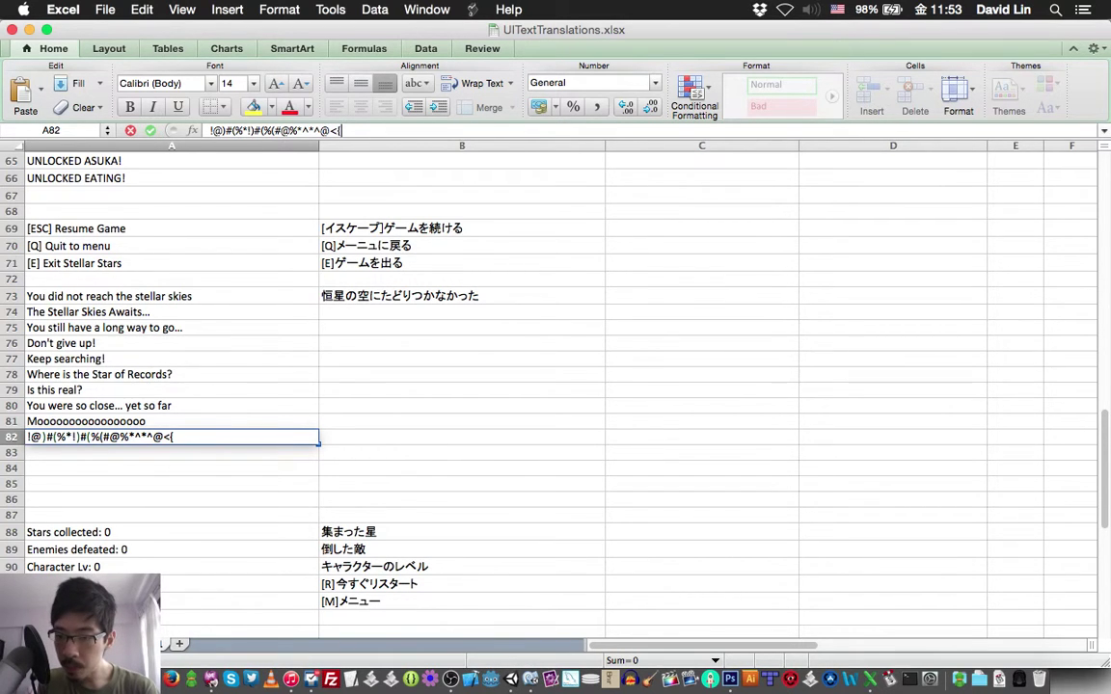
key(Return)
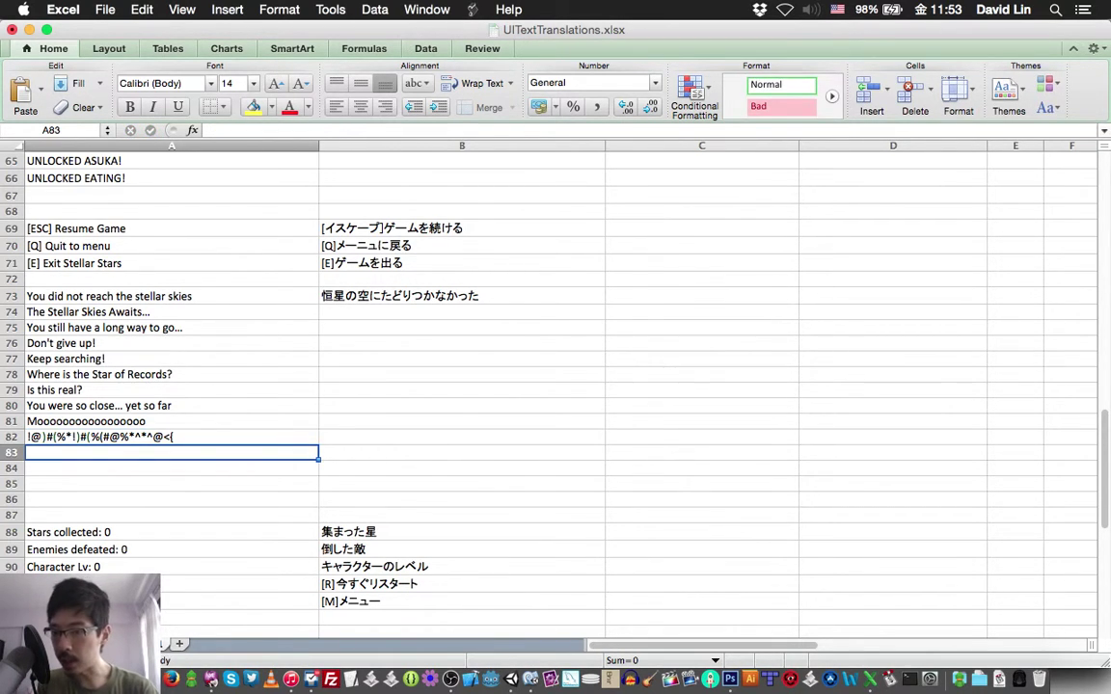
key(super+s)
Start a new message in A83 with the text "If you explode when you die, what happens when you"
key(Up)
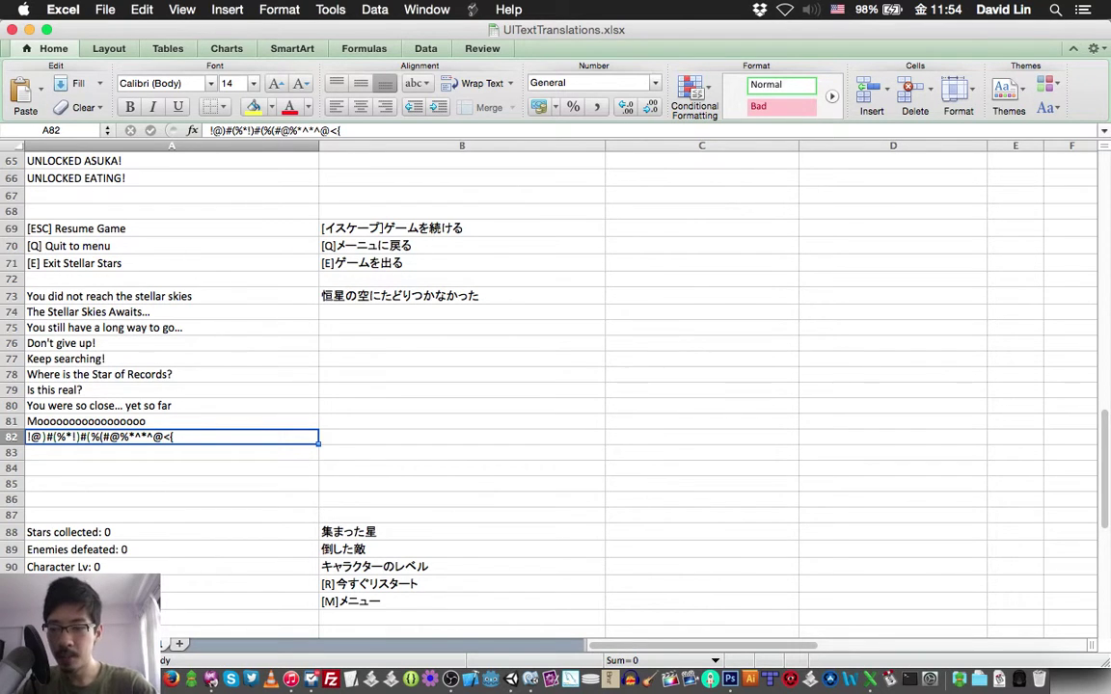
key(Return)
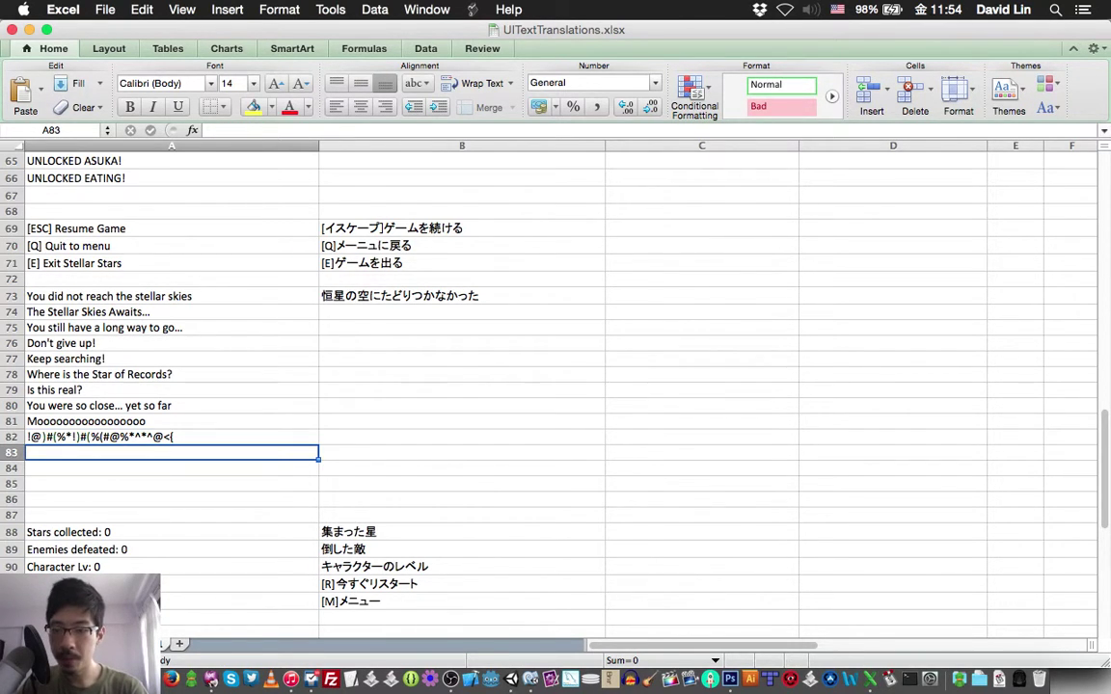
scroll(499, 385, down, 5)
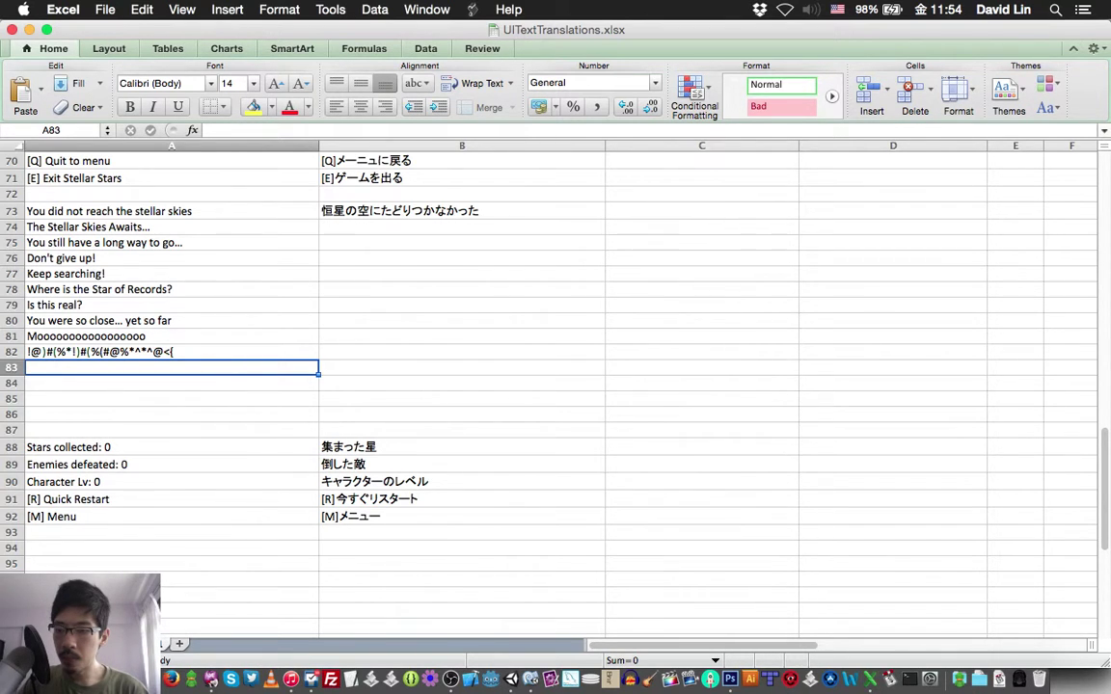
key(Up)
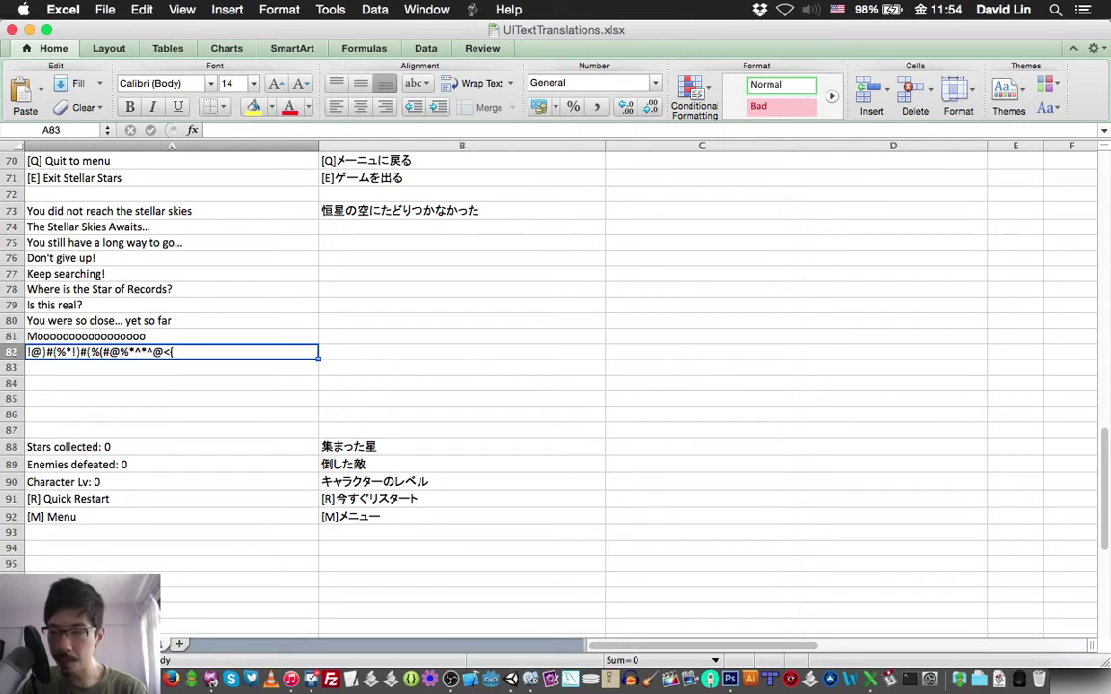
key(Down)
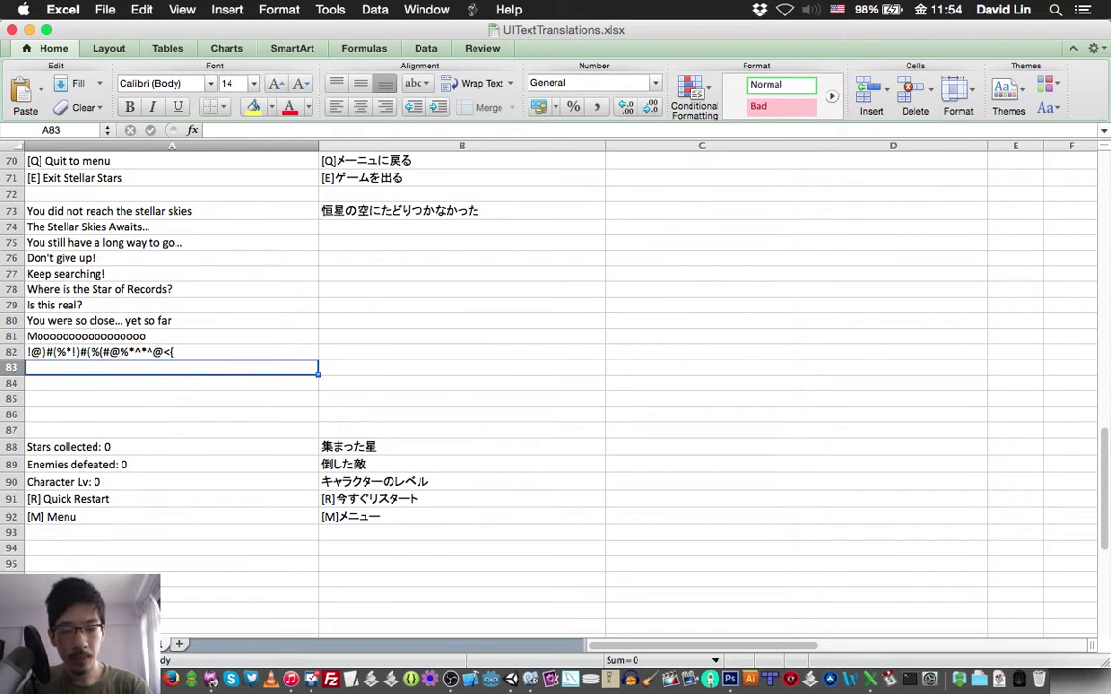
text(I)
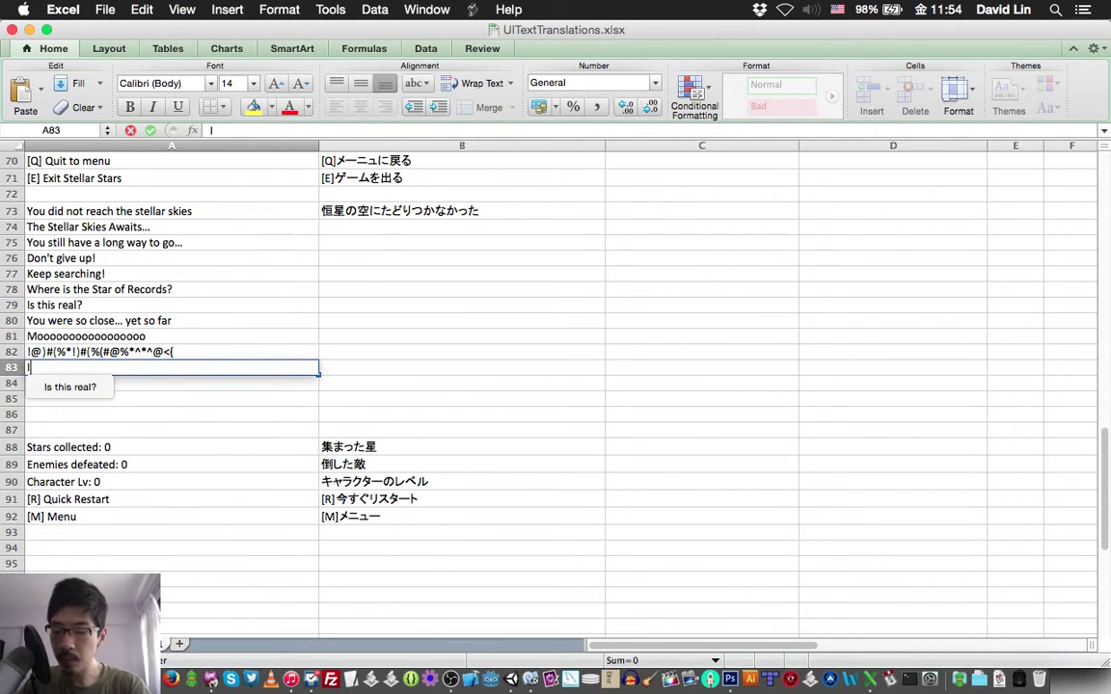
text(f you )
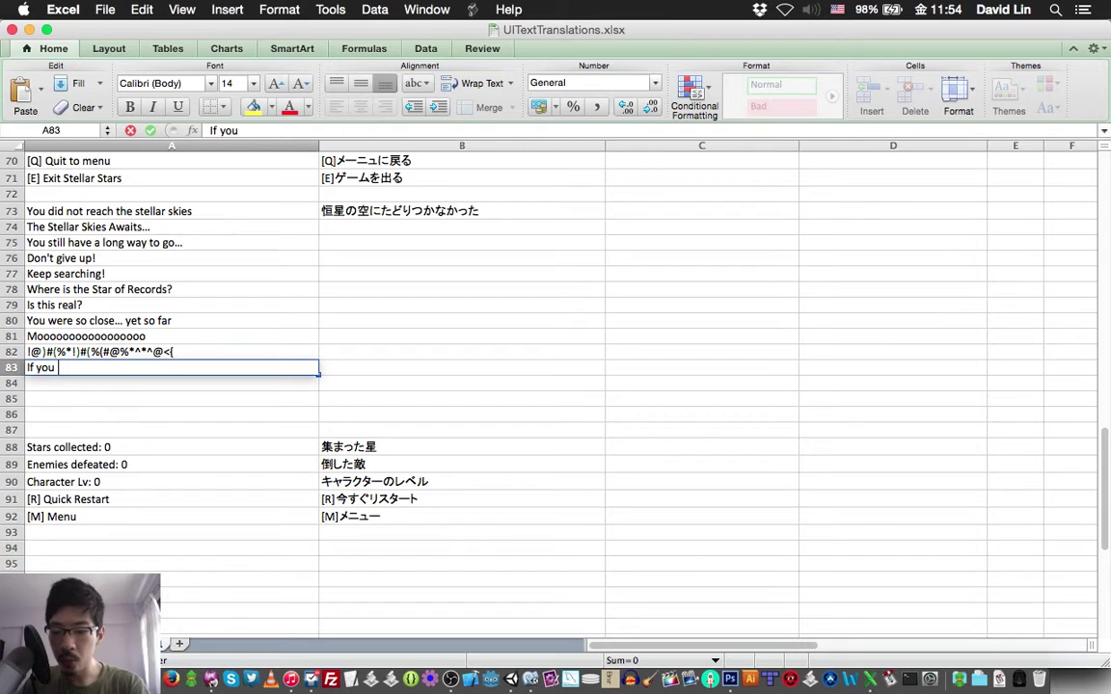
text(explode)
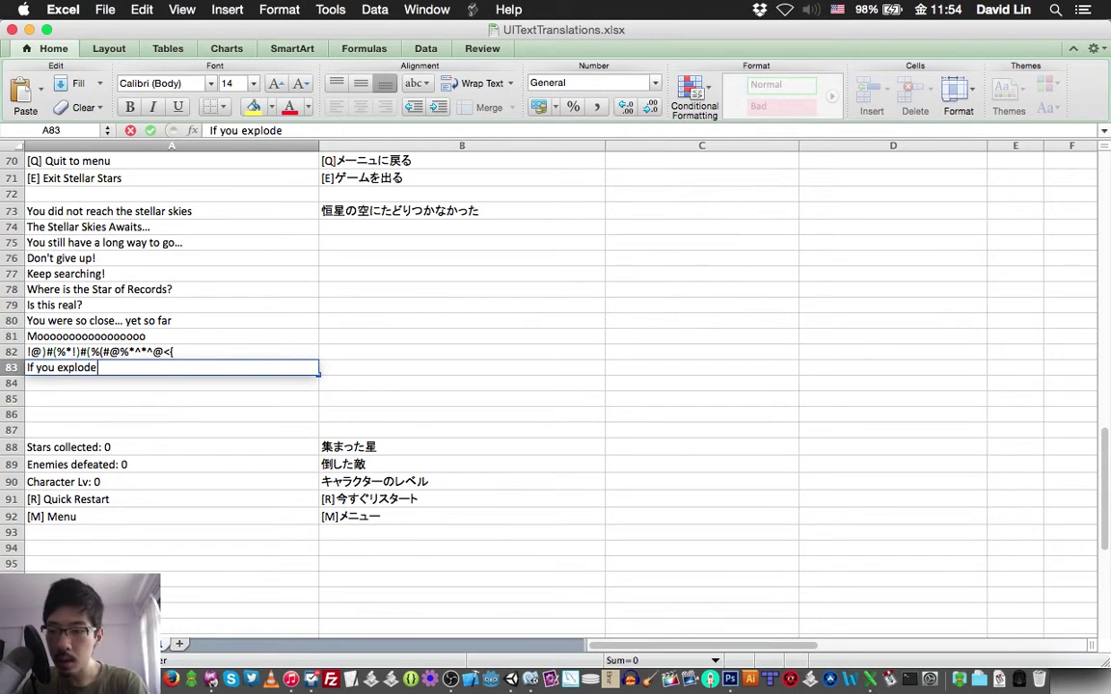
text( when y)
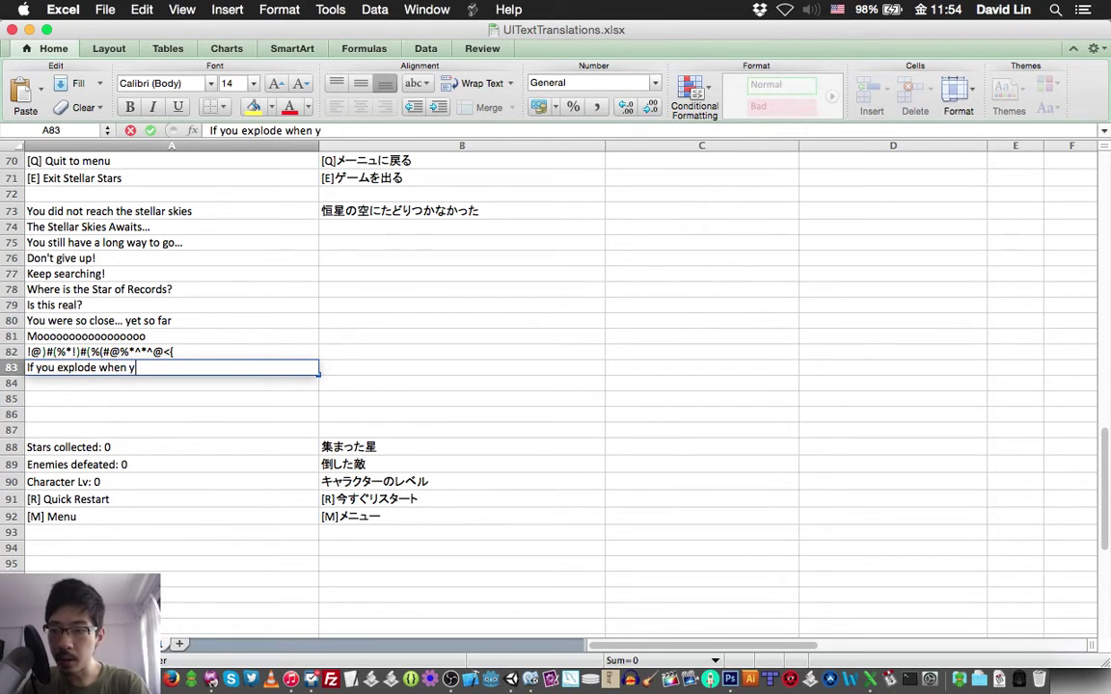
text(ou die,)
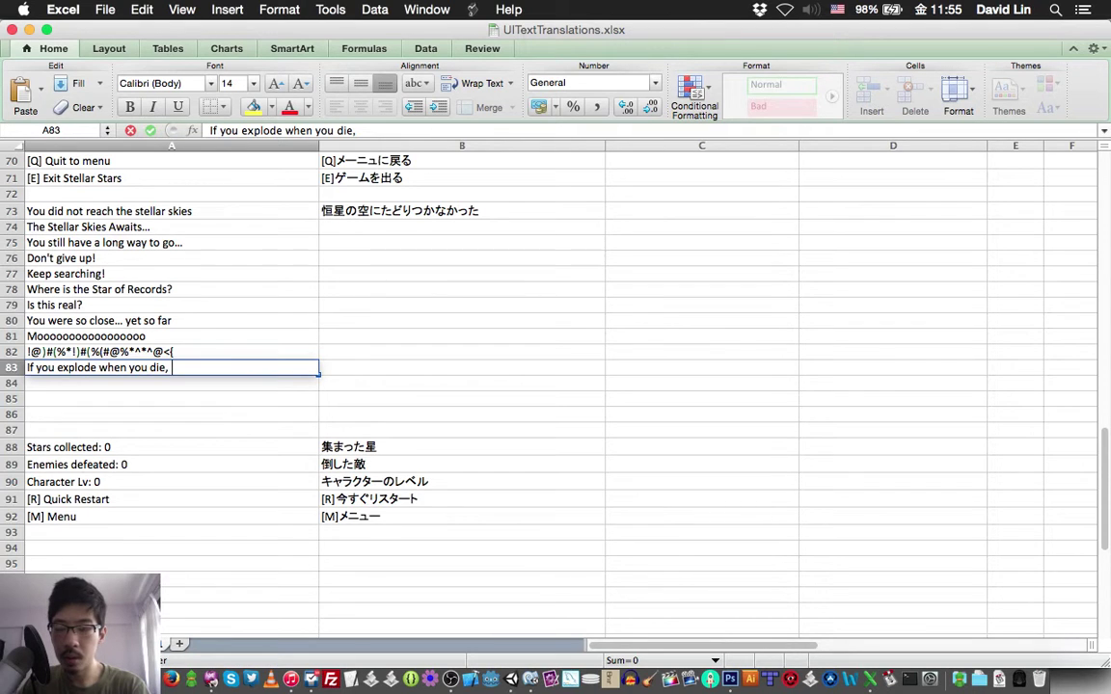
text(what)
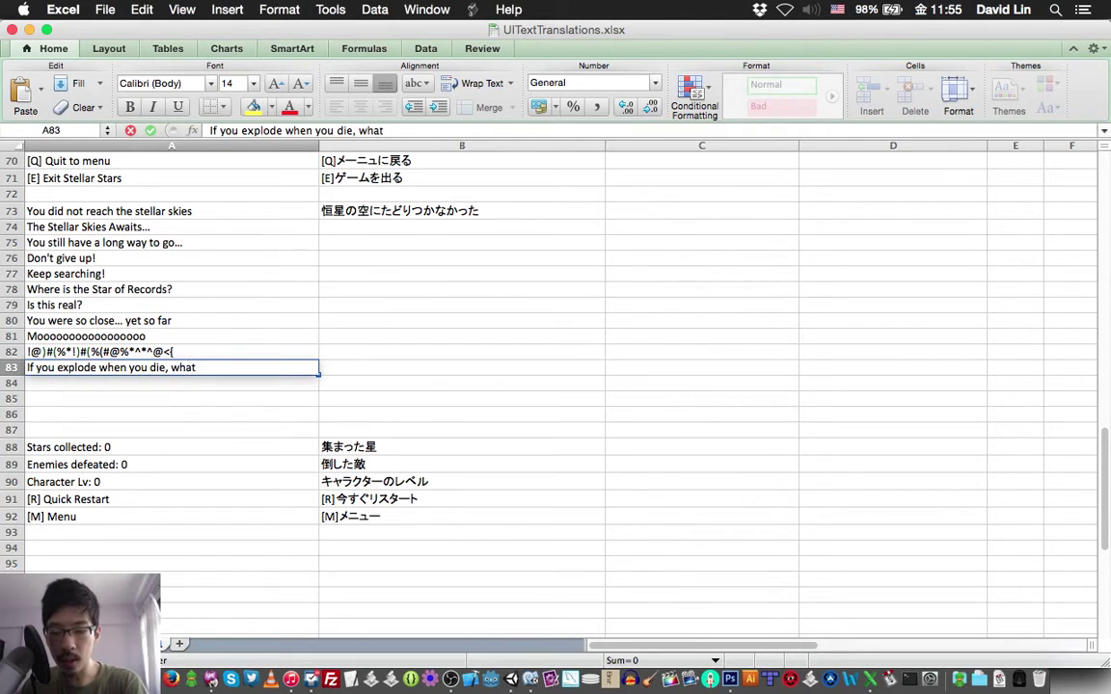
text( happ)
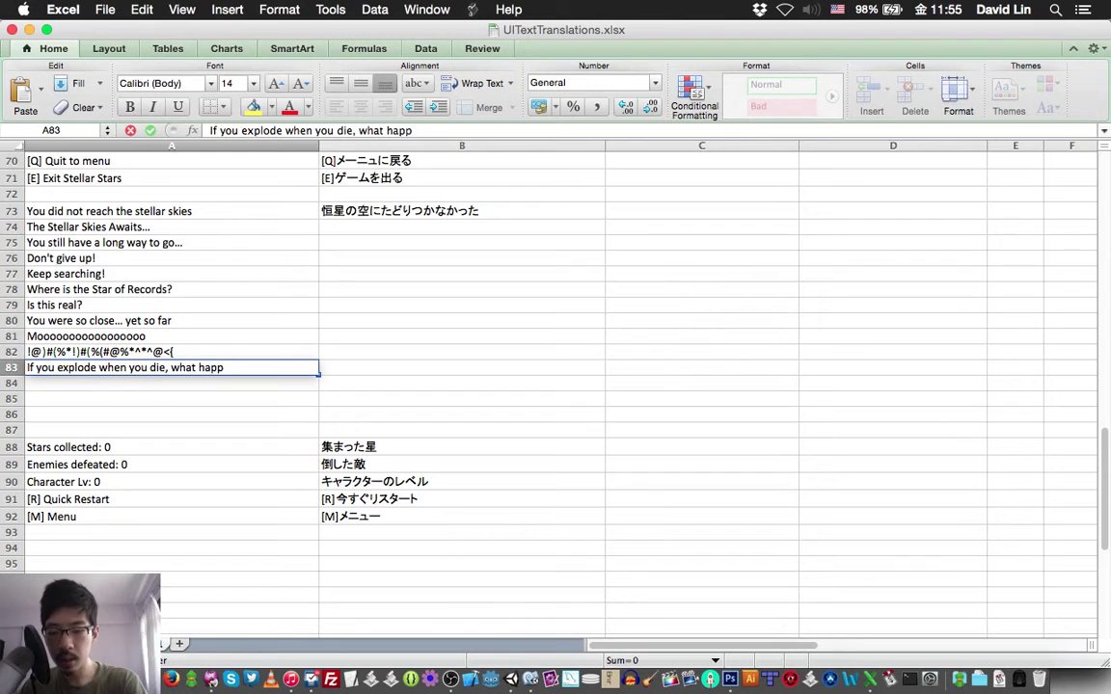
text(ens wh)
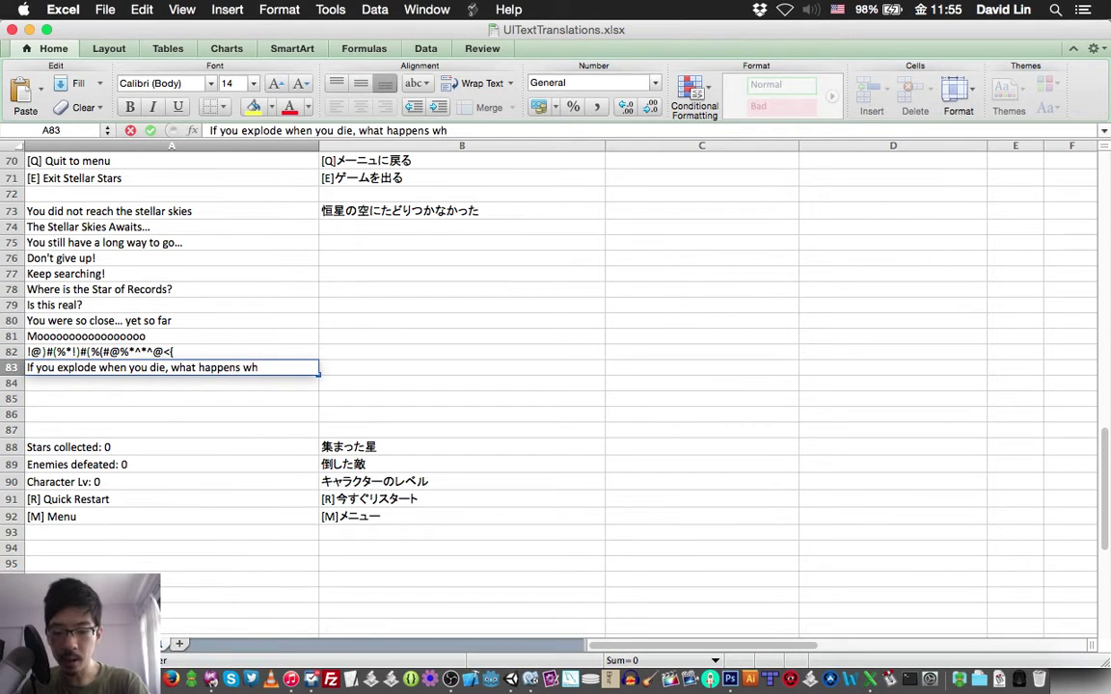
text(en you)
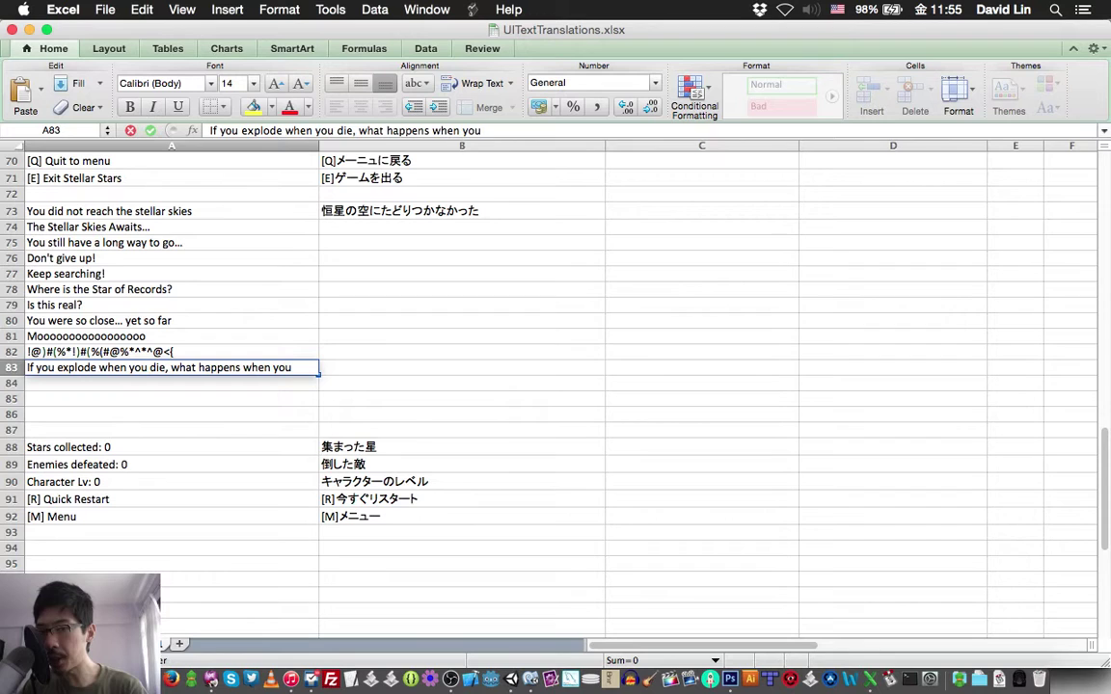
Rewrite the A83 message's second half so it reads "If you explode when you die, where do your pieces go?"
key(BackSpace)
key(BackSpace)
key(BackSpace)
key(BackSpace)
key(BackSpace)
key(BackSpace)
key(BackSpace)
key(BackSpace)
key(BackSpace)
key(BackSpace)
key(BackSpace)
key(BackSpace)
key(BackSpace)
key(BackSpace)
key(BackSpace)
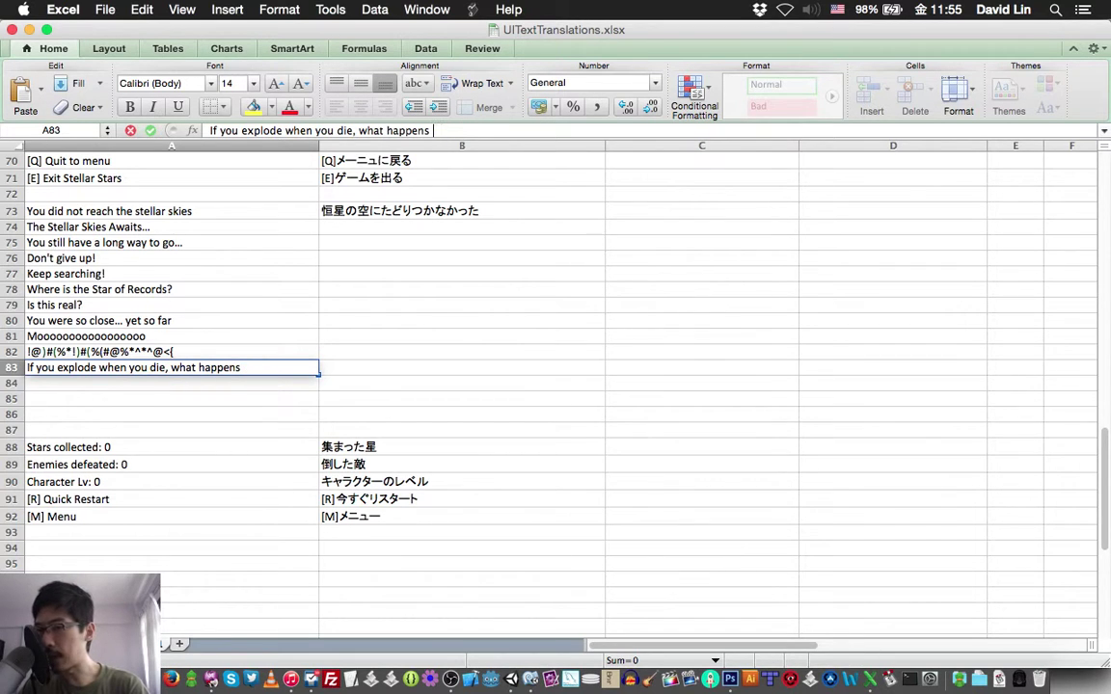
key(BackSpace)
key(BackSpace)
key(BackSpace)
key(BackSpace)
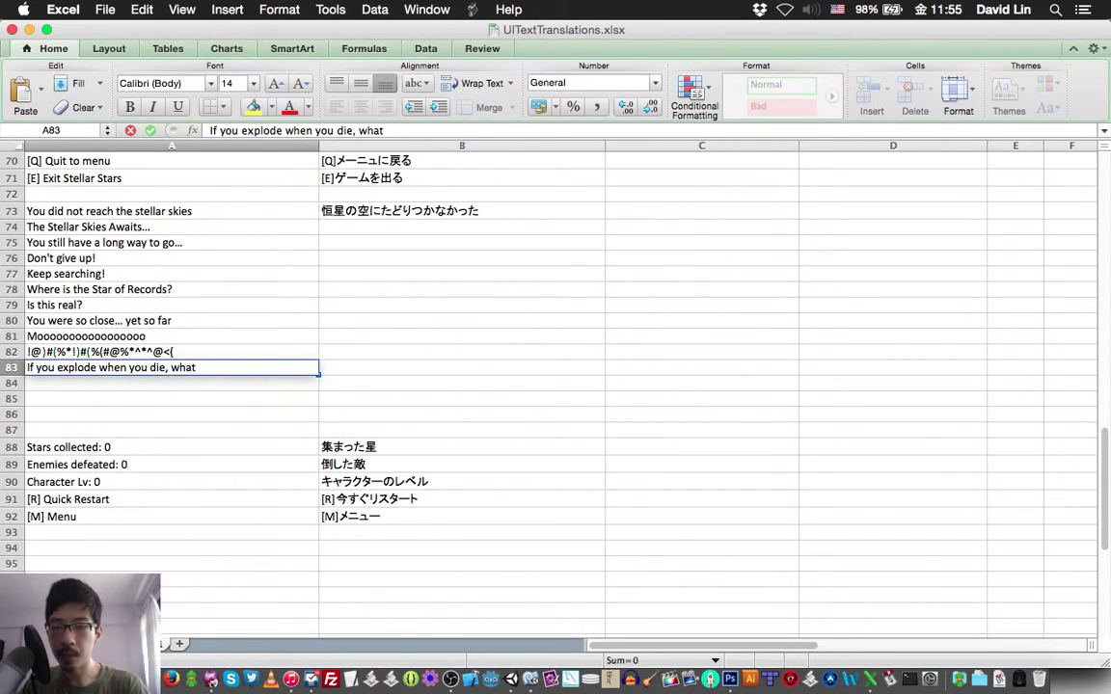
text(ere do)
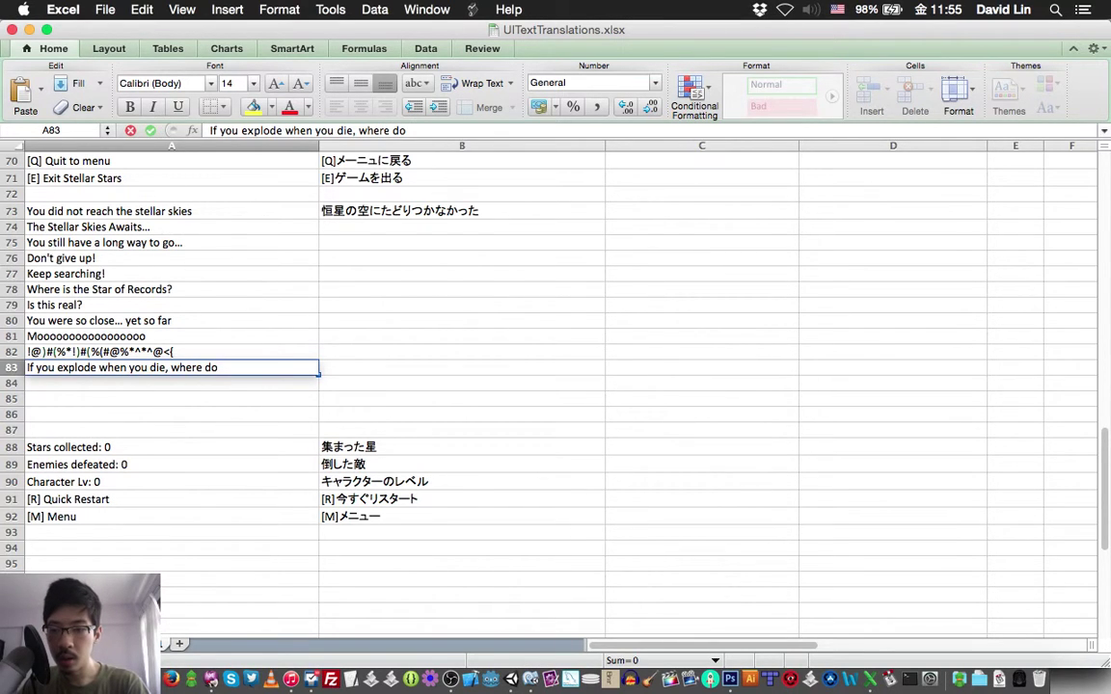
text( your p)
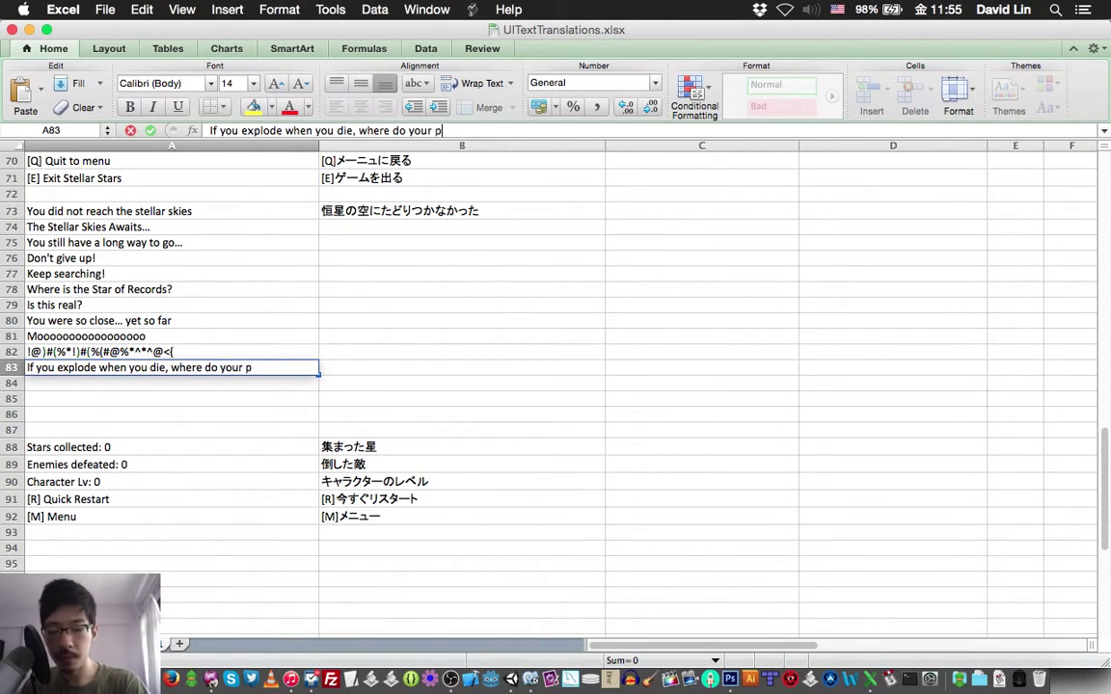
text(ieces g)
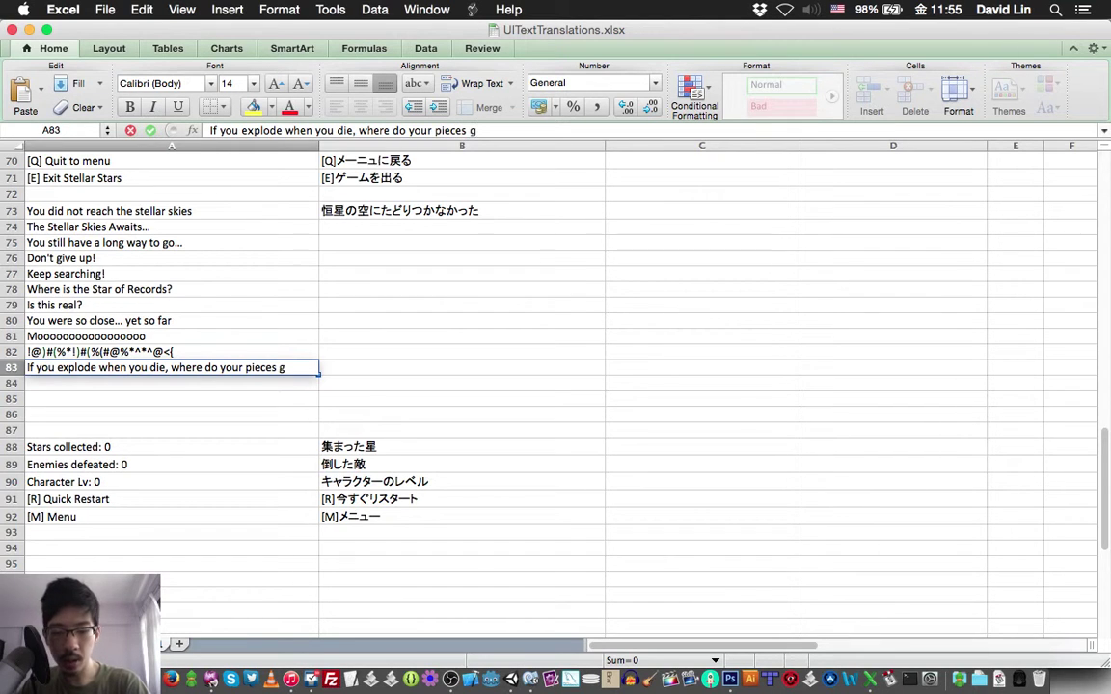
text(o?)
key(Return)
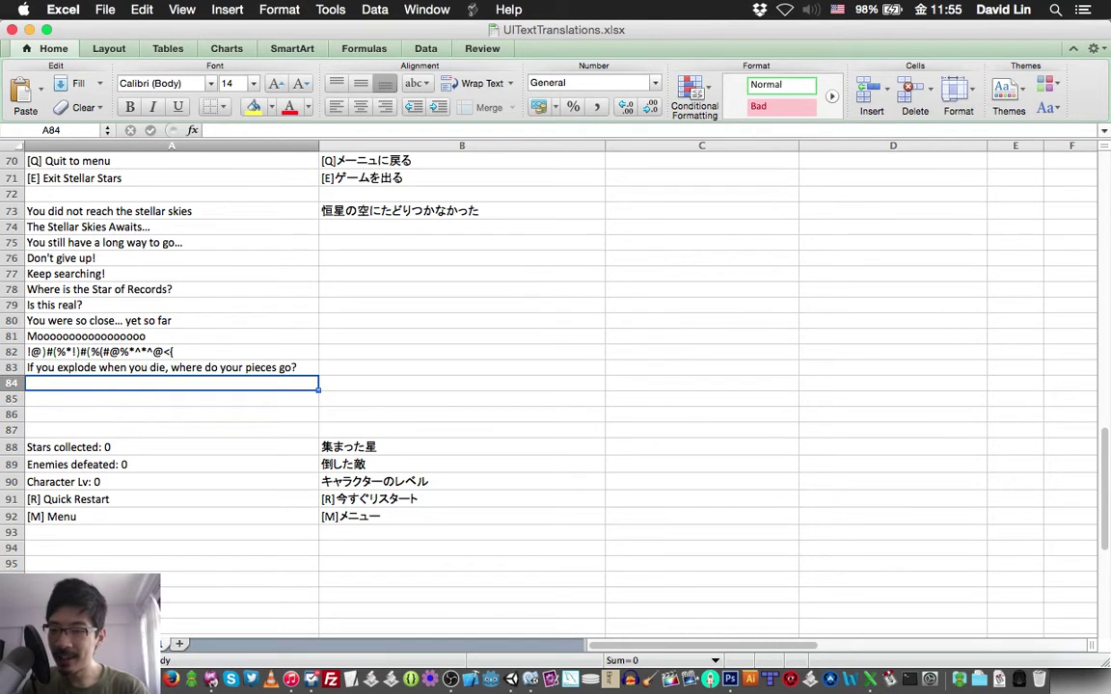
Insert two blank rows at row 84, directly below the exploding-pieces message, and save the workbook
key(shift+space)
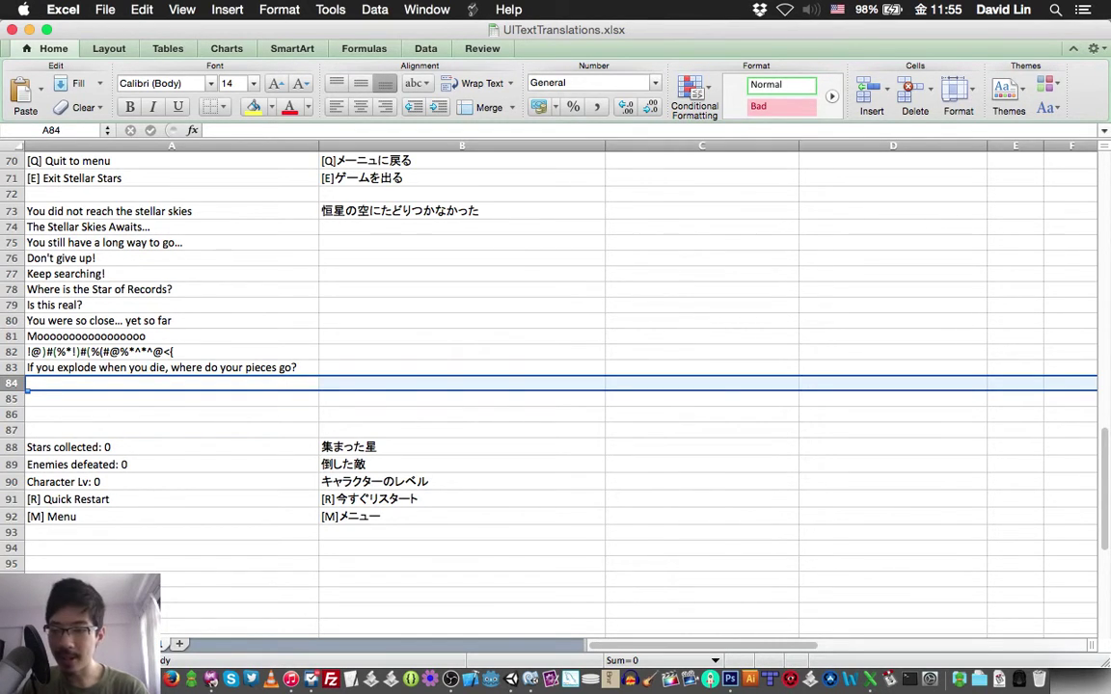
right_click(12, 381)
click(48, 466)
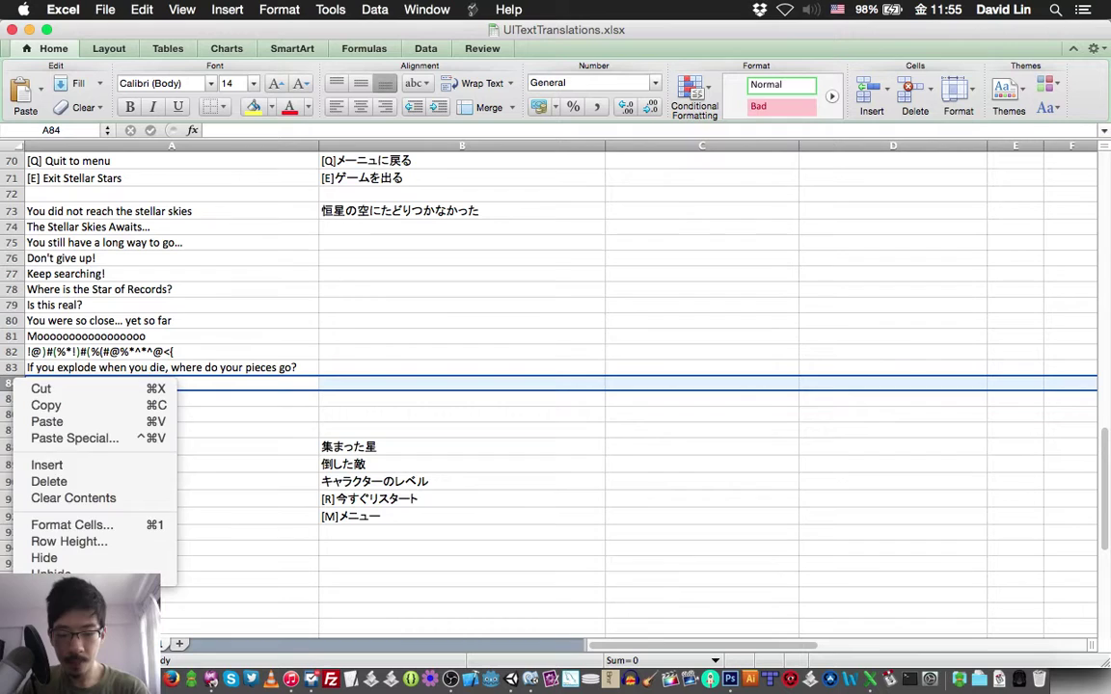
key(super+y)
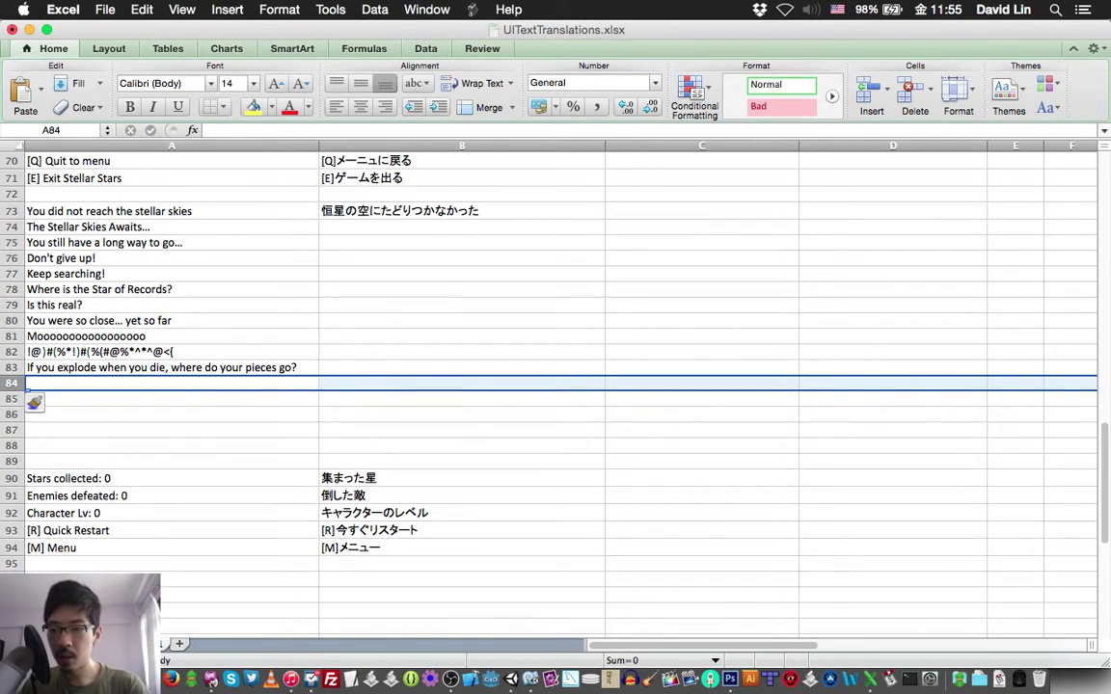
key(super+s)
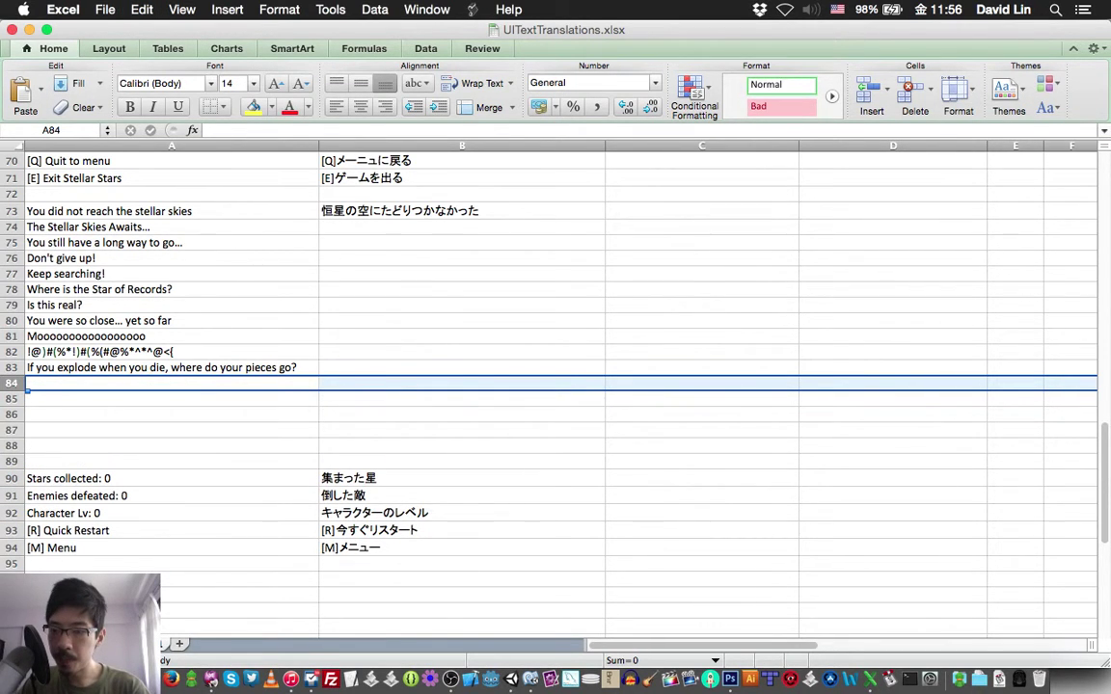
Switch to OBS to view the live stream's preview and status
key(Up)
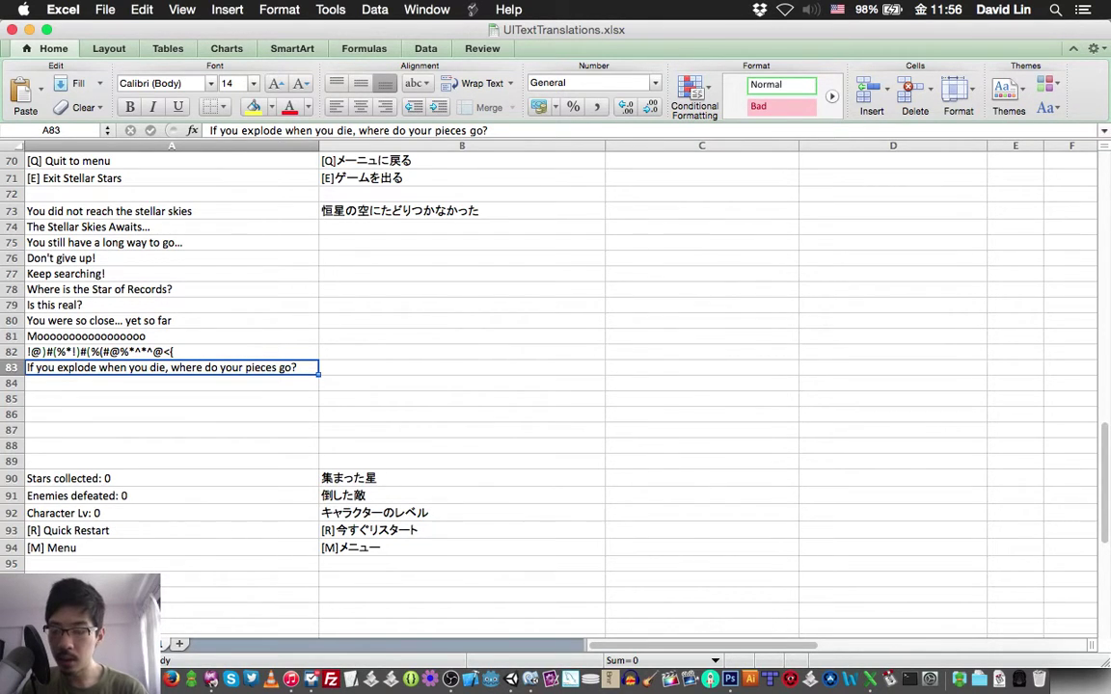
key(Down)
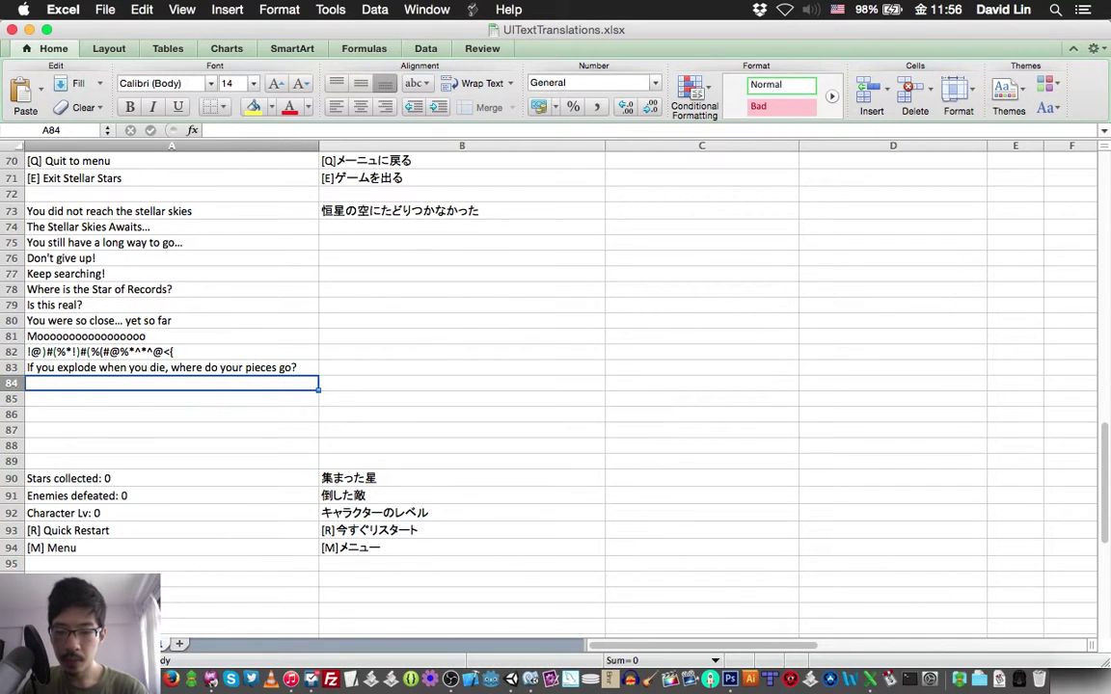
click(450, 678)
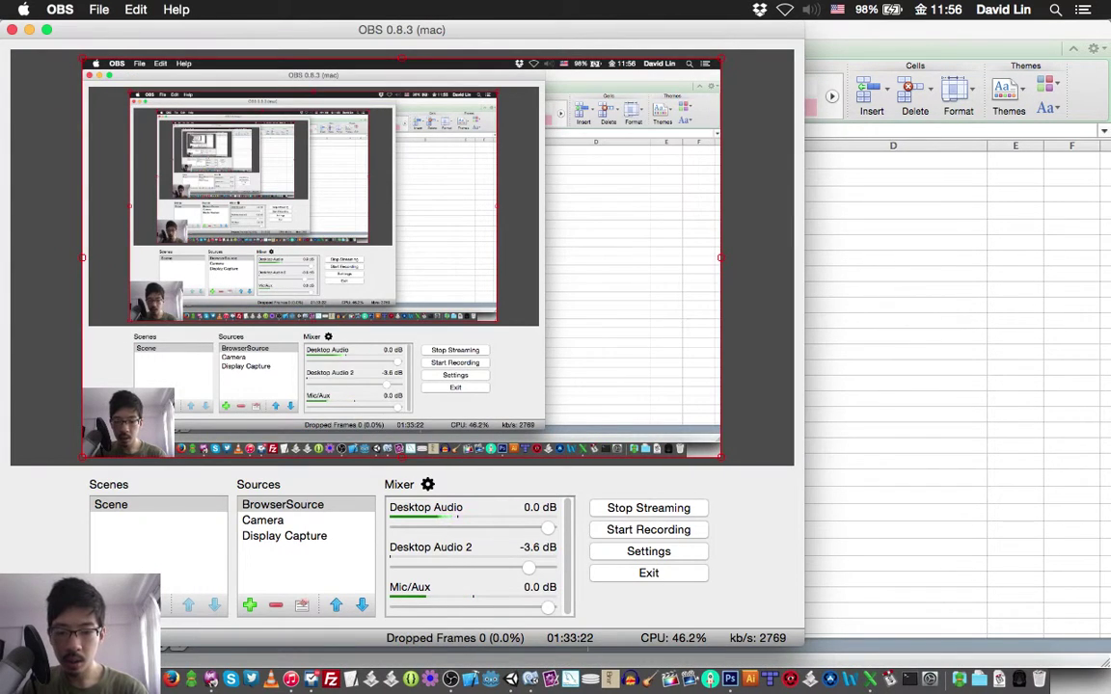
Switch back to Excel and add the message "Time to get some pizzas!" in A84
key(super+Tab)
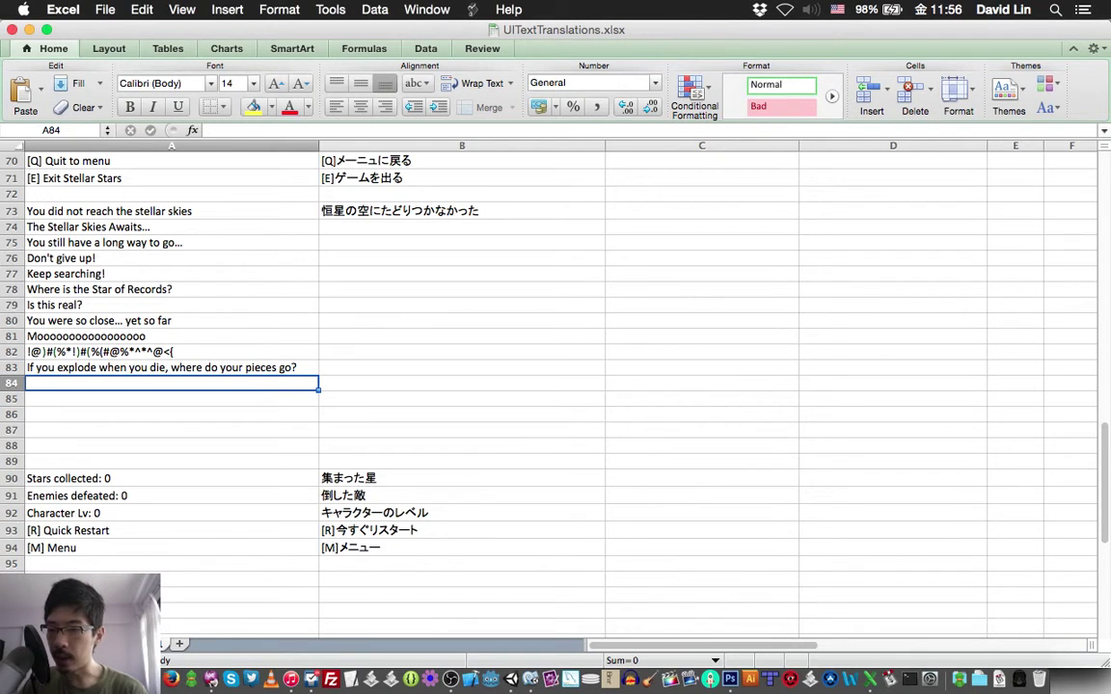
key(Up)
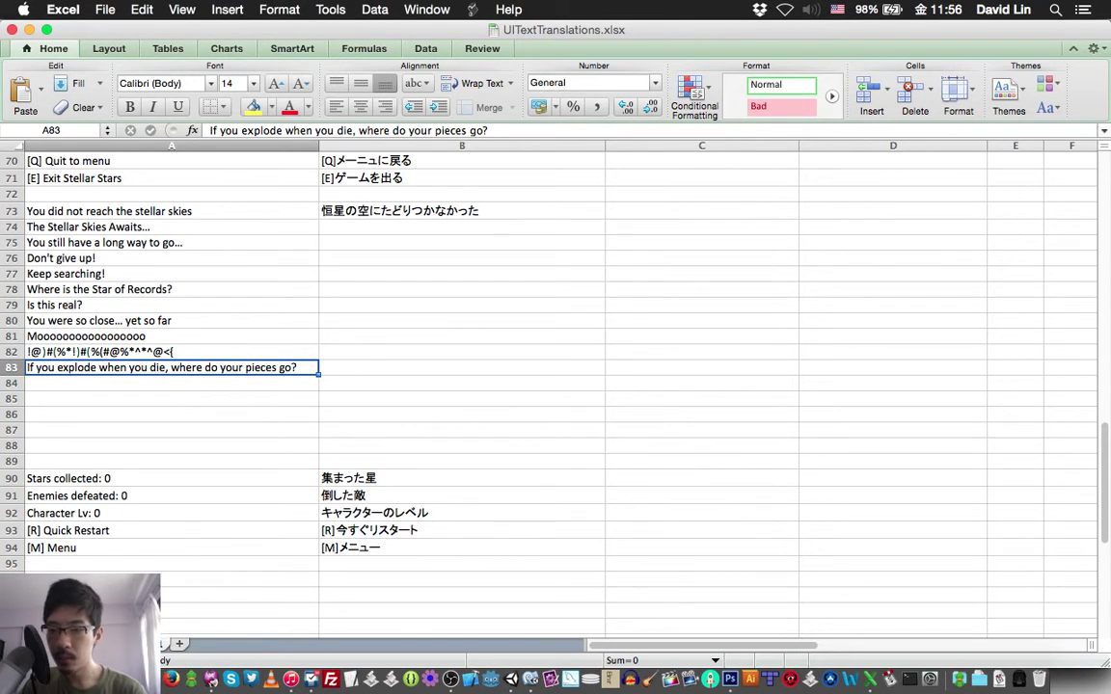
key(Down)
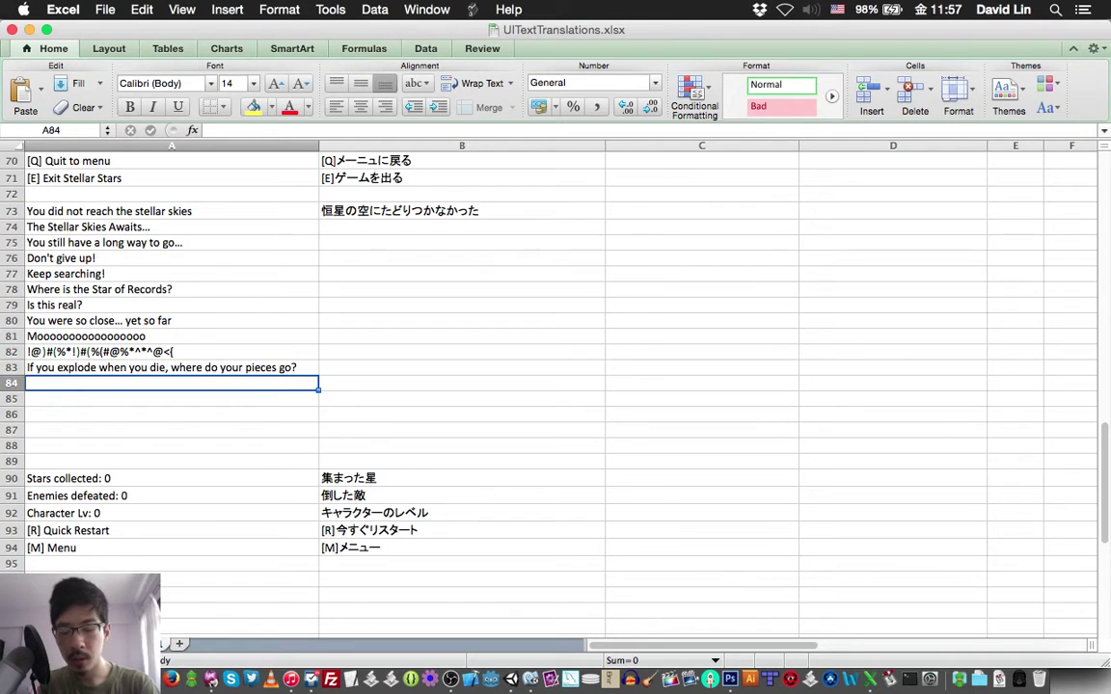
text(Time to )
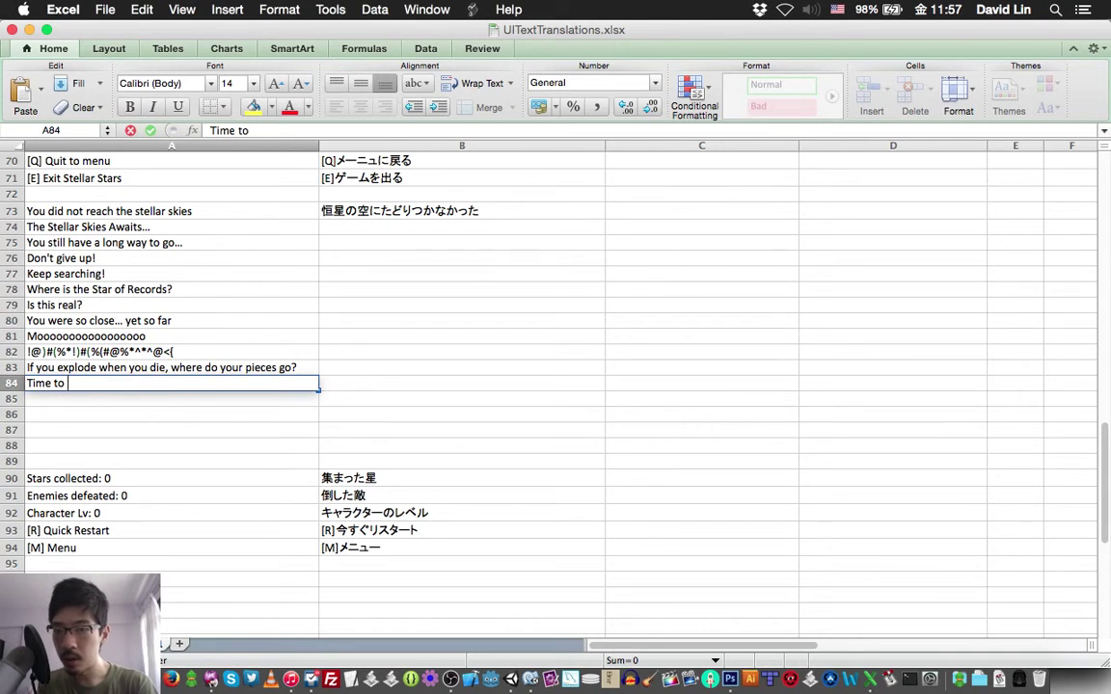
text(get)
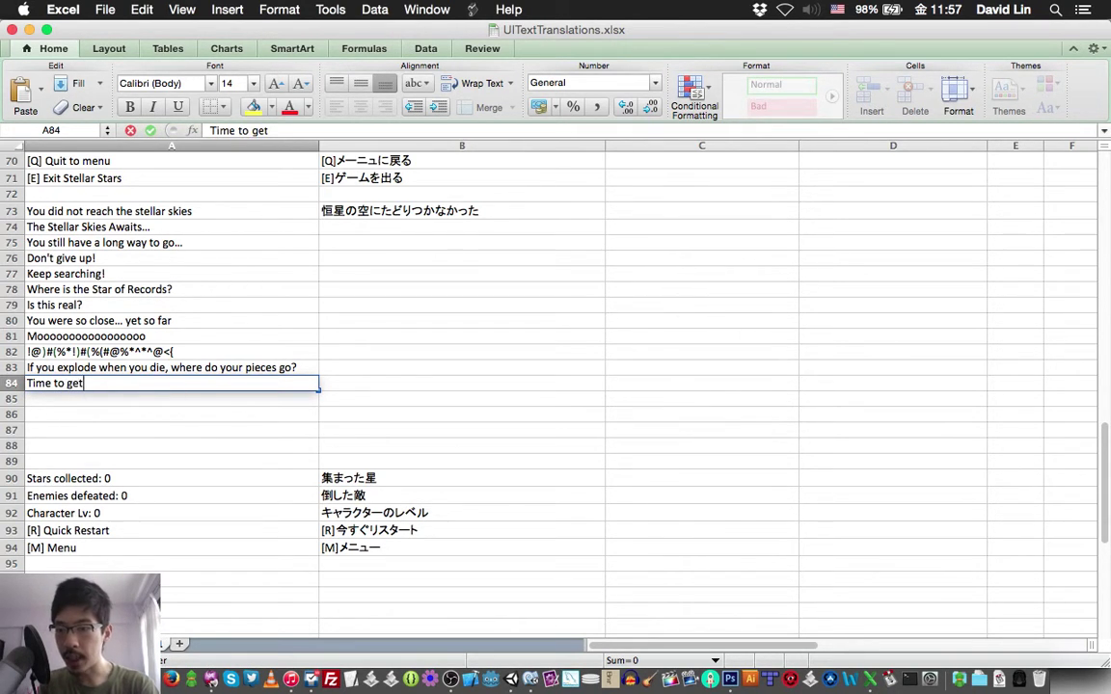
text( some pizzas)
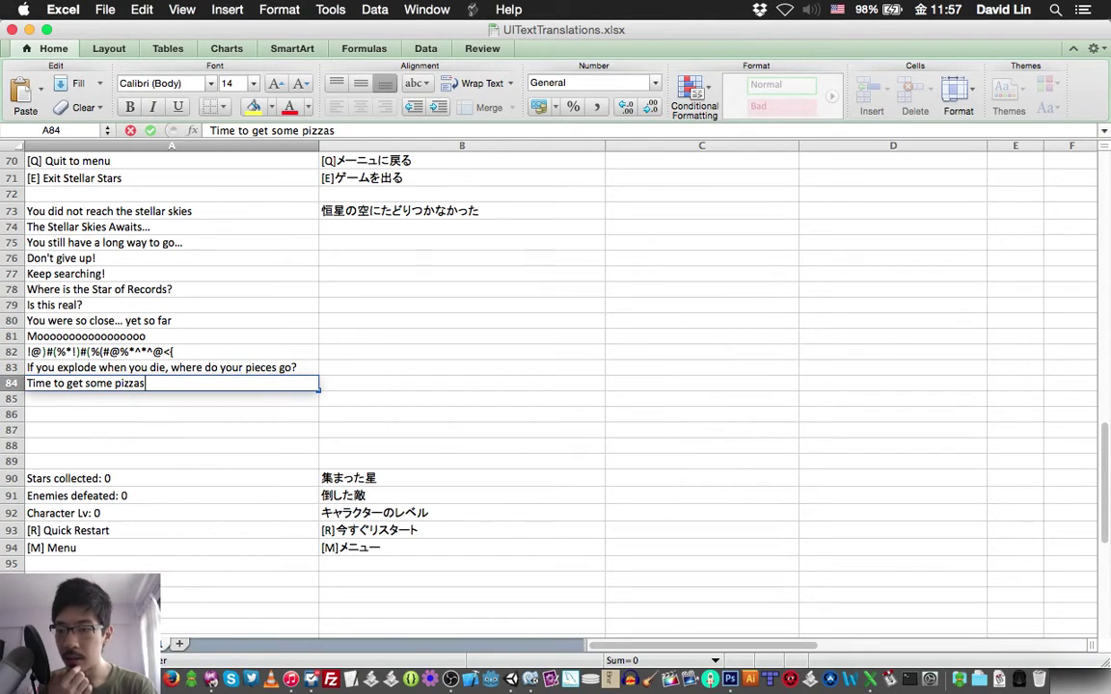
text(!)
key(Return)
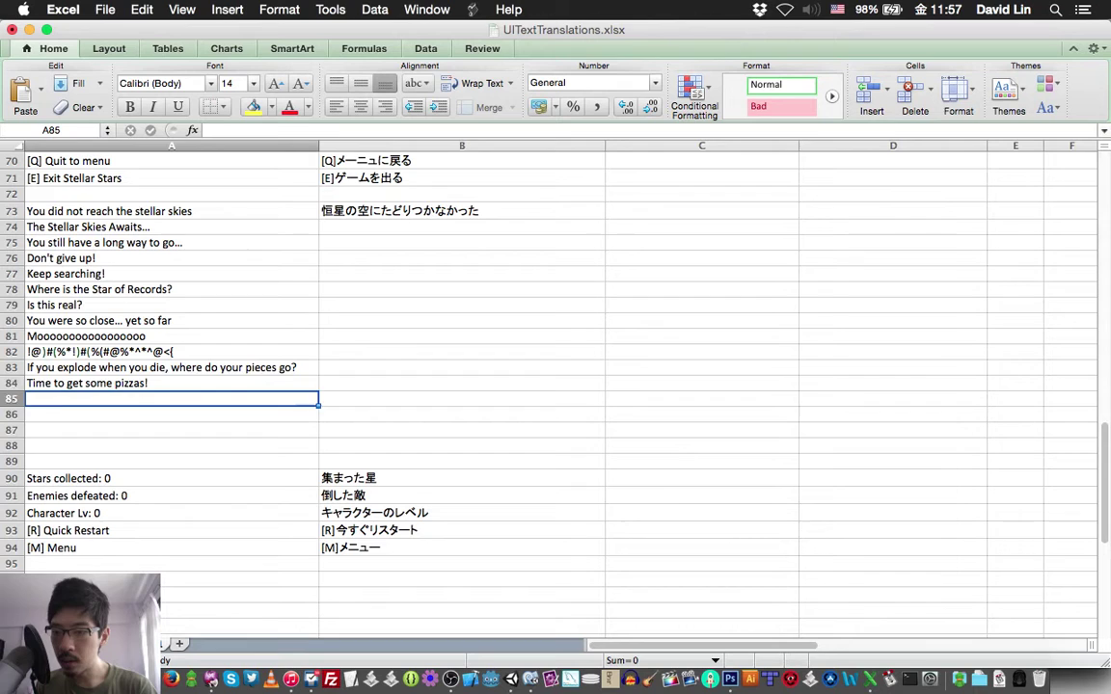
Replace the verb in the A84 pizza message so it reads "Time to order some pizzas!"
key(Up)
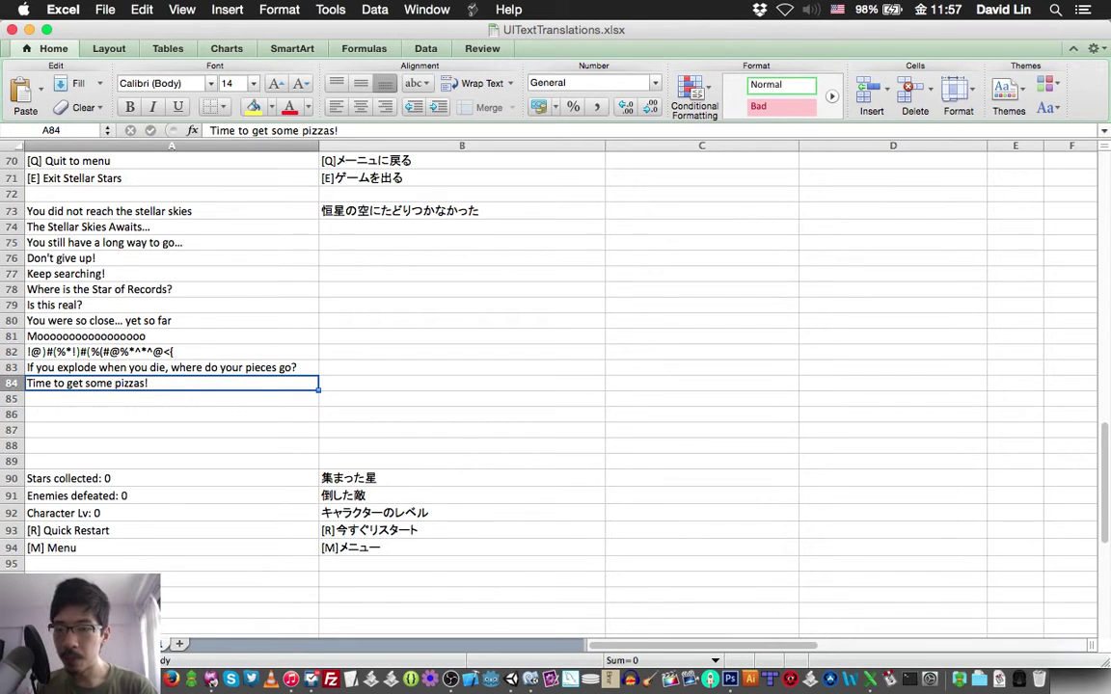
double_click(261, 130)
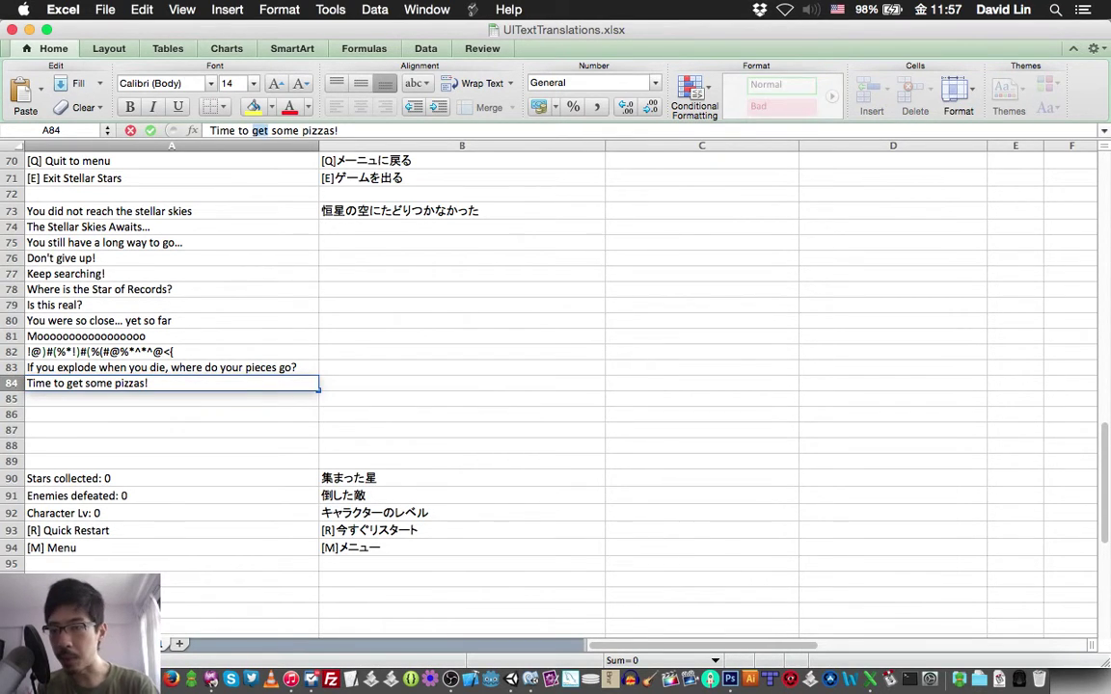
text(order)
key(Return)
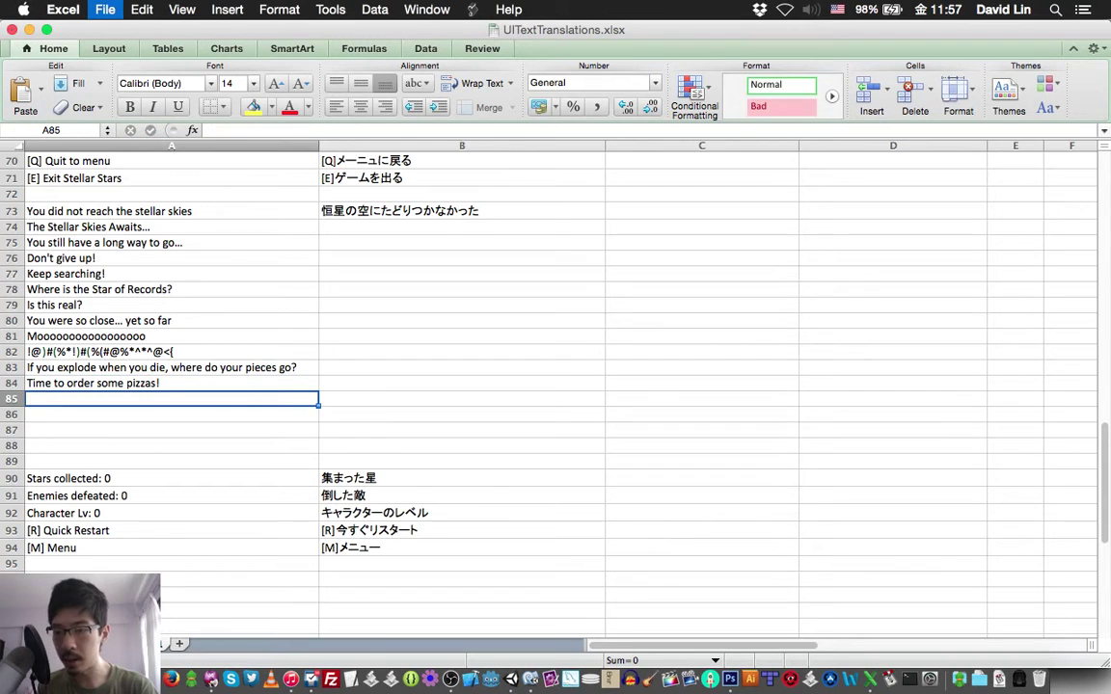
Add the message "Cheese... hmmmm..." in A85, directly below the pizza message
key(Up)
key(Down)
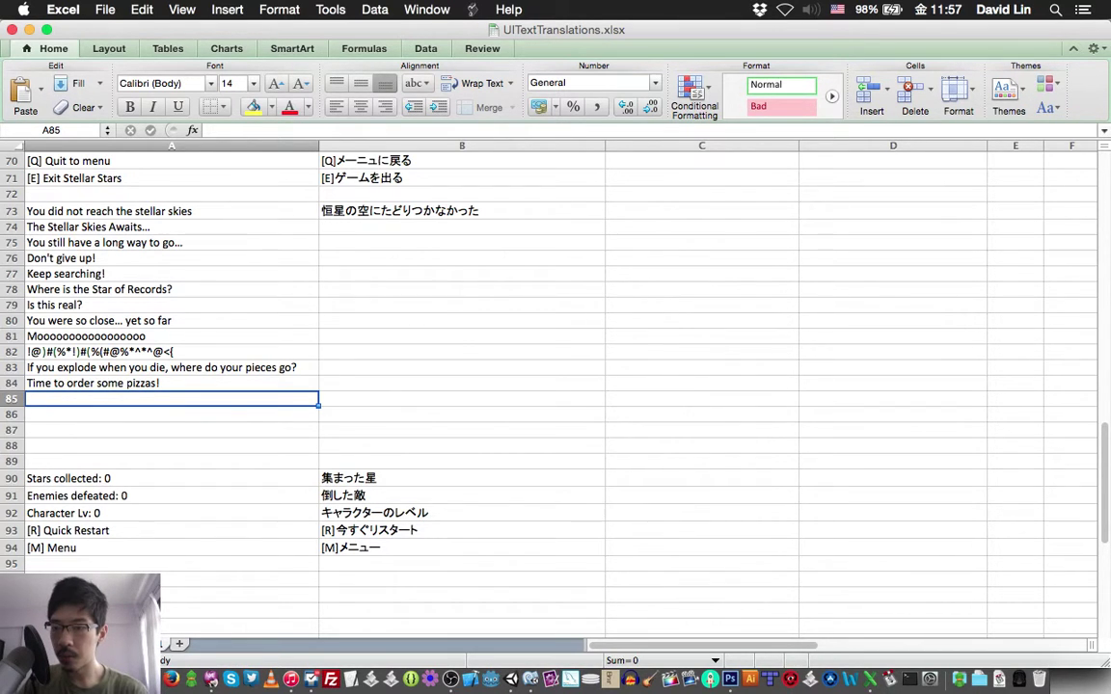
key(Up)
key(Down)
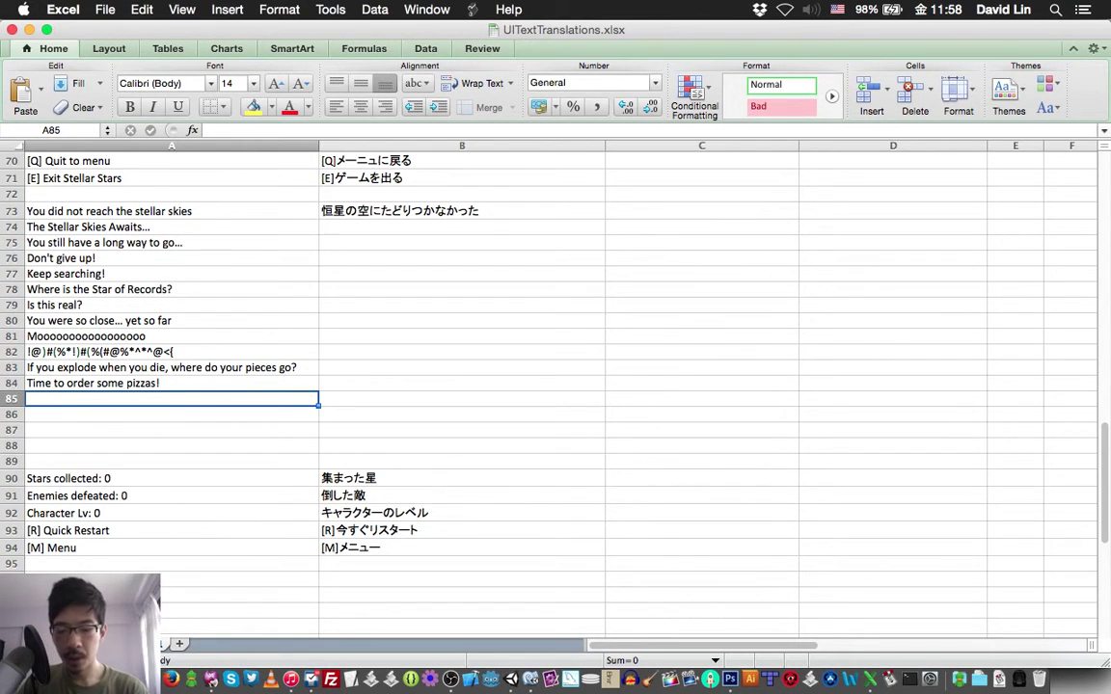
text(Chee)
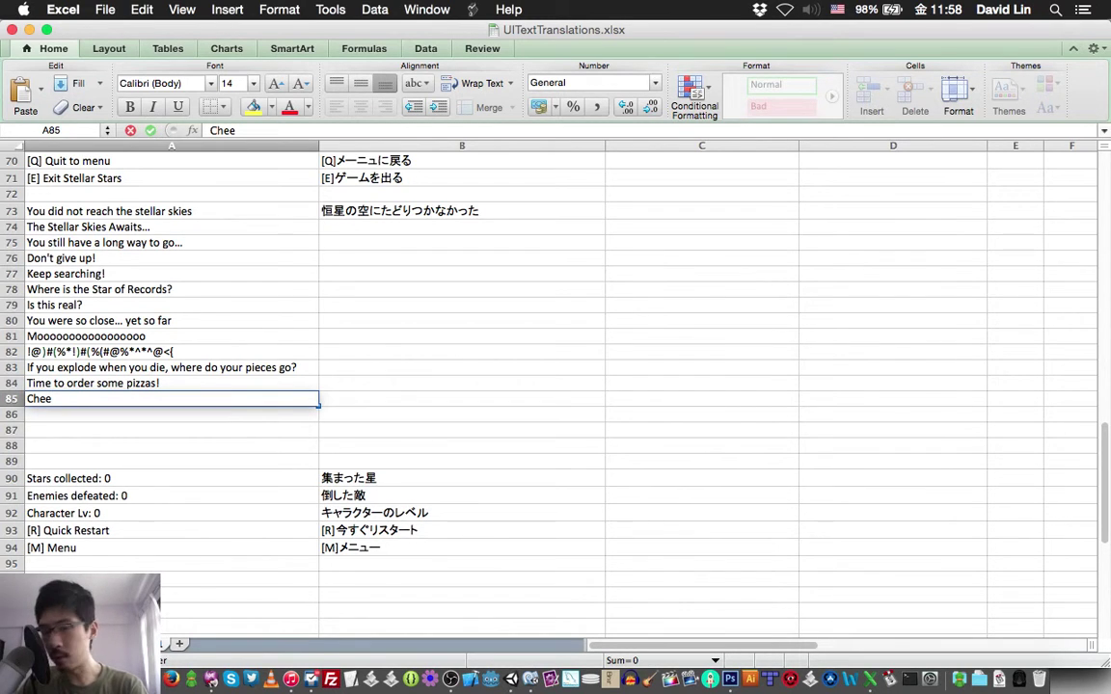
text(se...)
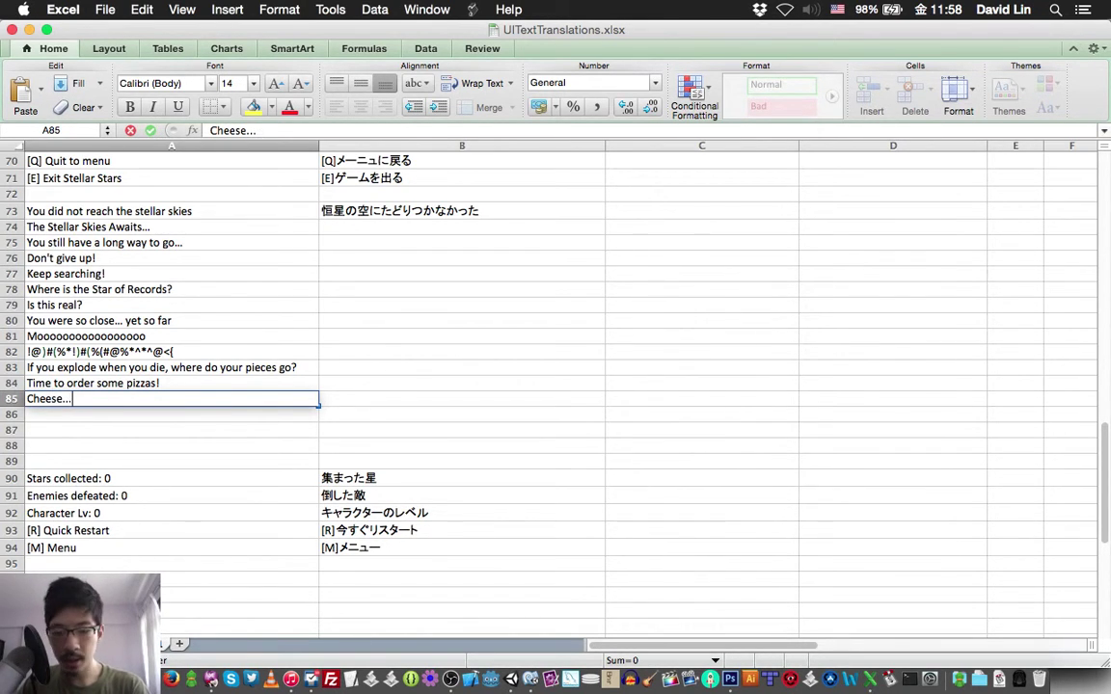
text( h)
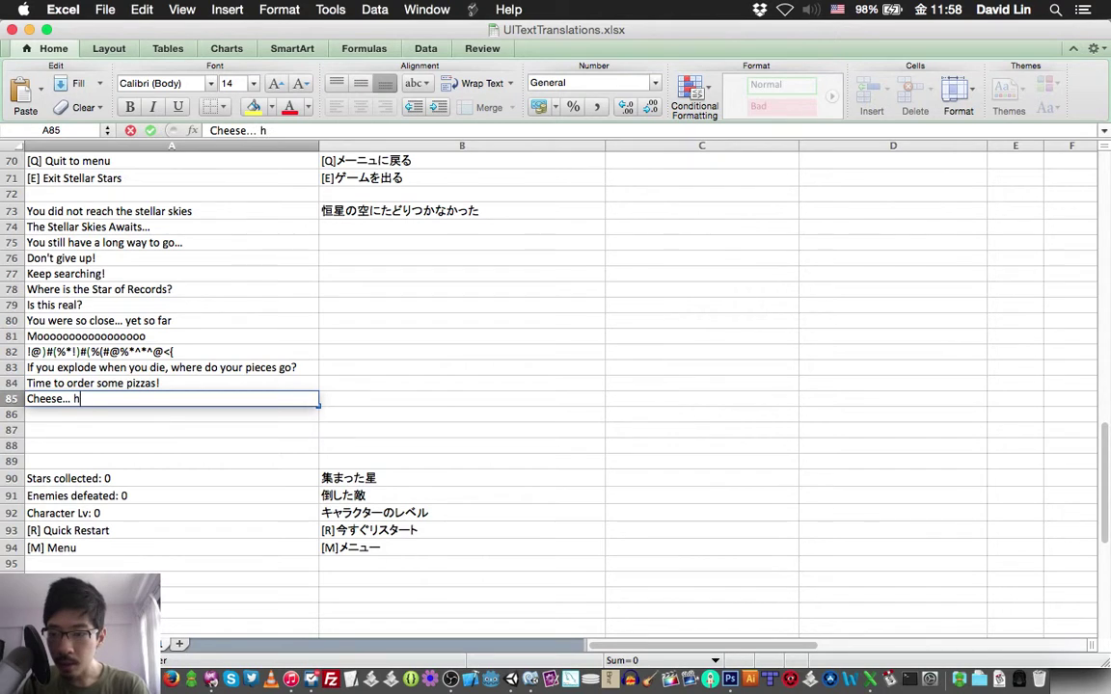
text(mmmm...)
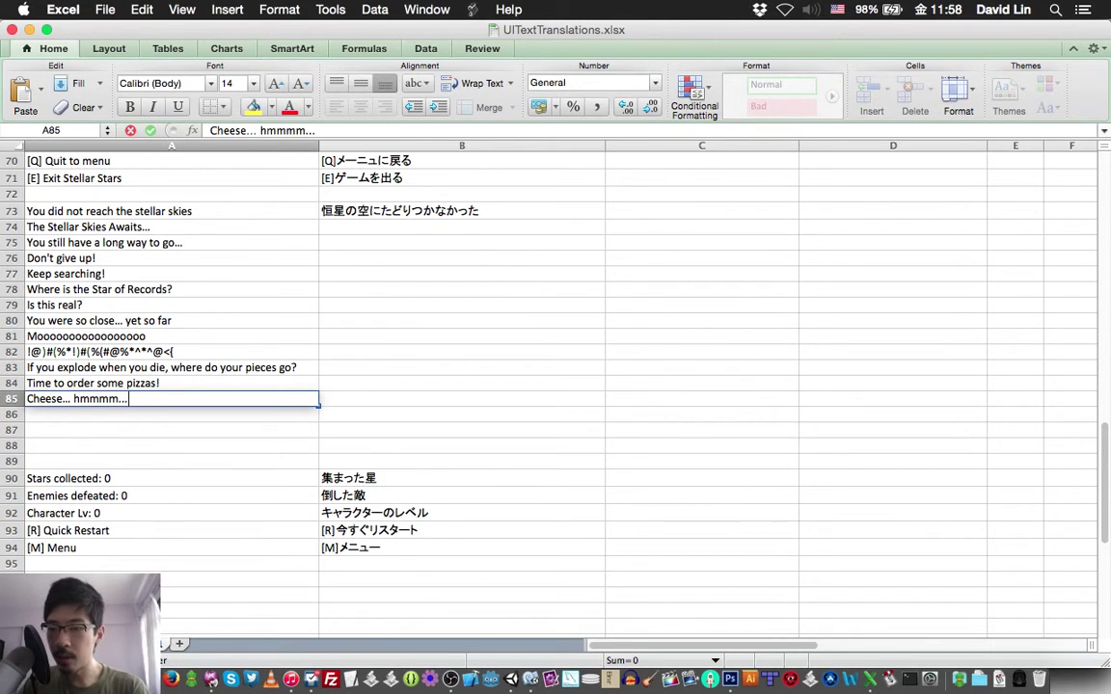
key(Return)
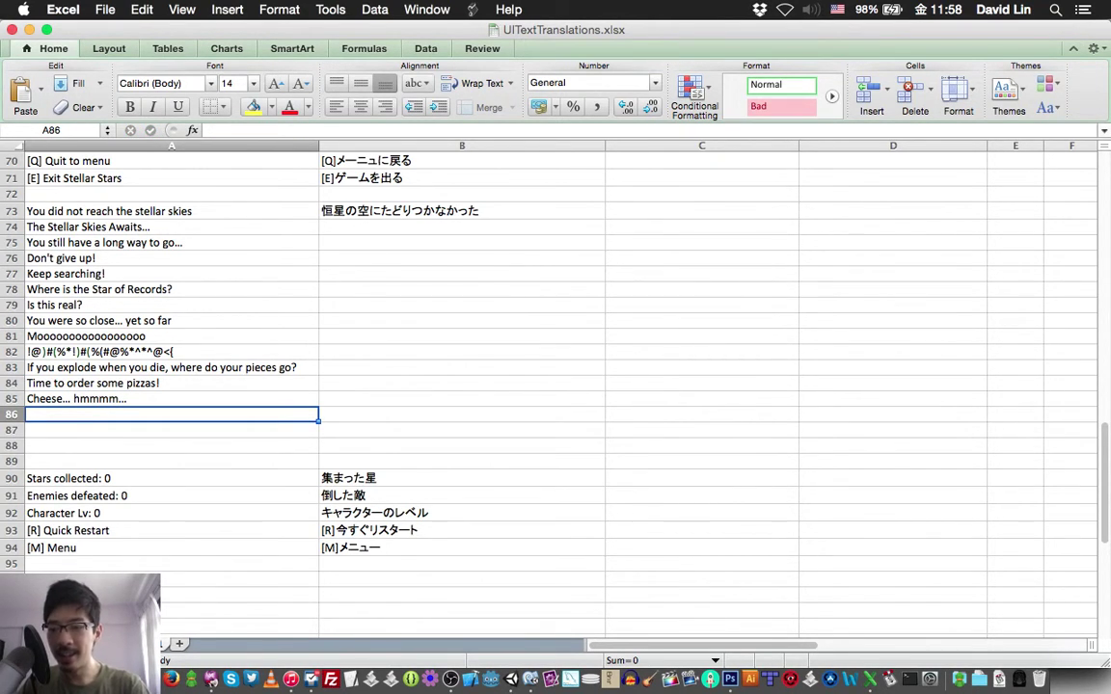
key(Up)
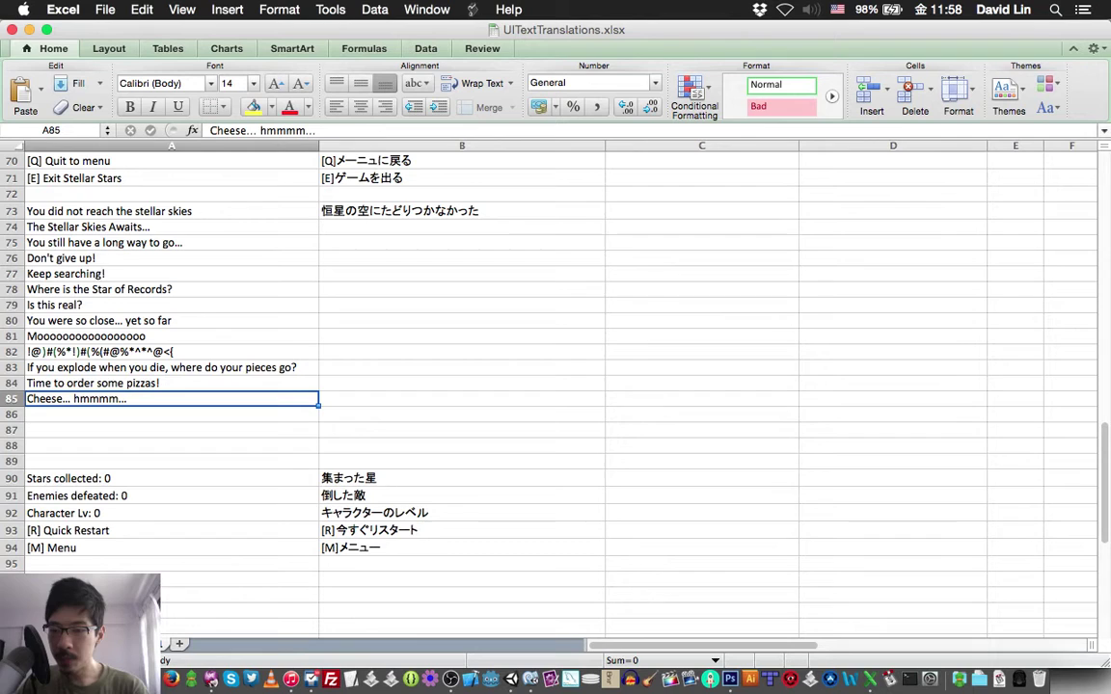
key(Up)
key(Down)
key(Down)
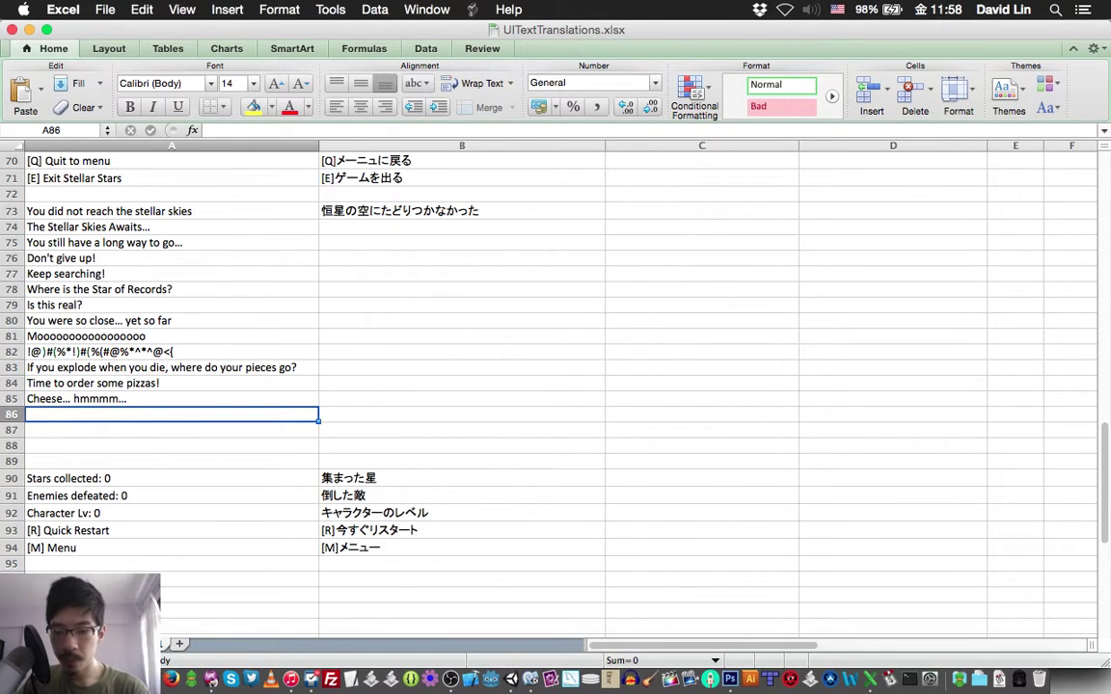
click(211, 680)
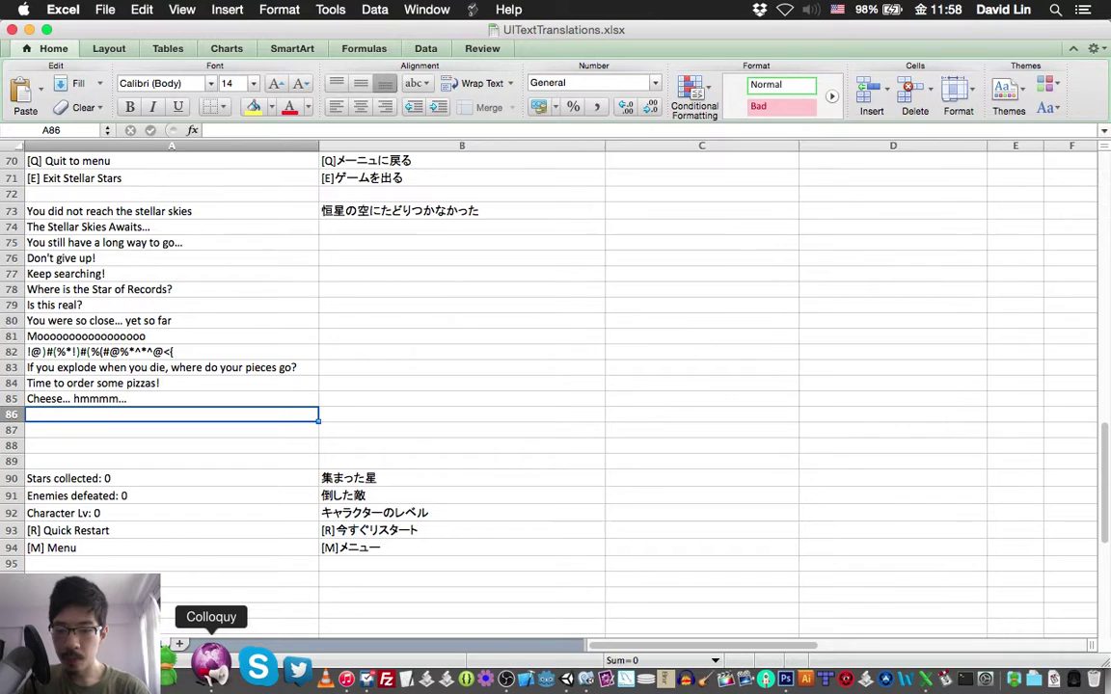
key(super+Tab)
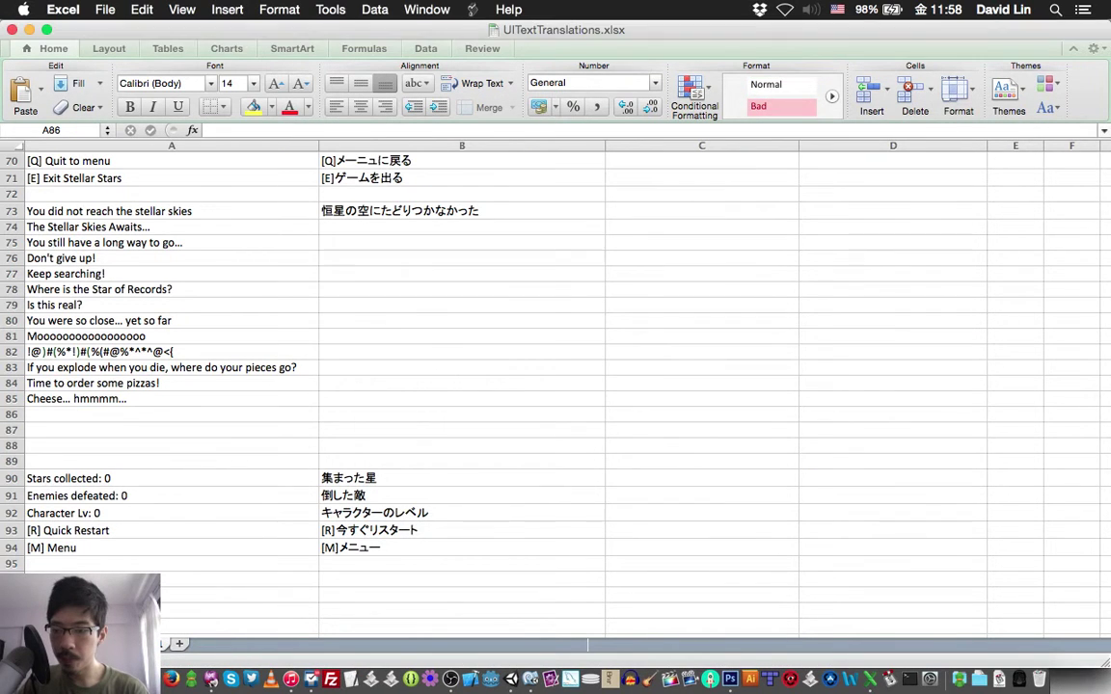
key(Up)
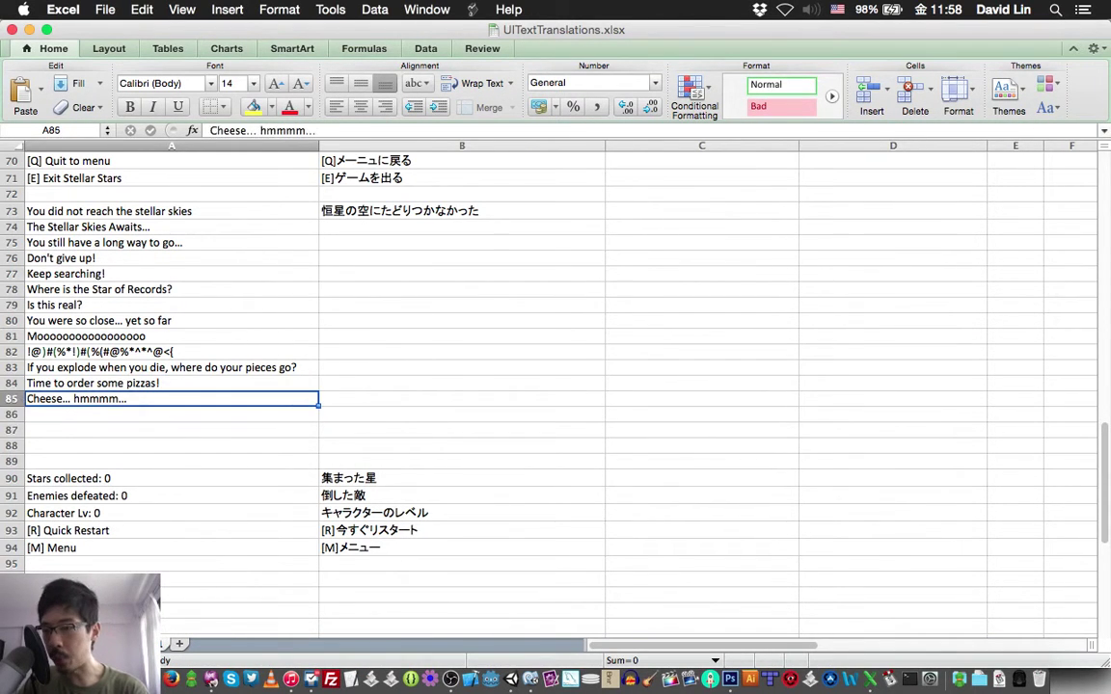
key(Down)
key(Up)
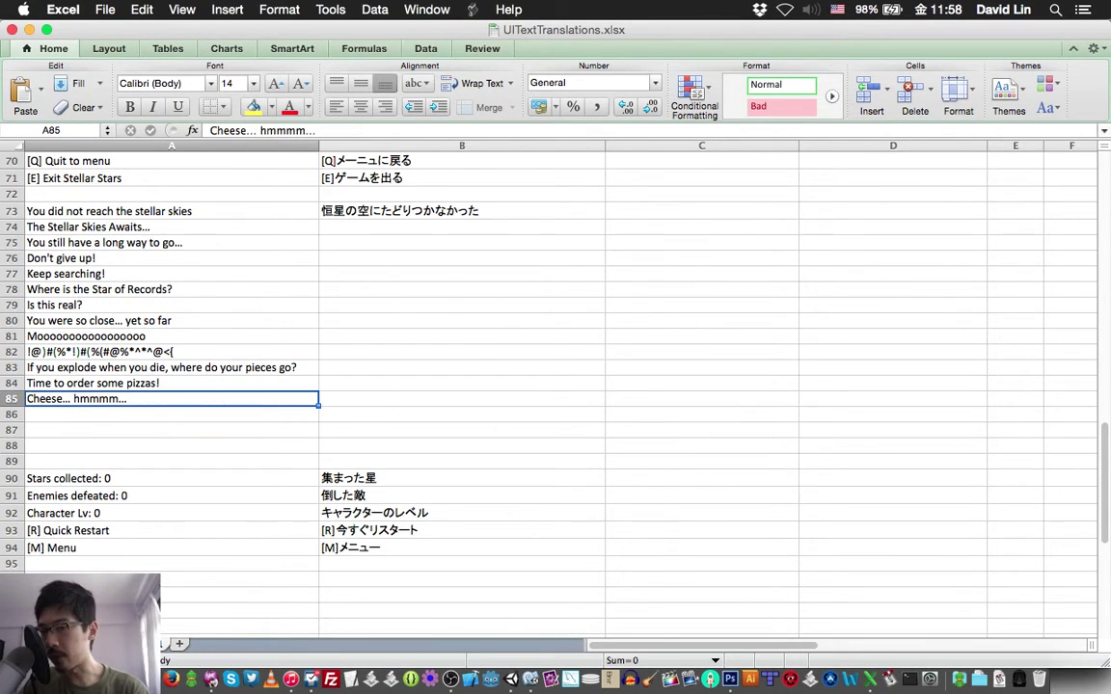
Review the existing game-over messages in column A, from the cheese line up to "Keep searching!" and back down to the first empty row
key(Up)
key(Up)
key(Up)
key(Up)
key(Up)
key(Up)
key(Up)
key(Up)
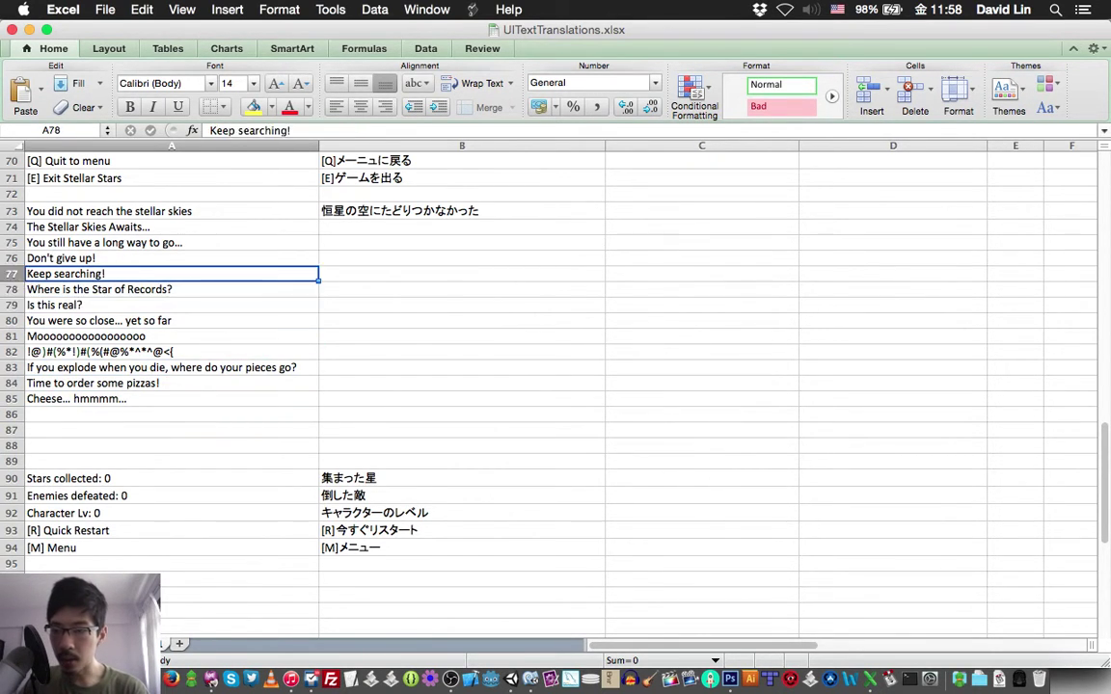
key(Down)
key(Down)
key(Down)
key(Down)
key(Down)
key(Down)
key(Down)
key(Down)
key(Down)
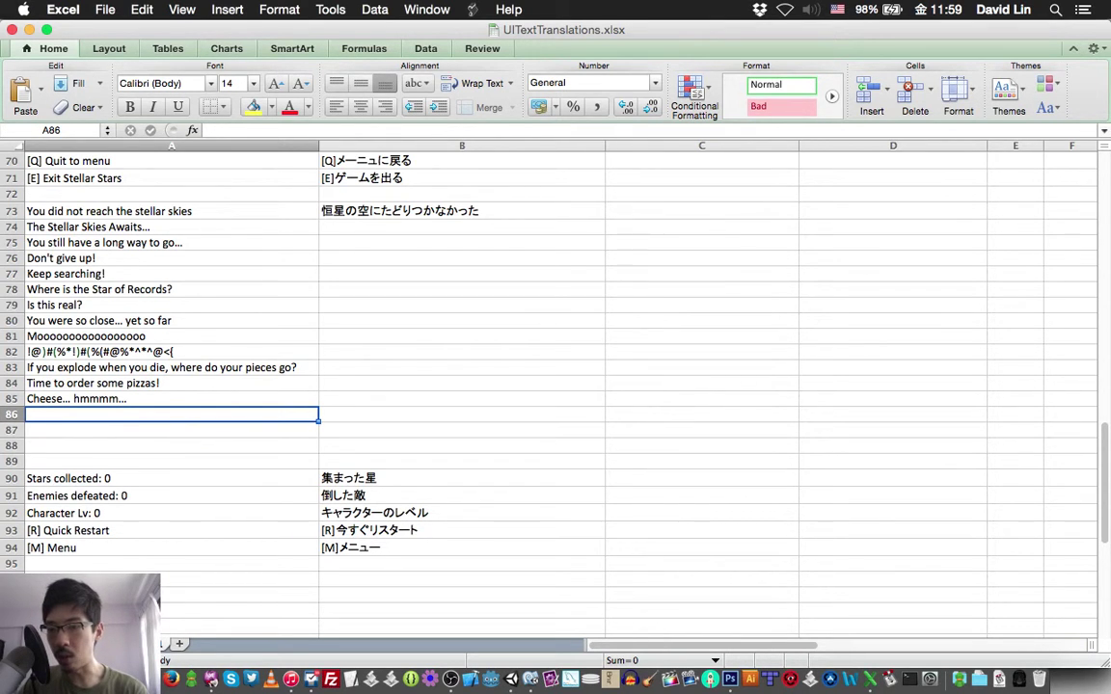
key(Up)
key(Up)
key(Up)
key(Down)
key(Down)
key(Down)
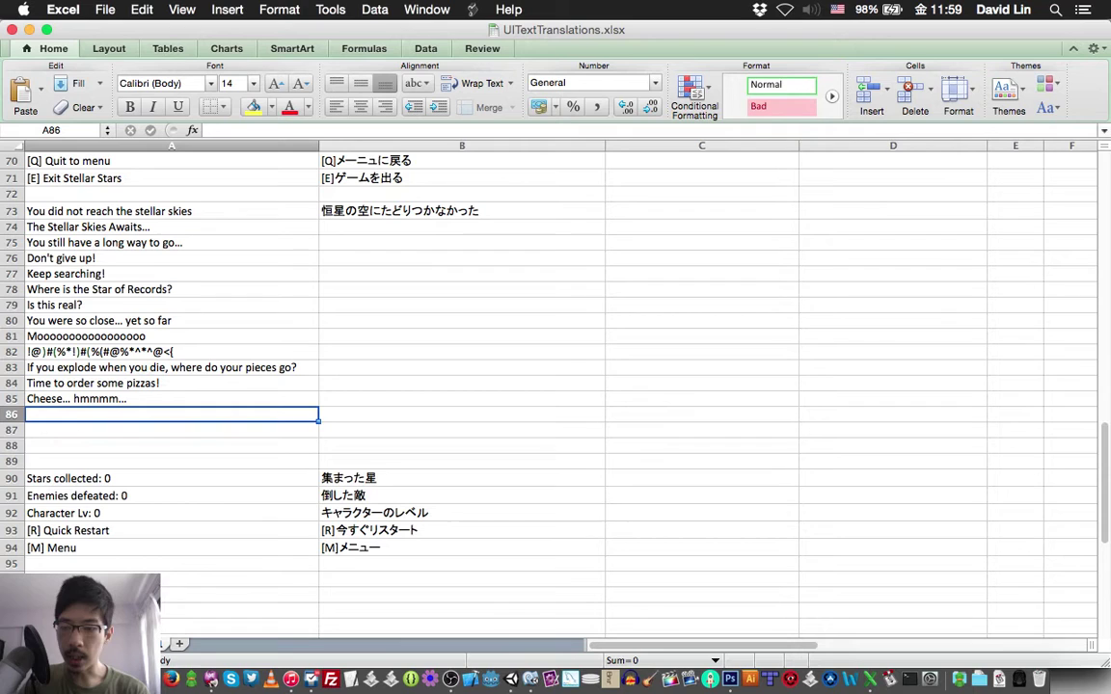
key(Up)
key(Up)
key(Up)
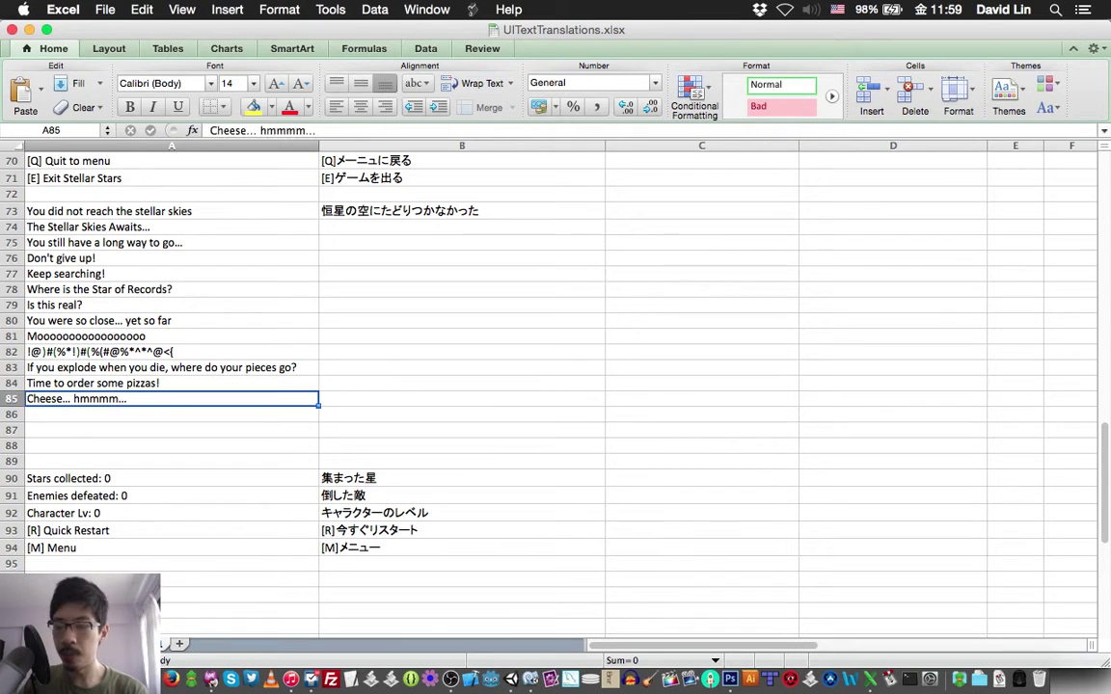
key(Down)
key(Down)
key(Down)
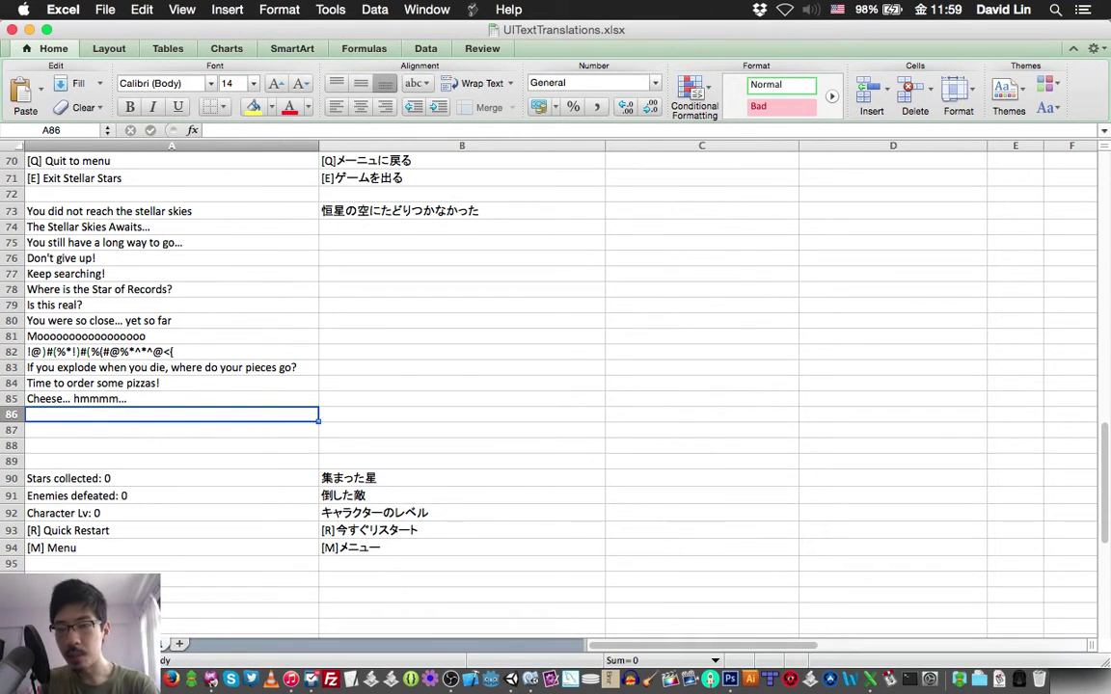
Add the message "Staring at your computer for extended hours is not healthy" in A86
text(Starting)
key(BackSpace)
key(BackSpace)
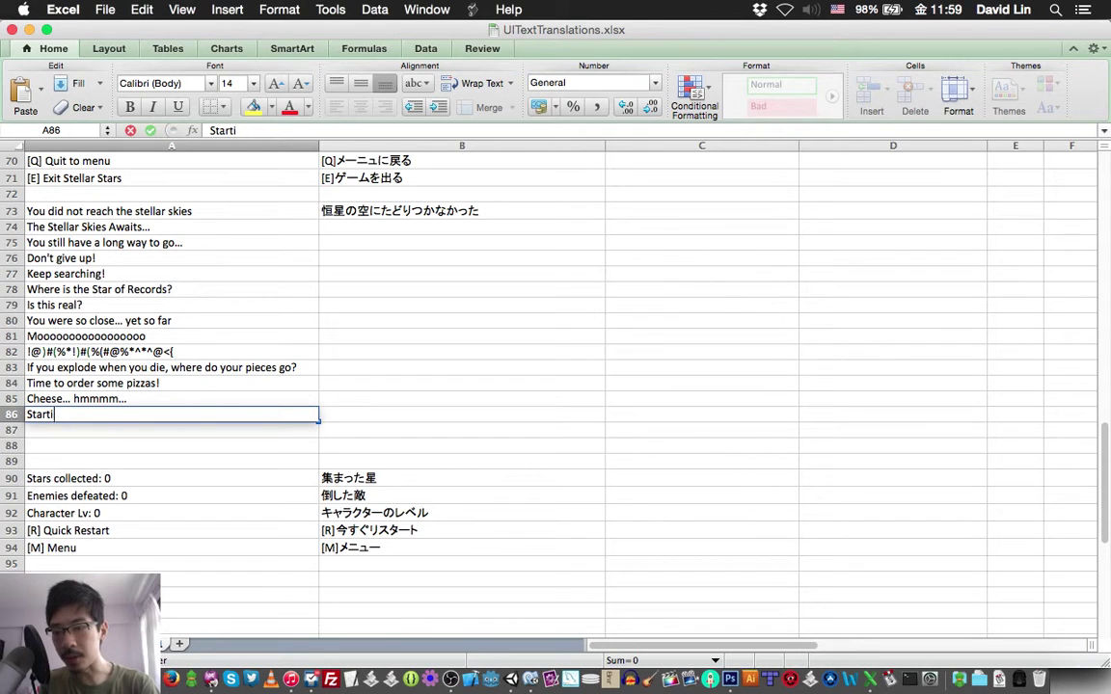
key(BackSpace)
key(BackSpace)
text(in)
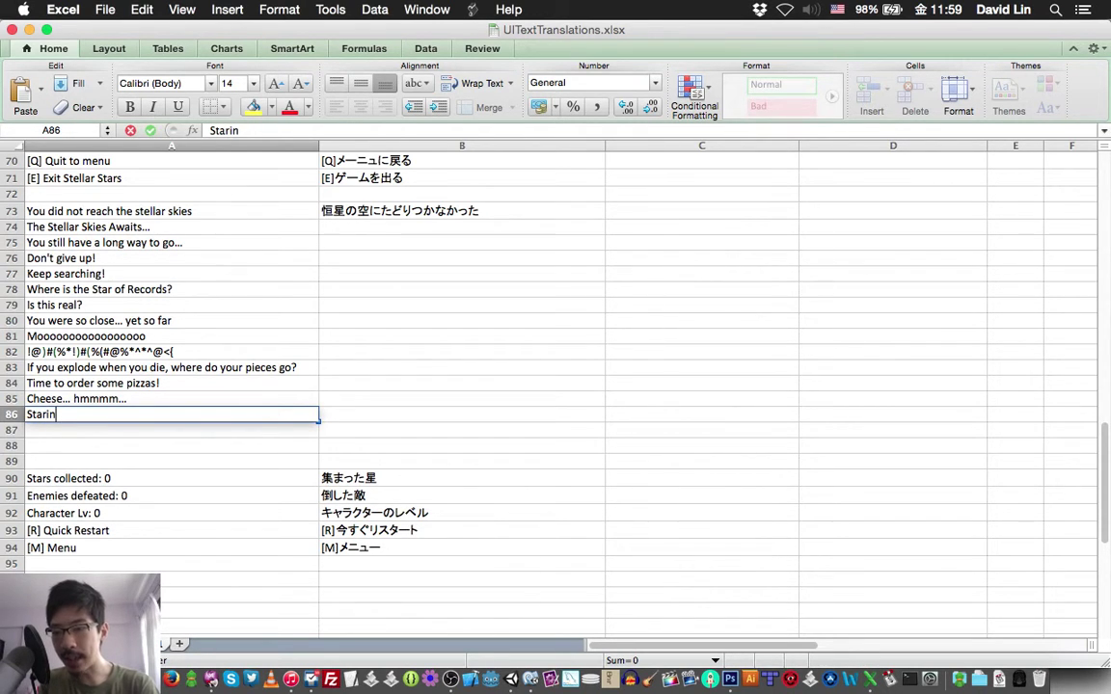
text(g at your)
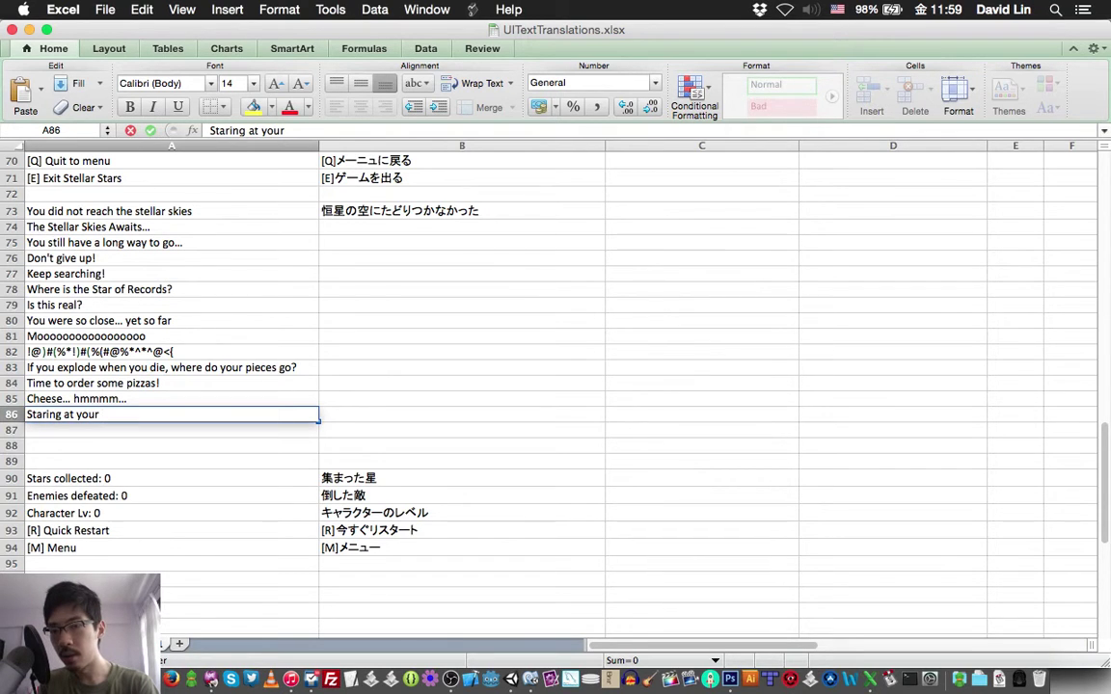
text( computer)
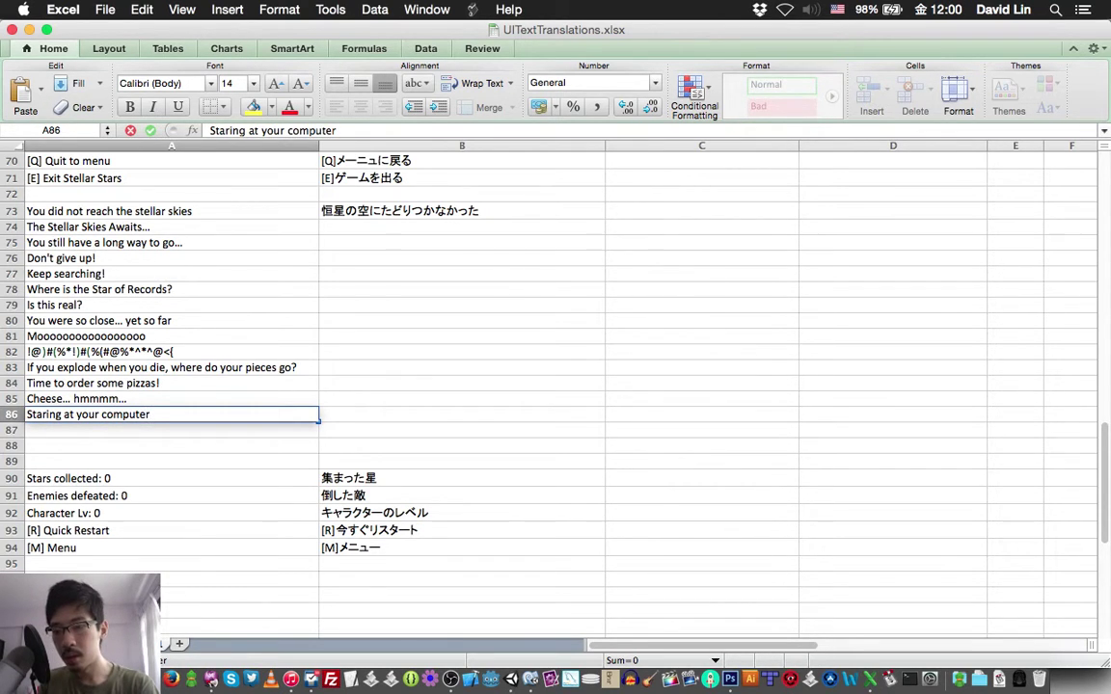
text( for extende)
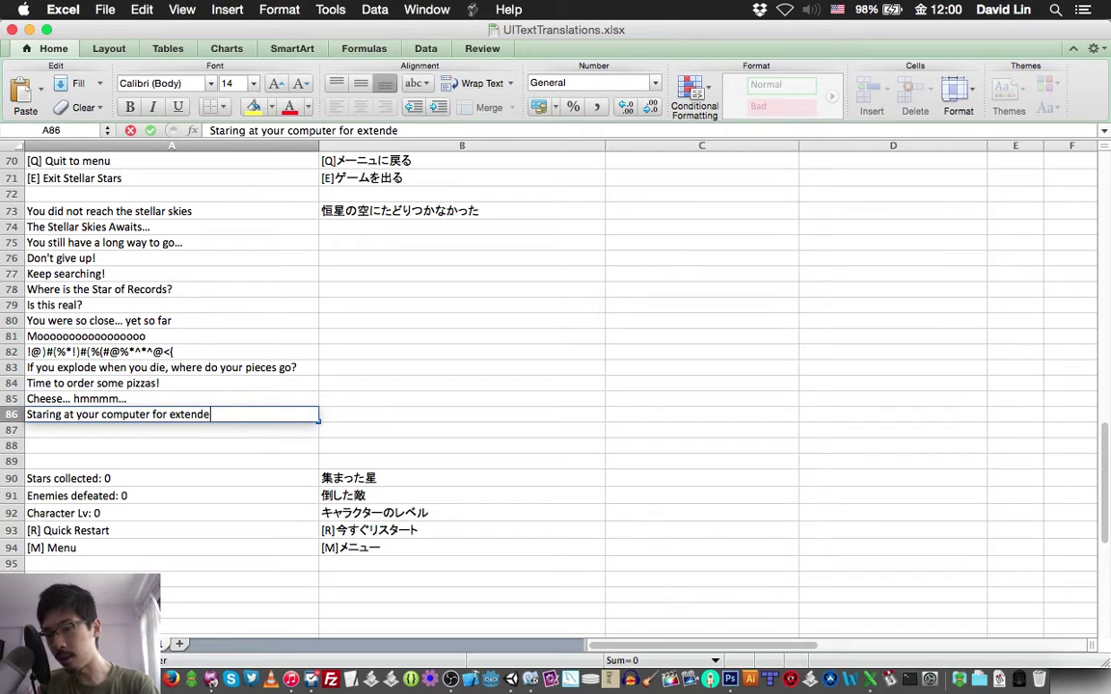
text(d hours is no)
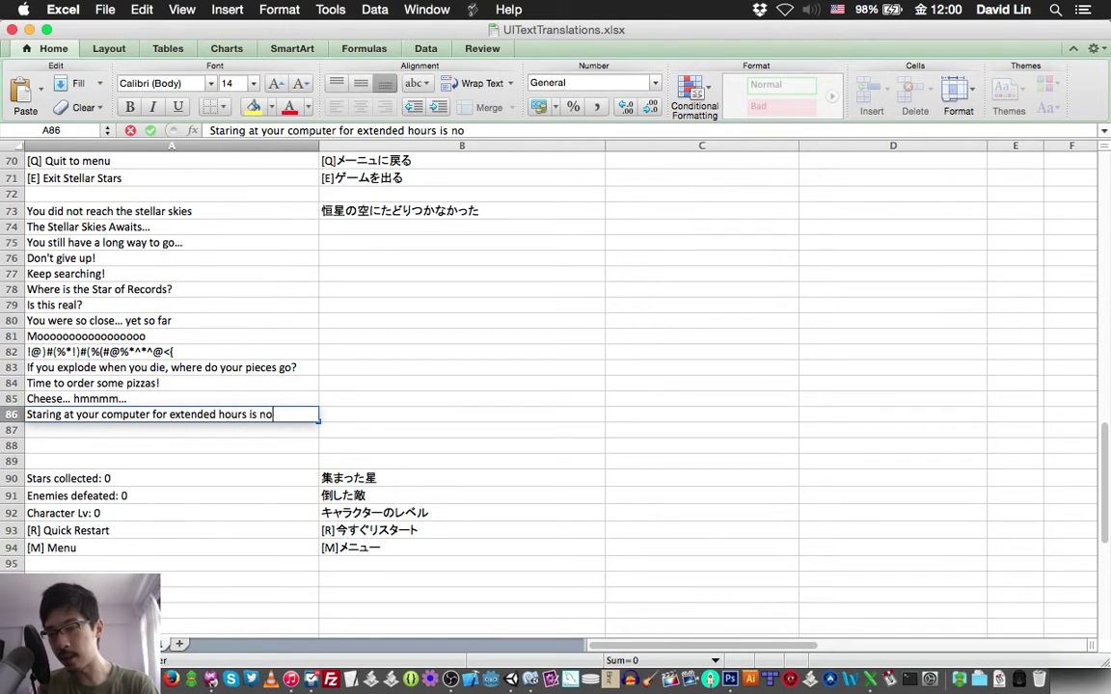
text(t healthy)
key(Return)
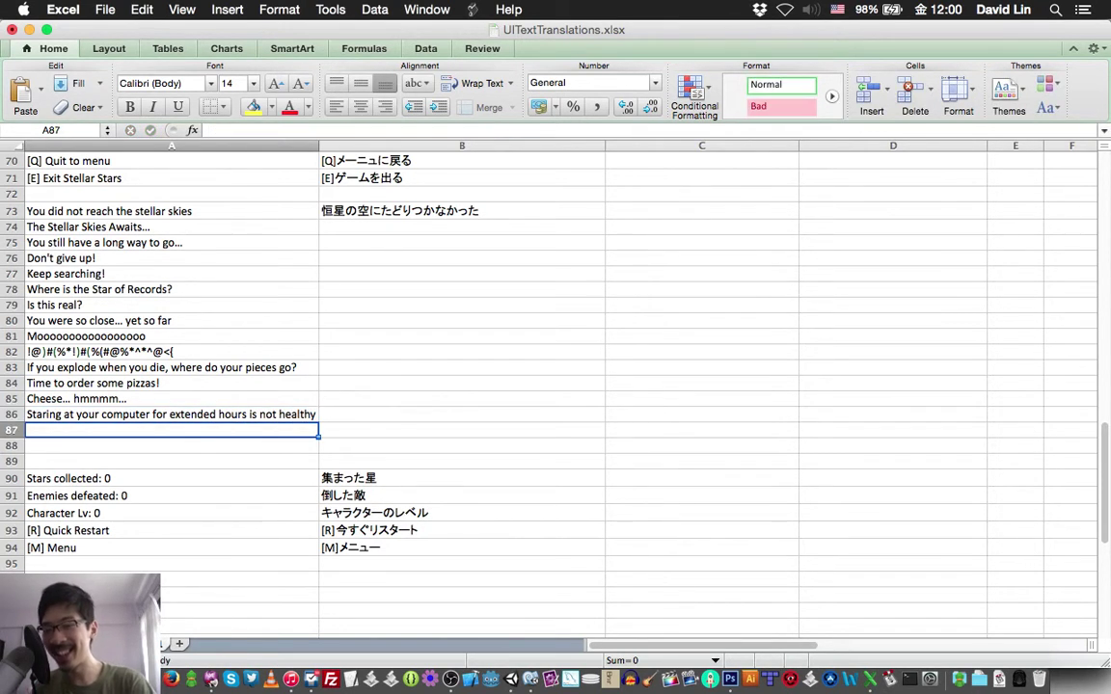
key(Up)
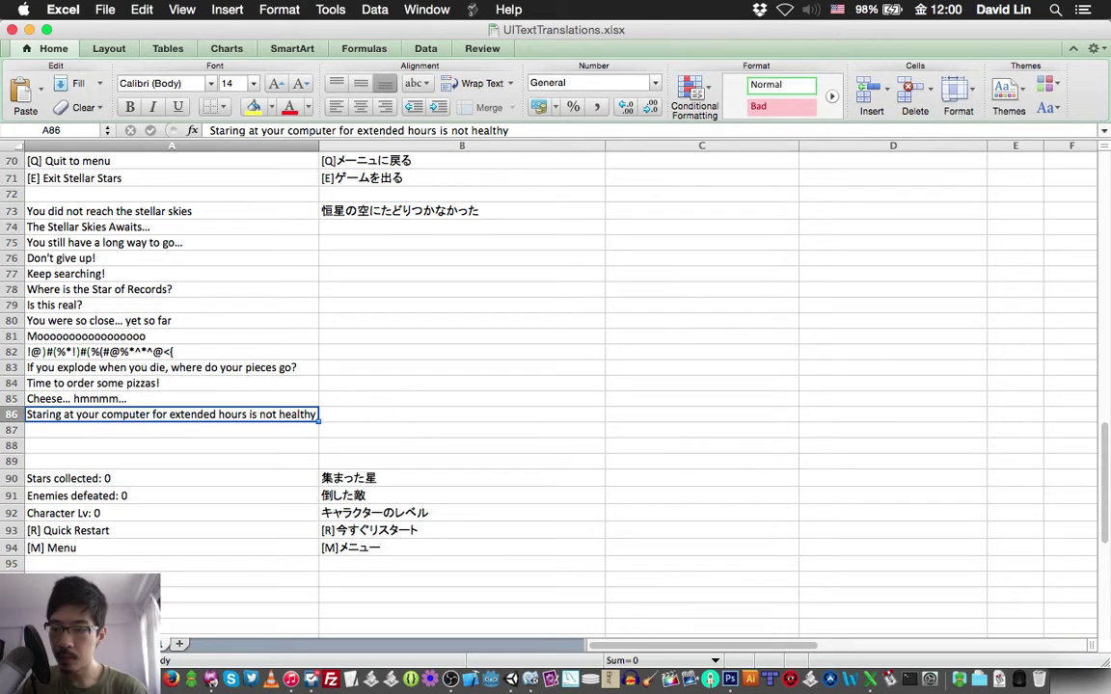
key(Up)
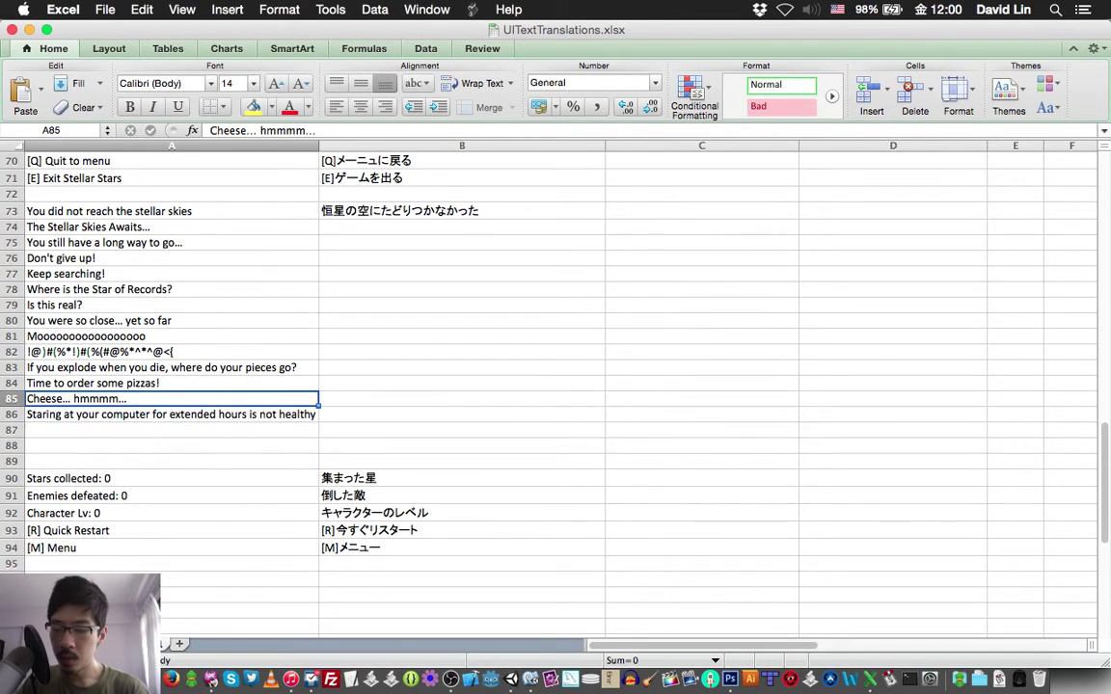
key(Down)
key(Up)
key(Down)
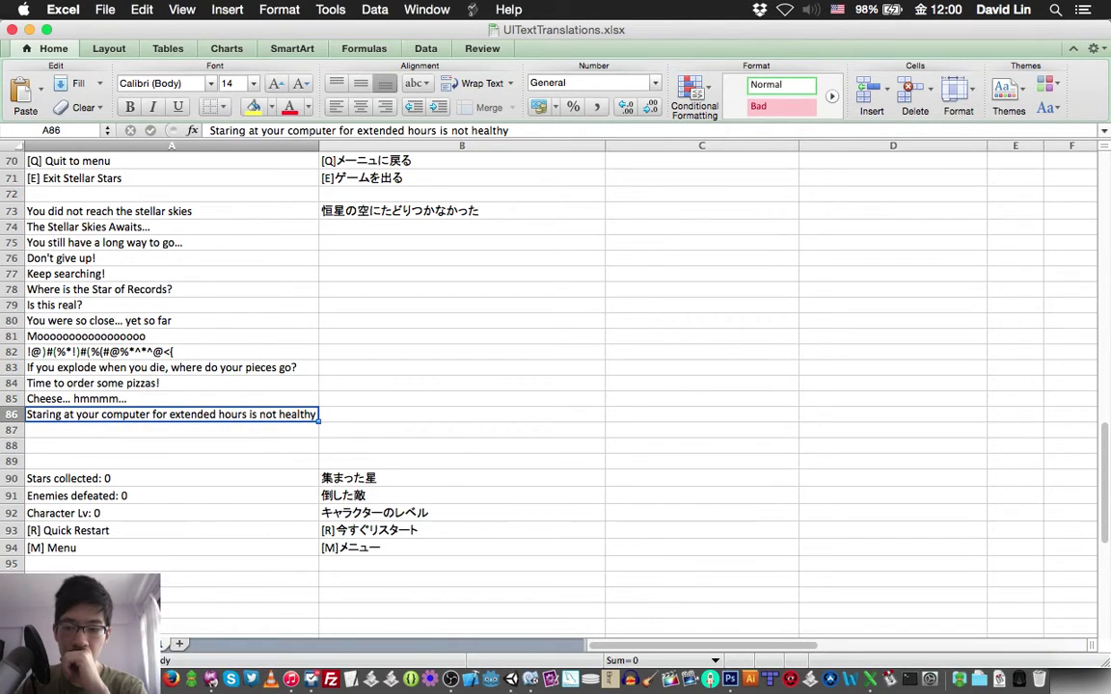
Add the message "Just do it!" in A87, directly below the line about staring at the computer
key(Down)
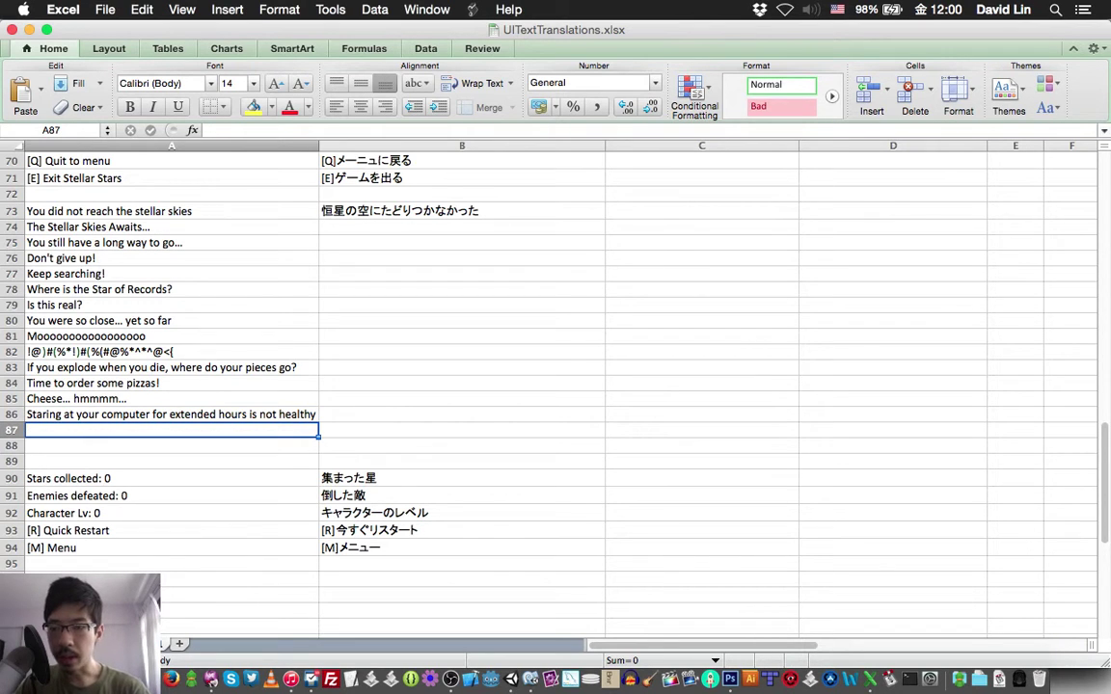
click(210, 130)
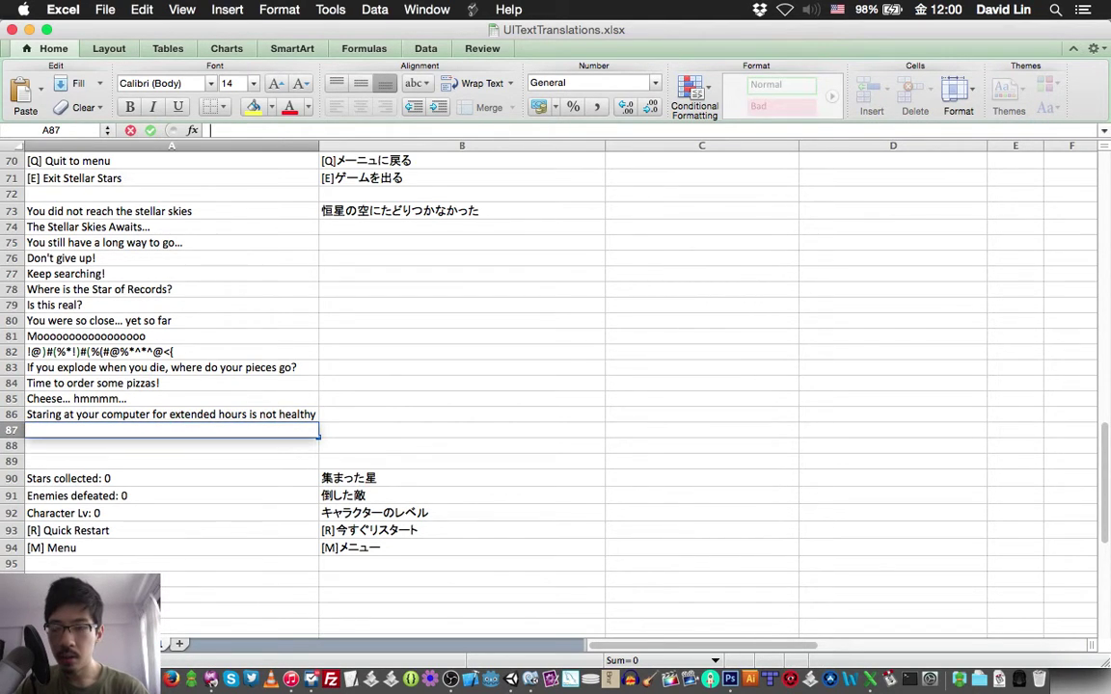
text(Ju)
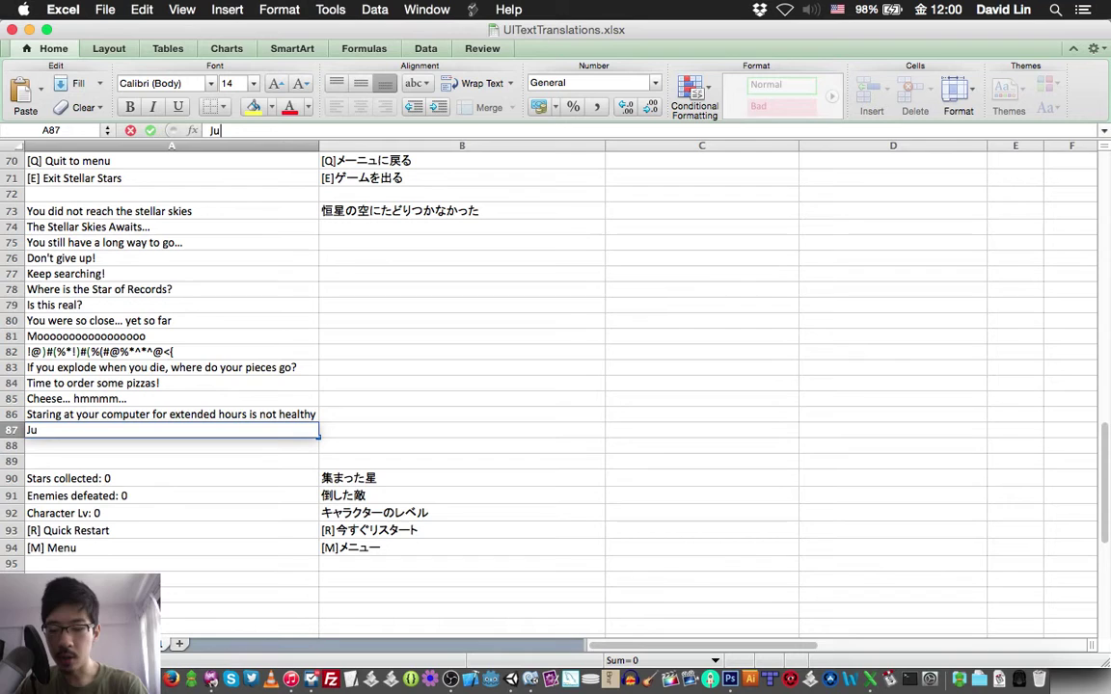
text(st do i)
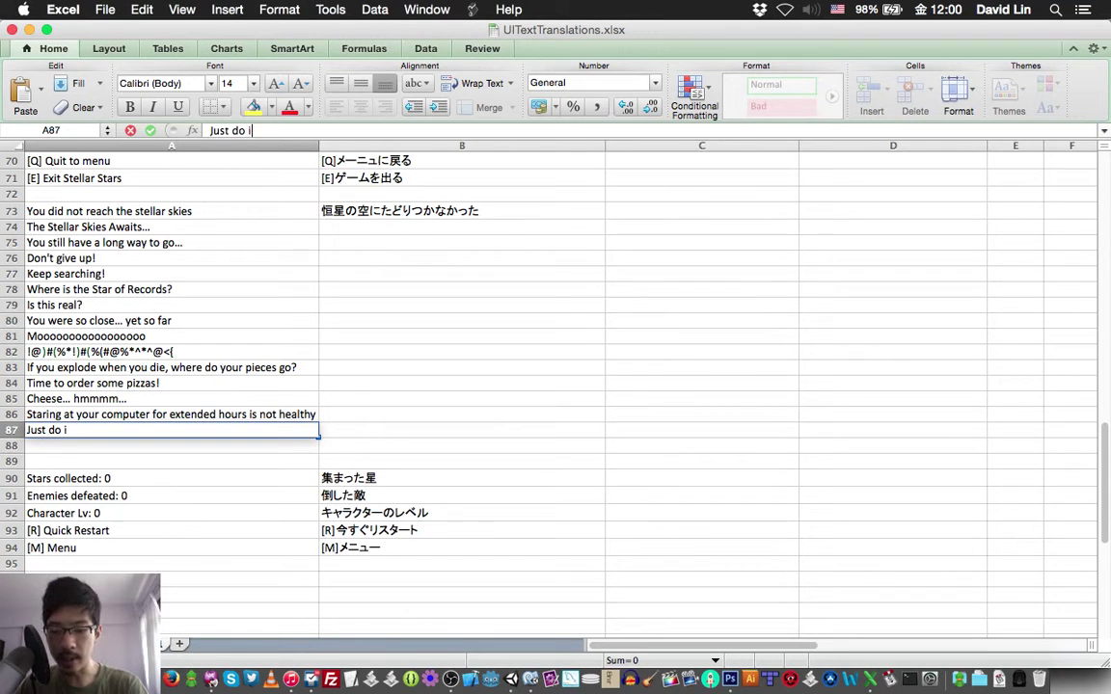
text(t!)
key(Return)
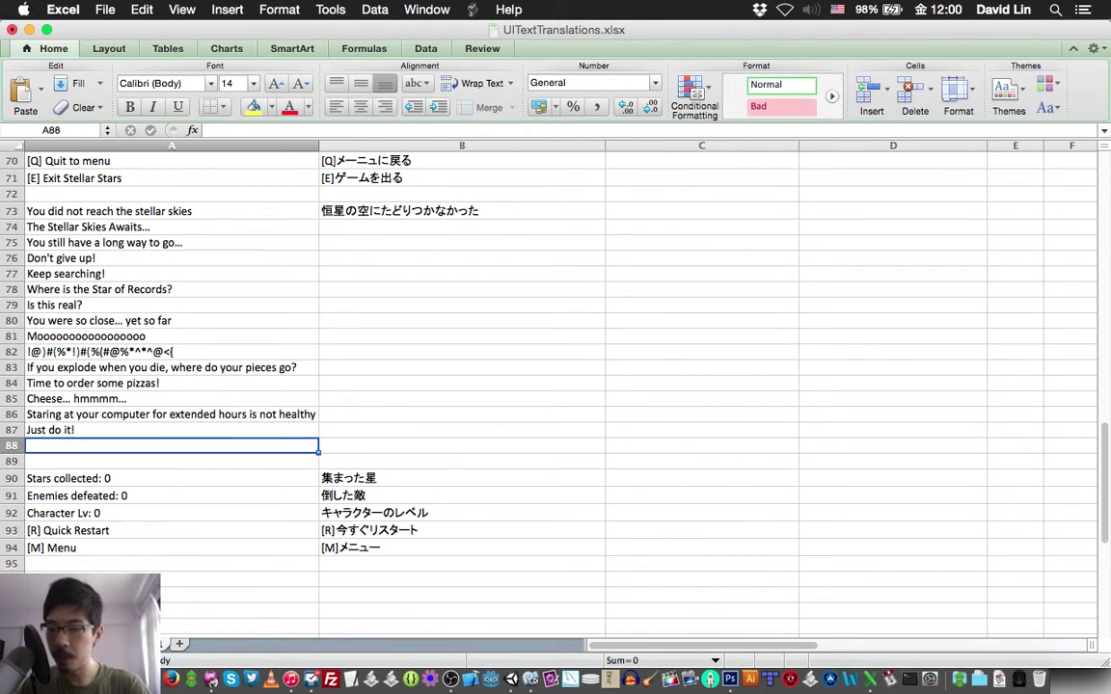
Extend the A87 message with more exclamation marks so it reads "Just do it!!!!!!", and save the workbook
key(Up)
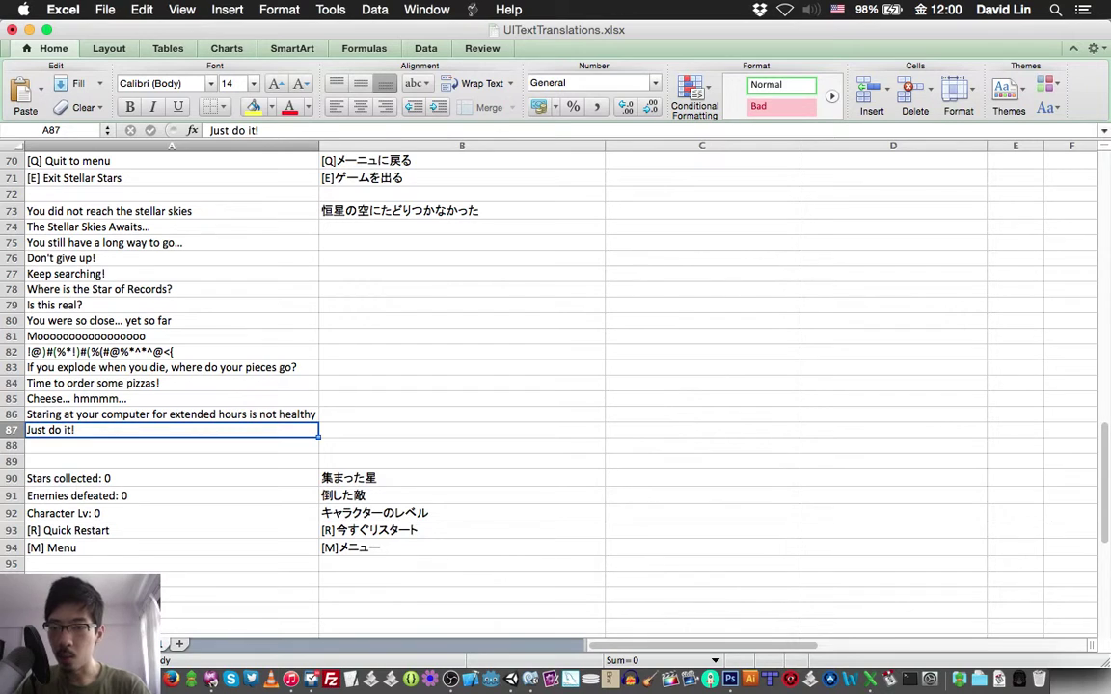
click(260, 130)
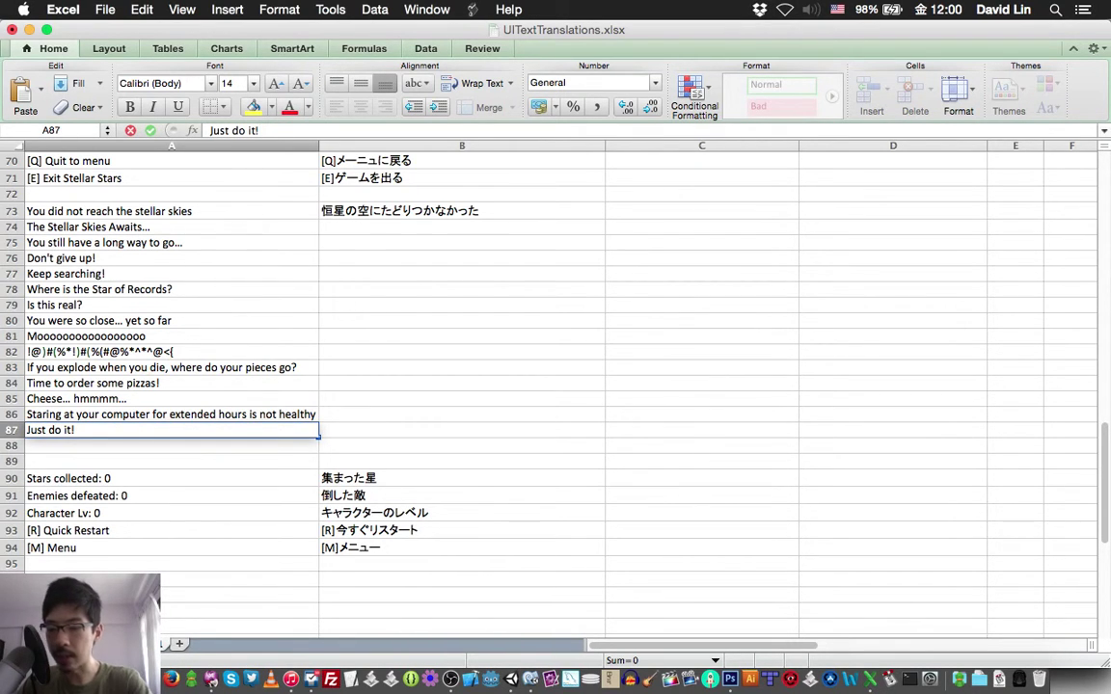
text(!!)
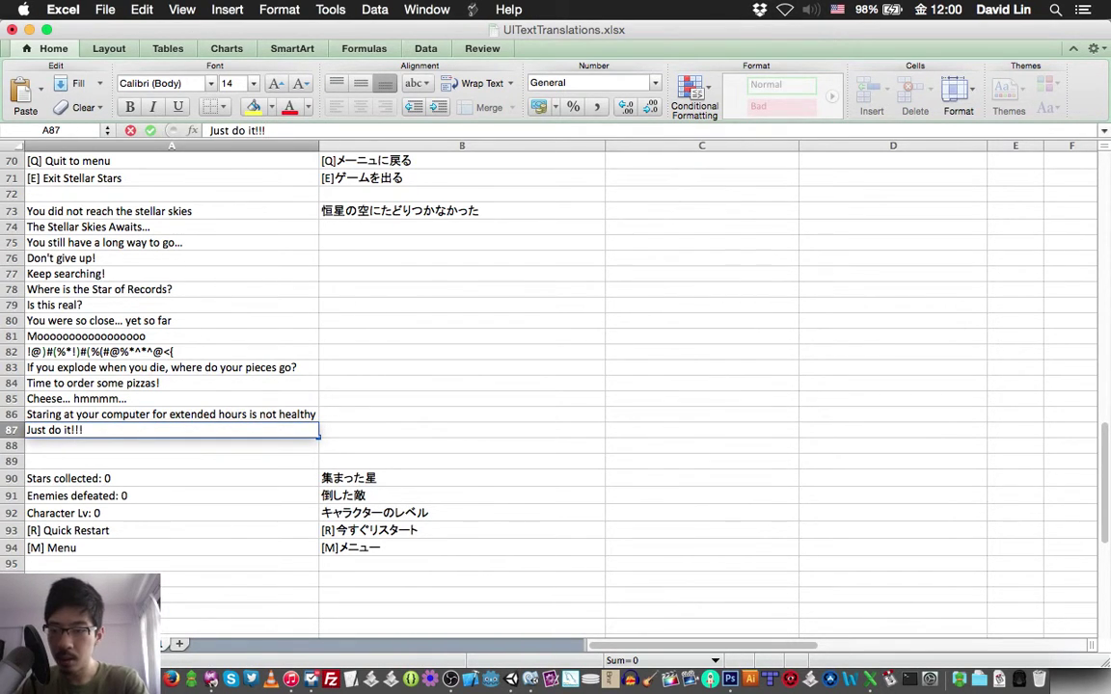
text(!!)
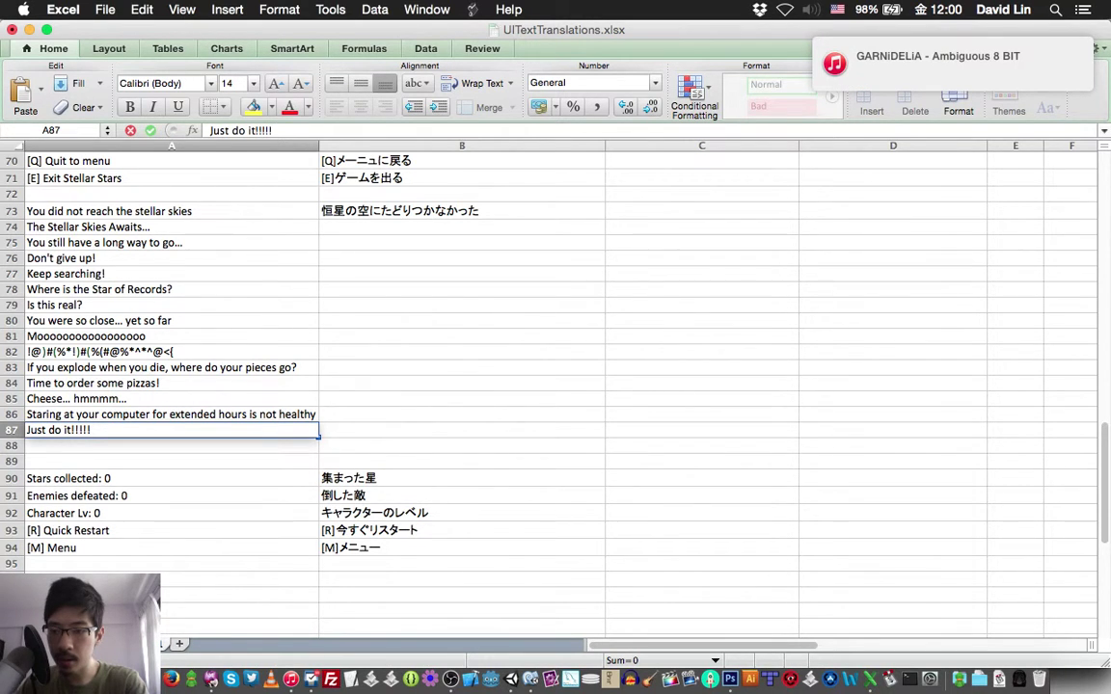
text(!)
key(Return)
key(super+s)
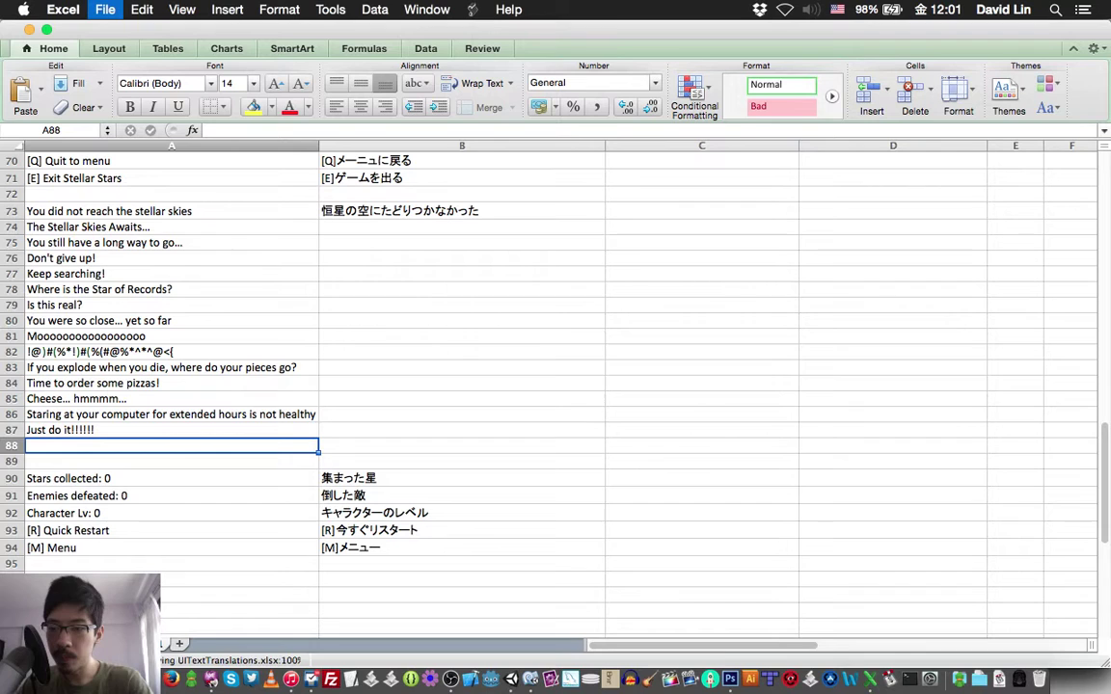
Review the game-over messages in column A, going up from the "Just do it" line and back down to the end of the list
key(Up)
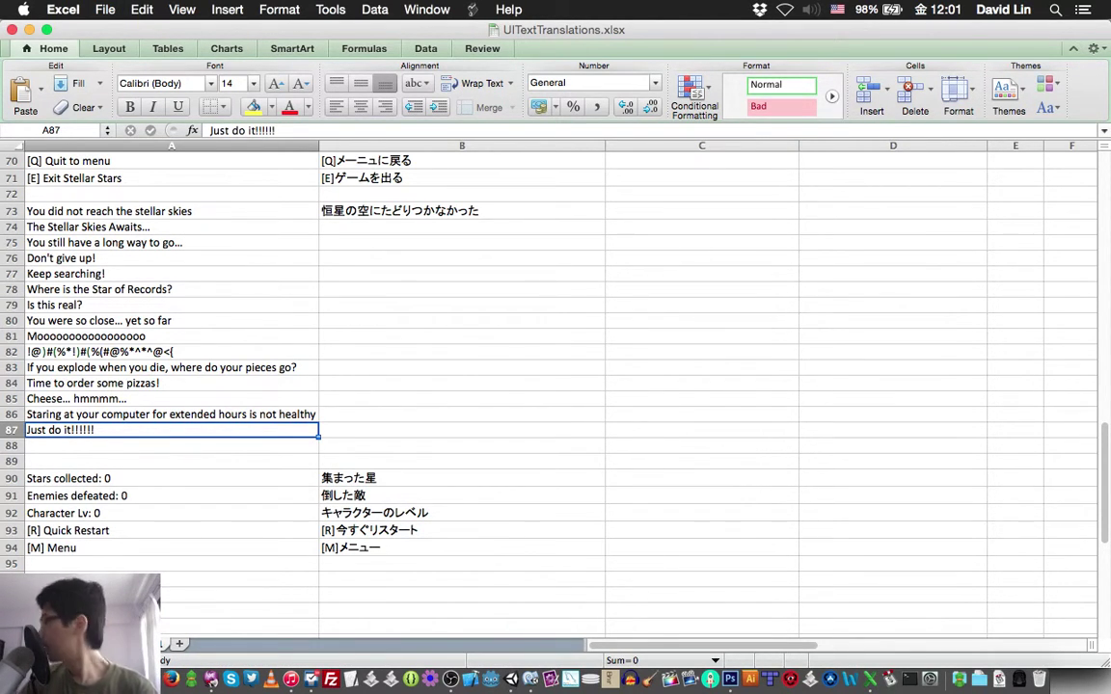
key(Down)
key(Up)
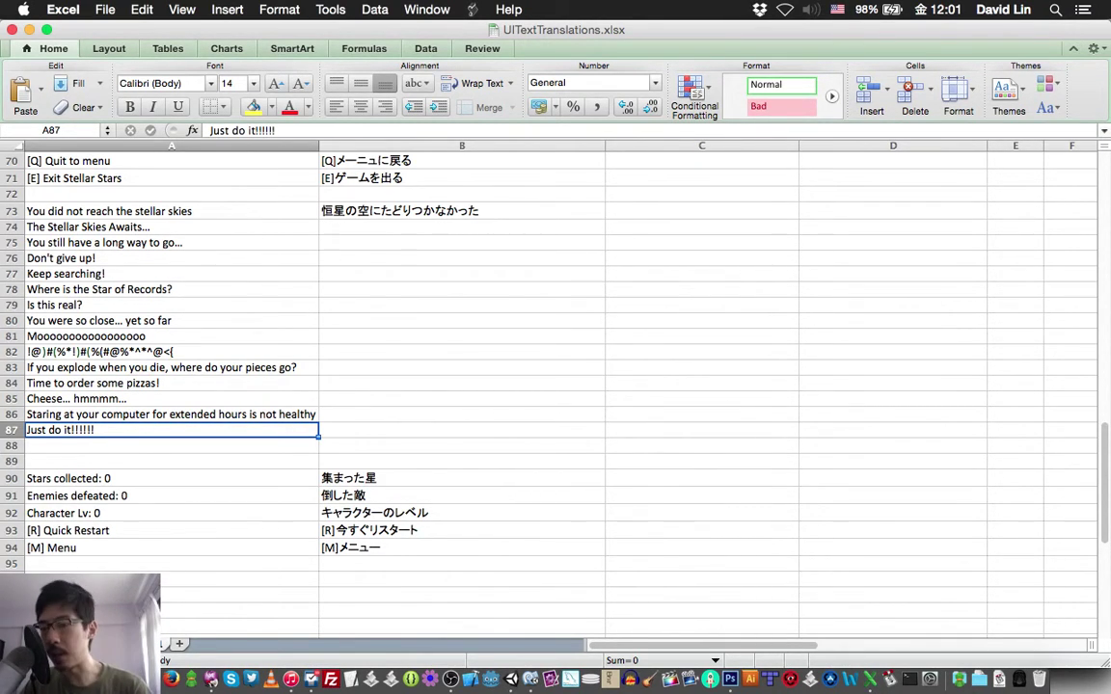
key(Up)
key(Up)
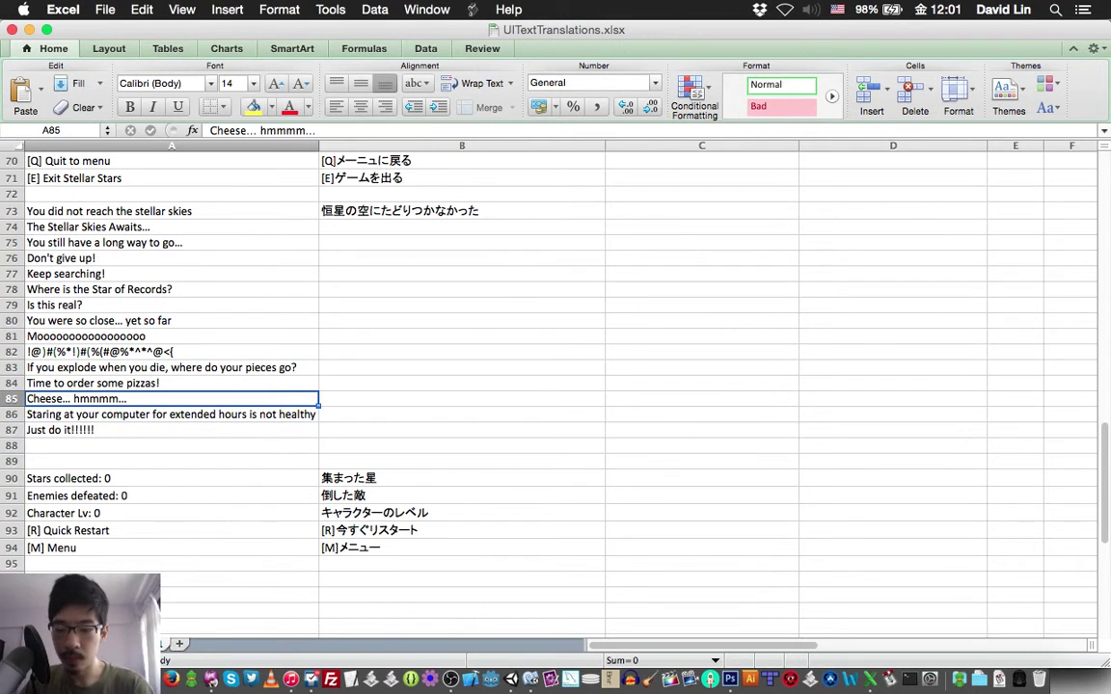
key(Up)
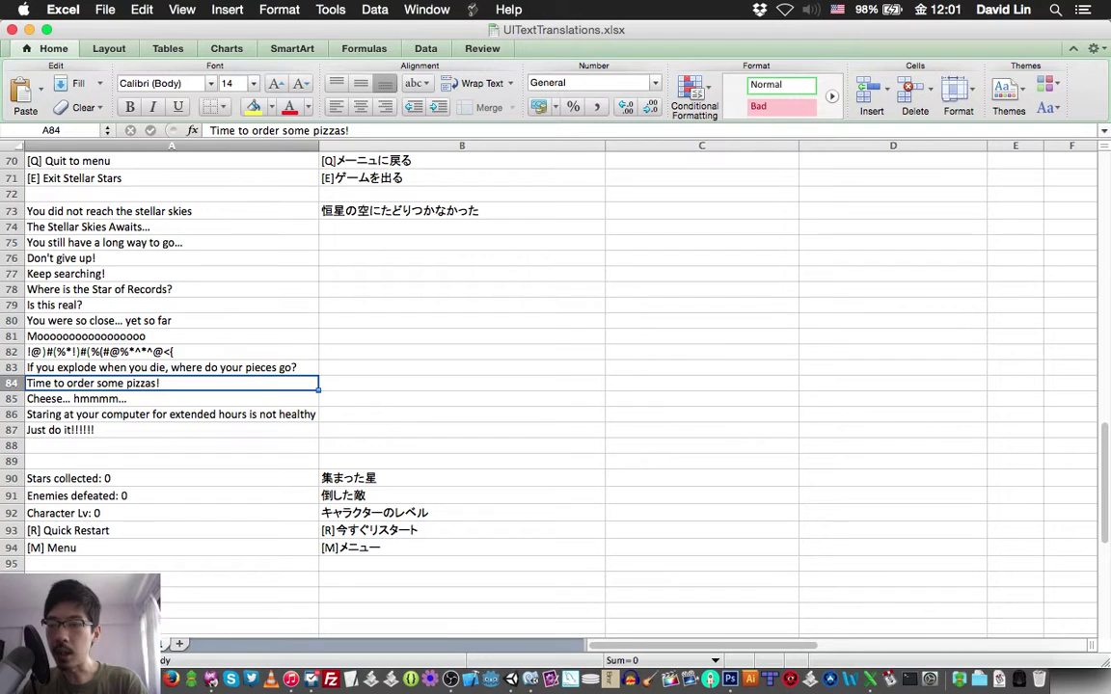
key(Up)
key(Down)
key(Down)
key(Down)
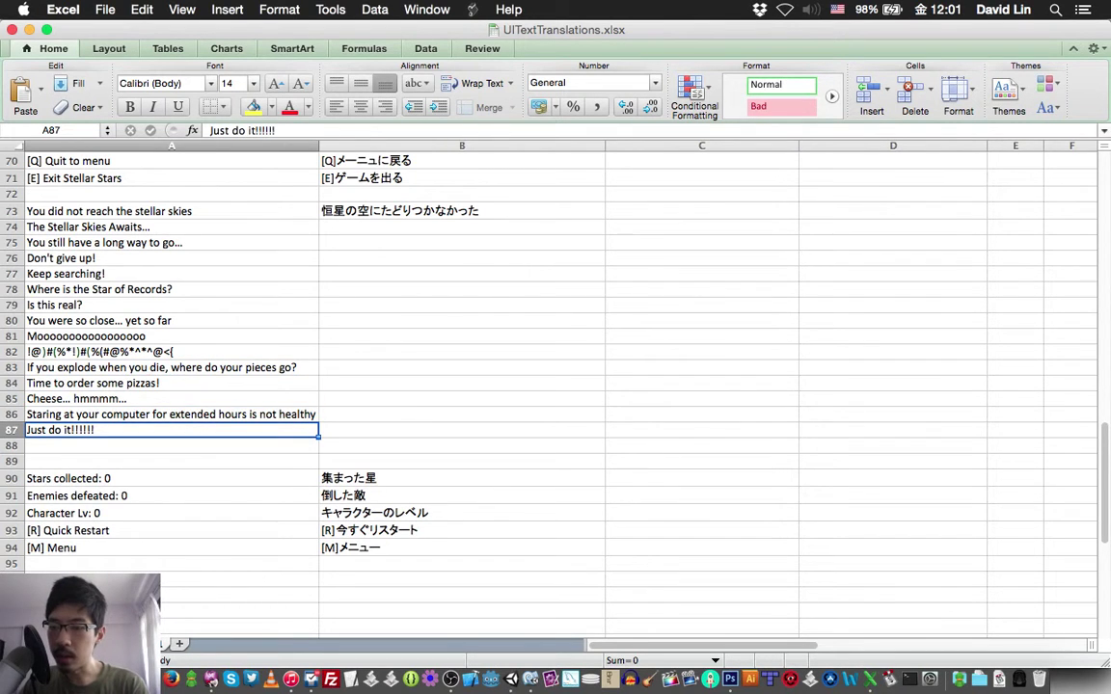
key(Up)
key(Up)
key(Up)
key(Up)
key(Up)
key(Up)
key(Up)
key(Up)
key(Up)
key(Up)
key(Up)
key(Up)
key(Up)
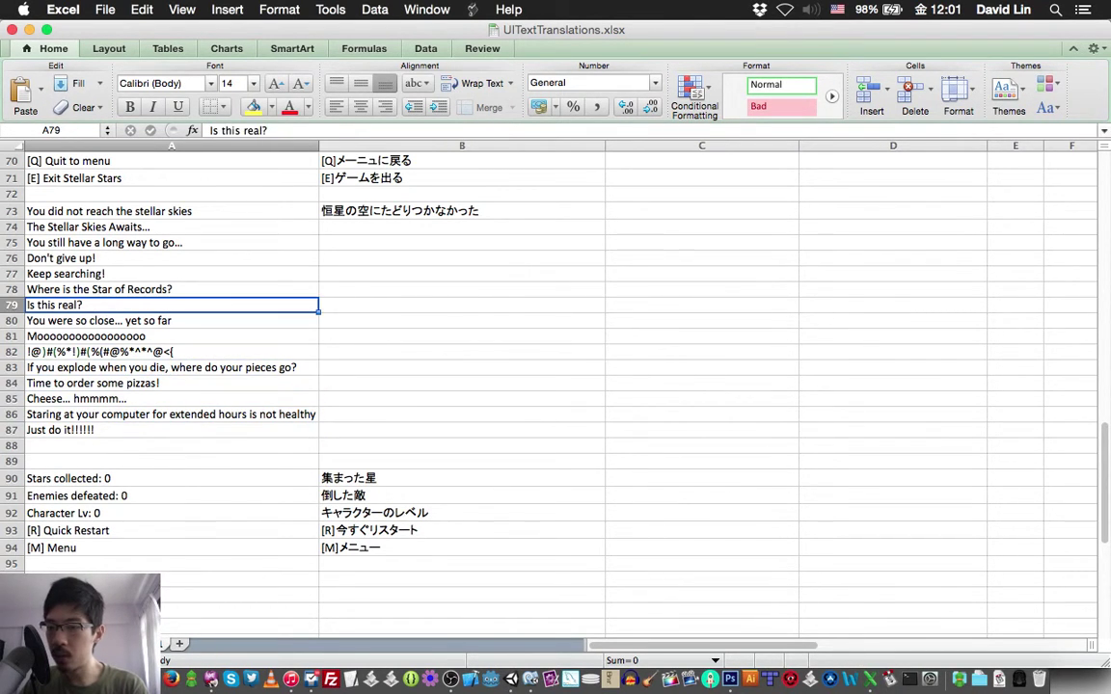
key(Down)
key(Down)
key(Down)
key(Down)
key(Down)
key(Down)
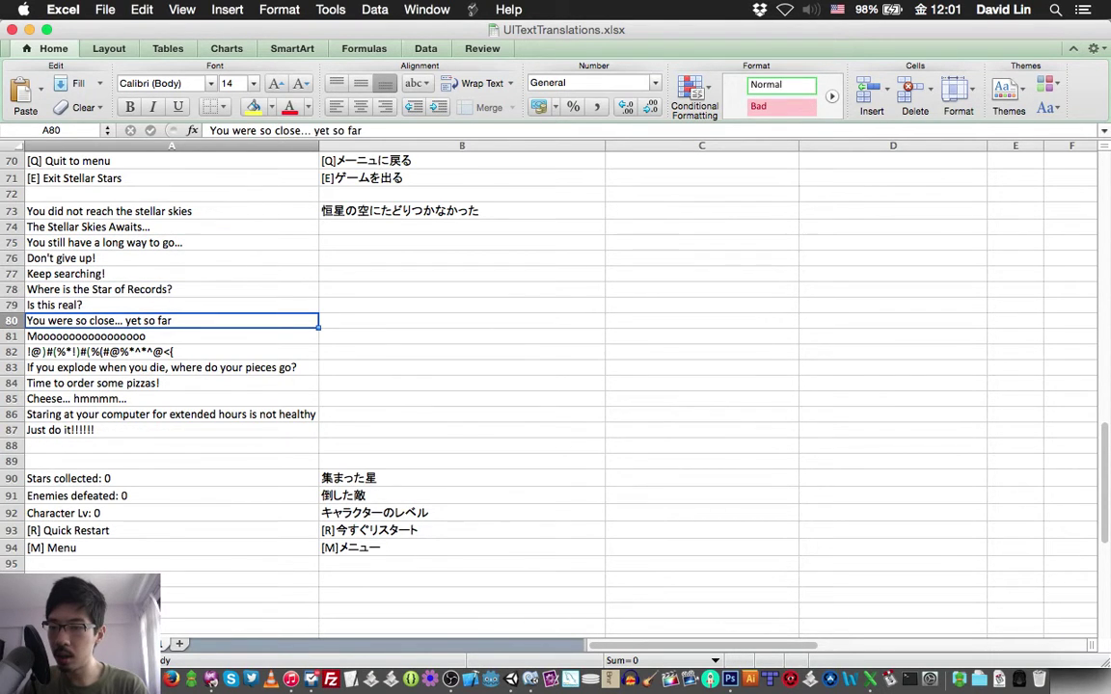
key(Down)
key(Down)
key(Down)
key(Down)
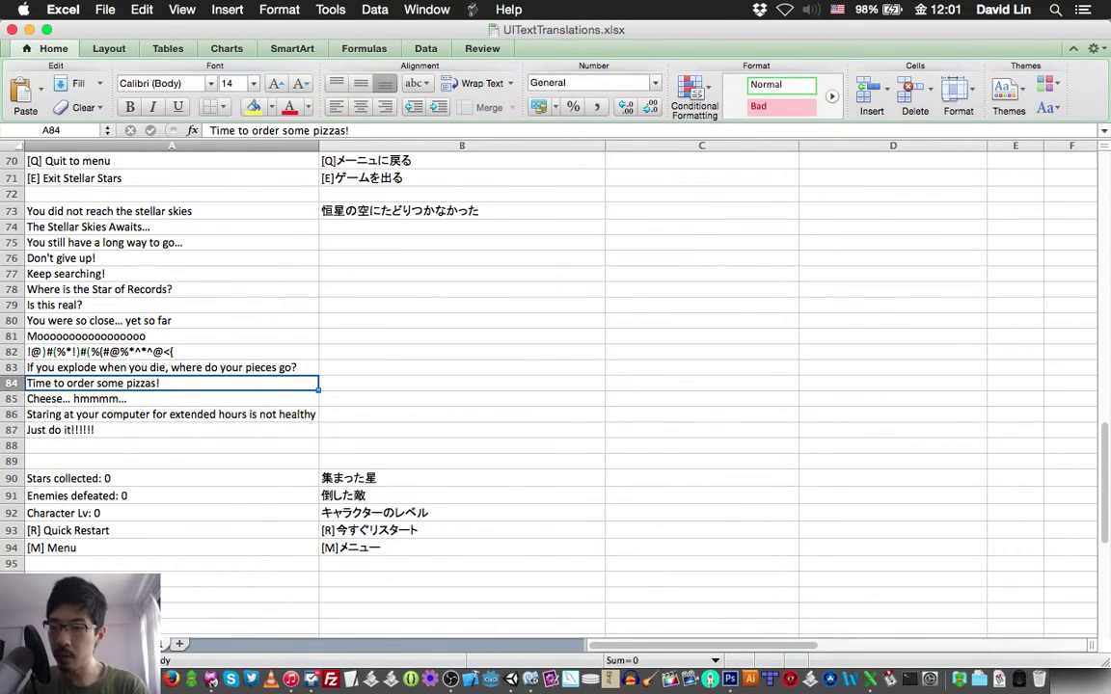
key(Down)
key(Down)
key(Down)
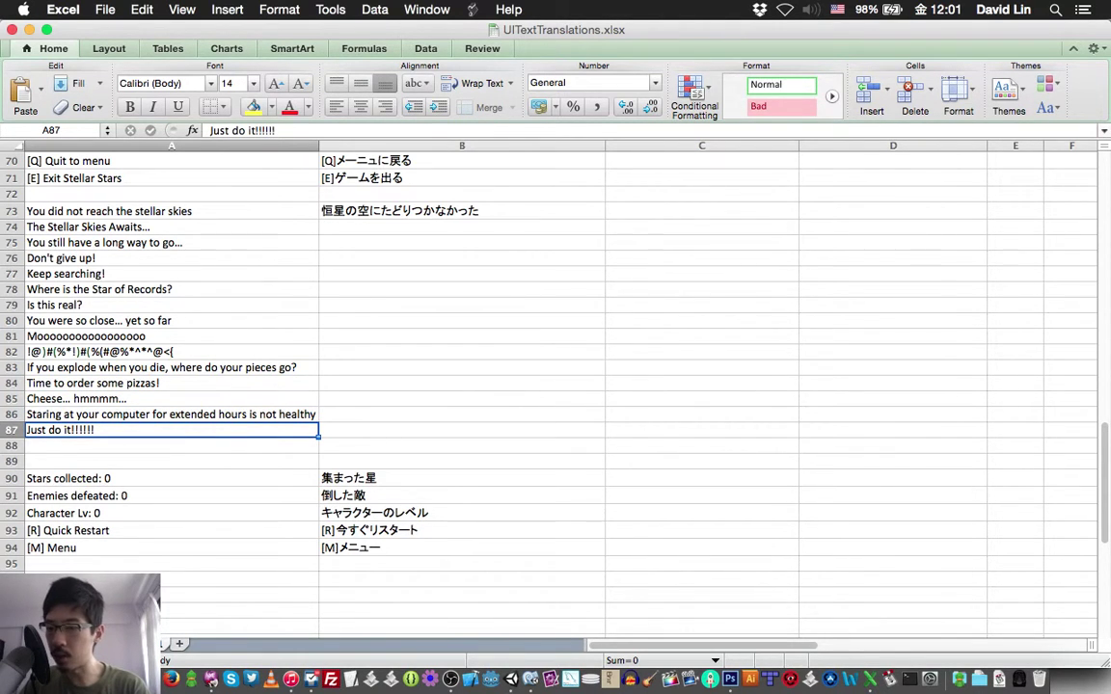
key(Up)
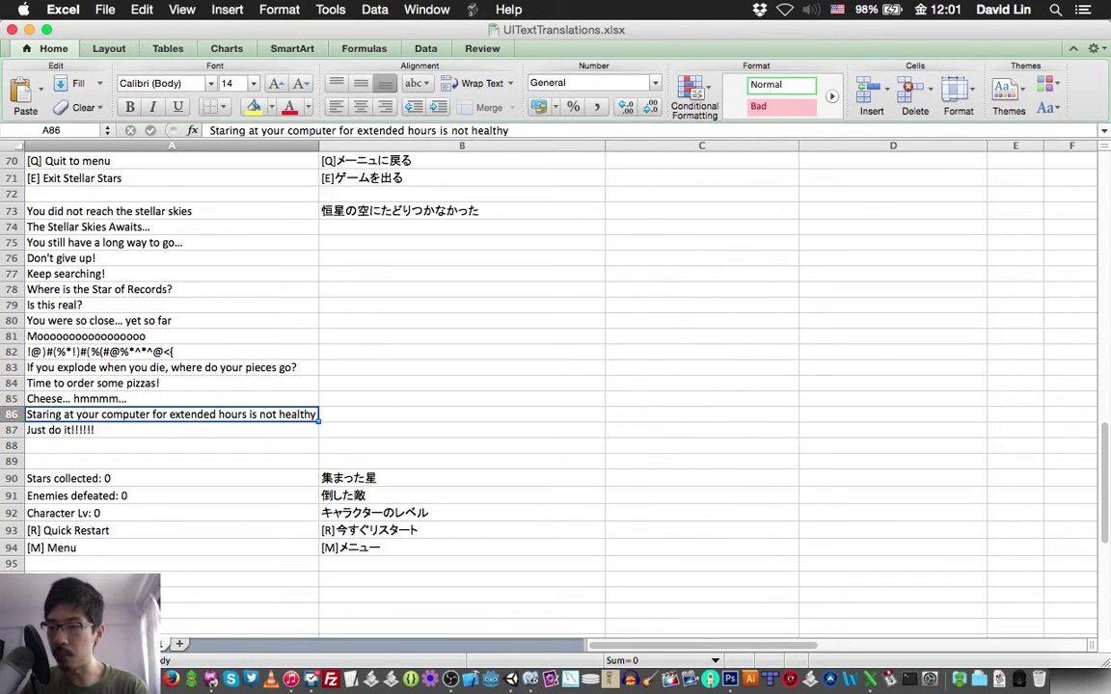
Save the workbook and select the whole row 73 with the message "You did not reach the stellar skies"
key(super+s)
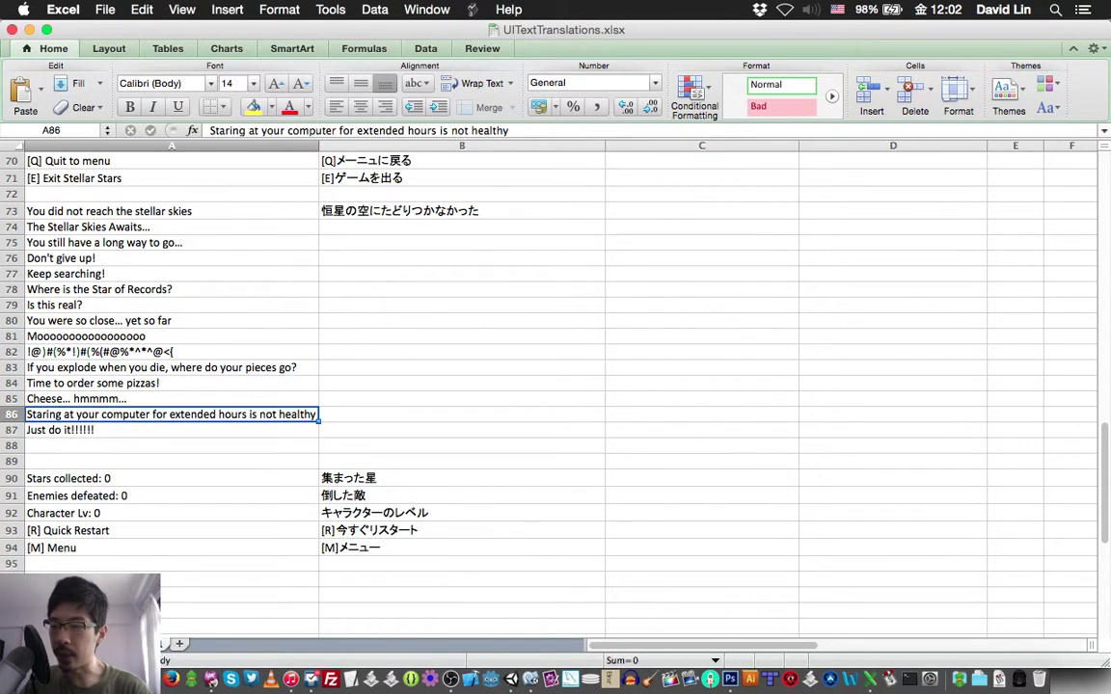
click(14, 211)
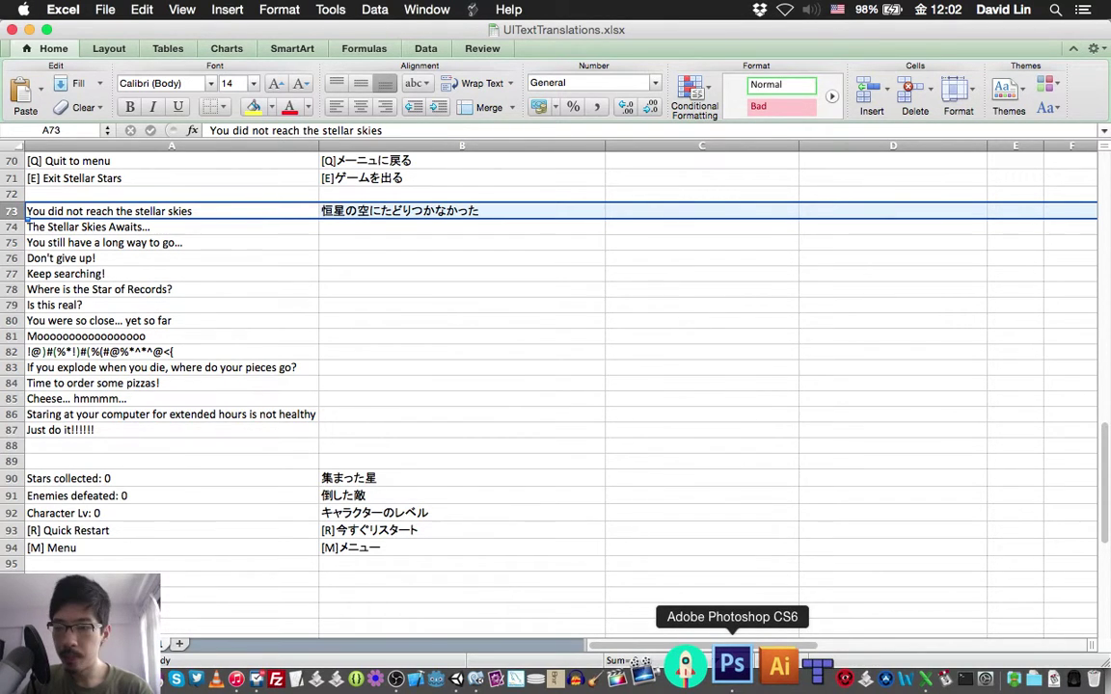
Switch to Photoshop and draw a white pixel letter Y, about 6 by 10 pixels, on the Y layer of WordsCanvas.psd
click(731, 663)
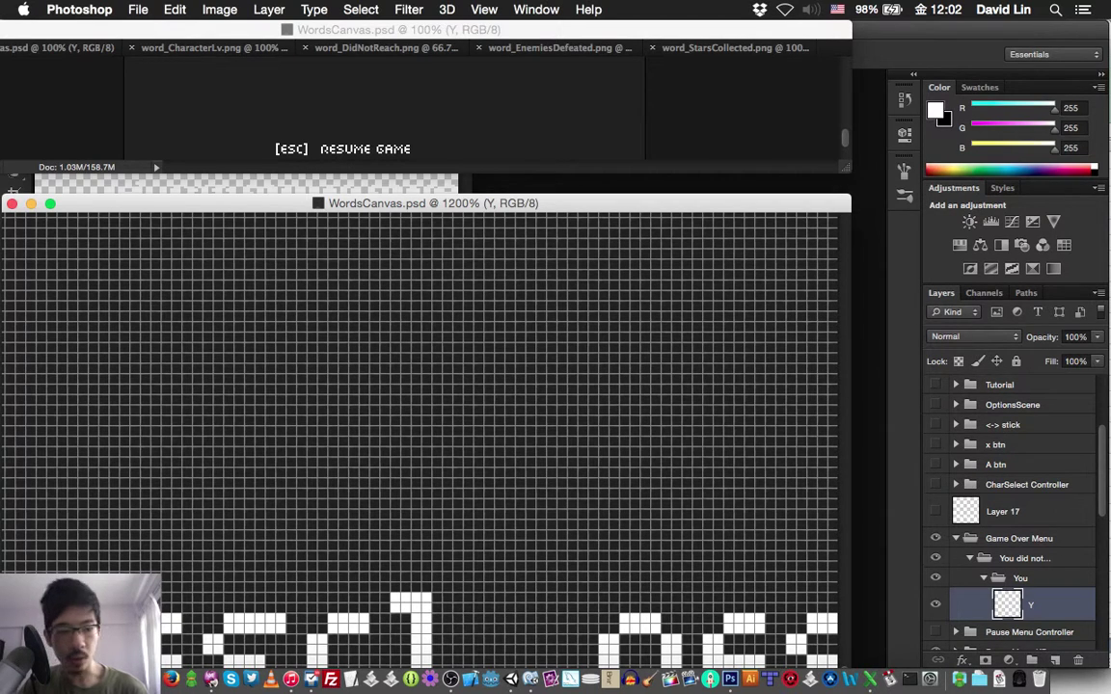
mouse_move(322, 326)
mouse_down()
mouse_move(311, 316)
mouse_move(332, 368)
mouse_move(365, 340)
mouse_move(365, 316)
mouse_move(354, 327)
mouse_up()
drag(343, 379, 342, 389)
click(343, 399)
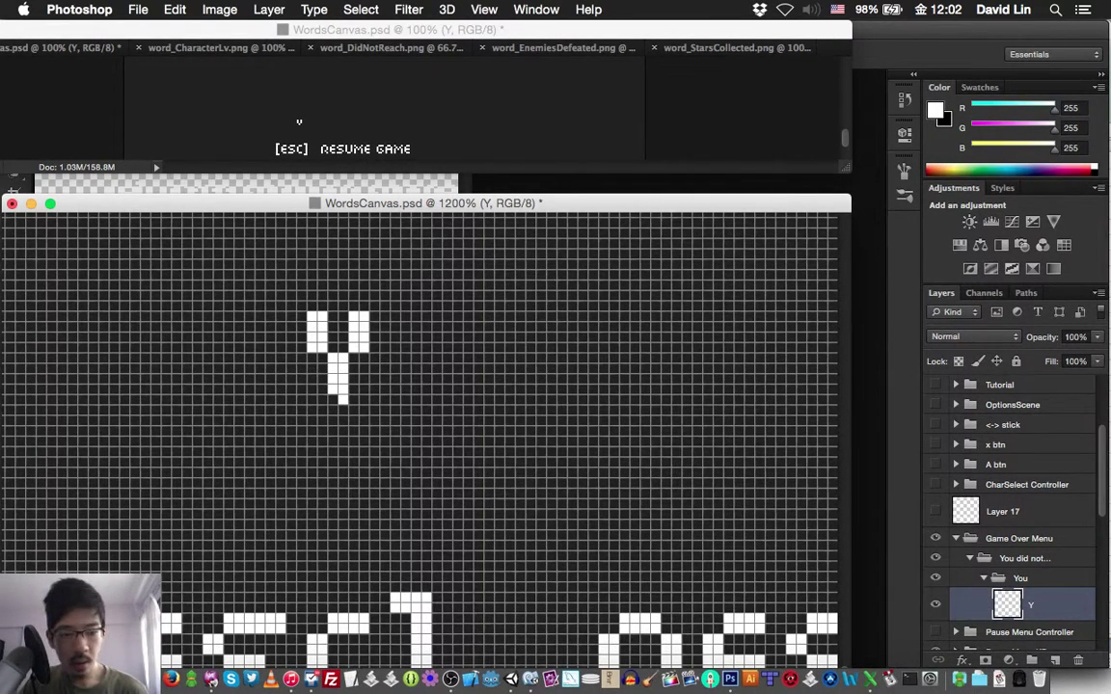
click(337, 410)
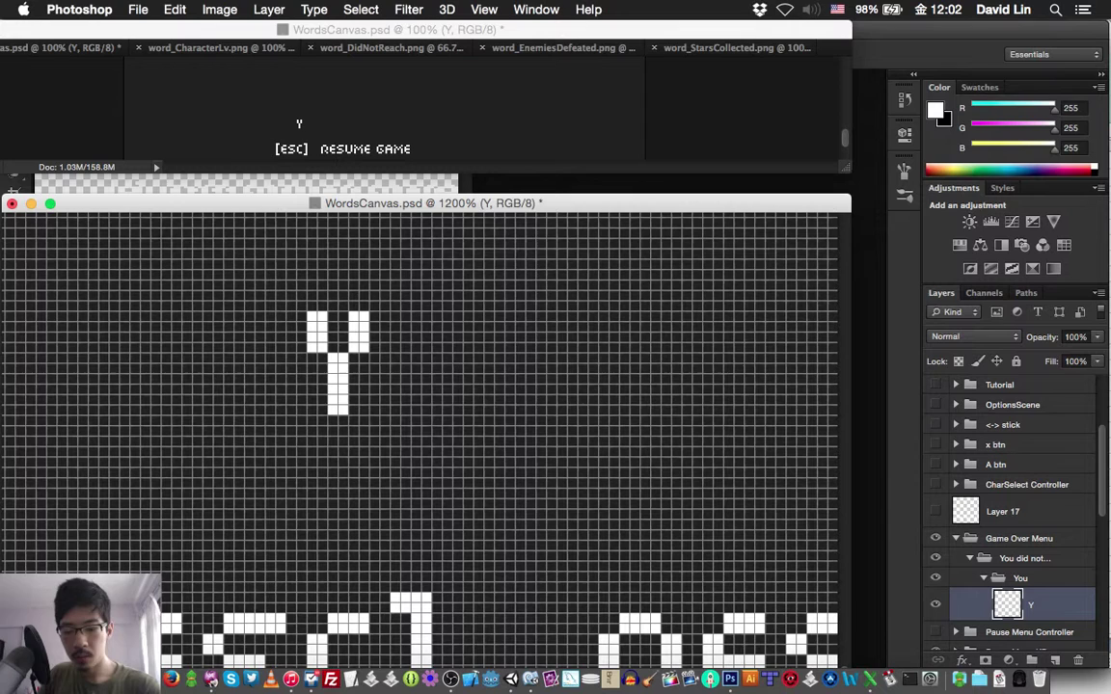
Create a new layer named O above the Y layer in the You group
key(super+shift+n)
text(O)
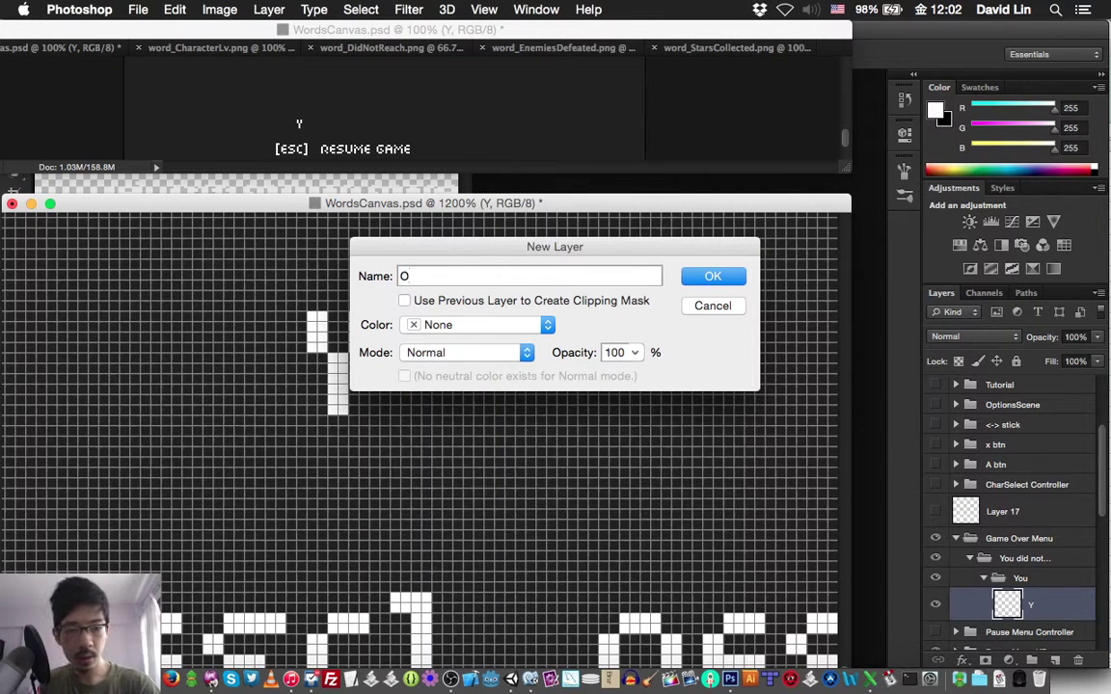
key(Return)
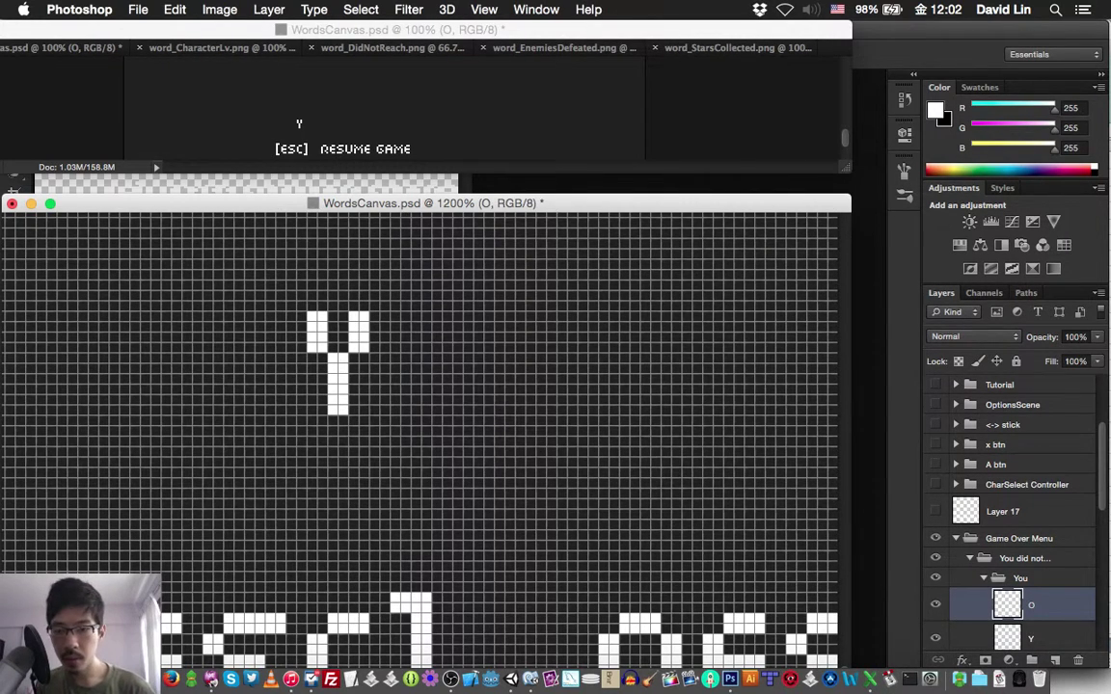
Draw the rounded top and upper left side of a white pixel letter O beside the Y
mouse_move(406, 336)
mouse_down()
mouse_move(401, 347)
mouse_move(422, 316)
mouse_up()
click(442, 321)
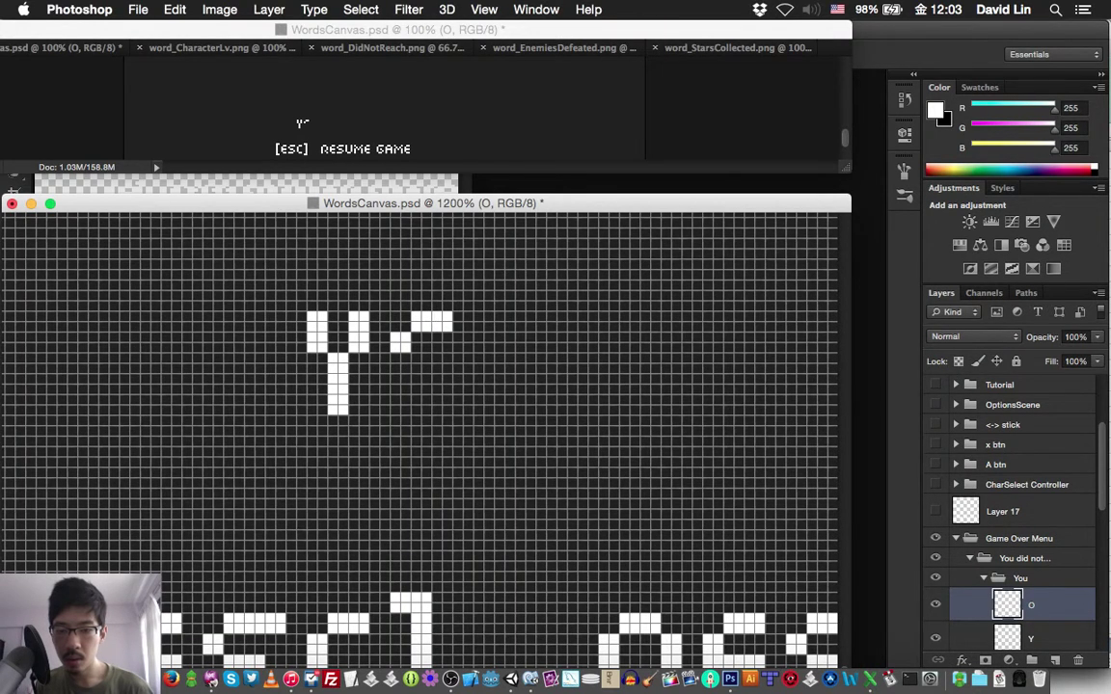
click(463, 342)
mouse_move(395, 369)
mouse_down()
mouse_move(406, 368)
mouse_move(395, 357)
mouse_up()
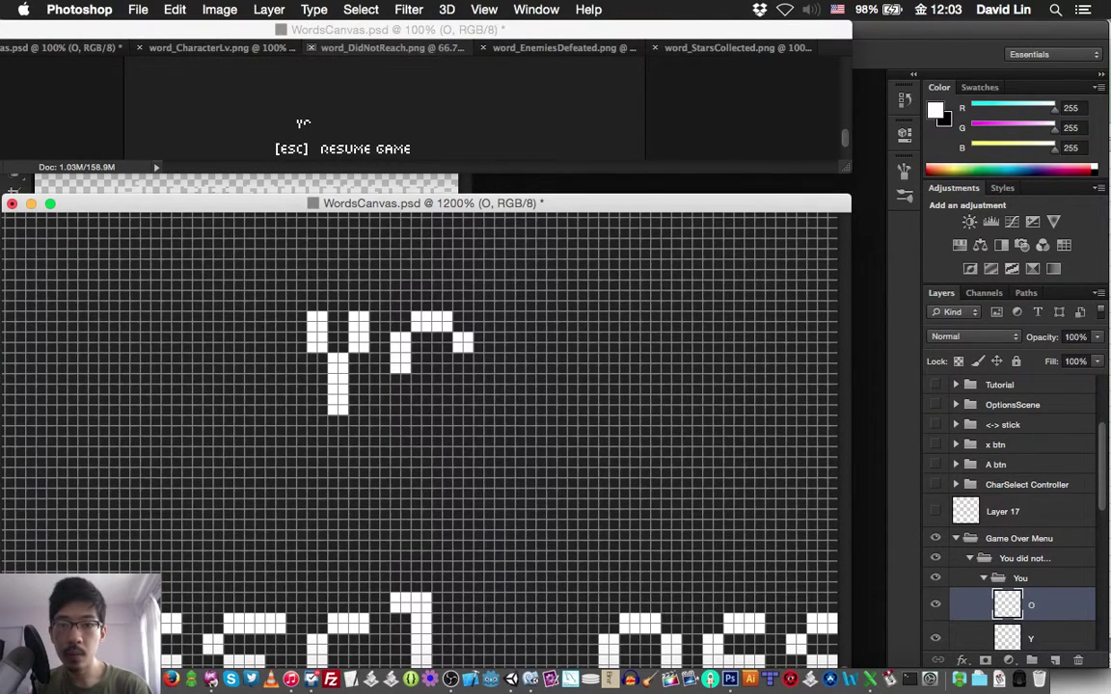
Close the word_DidNotReach.png document and return to the 1200% view of WordsCanvas.psd
click(312, 48)
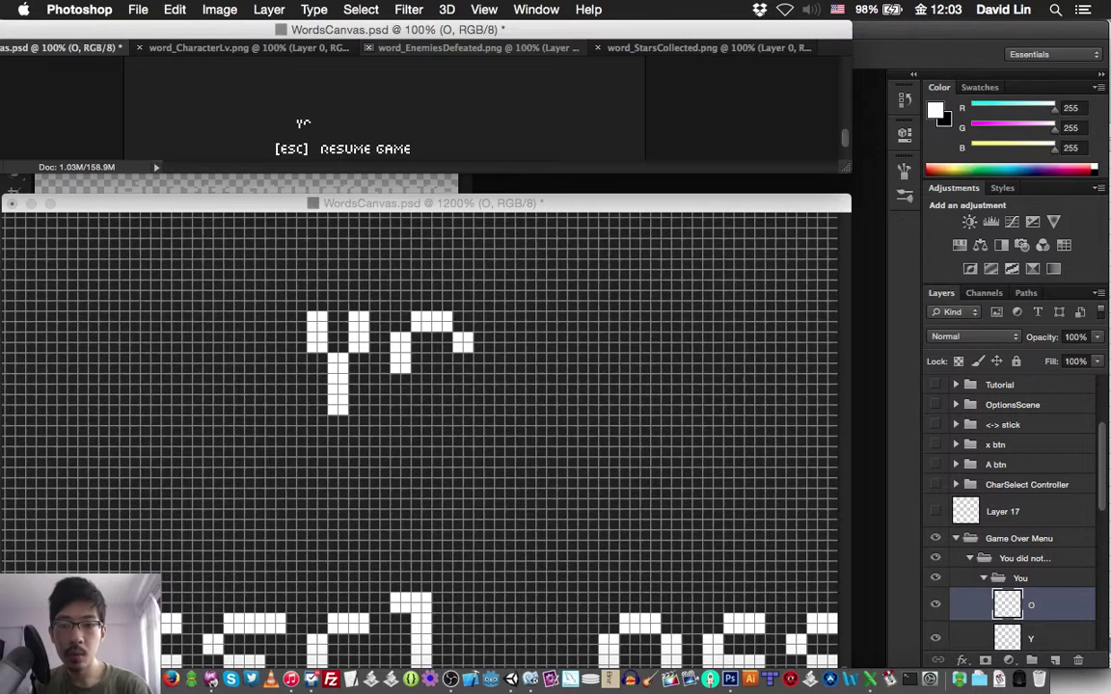
click(424, 203)
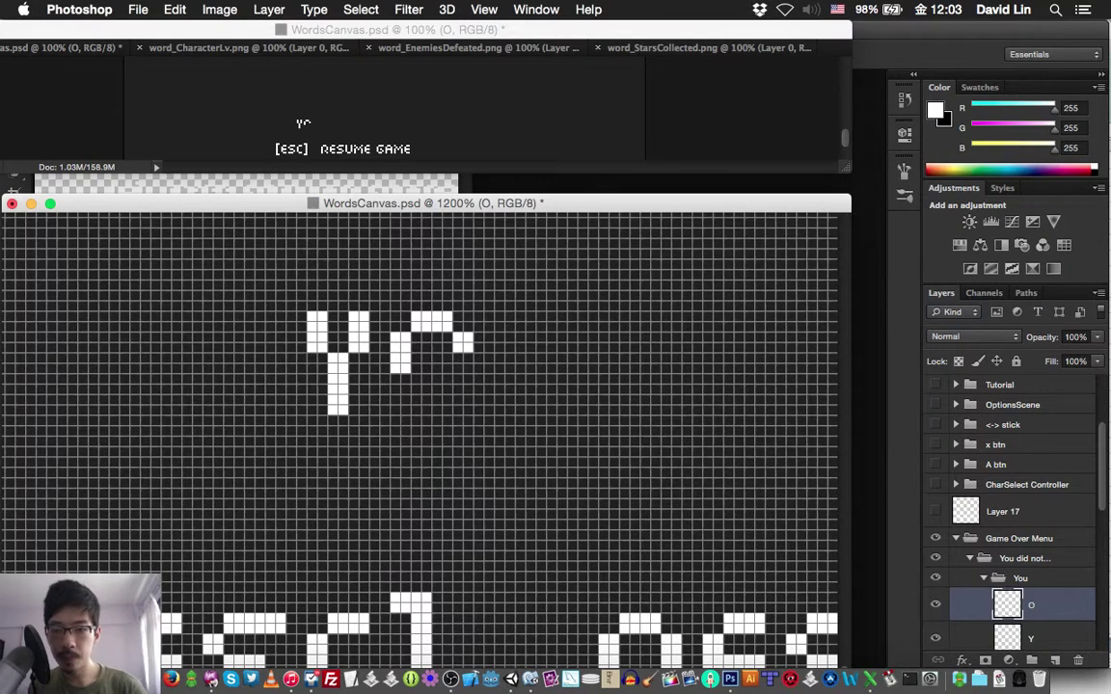
Complete the white pixel letter O beside the Y, making it about 8 by 10 pixels
mouse_move(406, 369)
mouse_down()
mouse_move(396, 378)
mouse_move(405, 390)
mouse_move(447, 410)
mouse_up()
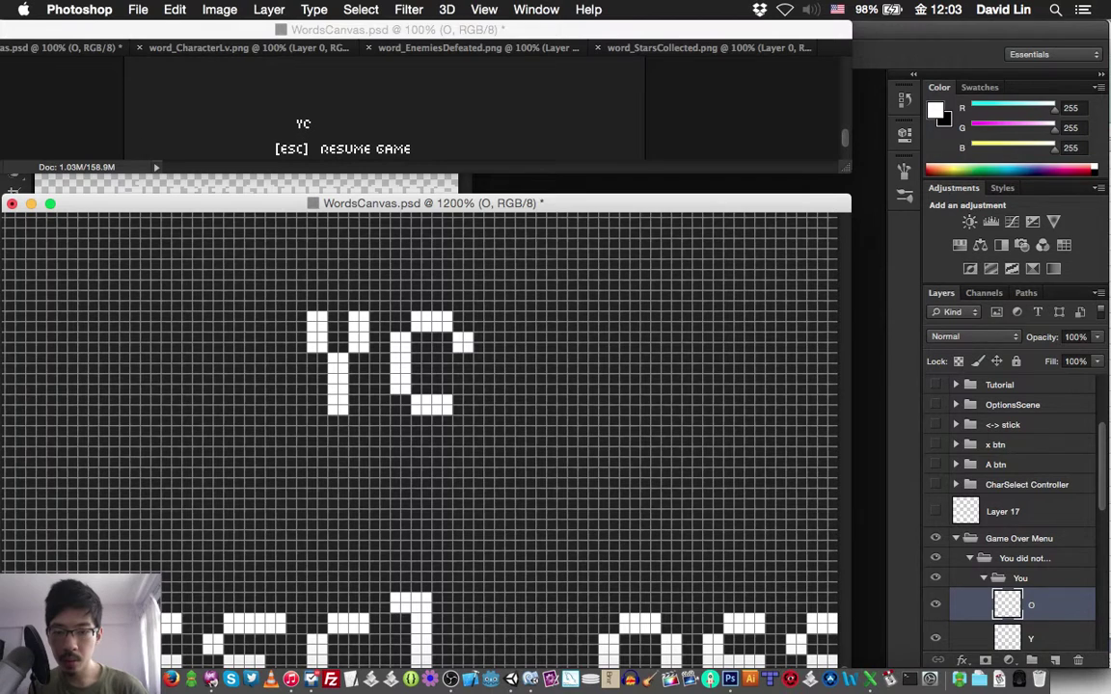
mouse_move(458, 358)
mouse_down()
mouse_move(468, 379)
mouse_move(467, 368)
mouse_up()
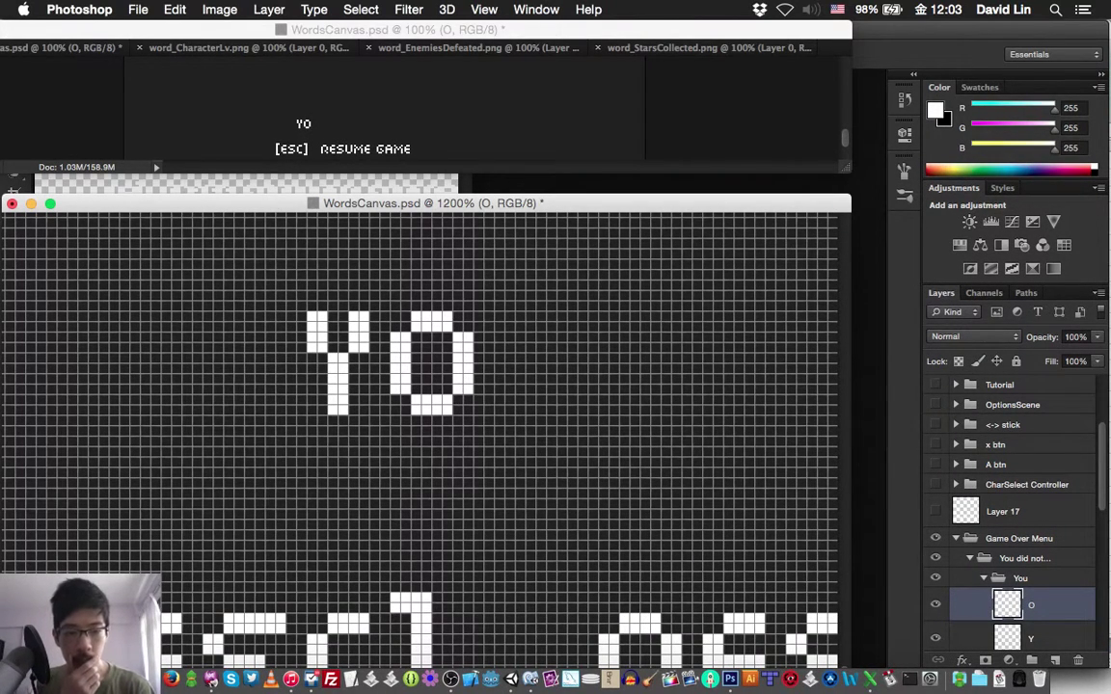
Check the content of Layer 17 by toggling its visibility, delete that layer and save the document
click(935, 512)
click(935, 512)
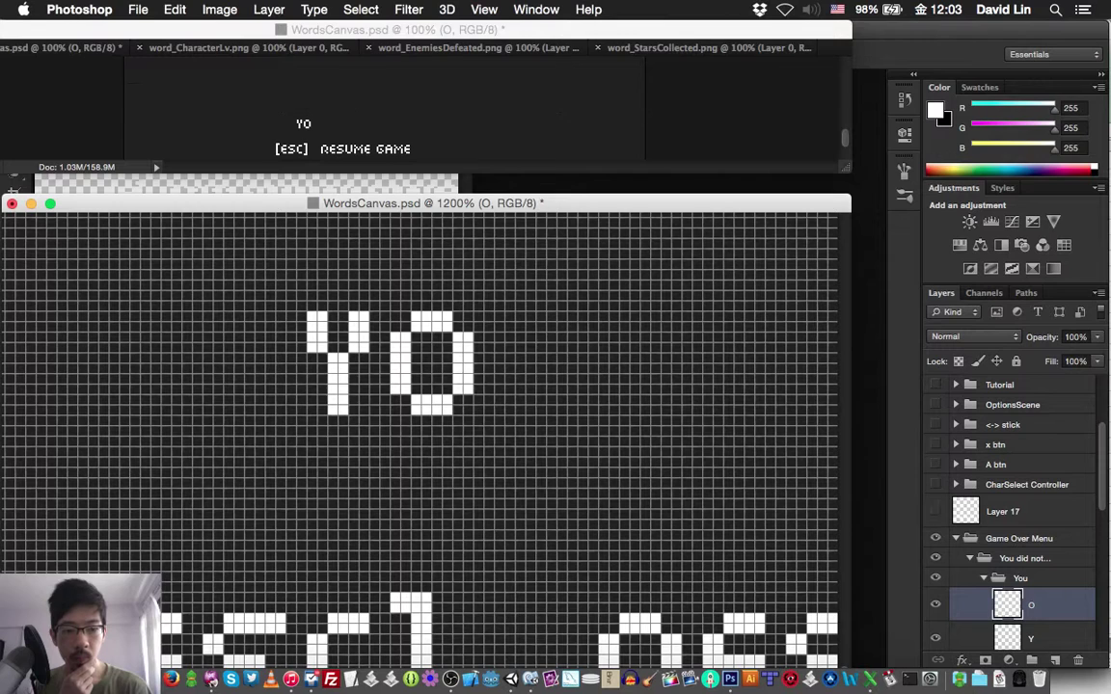
click(1002, 511)
key(Delete)
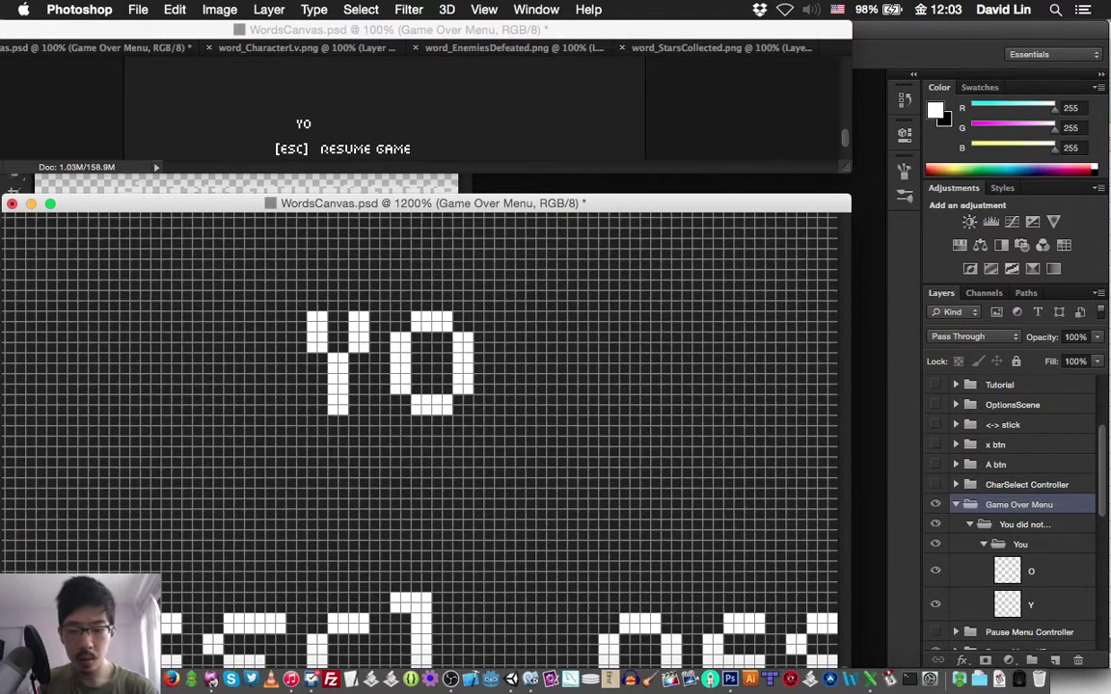
key(super+s)
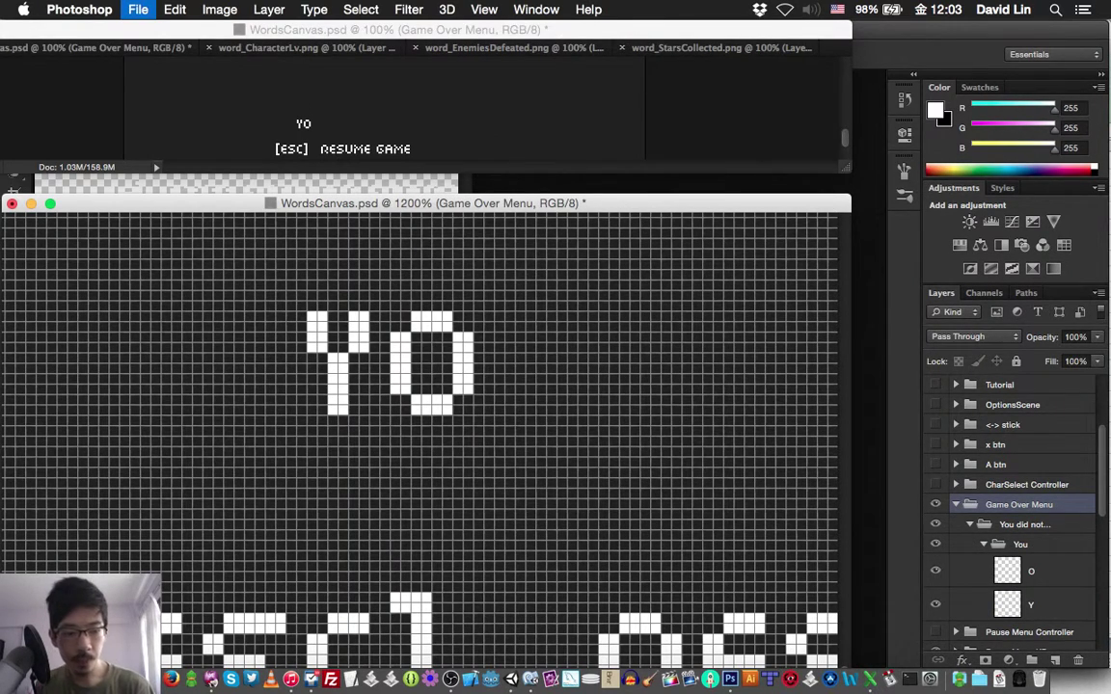
Create a new layer named U above the O layer in the You group
click(1029, 577)
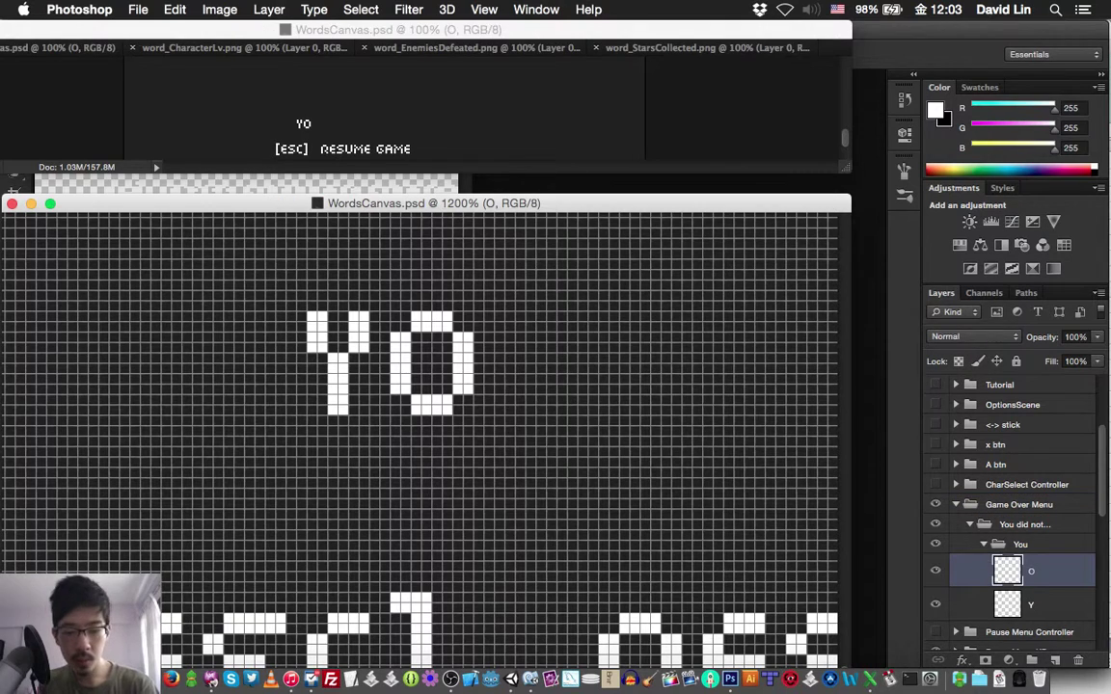
key(shift+super+n)
text(U)
key(Return)
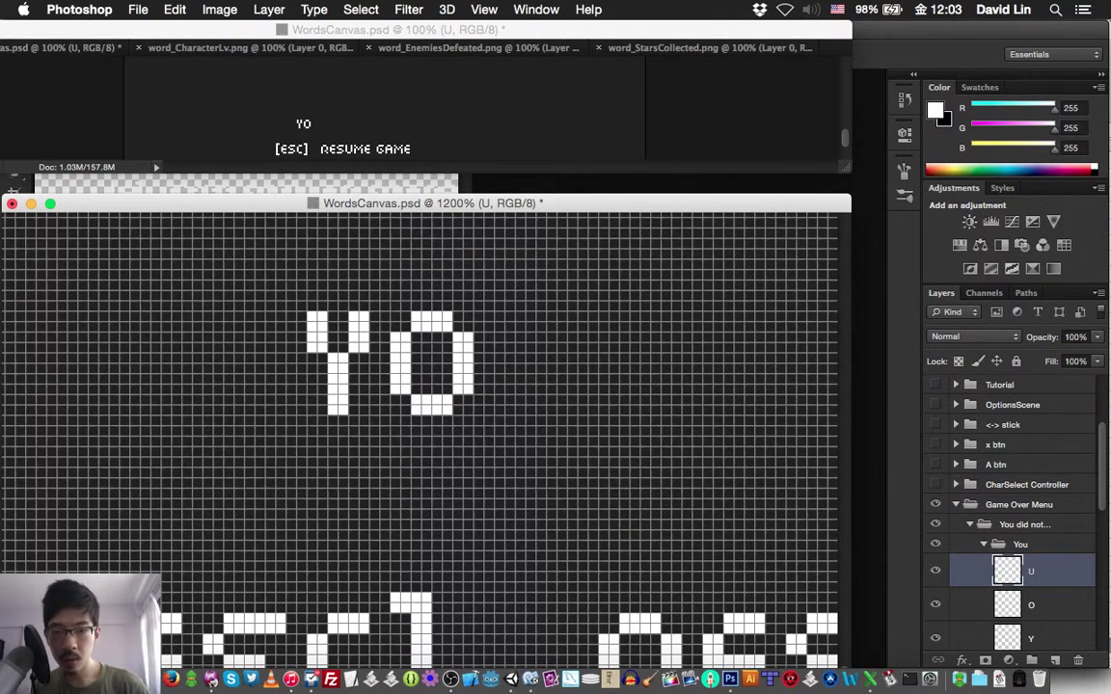
Draw a white pixel letter U, about 8 by 10 pixels, after the O and save the document
mouse_move(510, 316)
mouse_down()
mouse_move(499, 326)
mouse_move(499, 389)
mouse_move(510, 327)
mouse_up()
mouse_move(519, 400)
mouse_down()
mouse_move(550, 401)
mouse_move(540, 400)
mouse_move(561, 379)
mouse_move(561, 316)
mouse_move(572, 389)
mouse_up()
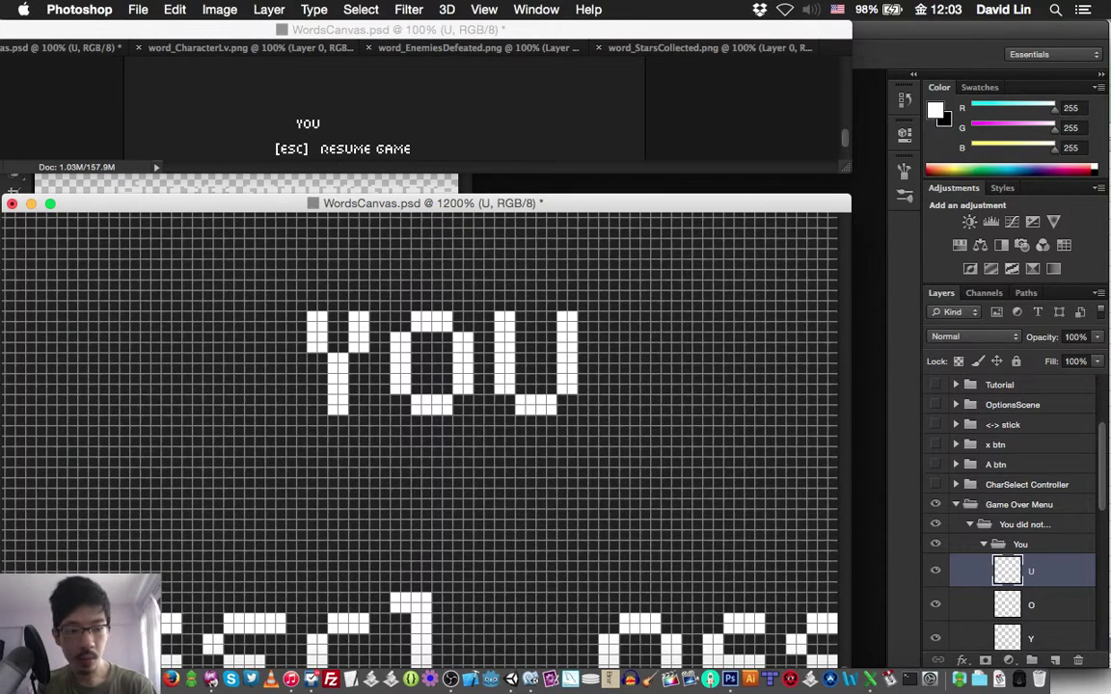
key(super+s)
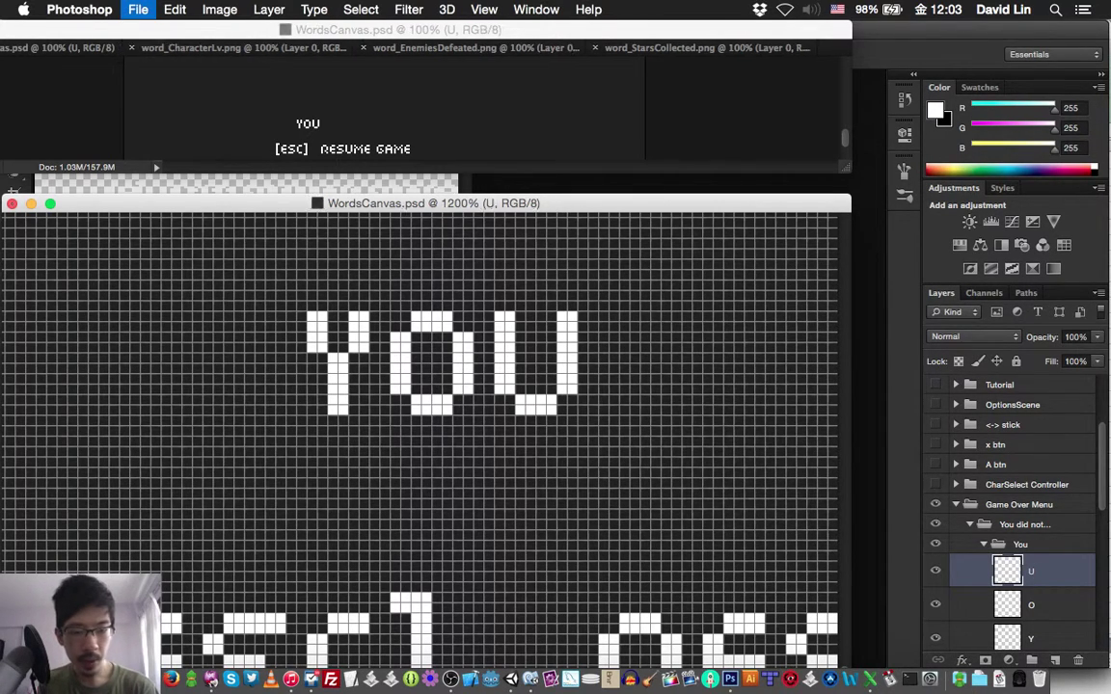
Collapse the You group and create a new group named DID above it
click(983, 545)
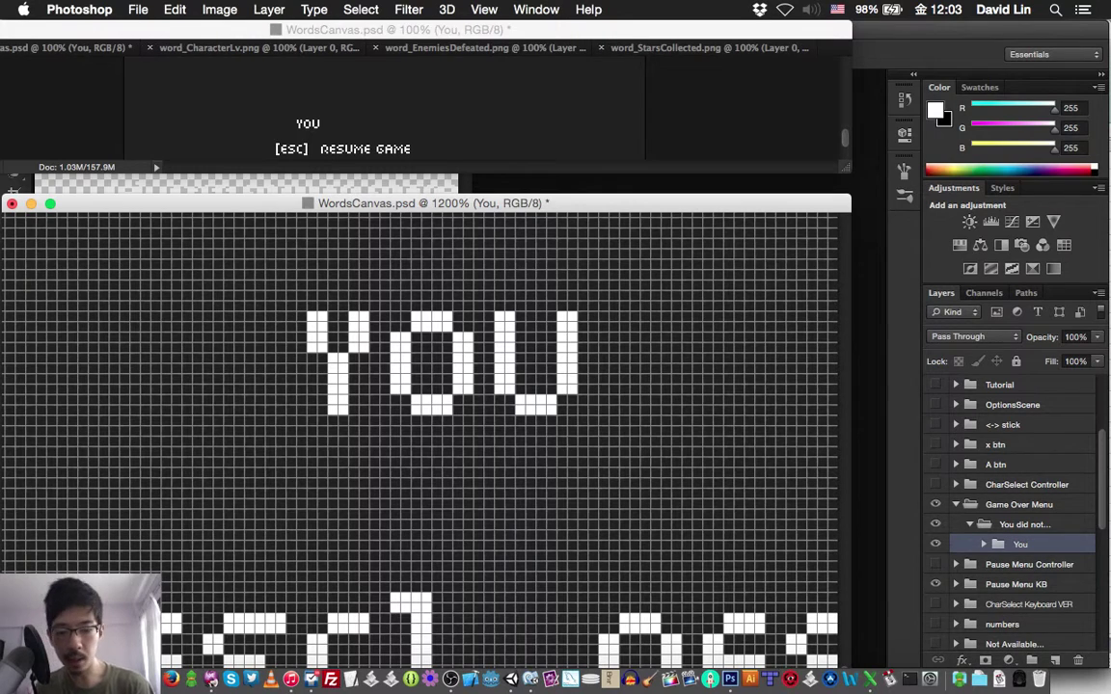
key(super+g)
text(D)
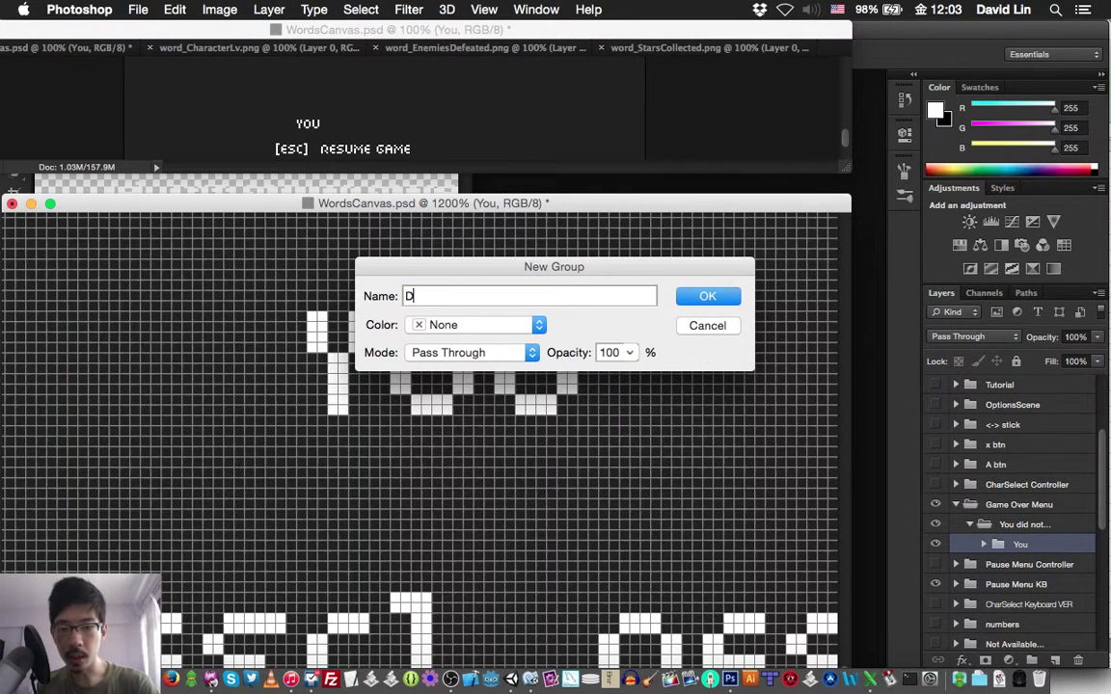
text(ID)
key(Return)
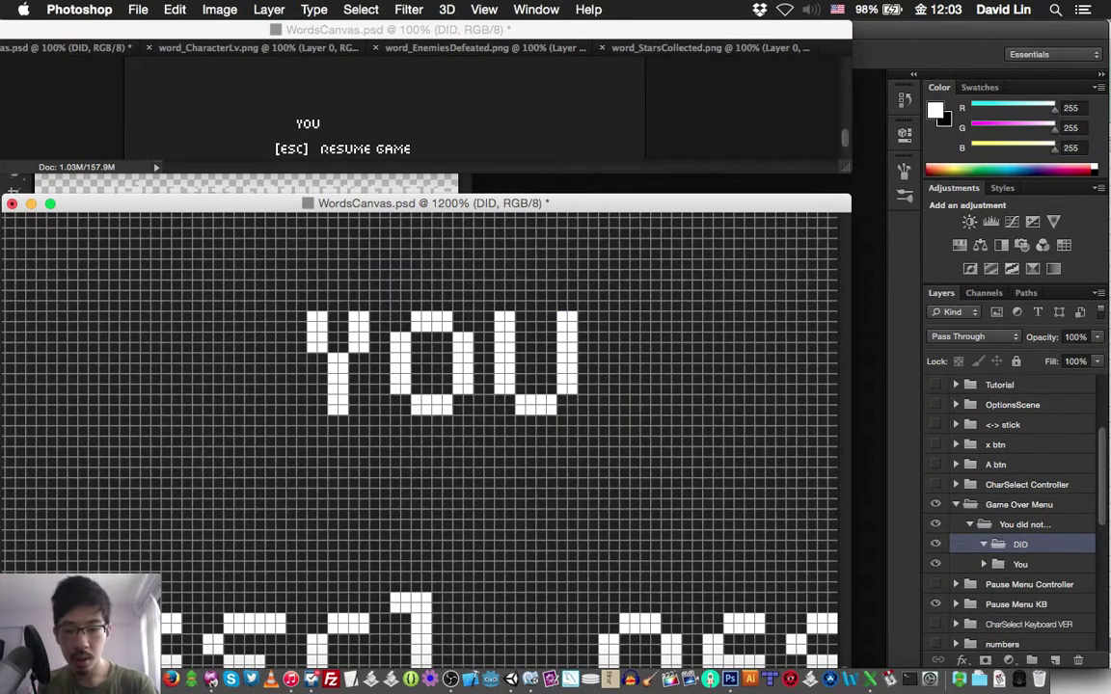
Create a new layer named D inside the DID group and save the document
key(shift+super+n)
text(D)
key(Return)
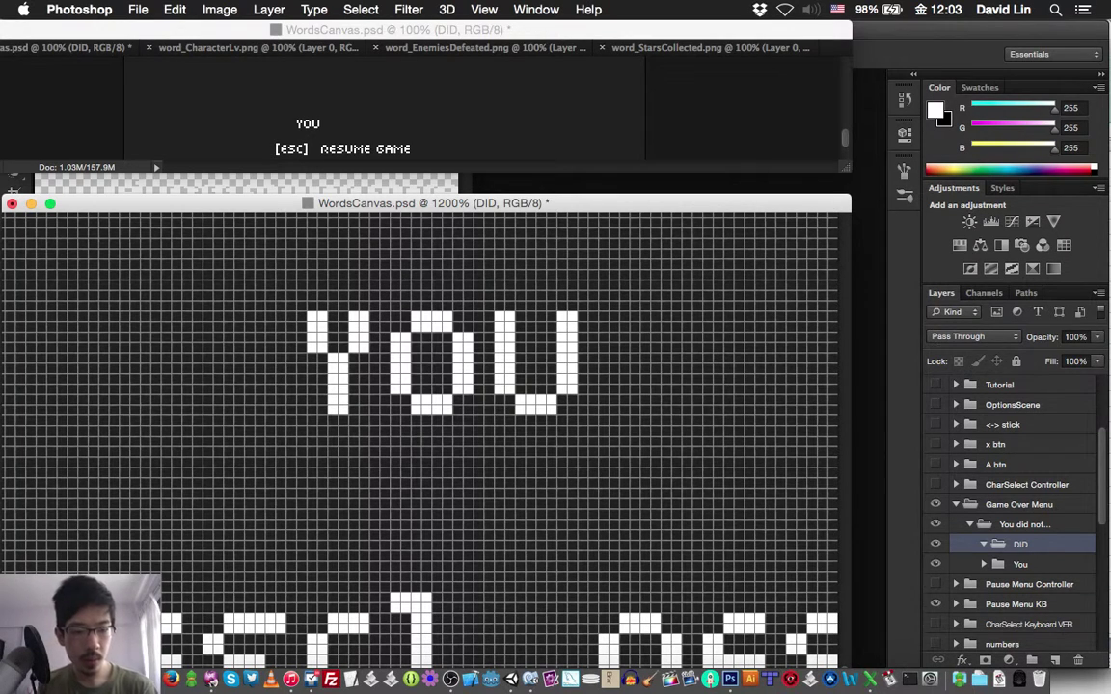
scroll(424, 439, right, 5)
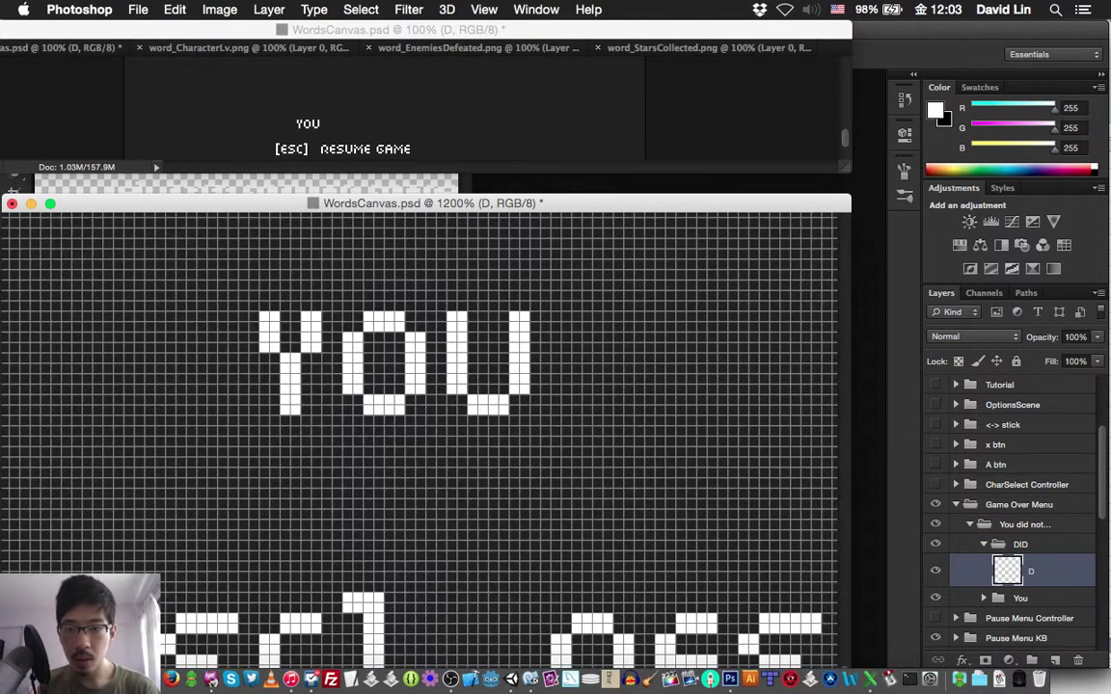
key(super+s)
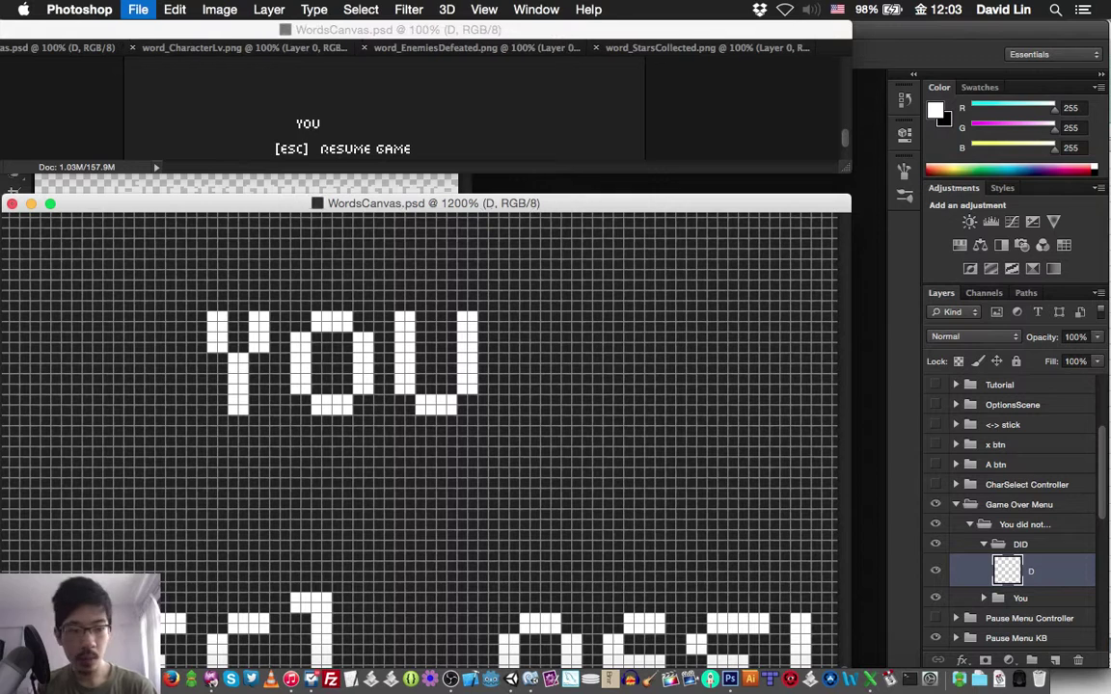
Draw a white pixel letter D, about 8 by 10 pixels, after the word YOU on the D layer
scroll(1012, 521, down, 10)
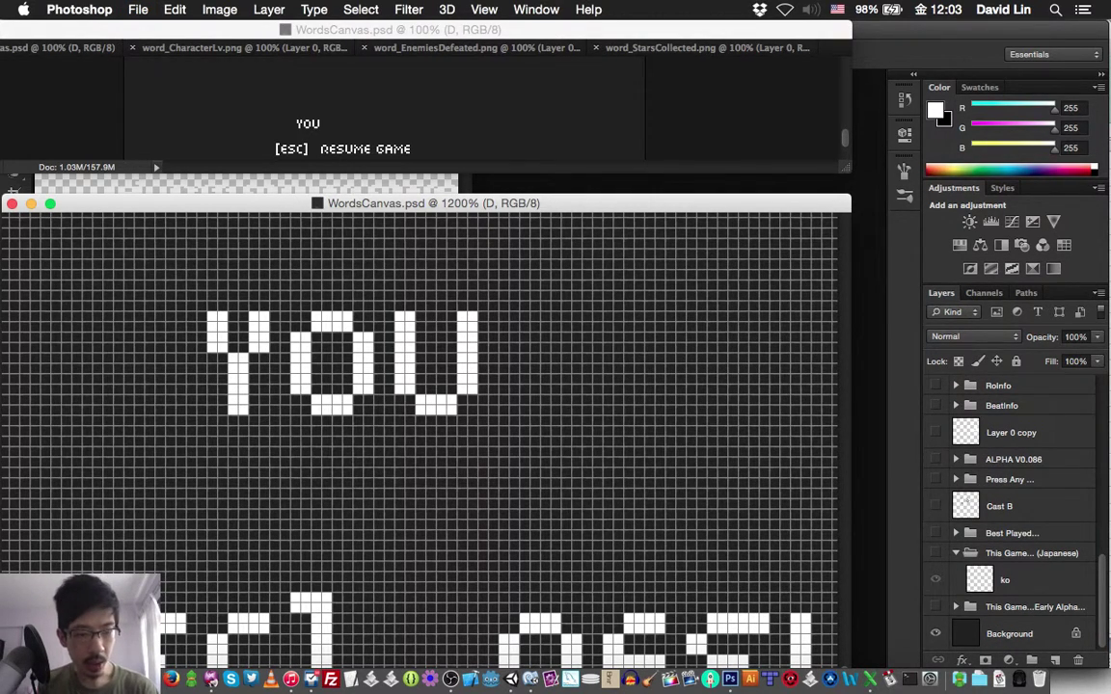
scroll(1012, 511, up, 10)
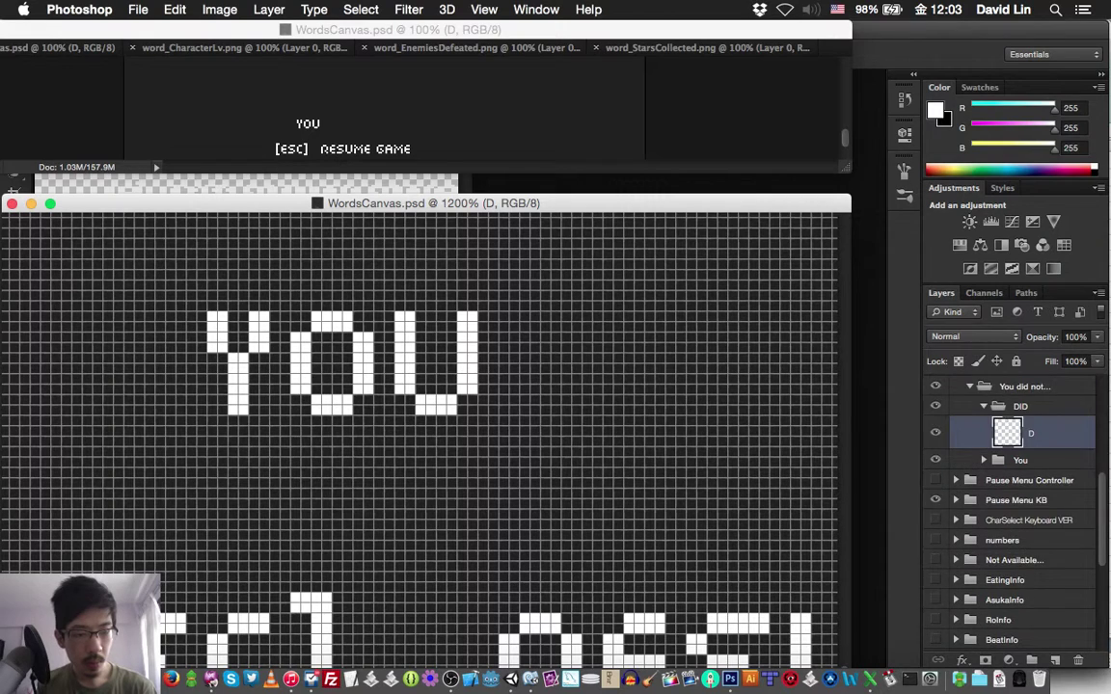
scroll(1012, 511, up, 4)
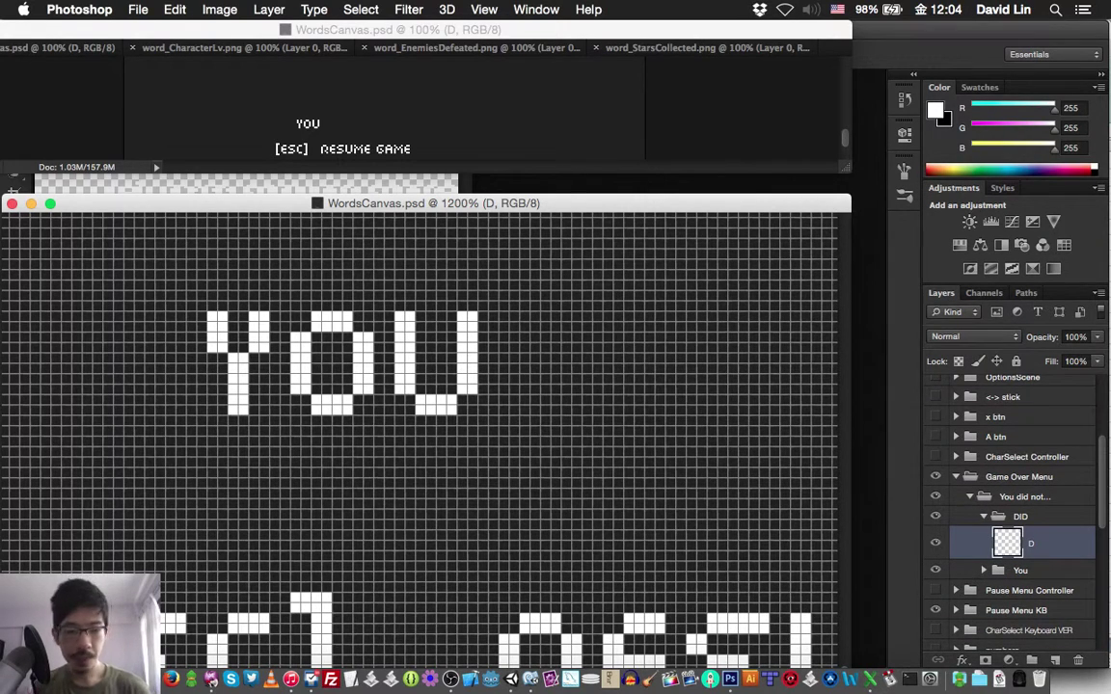
mouse_move(545, 326)
mouse_down()
mouse_move(535, 326)
mouse_move(566, 326)
mouse_move(566, 316)
mouse_move(587, 326)
mouse_move(535, 338)
mouse_move(545, 348)
mouse_move(535, 410)
mouse_move(544, 410)
mouse_move(545, 368)
mouse_move(587, 410)
mouse_move(598, 337)
mouse_up()
click(587, 316)
click(566, 410)
click(587, 399)
click(577, 400)
mouse_move(597, 338)
mouse_down()
mouse_move(607, 338)
mouse_move(608, 390)
mouse_up()
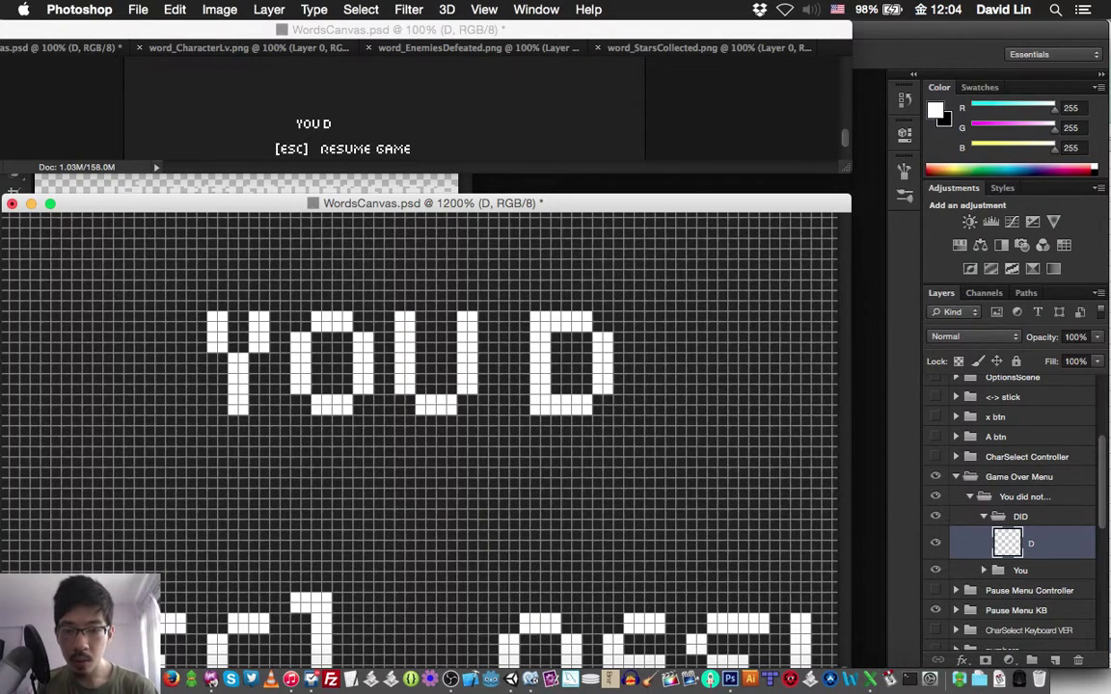
Shift the letter D 3 pixels to the right to widen the gap after YOU
key(Right)
key(Right)
key(Right)
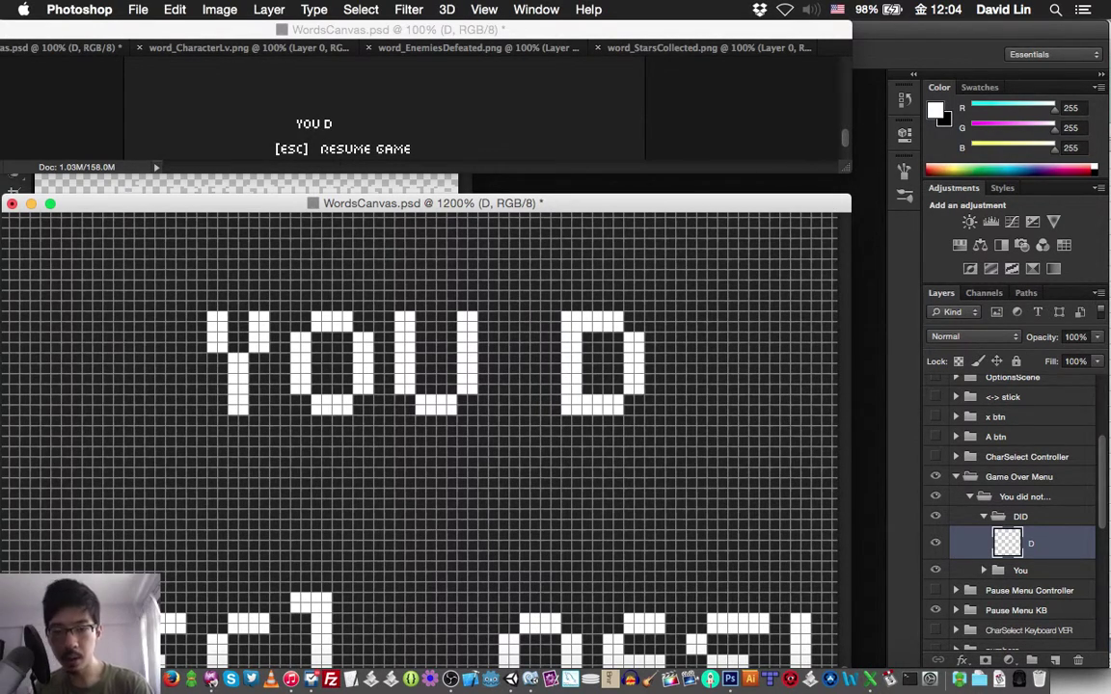
Add a layer named I above the D layer and draw a white pixel letter I, about 2 by 10 pixels, beside the D
key(super+shift+n)
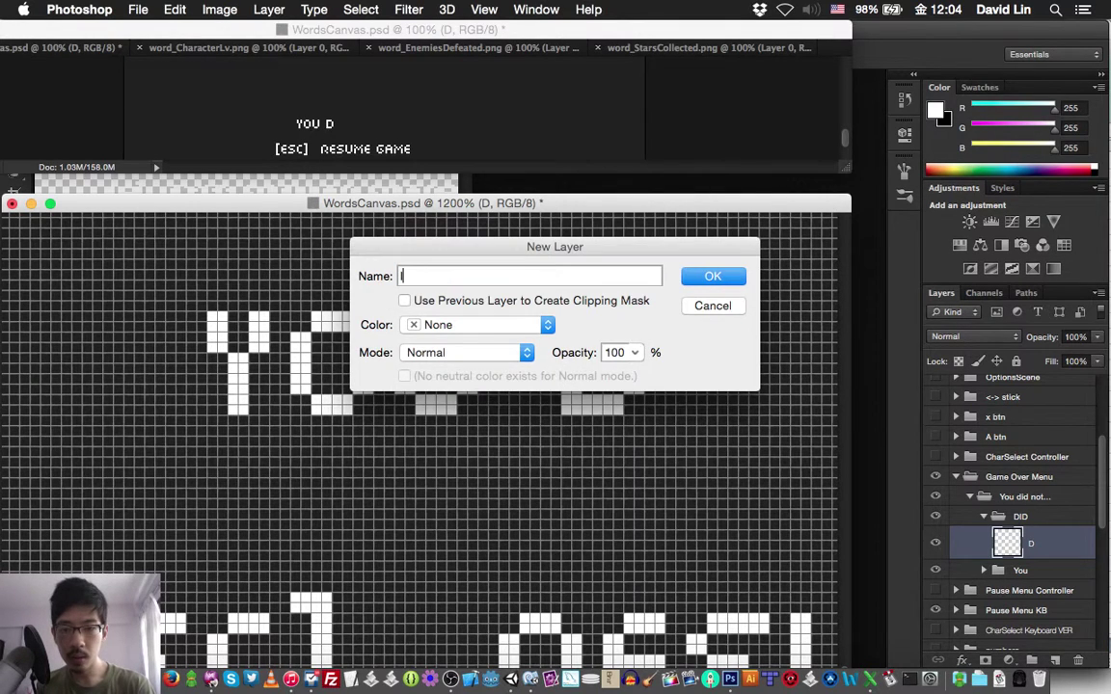
key(Return)
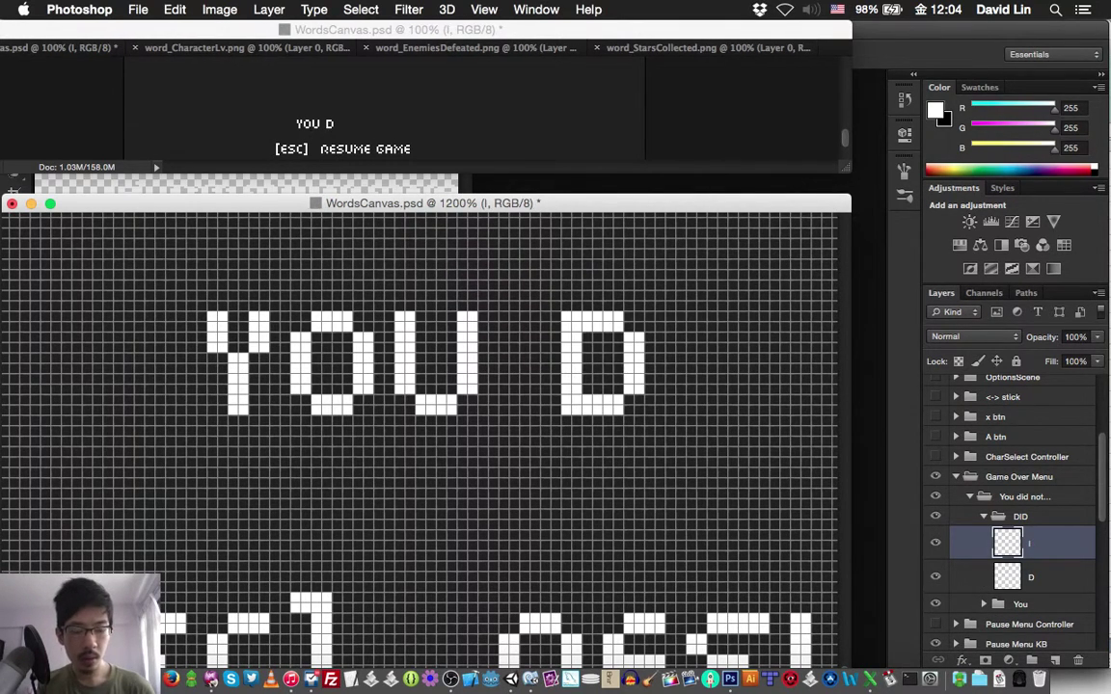
mouse_move(681, 327)
mouse_down()
mouse_move(670, 327)
mouse_move(670, 410)
mouse_move(681, 336)
mouse_up()
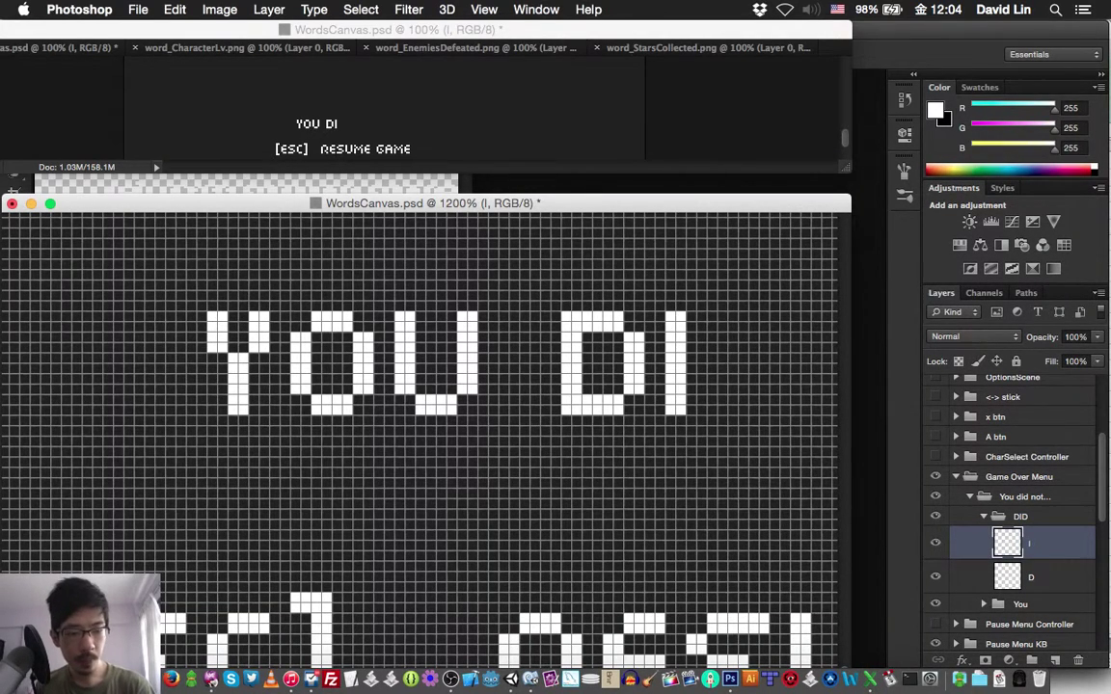
Duplicate the D layer, shift the copy 16 pixels right past the I, and stack it above the I layer
click(1032, 577)
key(super+j)
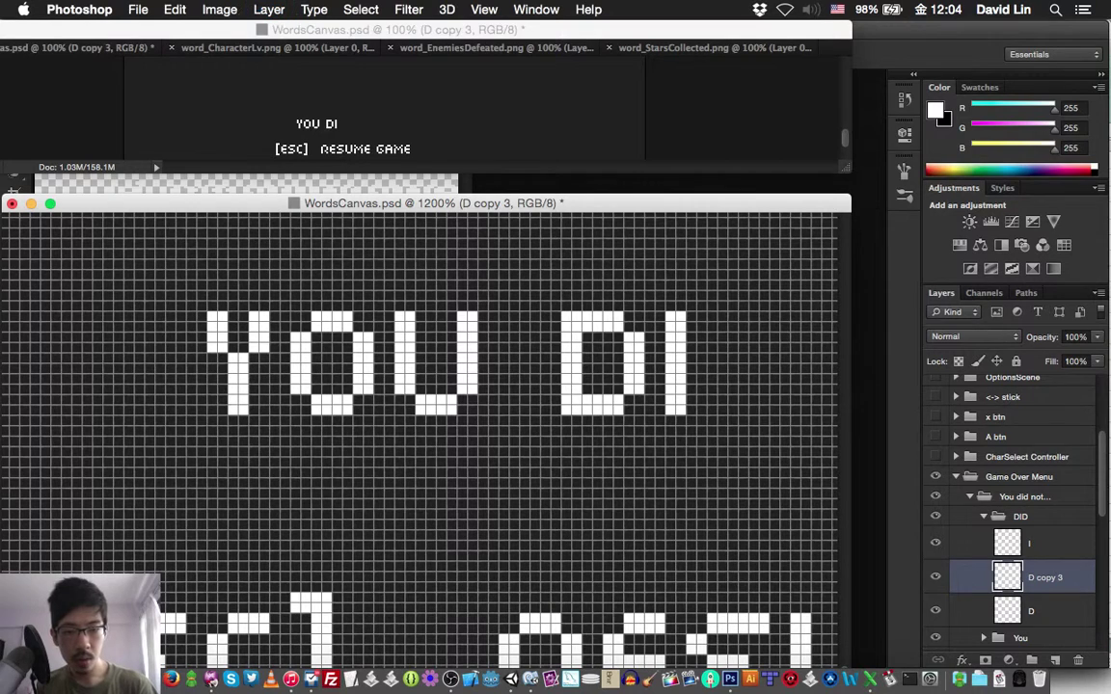
key(shift+Right)
key(shift+Right)
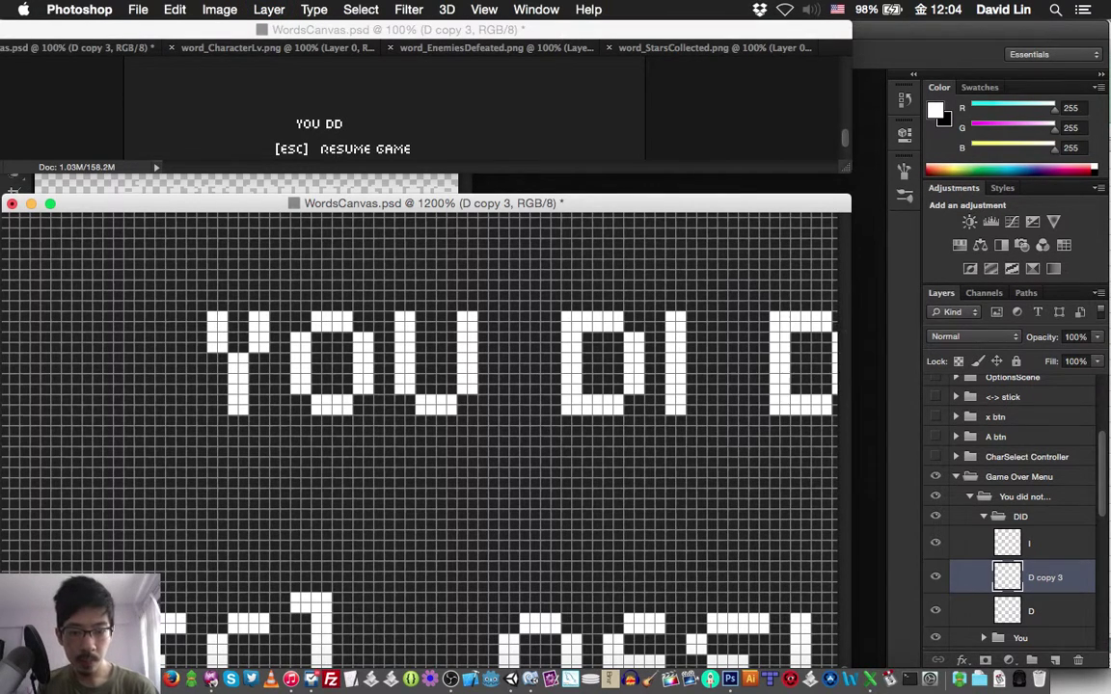
key(Left)
key(Left)
key(Left)
key(Left)
key(super+])
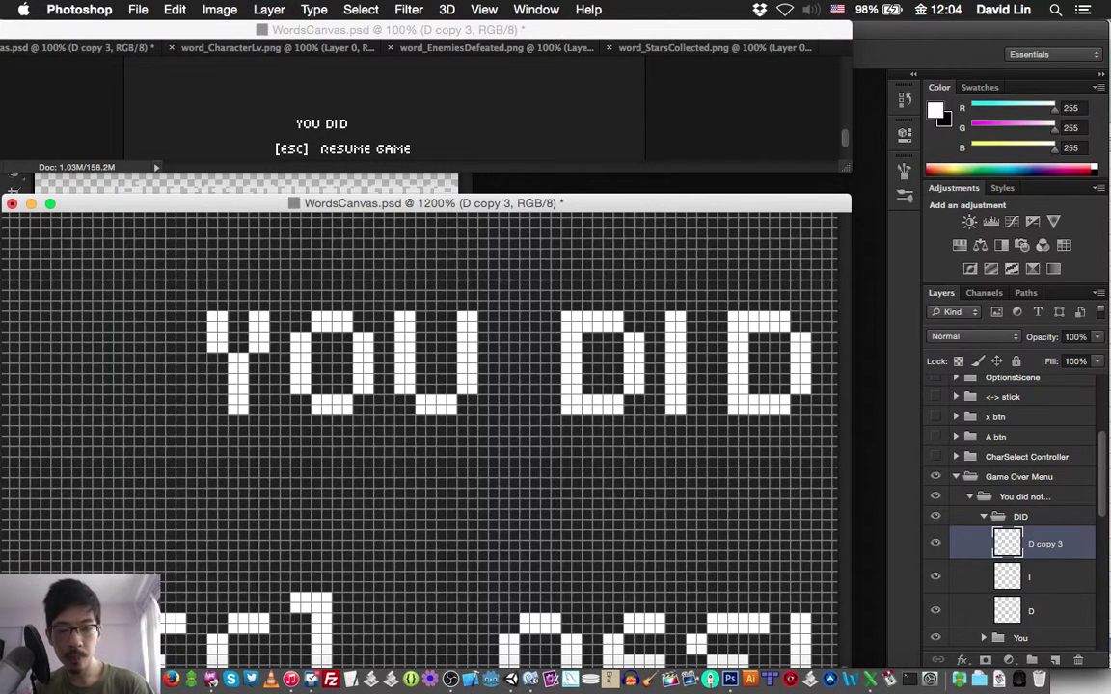
Nudge the second letter D 2 pixels left, closer to the I, and save the document
key(Left)
key(Left)
key(super+s)
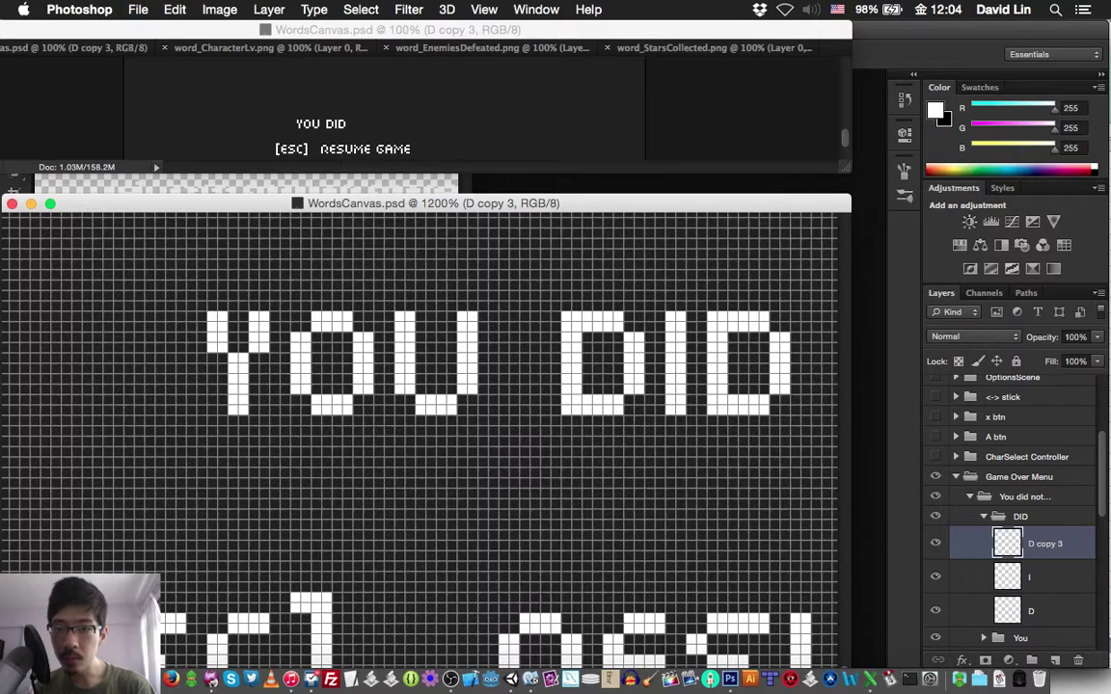
Collapse the DID group and create a new group named NOT above it
scroll(420, 438, right, 3)
scroll(418, 434, right, 6)
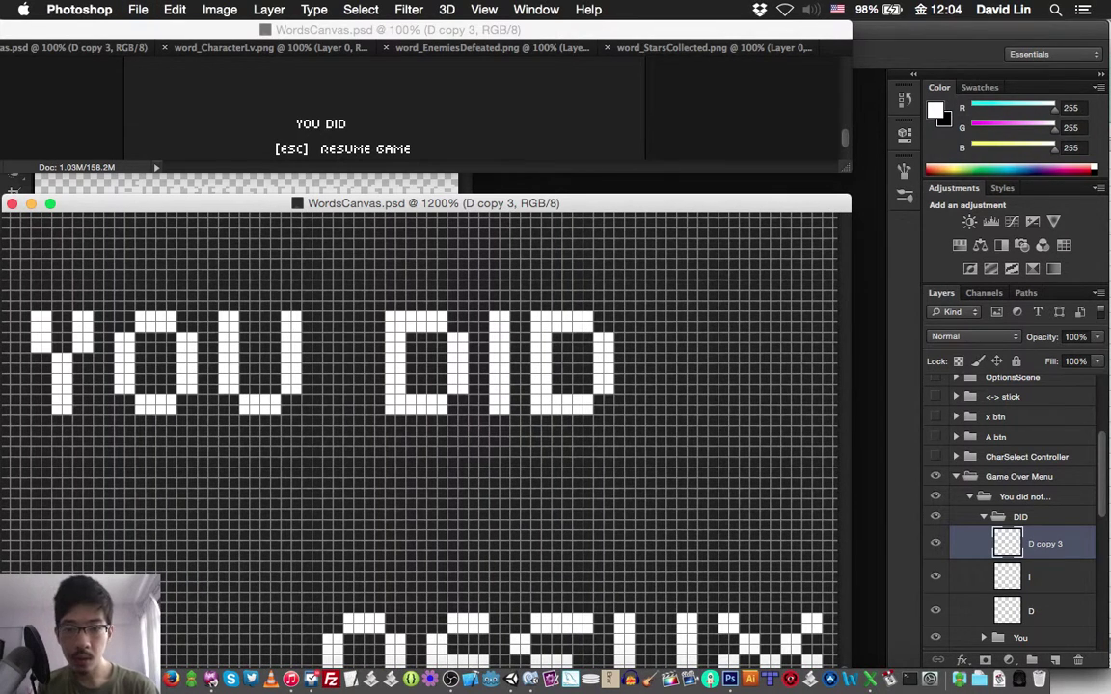
click(983, 517)
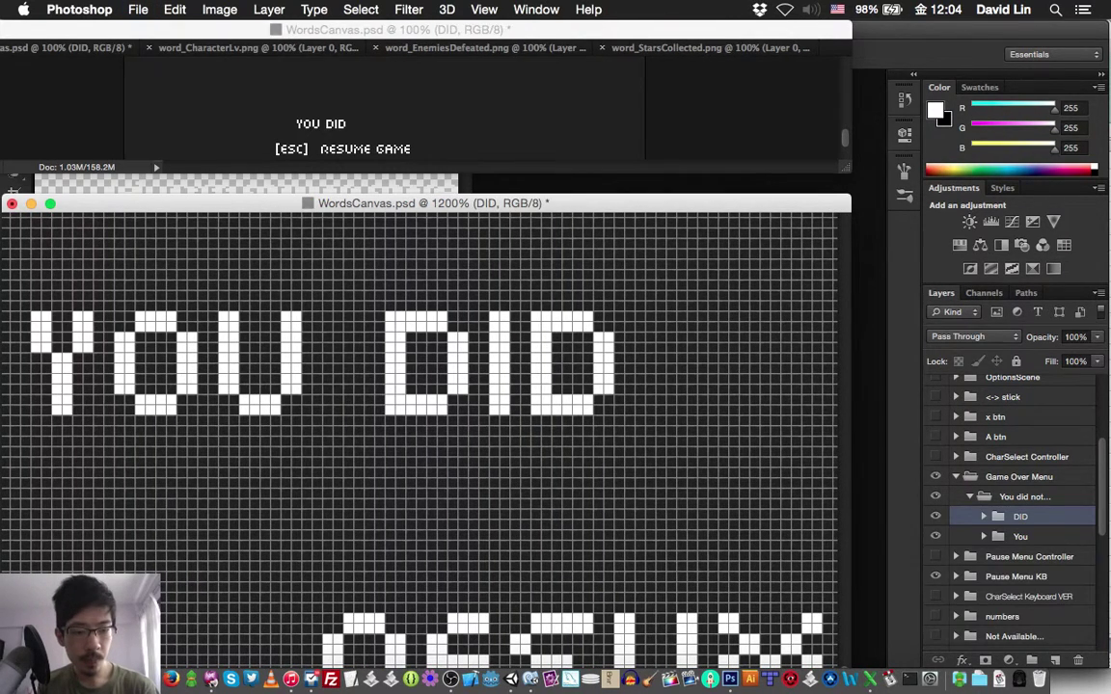
key(super+g)
text(NOT)
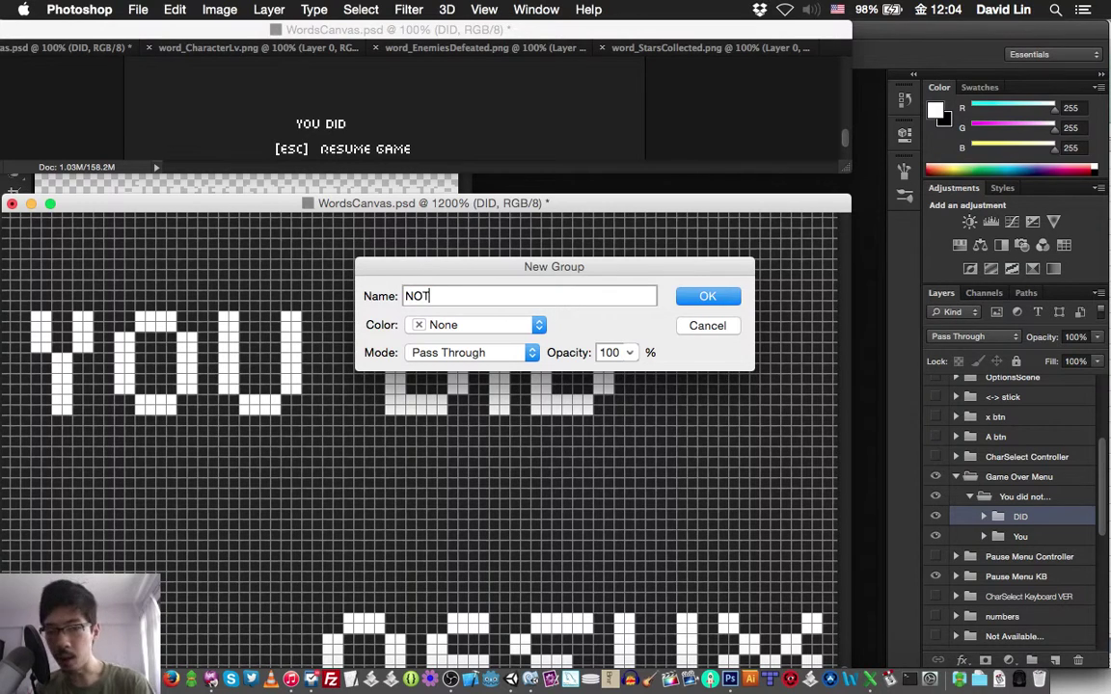
key(Return)
Create a new layer named N inside the NOT group and save the document
key(super+shift+n)
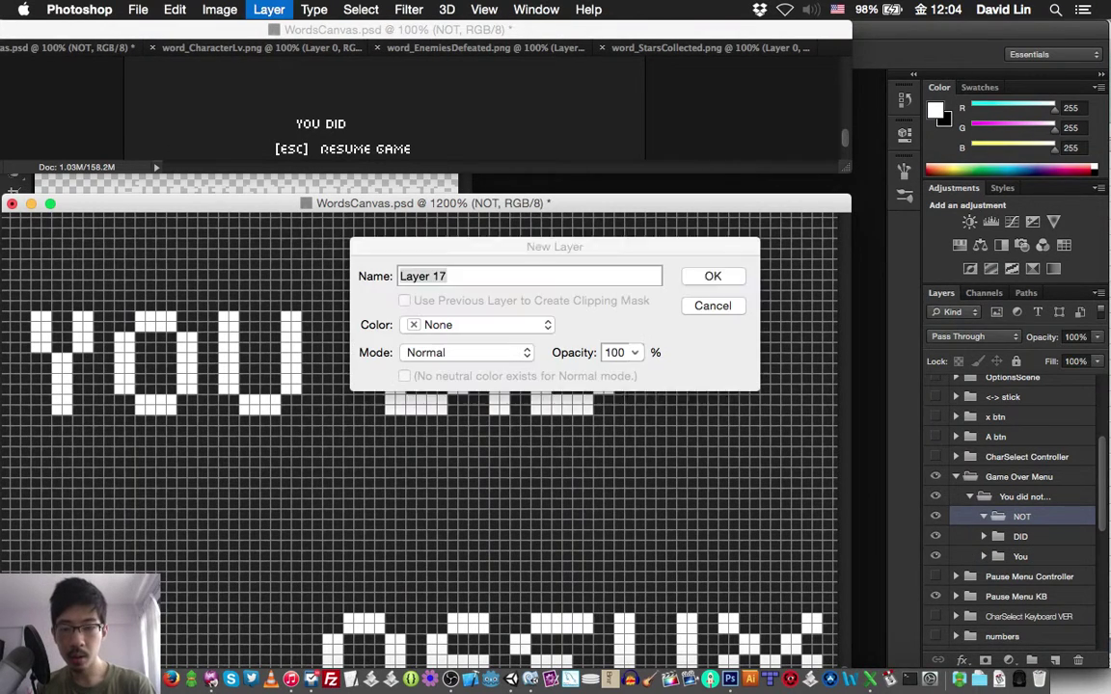
text(N)
key(Return)
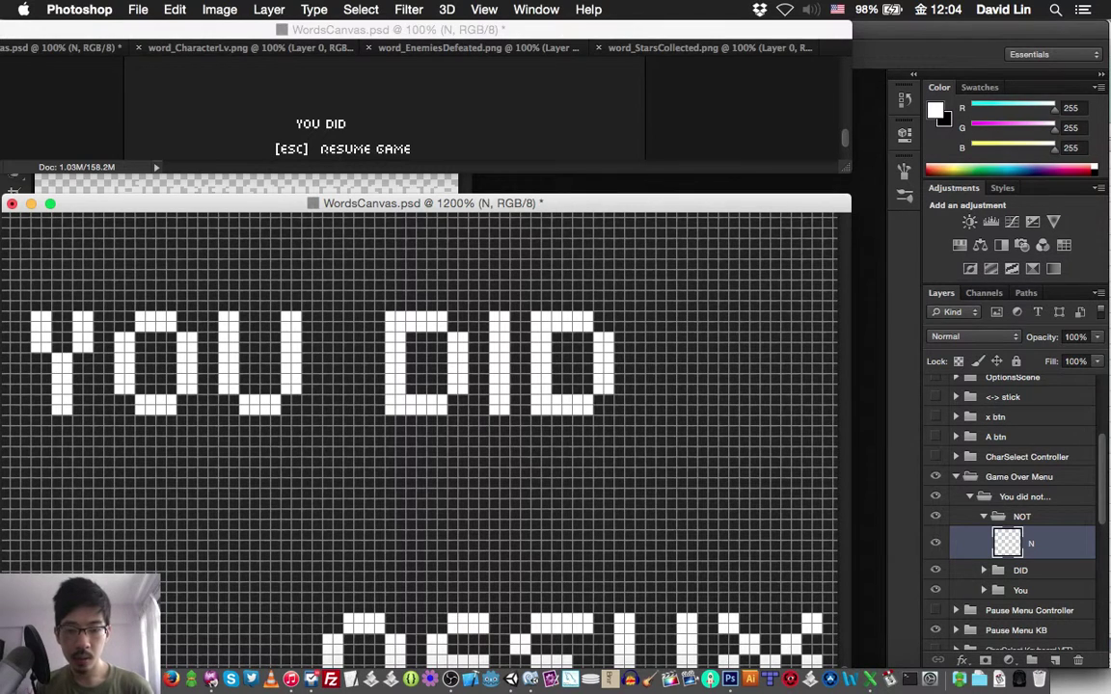
key(super+s)
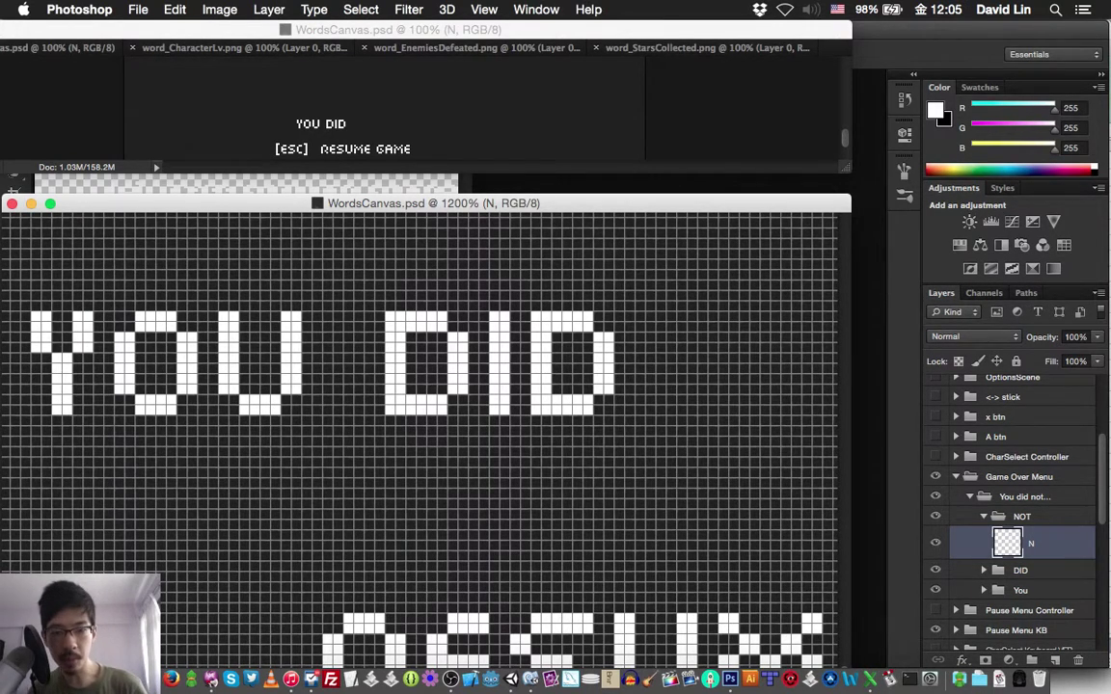
Draw the letter N in white pixels, about 8 pixels wide and 10 high, on the N layer after DID
click(667, 322)
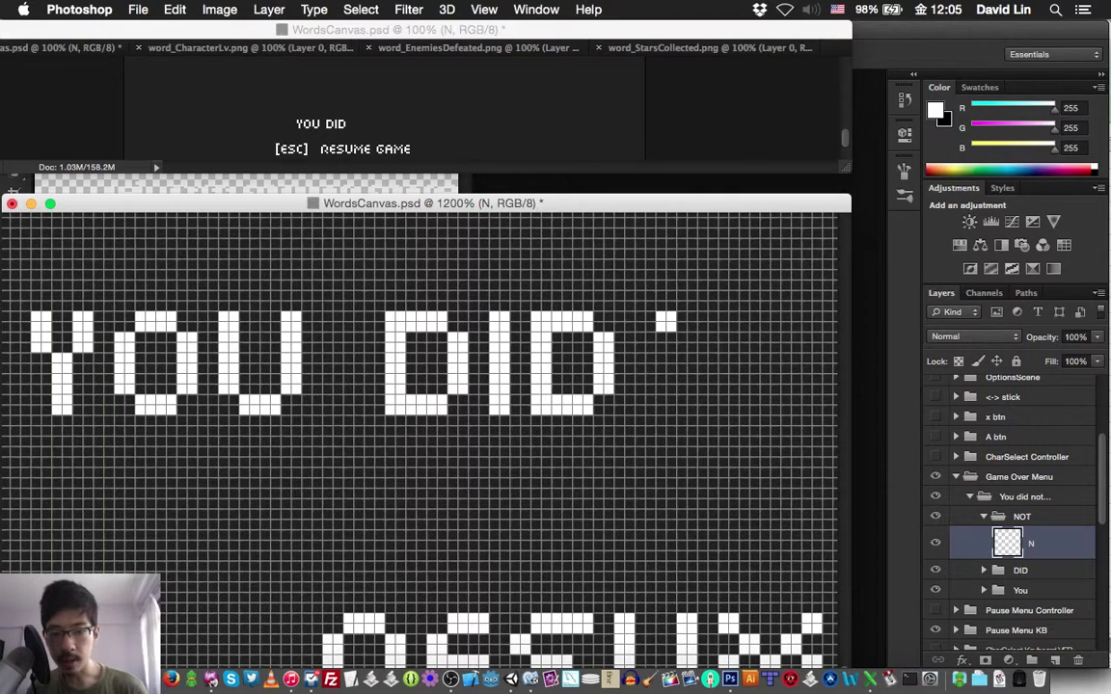
click(687, 342)
mouse_move(712, 369)
mouse_down()
mouse_move(701, 368)
mouse_move(731, 378)
mouse_move(723, 389)
mouse_move(733, 400)
mouse_move(723, 400)
mouse_up()
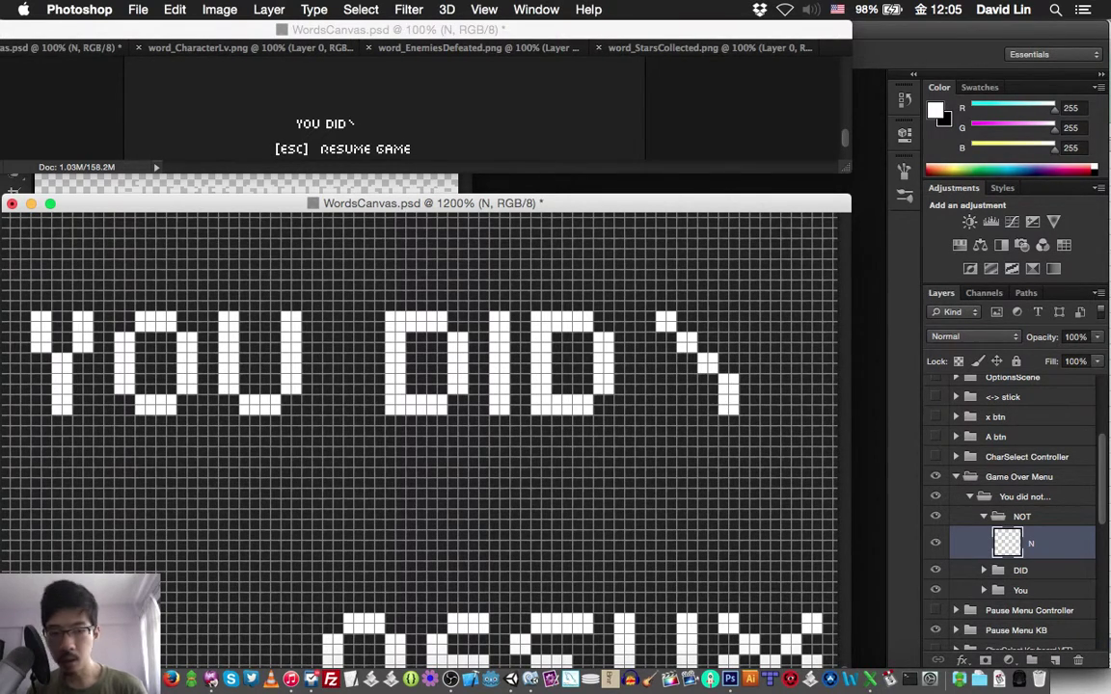
mouse_move(733, 327)
mouse_down()
mouse_move(723, 340)
mouse_move(733, 367)
mouse_move(734, 338)
mouse_up()
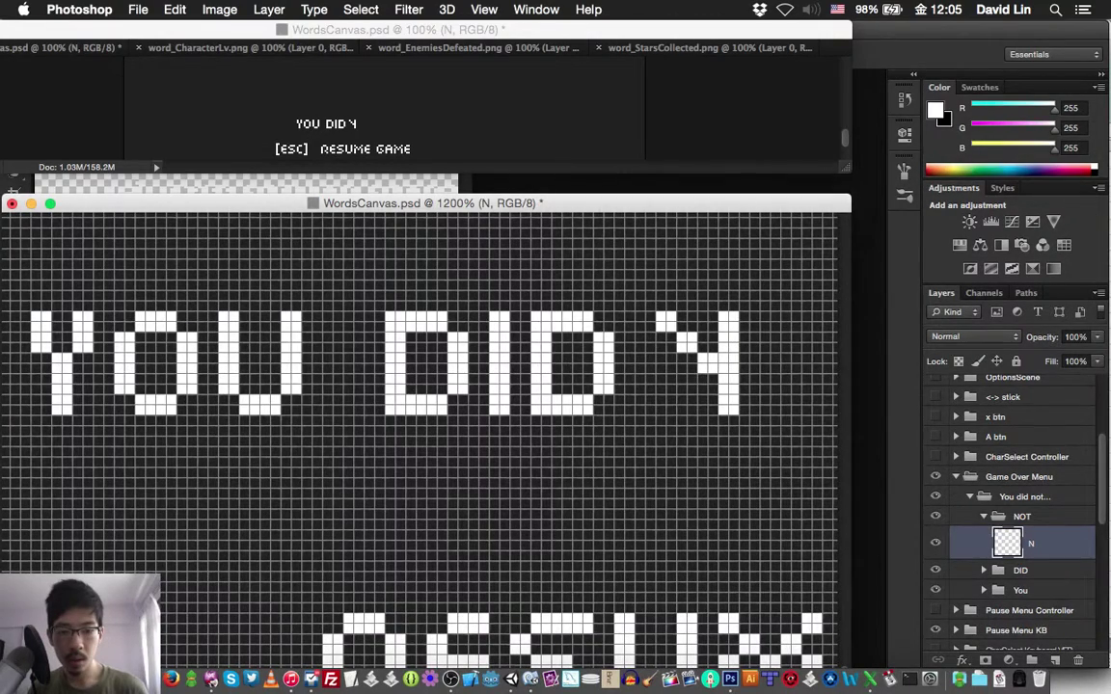
mouse_move(660, 400)
mouse_down()
mouse_move(661, 410)
mouse_move(671, 367)
mouse_up()
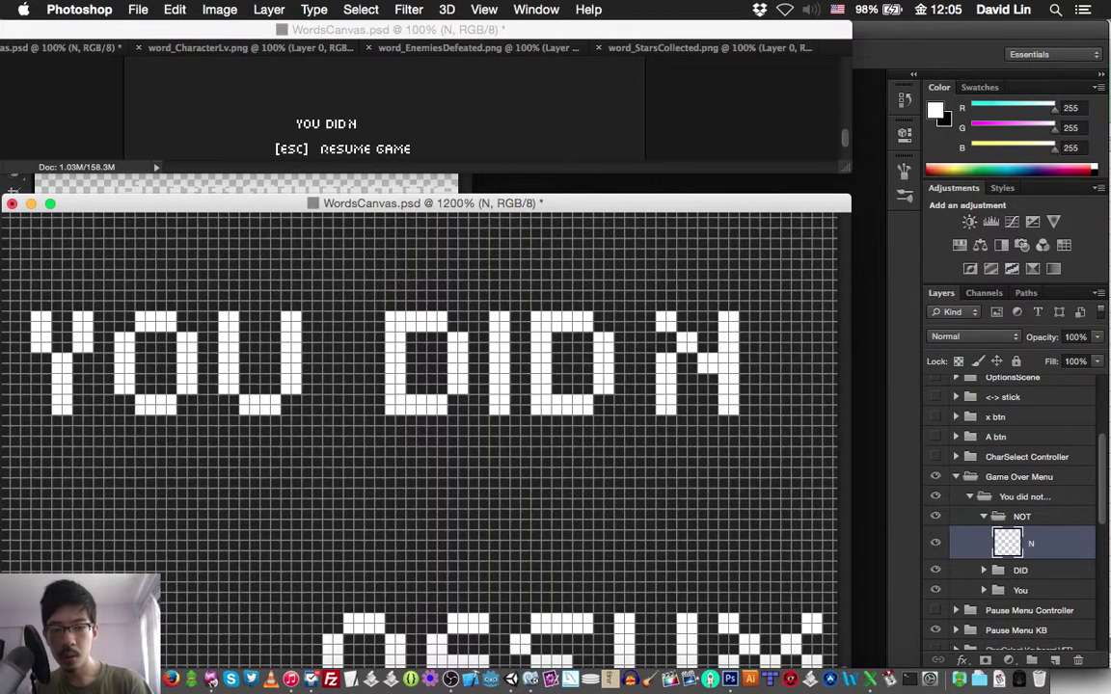
Nudge the N 4 pixels right to widen the word space after DID
key(Right)
key(Right)
key(Right)
key(Right)
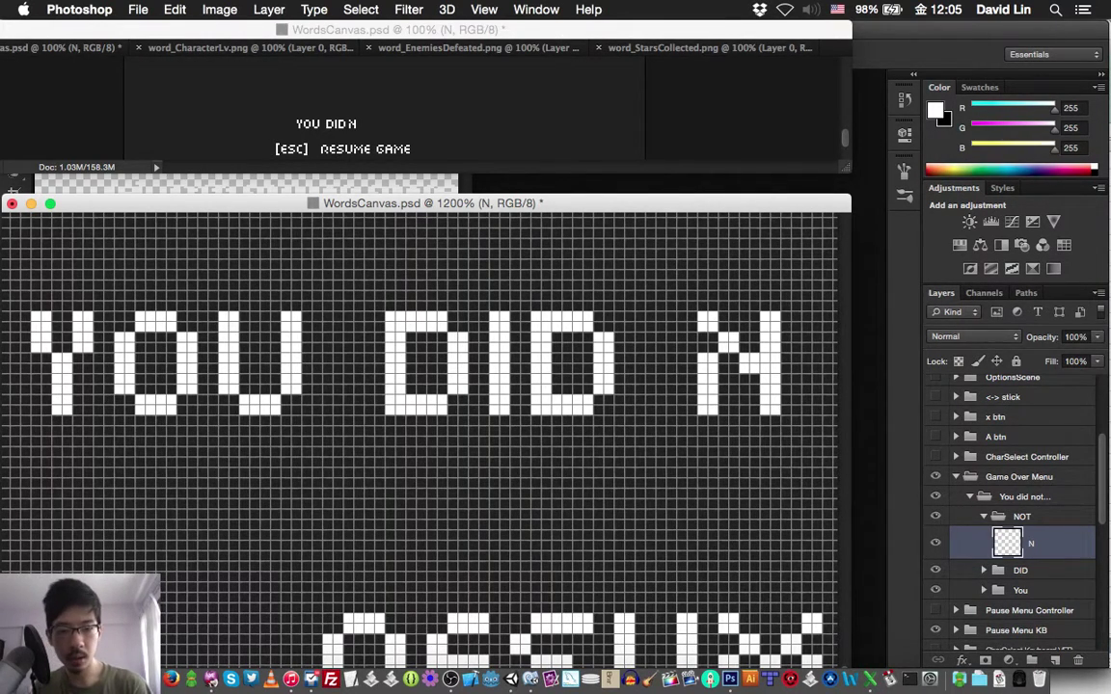
Create a new layer named O above the N layer in the NOT group
scroll(424, 439, right, 4)
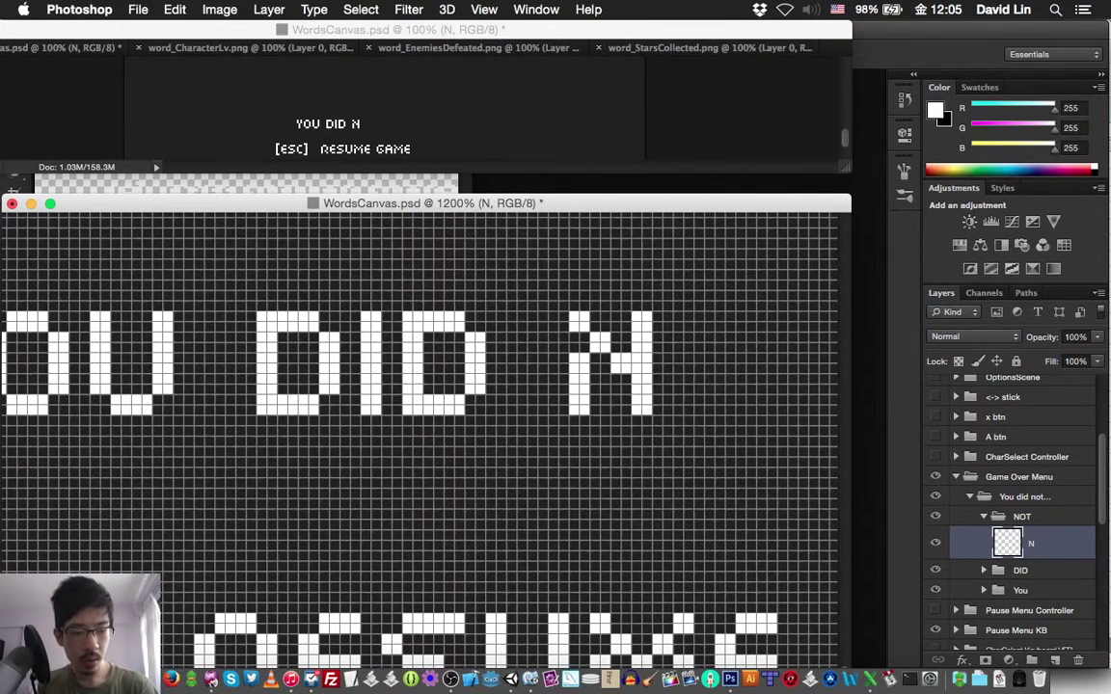
key(super+shift+n)
text(O)
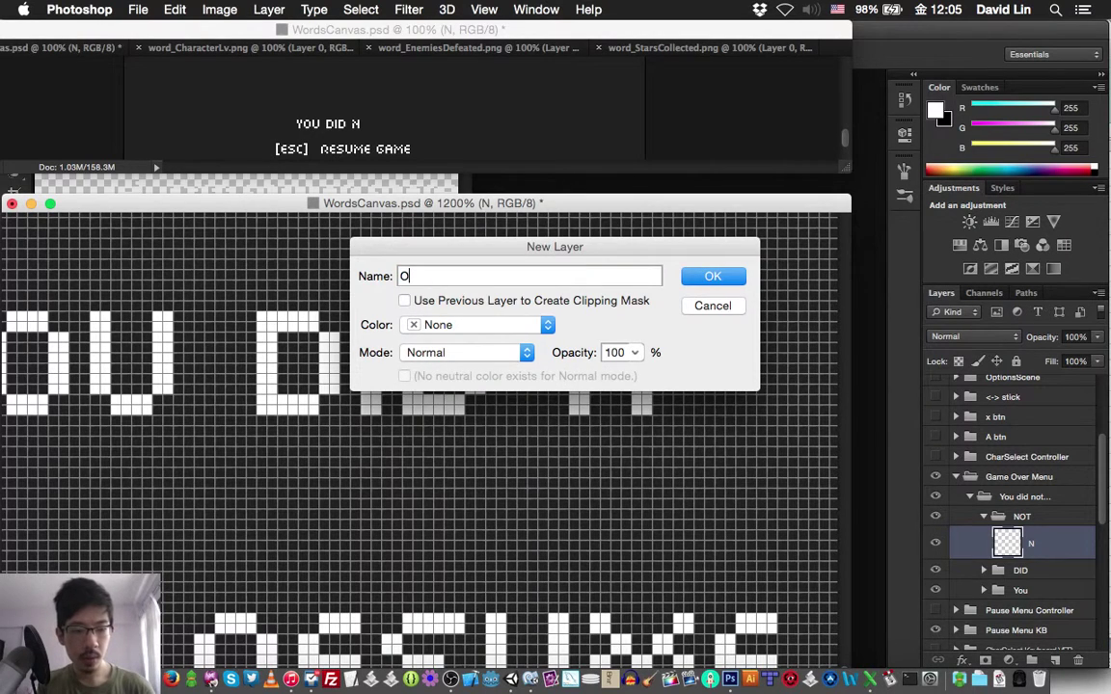
key(Return)
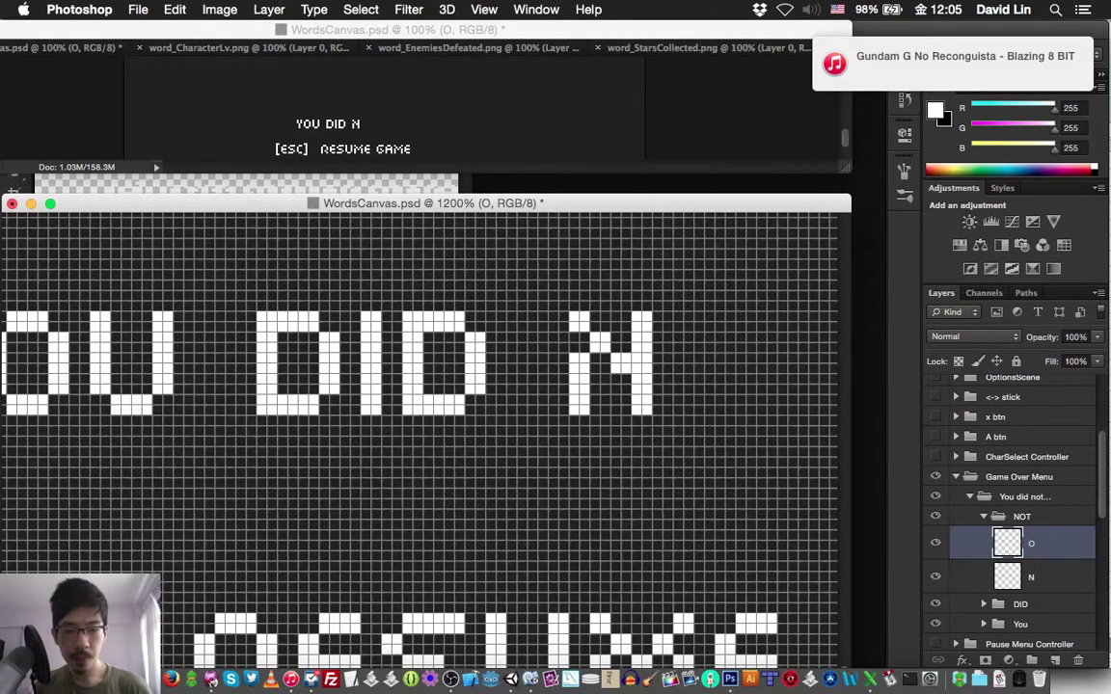
Draw the letter O in white pixels, about 8 pixels wide and 10 high, 2 pixels right of the N
click(684, 342)
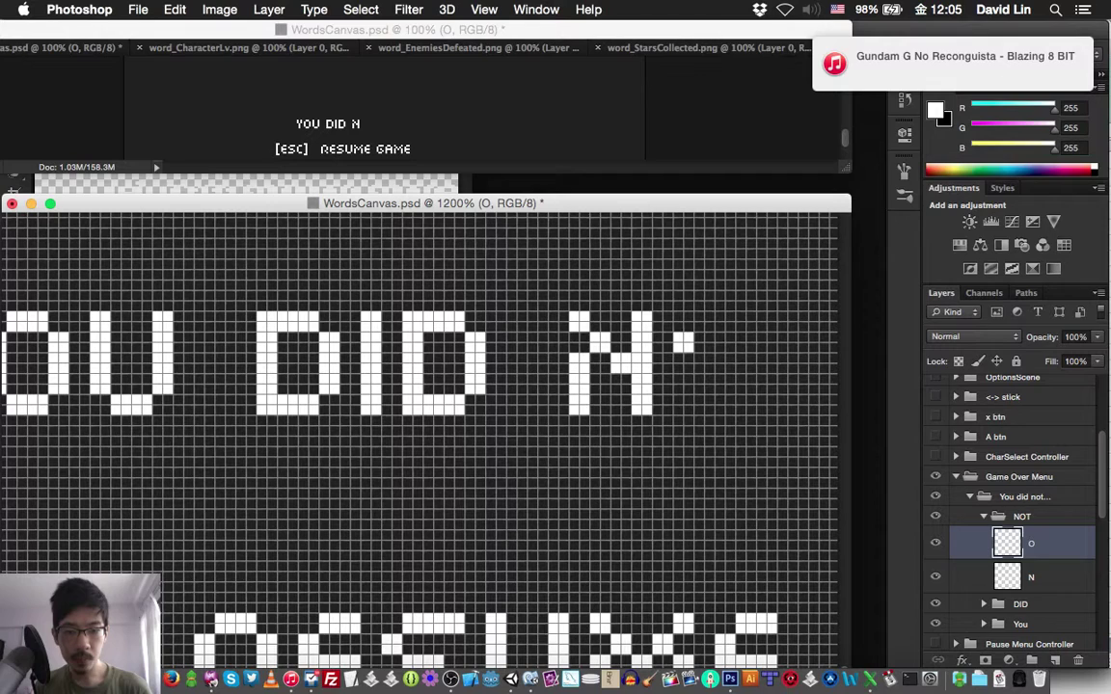
mouse_move(699, 321)
mouse_down()
mouse_move(720, 326)
mouse_move(720, 317)
mouse_move(749, 346)
mouse_up()
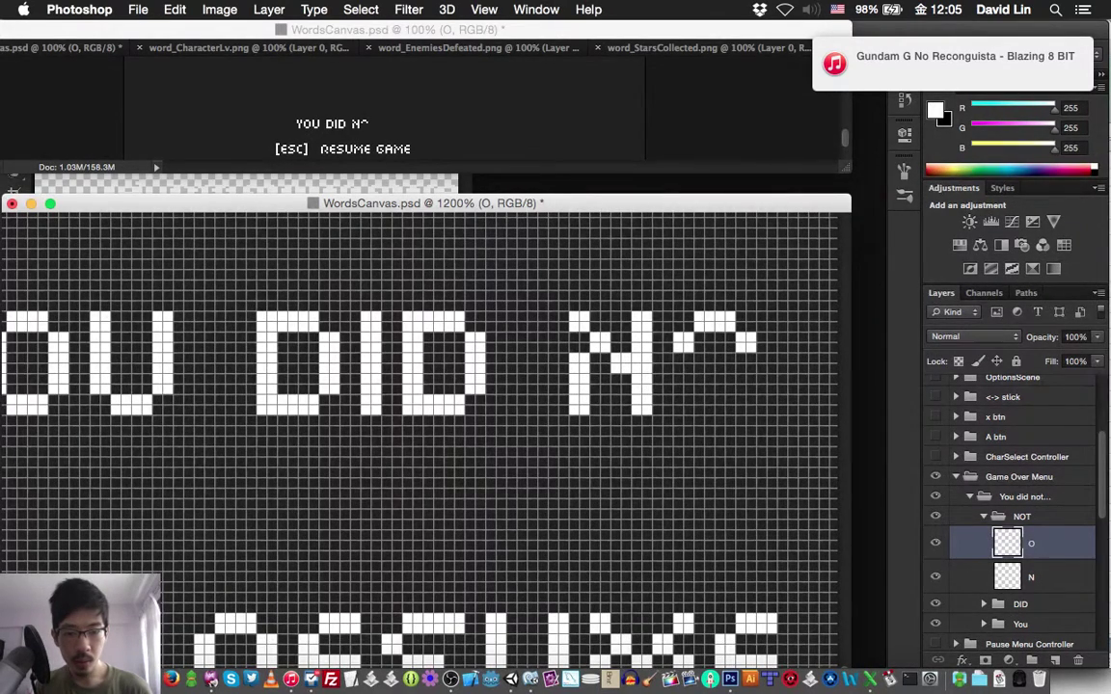
drag(678, 358, 687, 367)
click(688, 378)
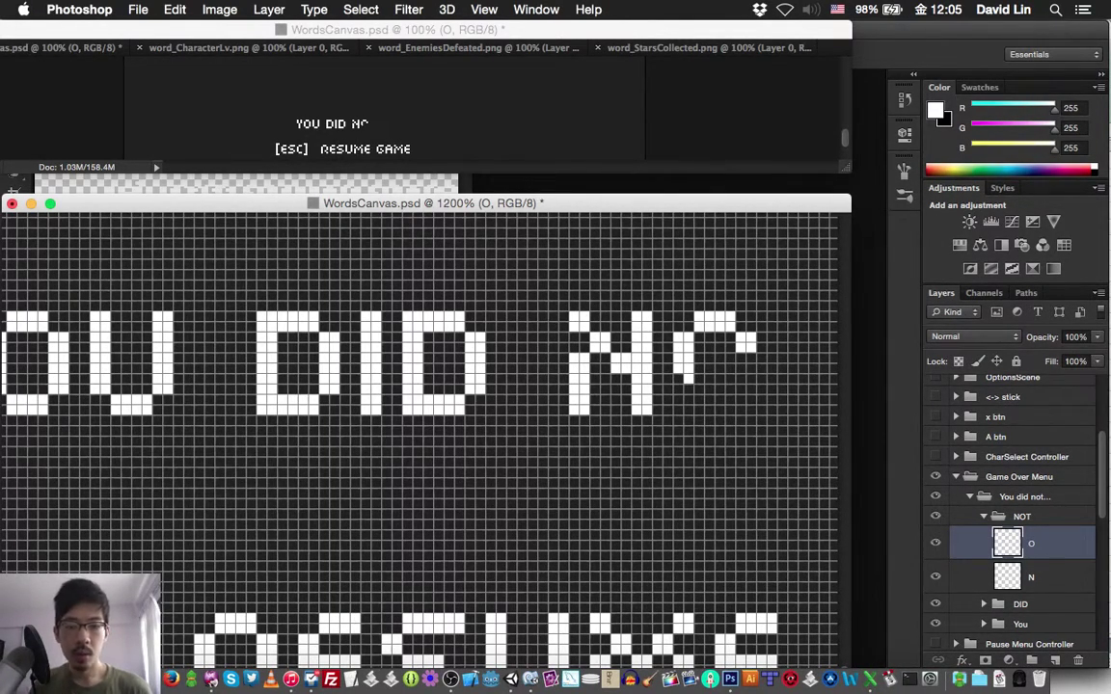
click(678, 379)
click(678, 389)
click(688, 389)
click(740, 368)
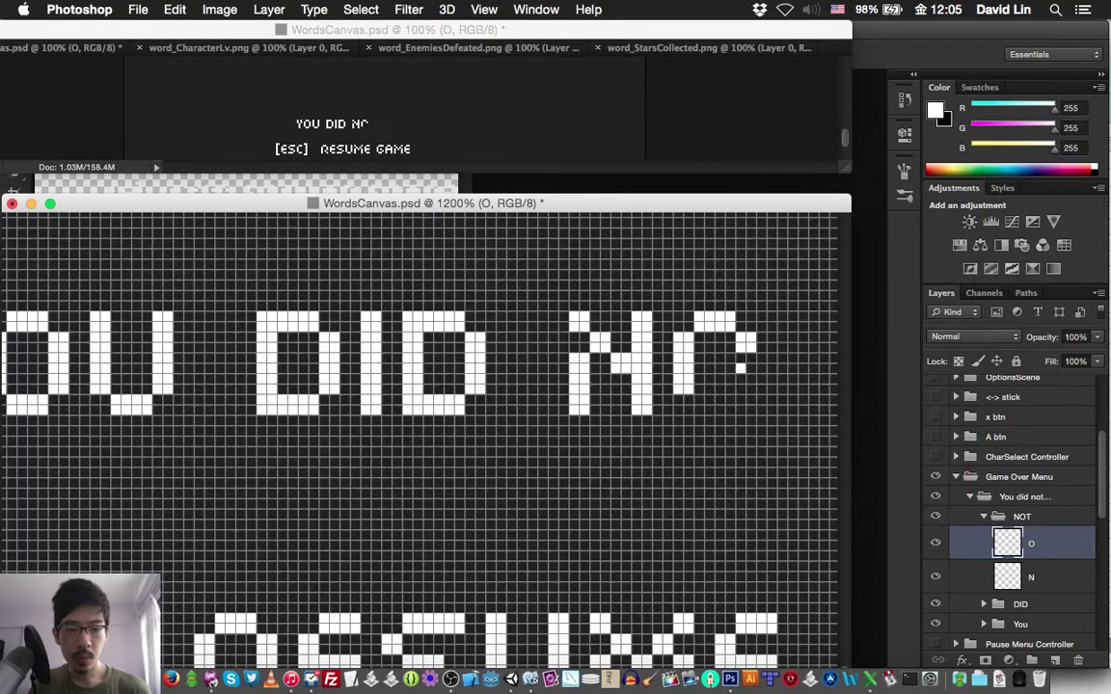
mouse_move(740, 368)
mouse_down()
mouse_move(751, 379)
mouse_move(751, 357)
mouse_up()
mouse_move(730, 400)
mouse_down()
mouse_move(700, 395)
mouse_move(730, 411)
mouse_up()
Create a new layer named T above the O layer in the NOT group
key(super+shift+n)
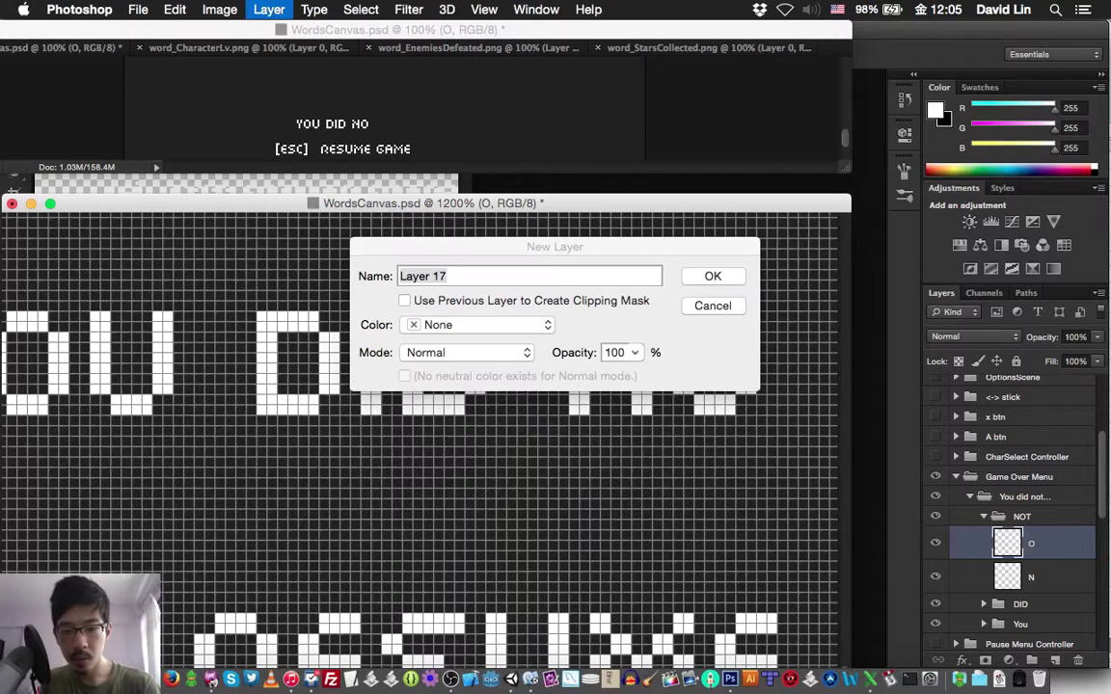
text(T)
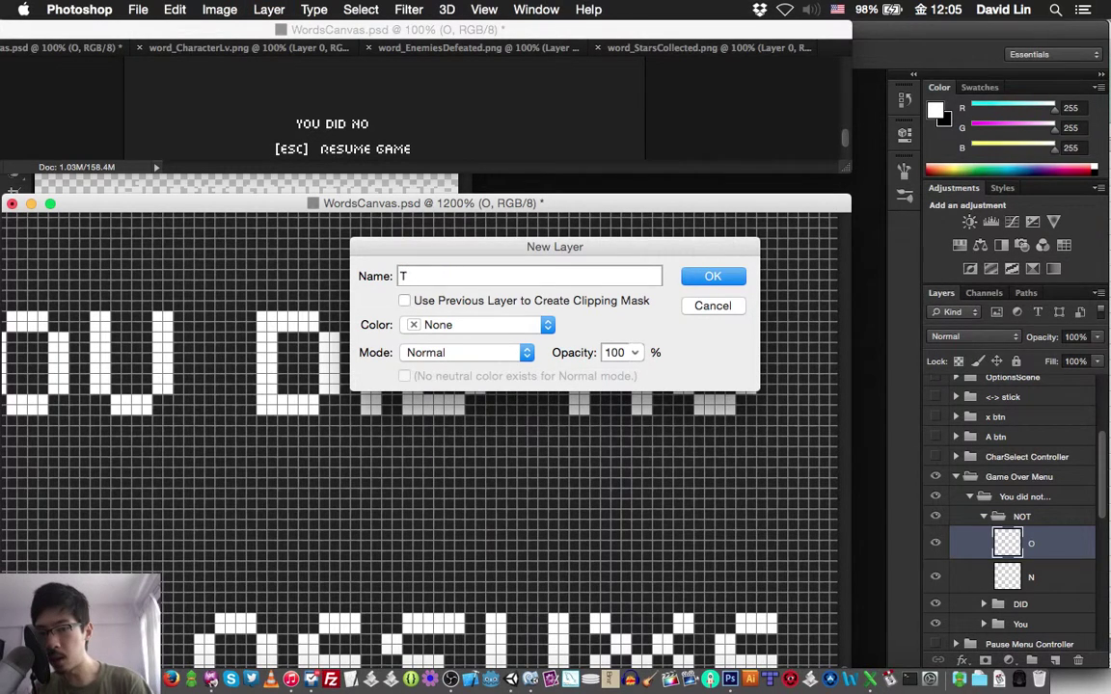
key(Return)
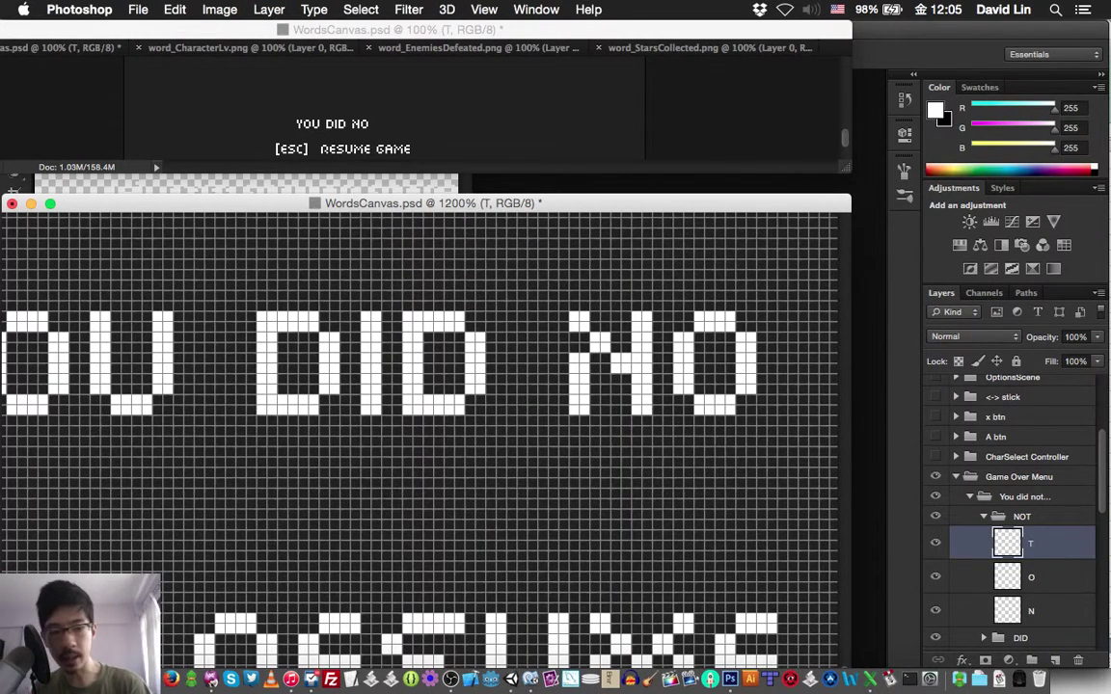
Draw the letter T, about 10 pixels wide and 10 high, 2 pixels right of the O, and save the document
scroll(425, 434, right, 5)
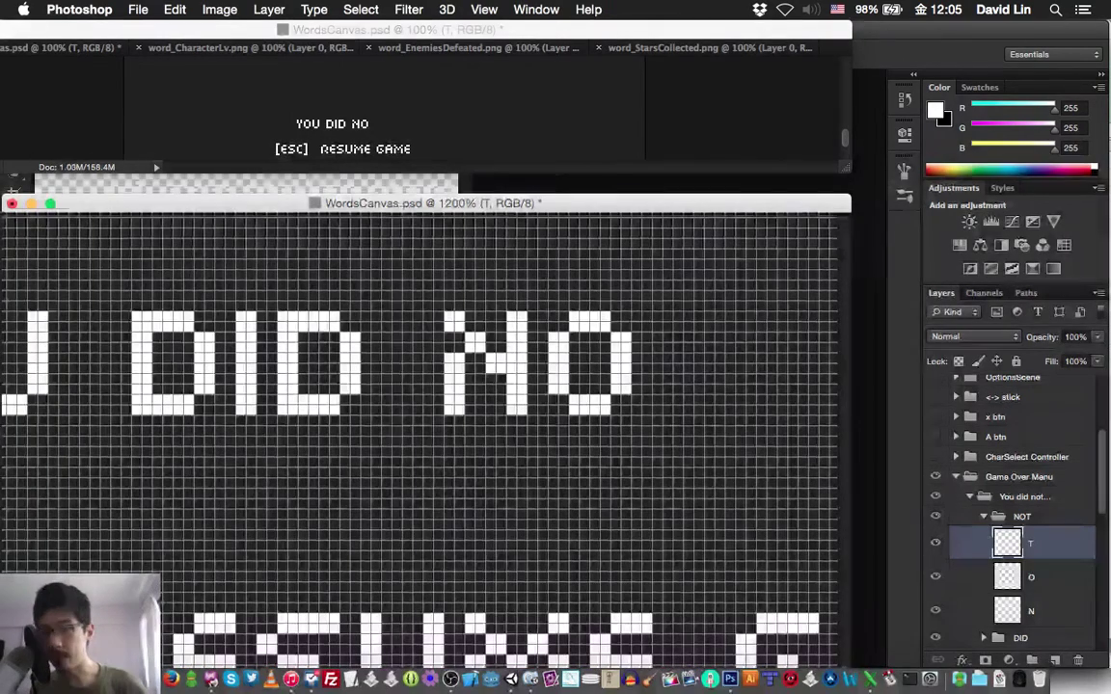
click(661, 340)
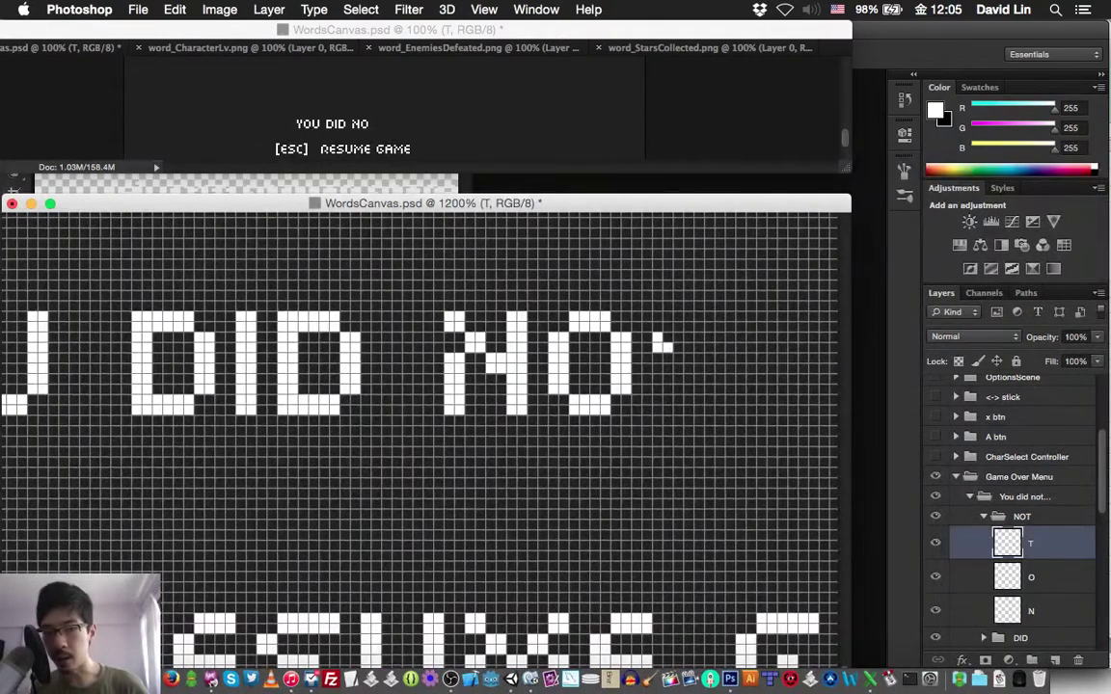
mouse_move(688, 317)
mouse_down()
mouse_move(734, 314)
mouse_move(752, 341)
mouse_move(704, 326)
mouse_move(709, 409)
mouse_up()
click(745, 342)
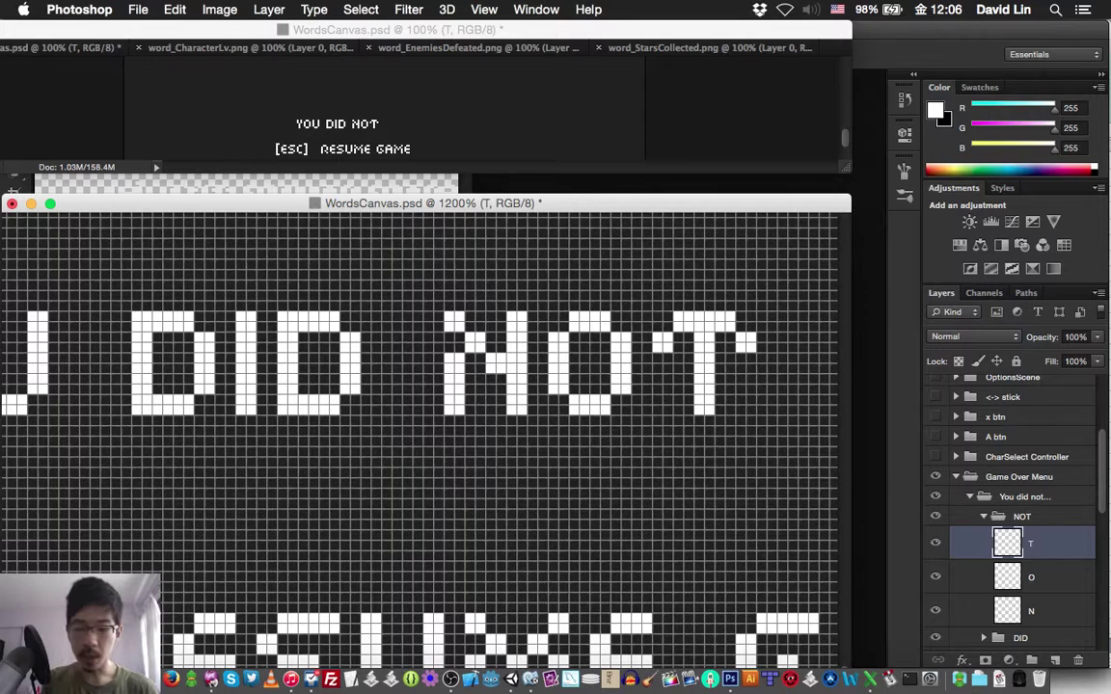
key(super+s)
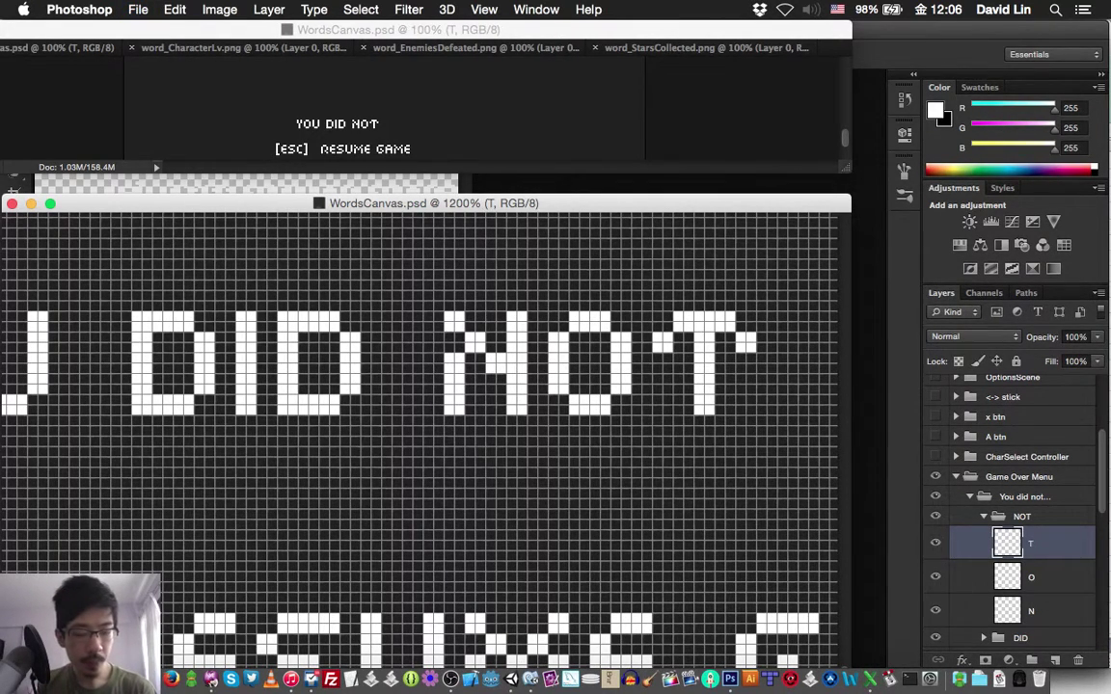
Collapse the NOT group and create a new group named REACH above it
click(984, 517)
key(super+g)
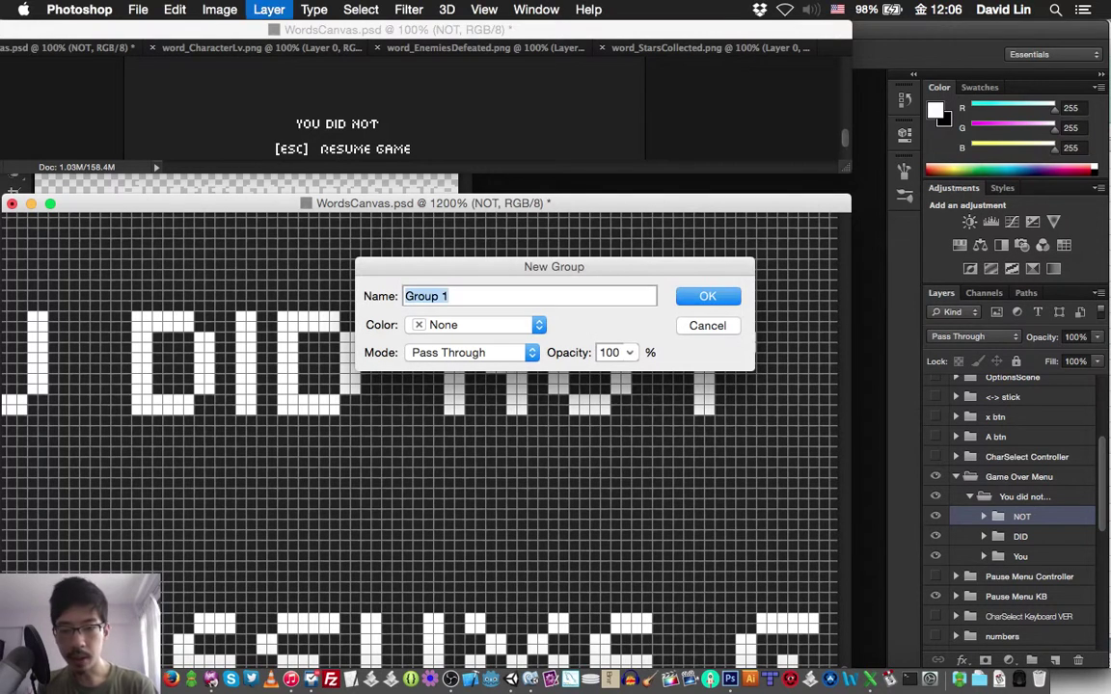
text(REACH)
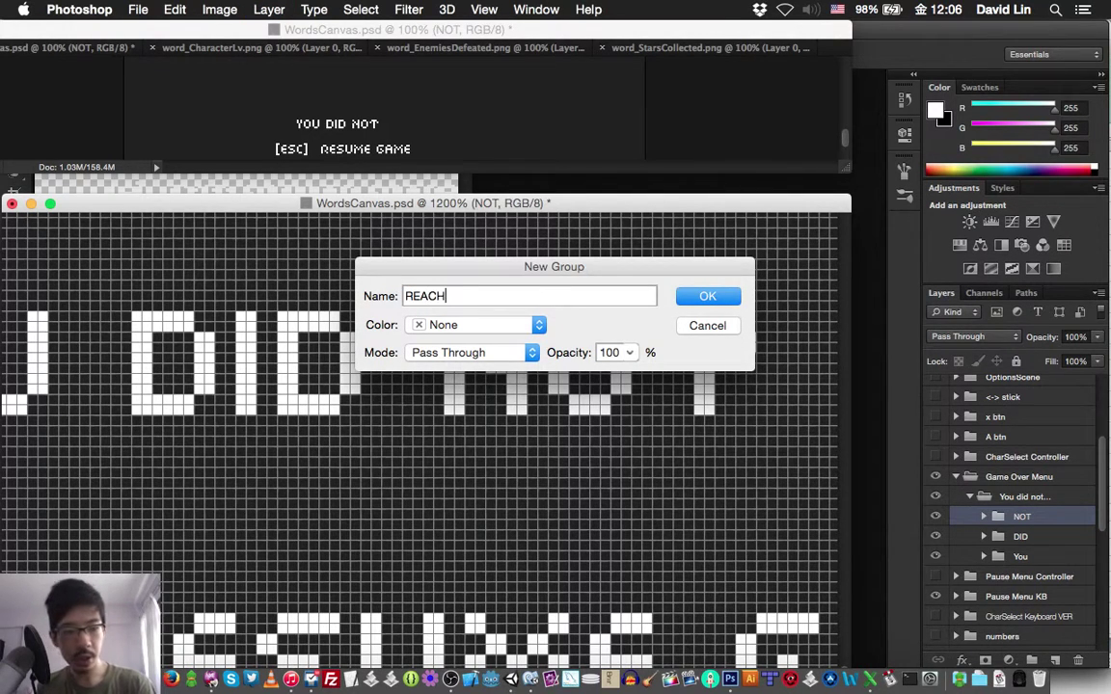
key(Return)
Create a new layer named R inside the REACH group and save the document
key(super+shift+n)
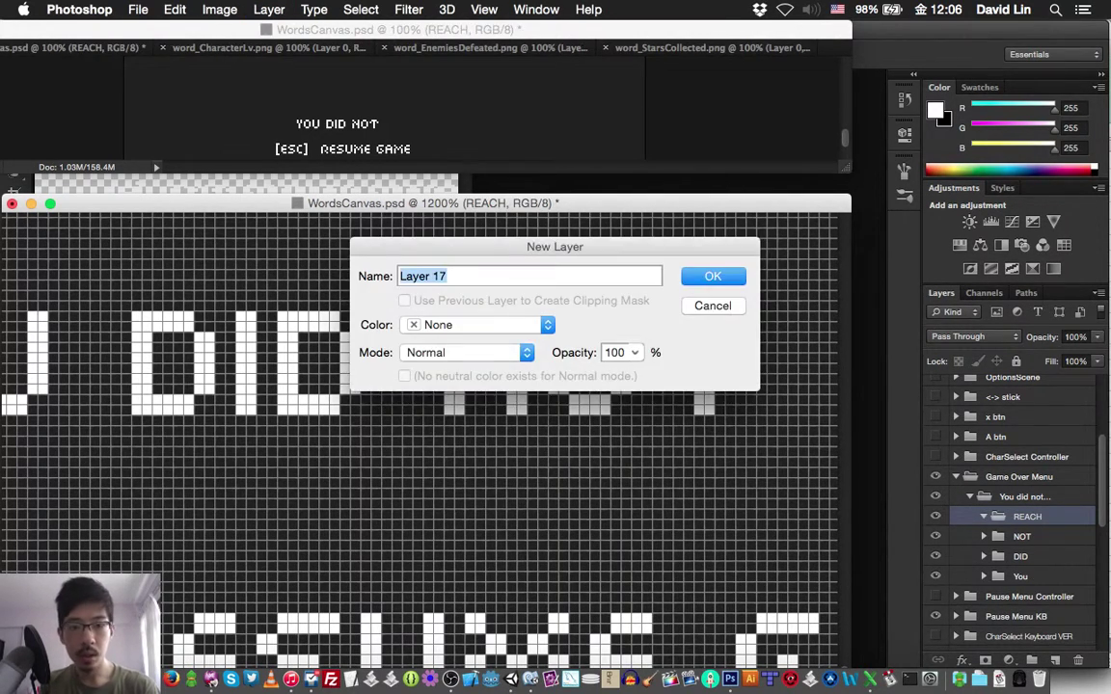
text(R)
key(Return)
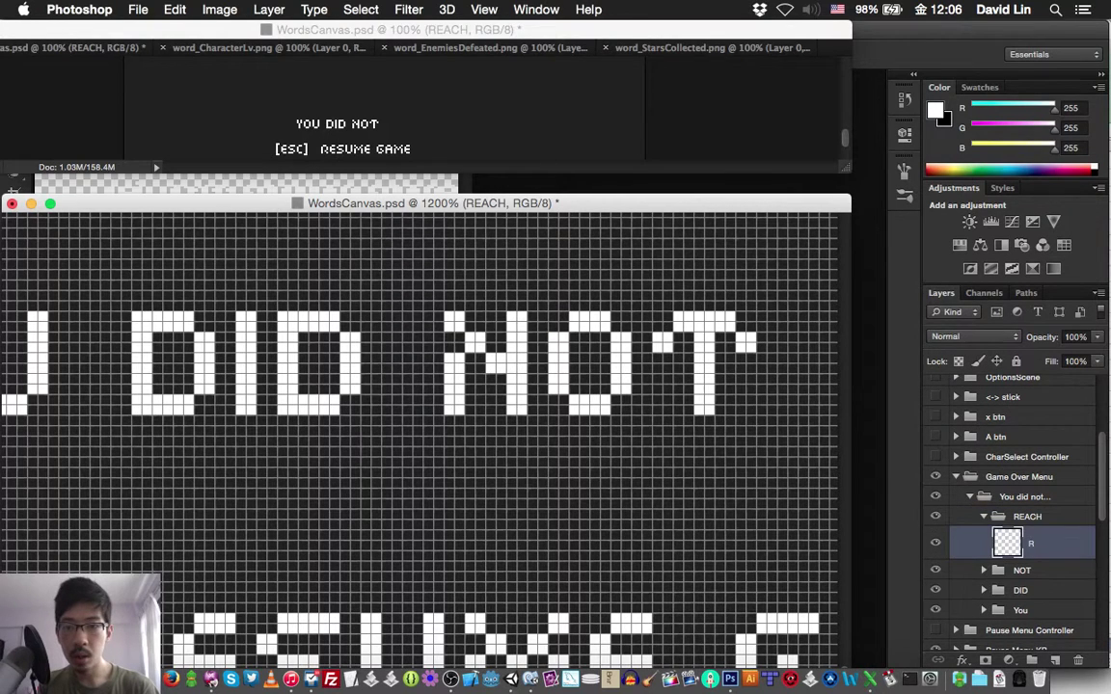
scroll(421, 439, right, 6)
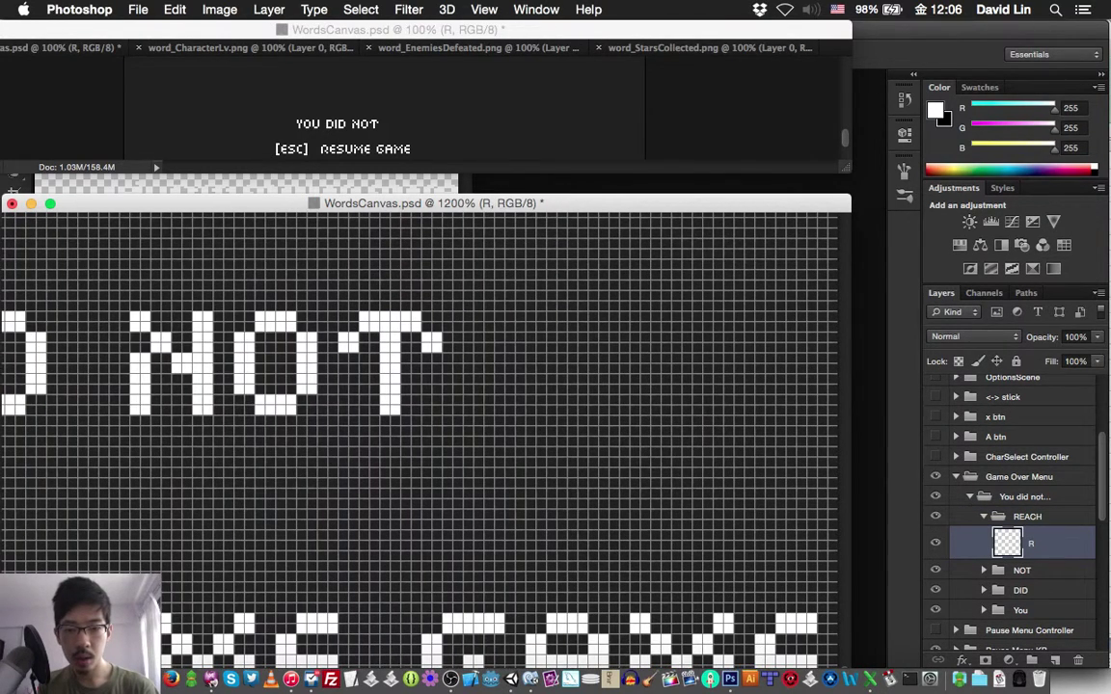
key(super+s)
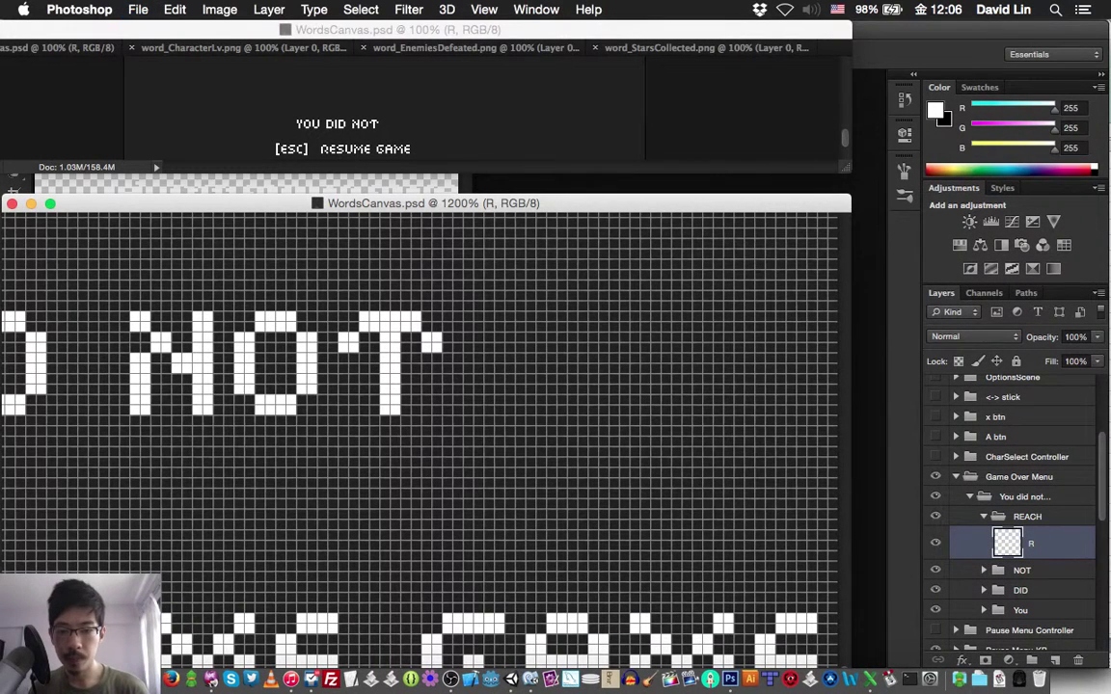
Draw the letter R in white pixels, about 8 pixels wide and 10 high, on the R layer after NOT
mouse_move(489, 348)
mouse_down()
mouse_move(479, 348)
mouse_move(530, 316)
mouse_move(551, 338)
mouse_move(541, 348)
mouse_move(550, 358)
mouse_move(520, 390)
mouse_move(541, 409)
mouse_up()
click(530, 327)
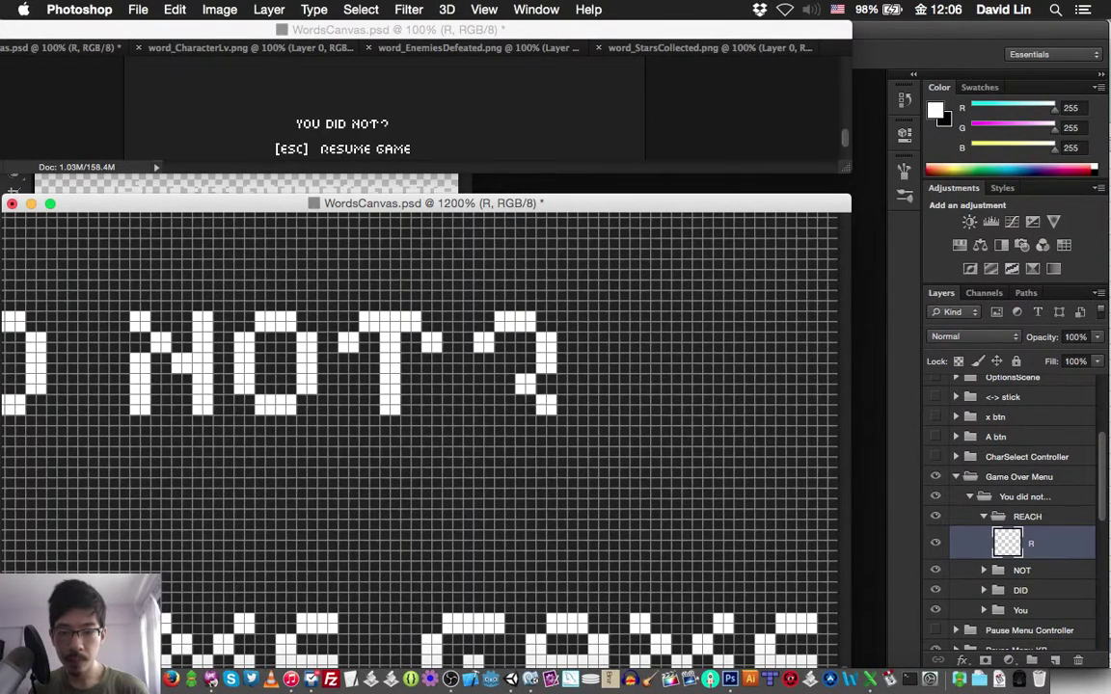
mouse_move(488, 358)
mouse_down()
mouse_move(478, 409)
mouse_move(489, 367)
mouse_up()
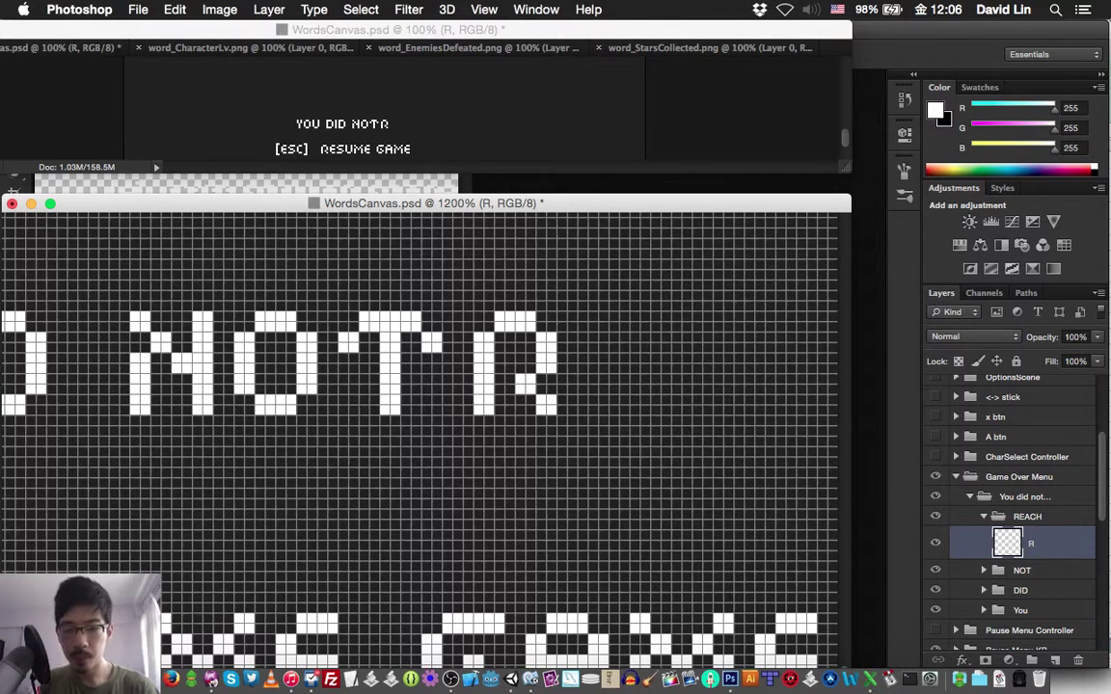
Nudge the R 5 pixels right to leave a word space after NOT
key(Right)
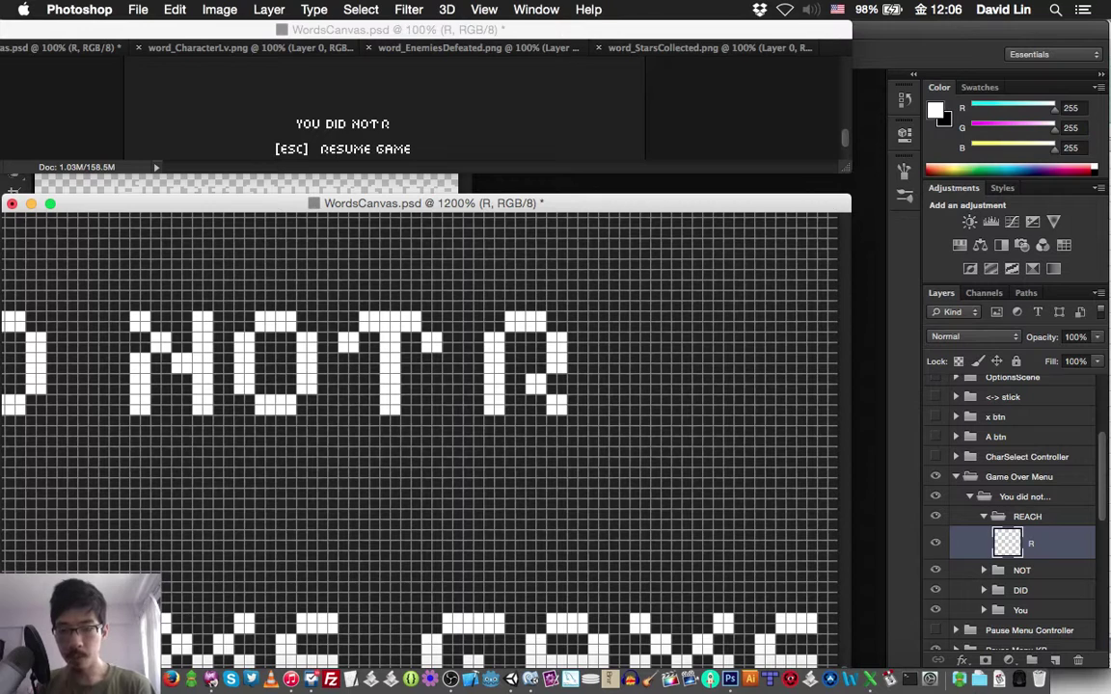
key(Right)
key(Right)
key(Right)
key(Right)
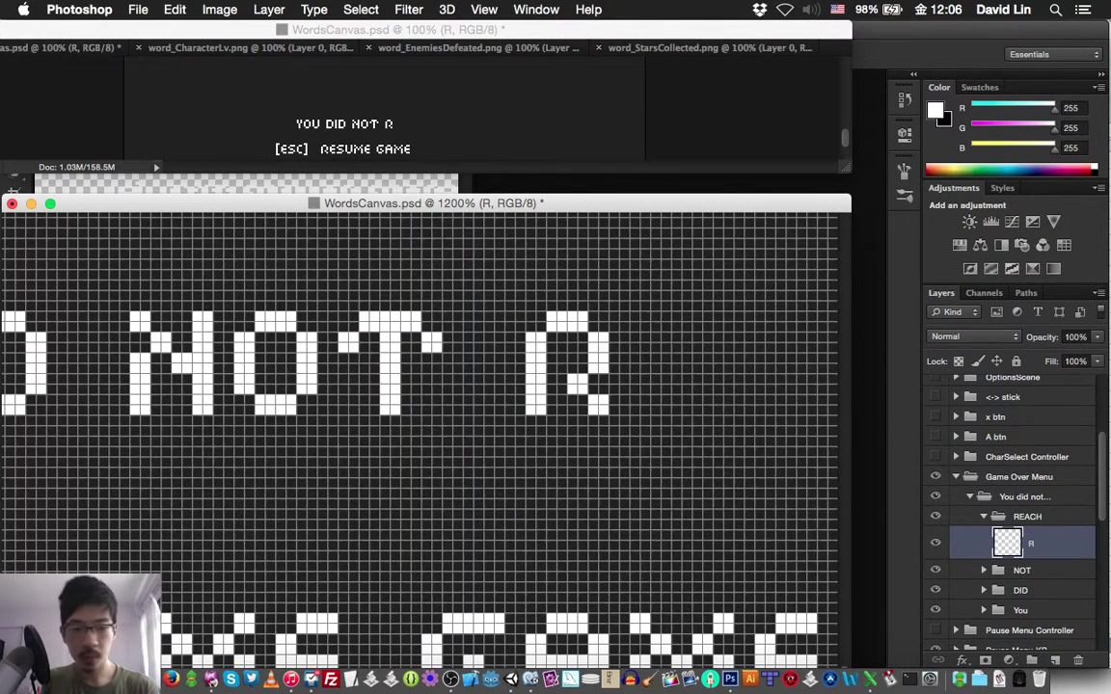
Create a layer named E above the R layer and draw the letter E, about 6 pixels wide, 2 pixels right of the R
key(super+shift+n)
text(E)
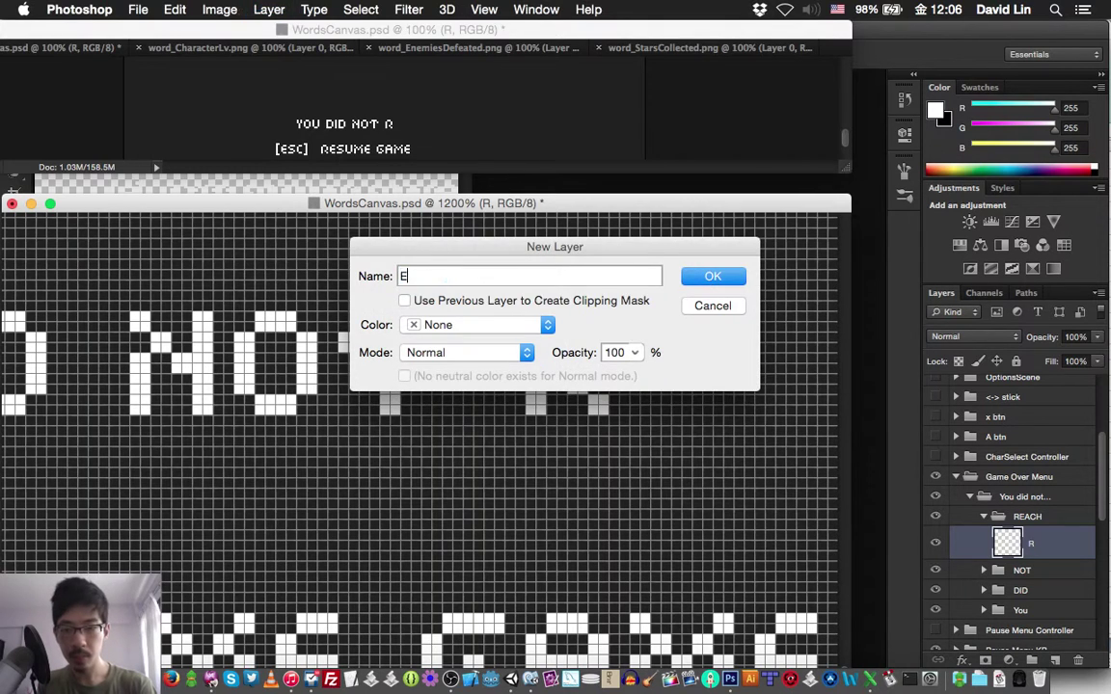
key(Return)
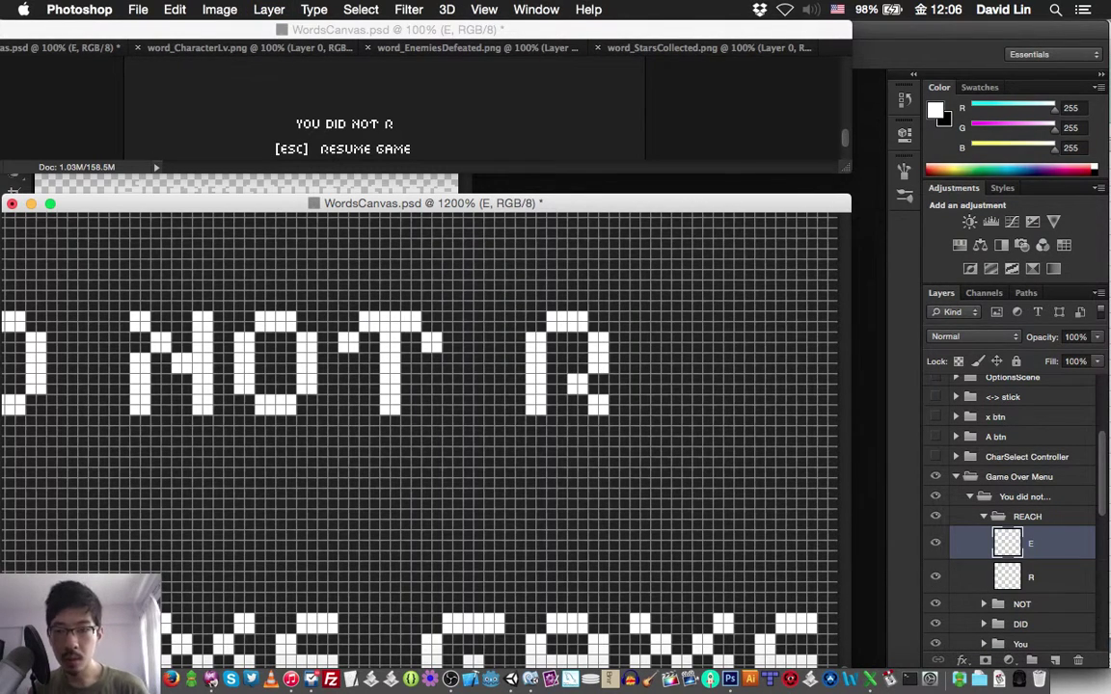
mouse_move(647, 338)
mouse_down()
mouse_move(646, 348)
mouse_move(667, 316)
mouse_move(687, 327)
mouse_move(676, 317)
mouse_up()
mouse_move(666, 358)
mouse_down()
mouse_move(655, 357)
mouse_move(686, 369)
mouse_move(676, 357)
mouse_move(634, 368)
mouse_move(635, 389)
mouse_move(645, 390)
mouse_move(645, 368)
mouse_move(663, 400)
mouse_move(686, 410)
mouse_move(676, 400)
mouse_up()
Create a layer named A above the E layer, draw the letter A about 8 pixels wide after the E, and save the document
key(super+shift+n)
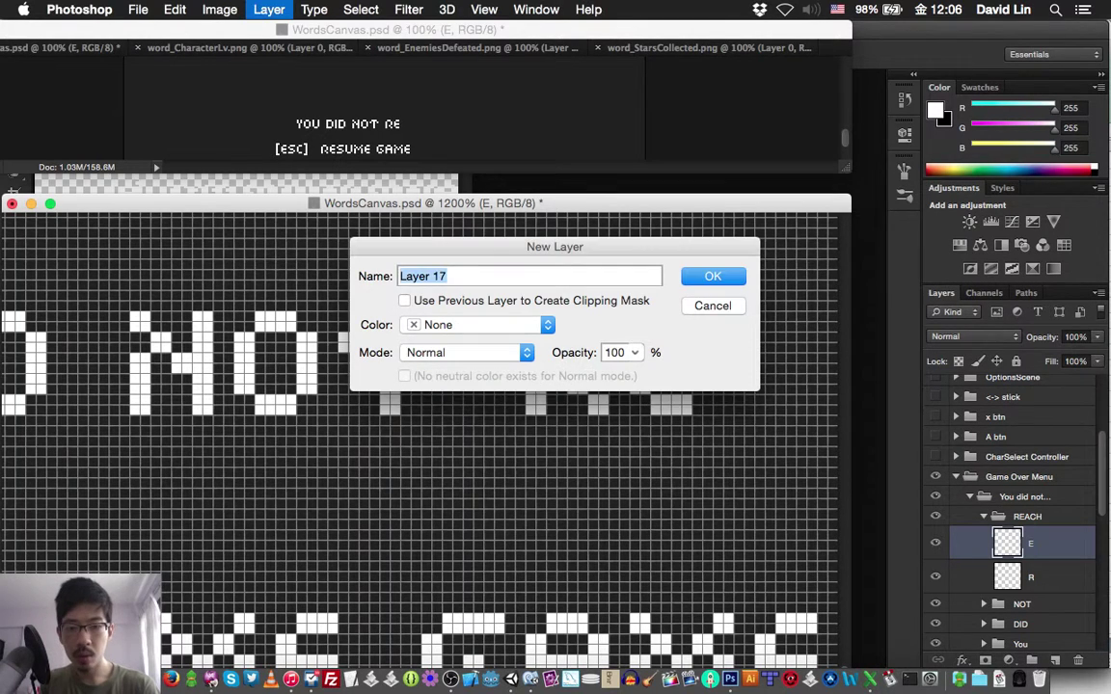
text(A)
key(Return)
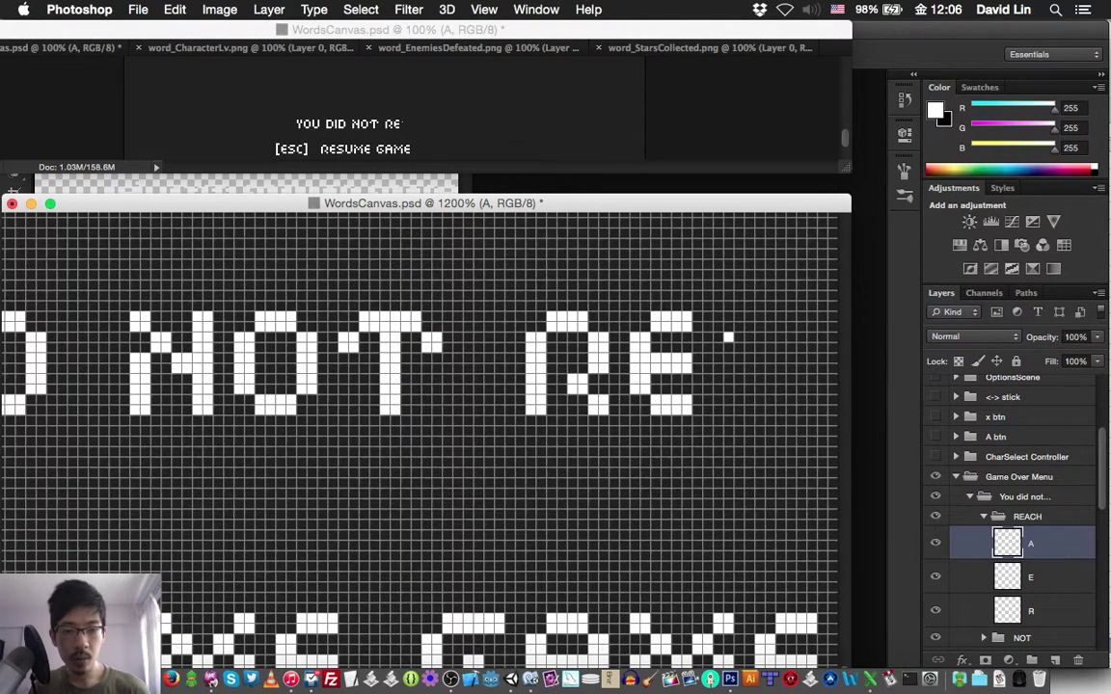
mouse_move(728, 338)
mouse_down()
mouse_move(728, 348)
mouse_move(738, 316)
mouse_move(769, 316)
mouse_move(759, 316)
mouse_move(780, 347)
mouse_move(718, 358)
mouse_move(728, 368)
mouse_move(790, 369)
mouse_move(790, 357)
mouse_move(739, 358)
mouse_move(719, 378)
mouse_move(718, 410)
mouse_move(729, 389)
mouse_move(789, 379)
mouse_move(780, 409)
mouse_move(790, 390)
mouse_up()
click(790, 347)
key(super+s)
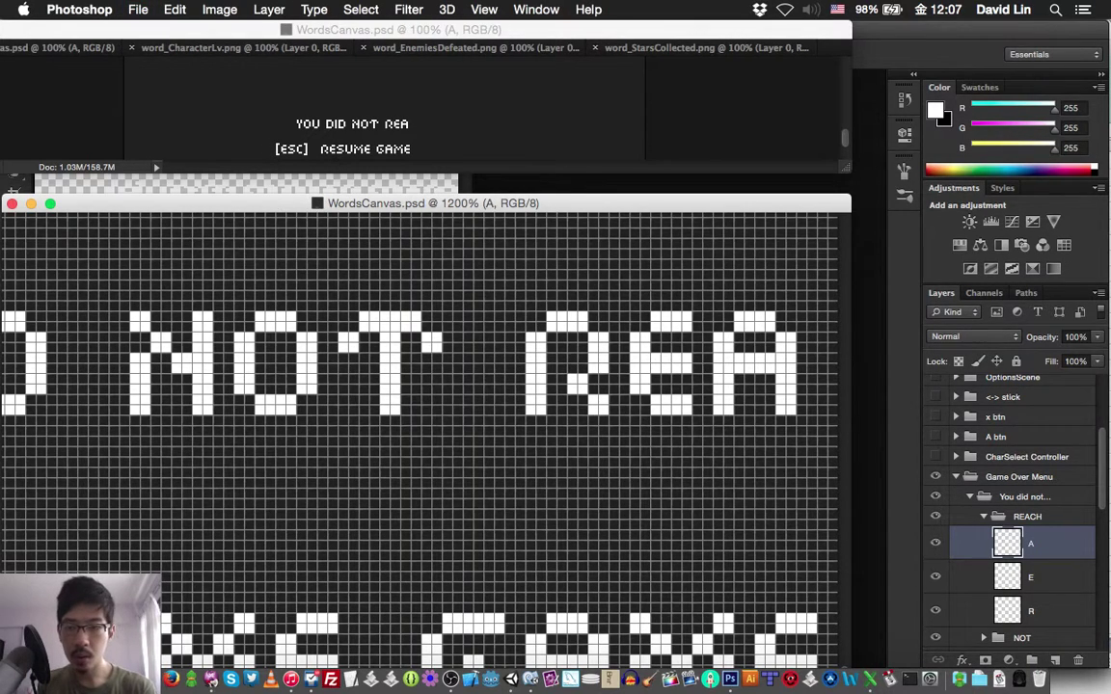
Create a new layer named C above the A layer in the REACH group
key(super+shift+n)
text(C)
key(Return)
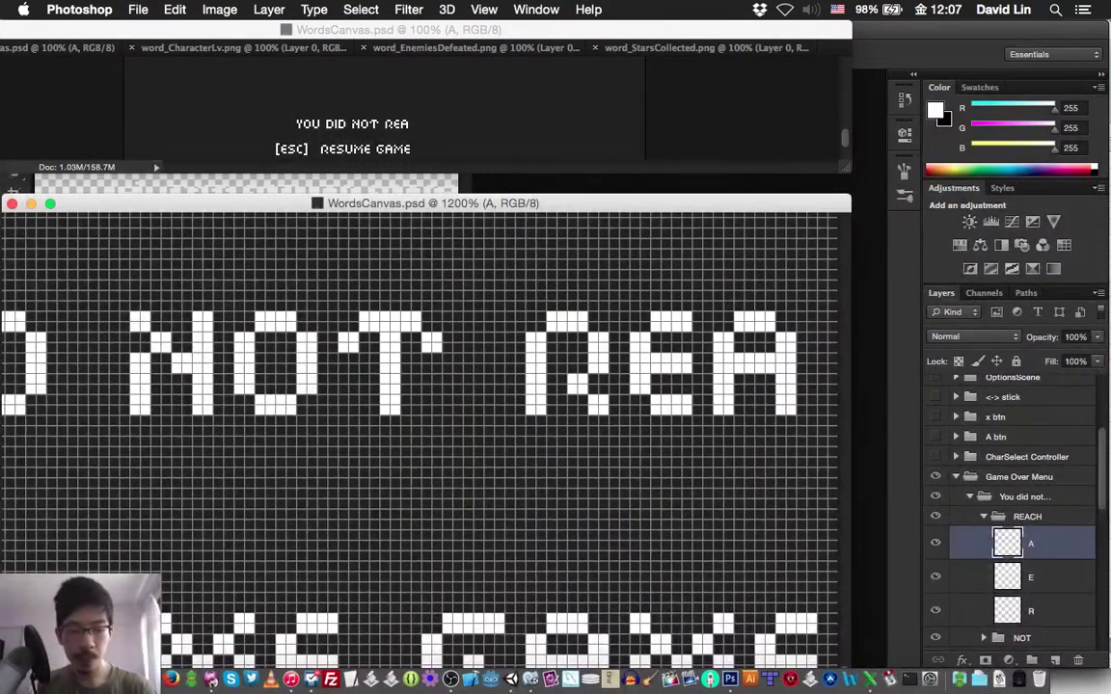
Draw the letter C about 6 pixels wide on the C layer, 2 pixels right of the A
scroll(424, 439, right, 3)
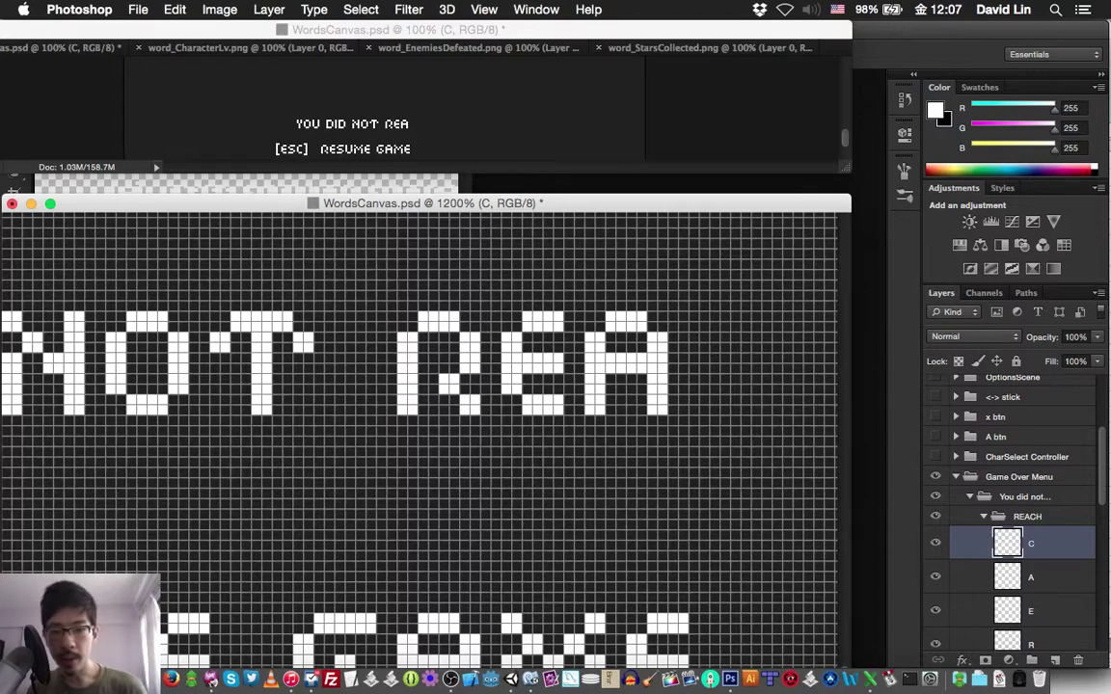
mouse_move(704, 336)
mouse_down()
mouse_move(694, 347)
mouse_move(724, 325)
mouse_move(746, 327)
mouse_move(735, 317)
mouse_up()
mouse_move(704, 358)
mouse_down()
mouse_move(693, 368)
mouse_move(704, 368)
mouse_move(704, 388)
mouse_move(736, 410)
mouse_move(745, 399)
mouse_move(736, 399)
mouse_up()
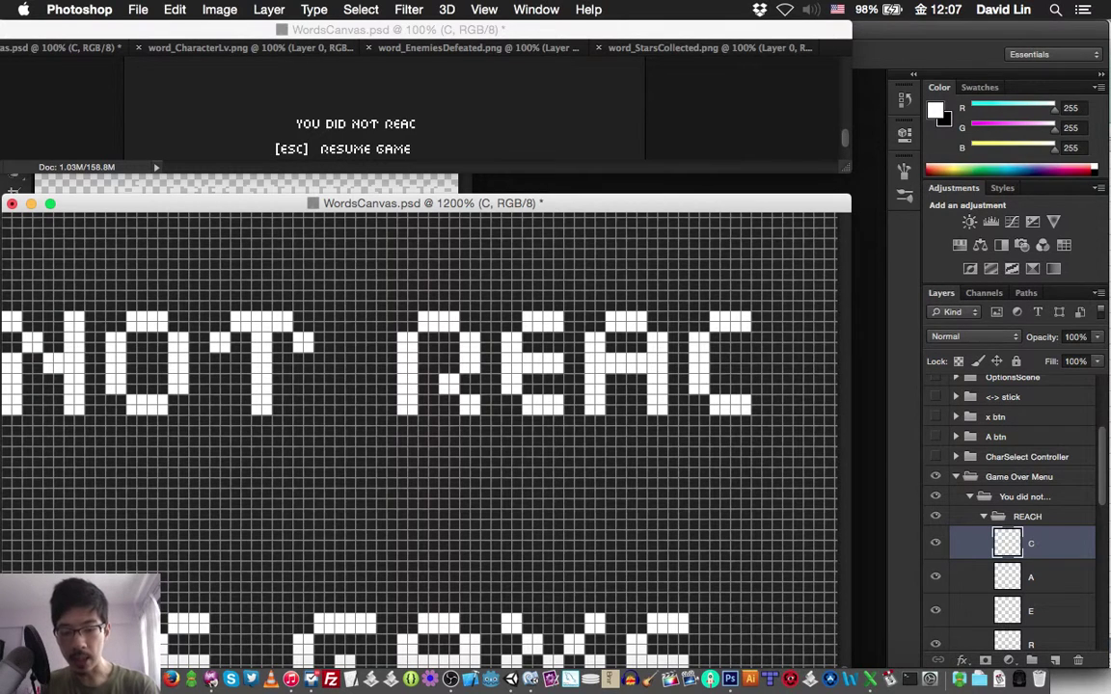
Create a layer named H above the C layer, draw the letter H about 8 pixels wide after the C, and save the document
key(super+shift+n)
text(H)
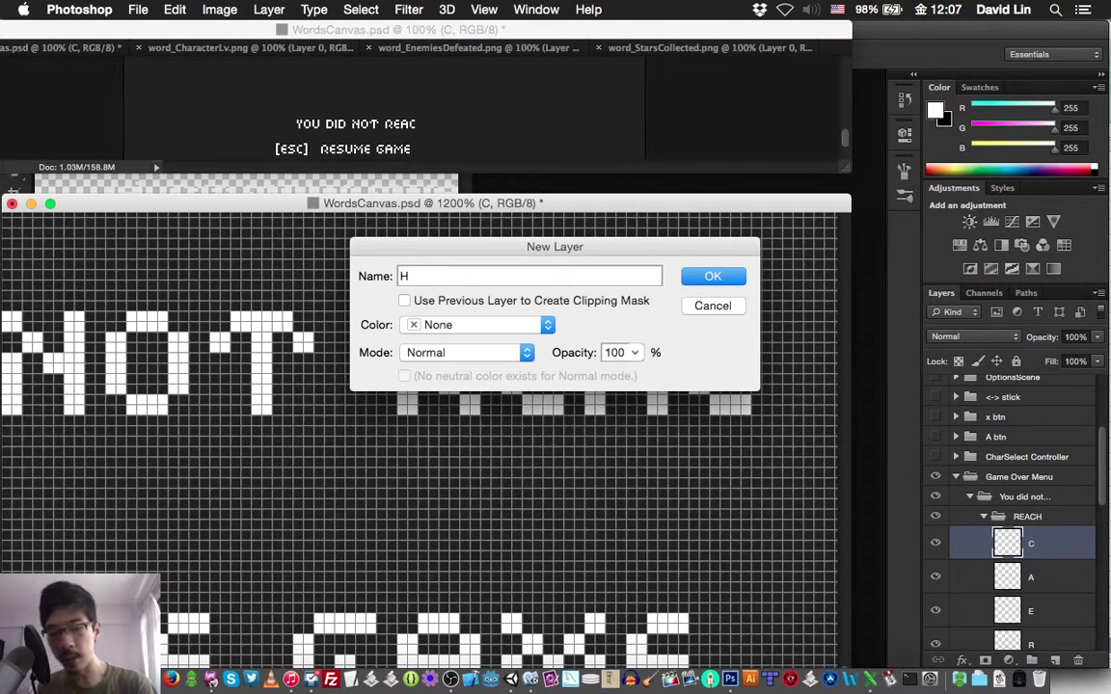
key(Return)
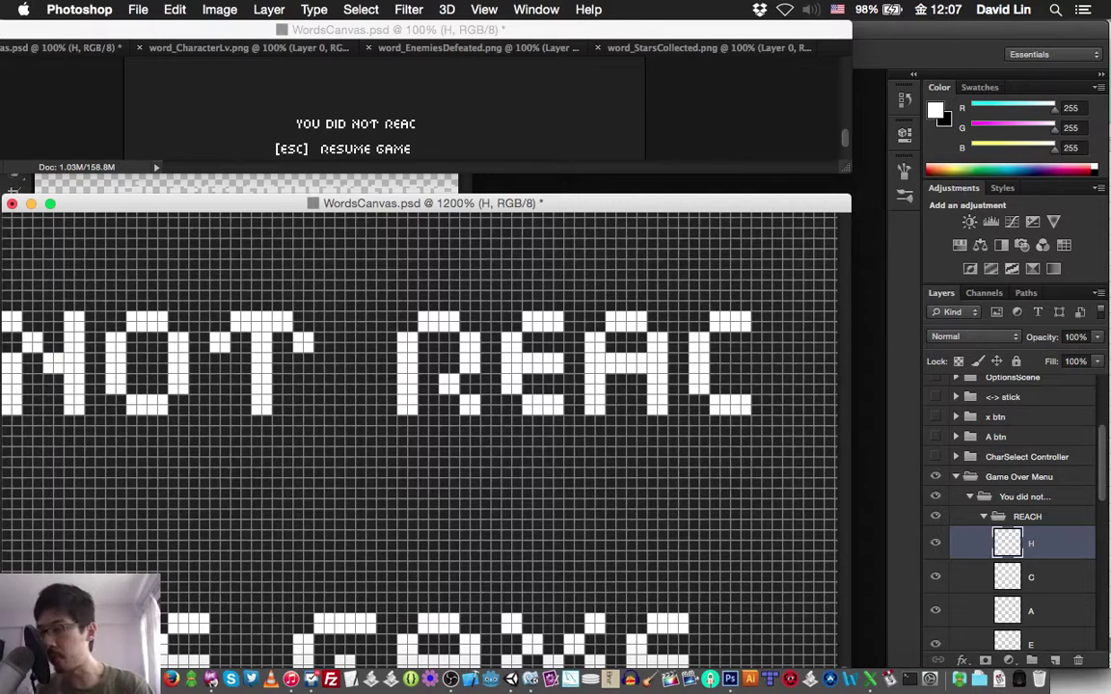
scroll(419, 440, right, 3)
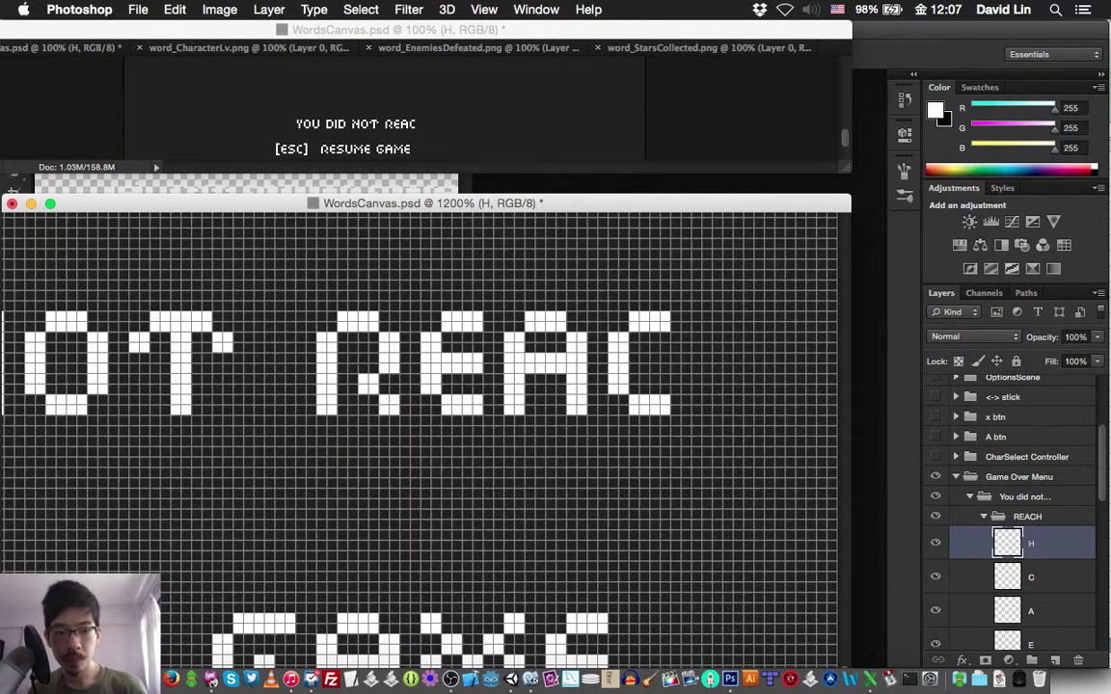
mouse_move(706, 326)
mouse_down()
mouse_move(707, 316)
mouse_move(696, 338)
mouse_move(727, 368)
mouse_move(748, 369)
mouse_move(737, 358)
mouse_move(759, 316)
mouse_move(759, 347)
mouse_move(769, 337)
mouse_up()
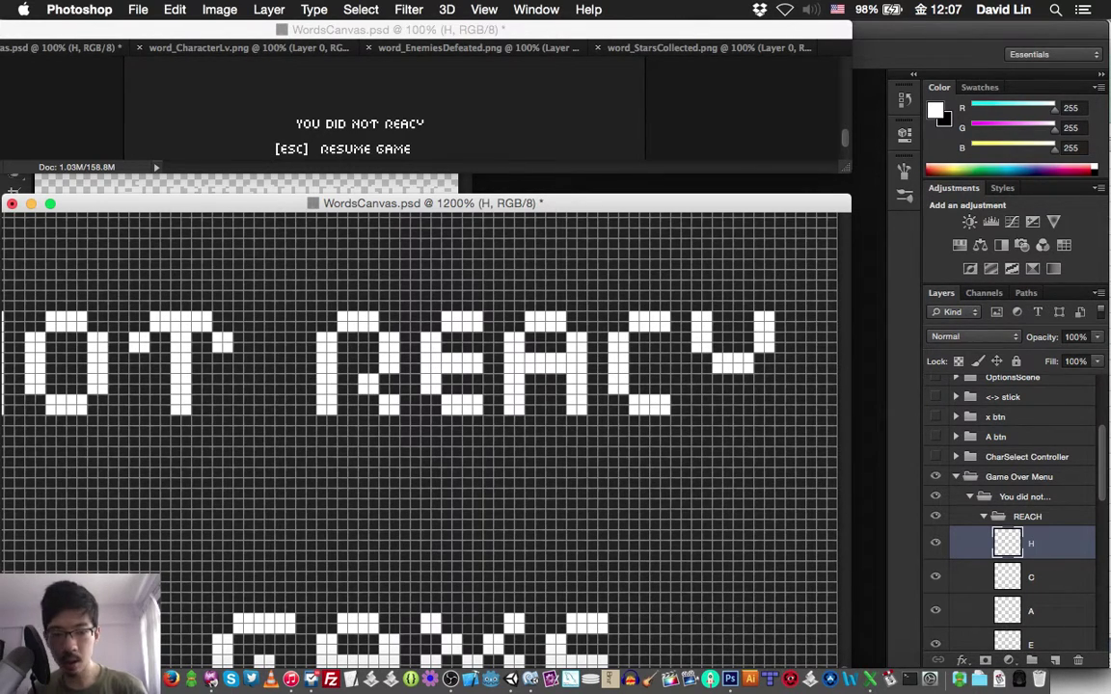
mouse_move(707, 358)
mouse_down()
mouse_move(696, 410)
mouse_move(707, 370)
mouse_move(759, 410)
mouse_move(770, 368)
mouse_up()
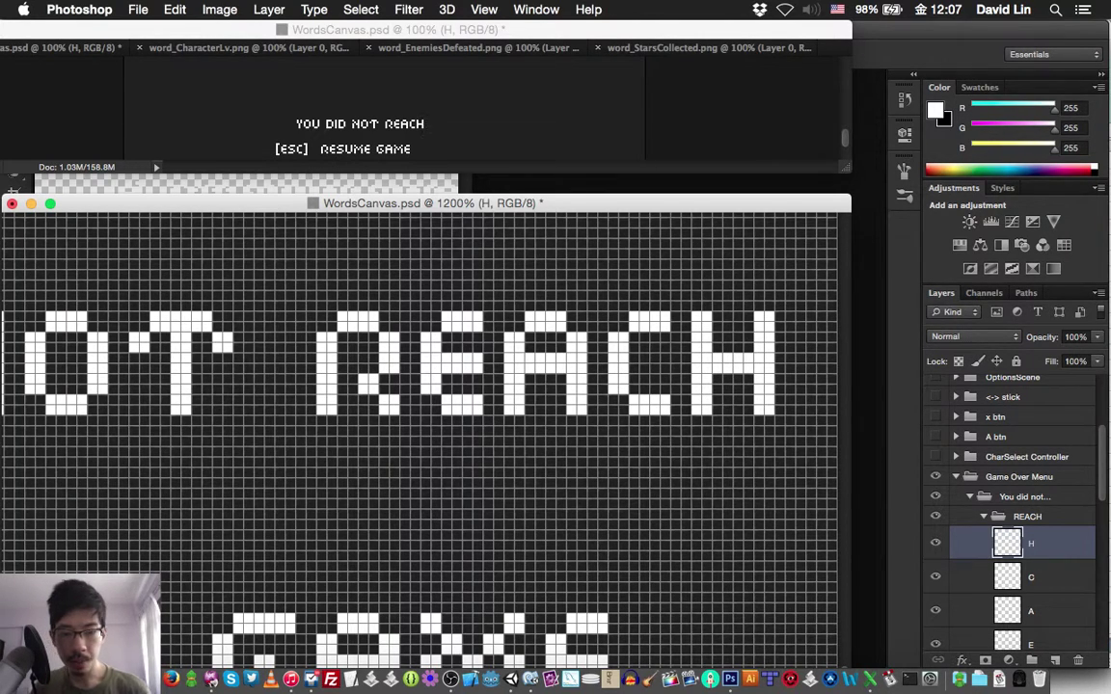
key(super+s)
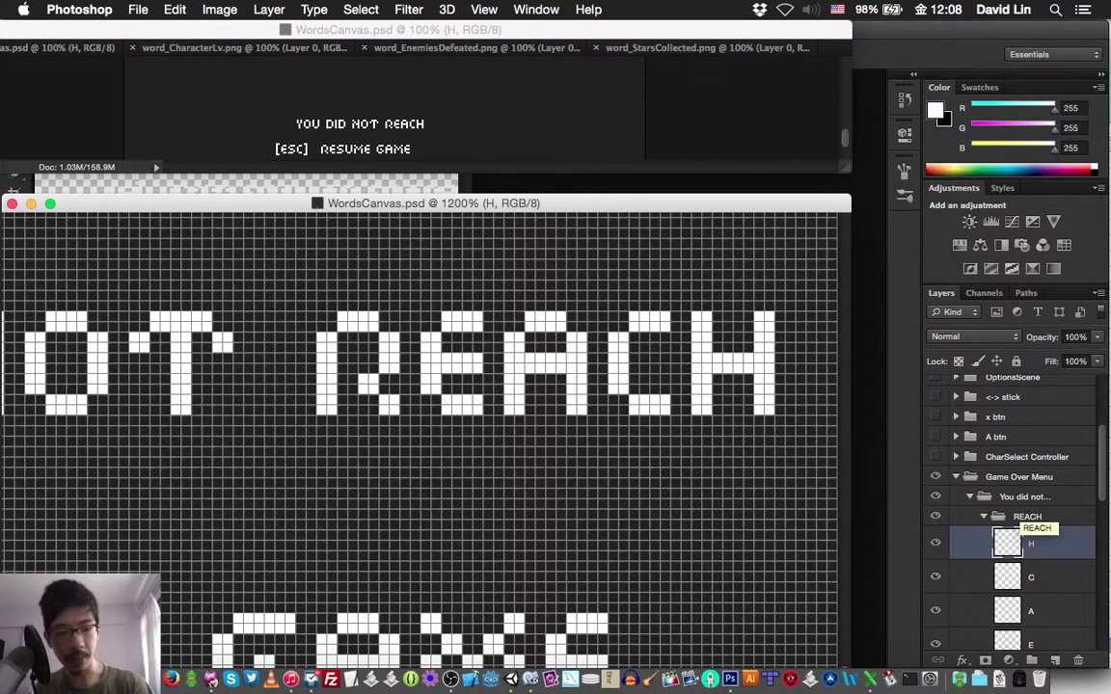
Collapse the REACH group and nudge the whole "You did not..." group 10 pixels left
click(983, 517)
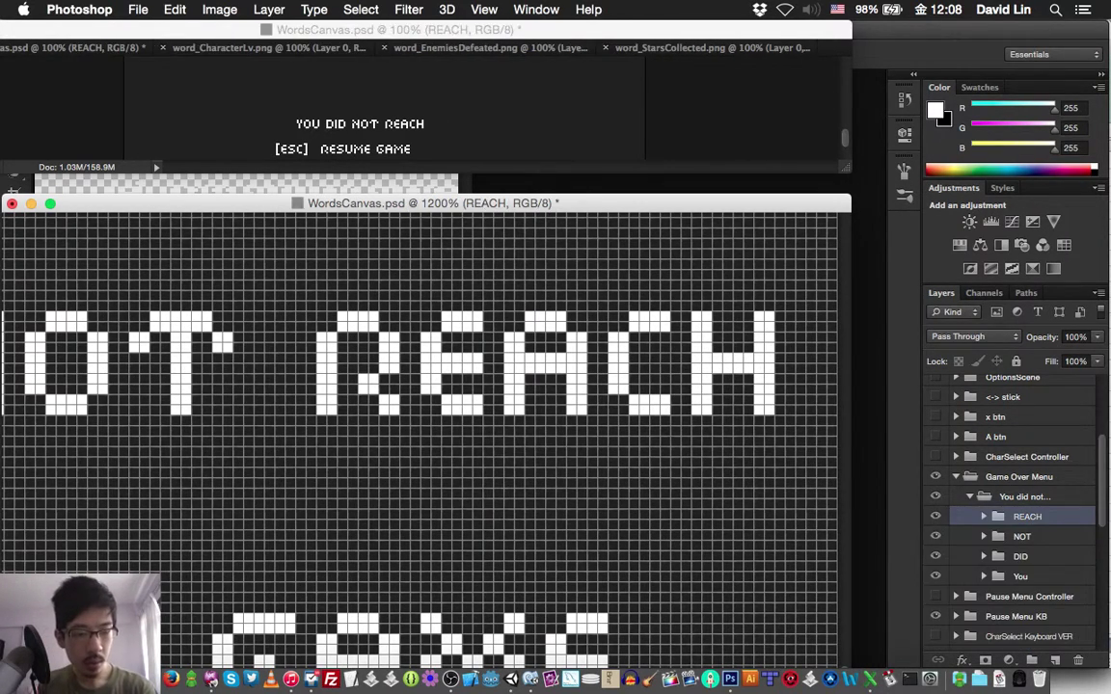
click(1024, 496)
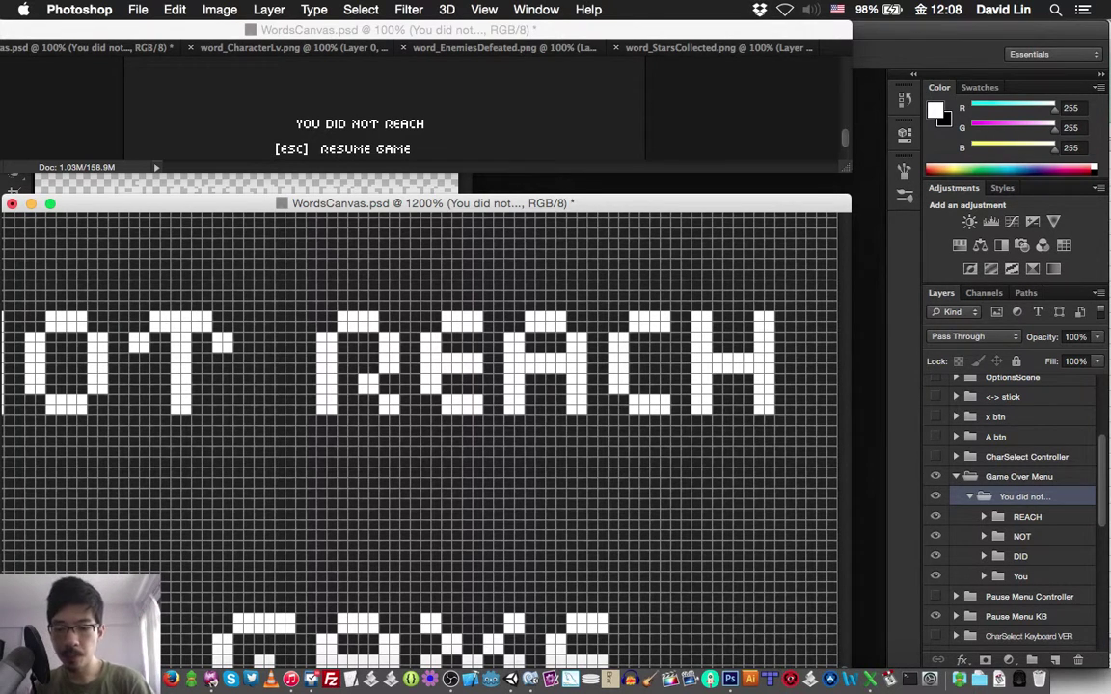
key(shift+Left)
Check the stream chat in Colloquy and the streaming status in OBS, and return to Photoshop
click(218, 667)
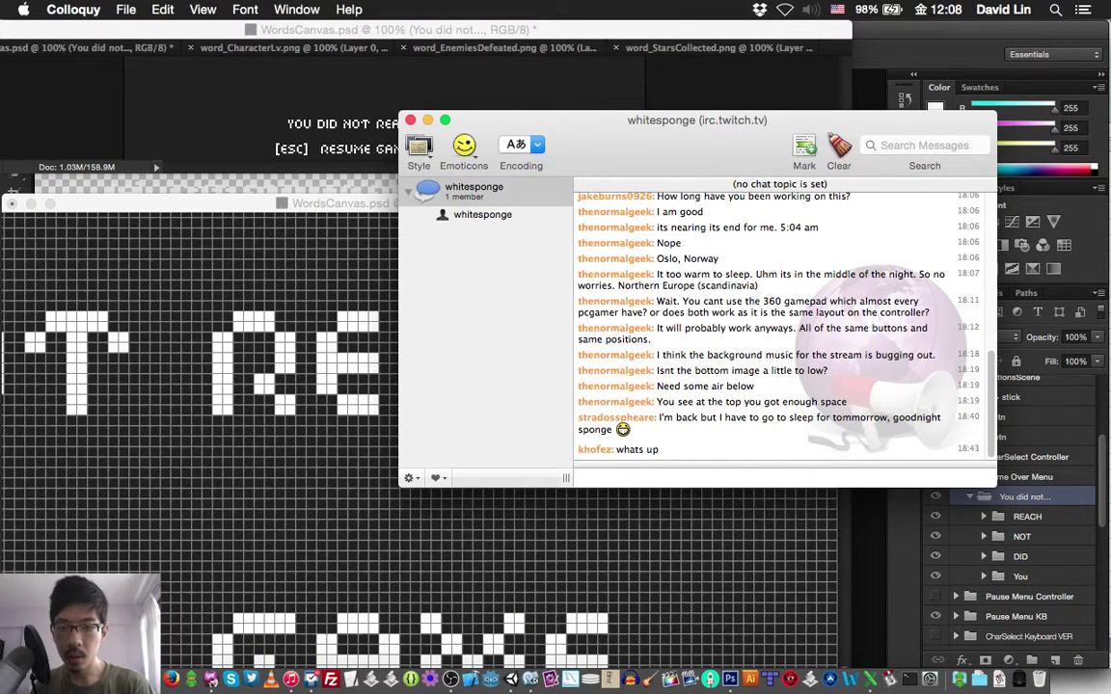
key(super+Tab)
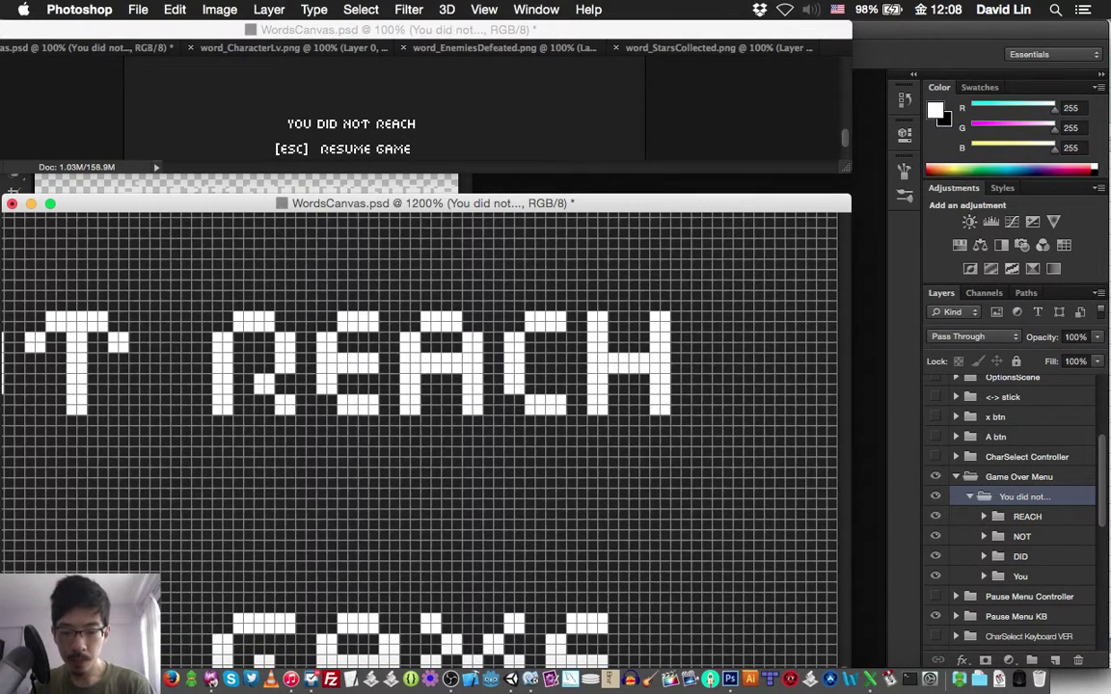
click(453, 663)
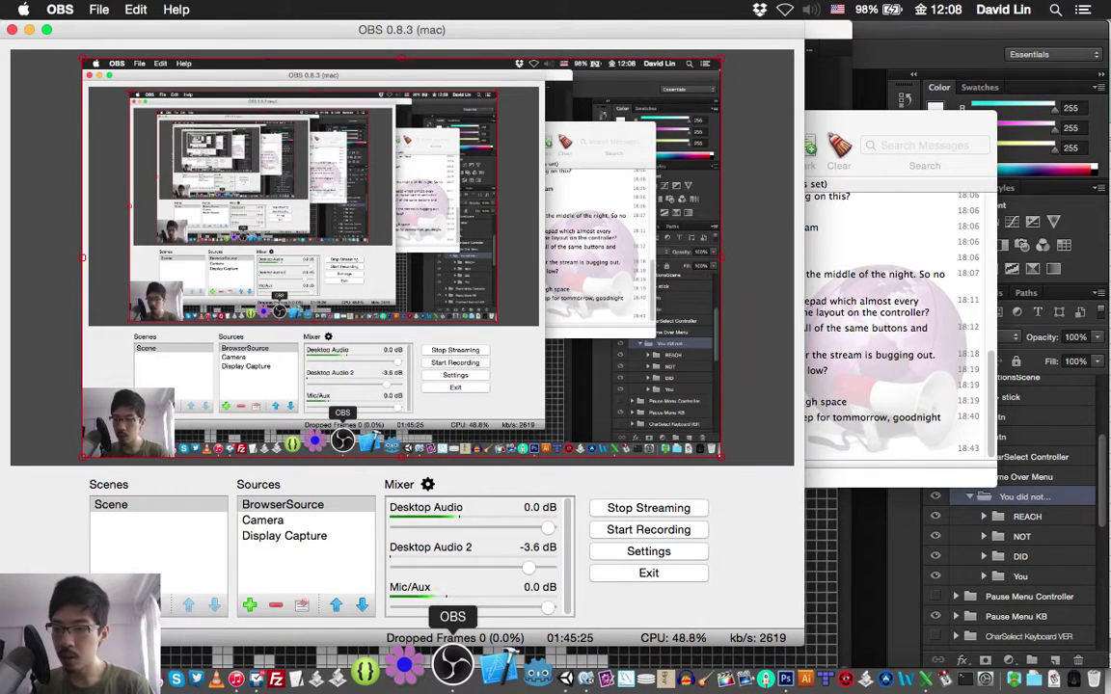
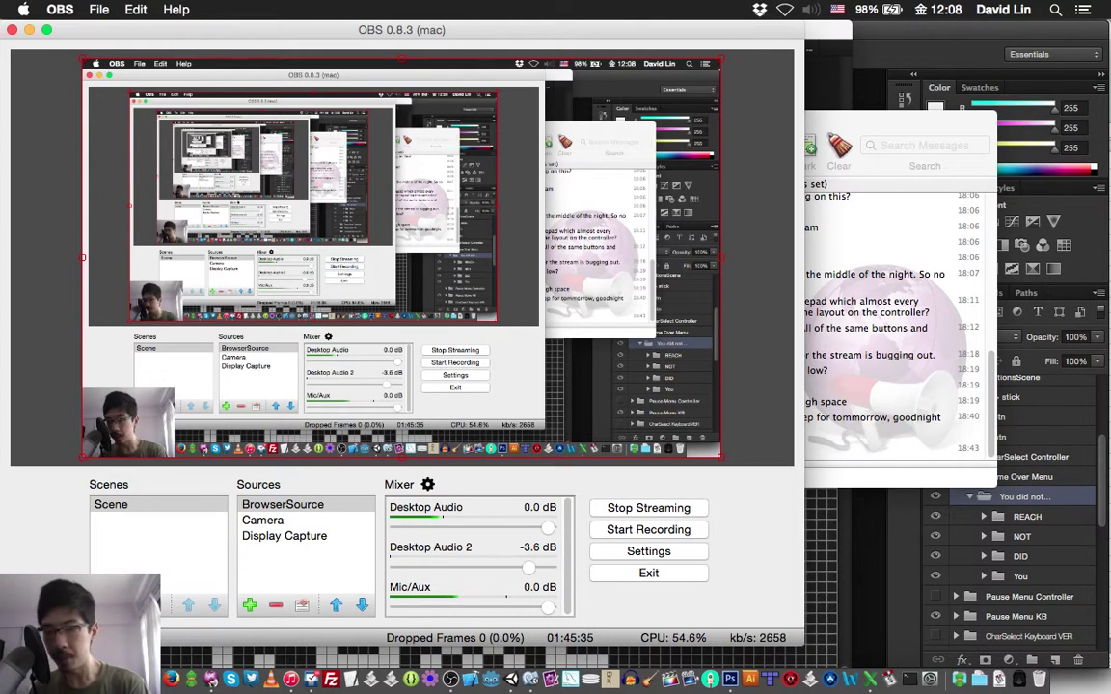
key(super+Tab)
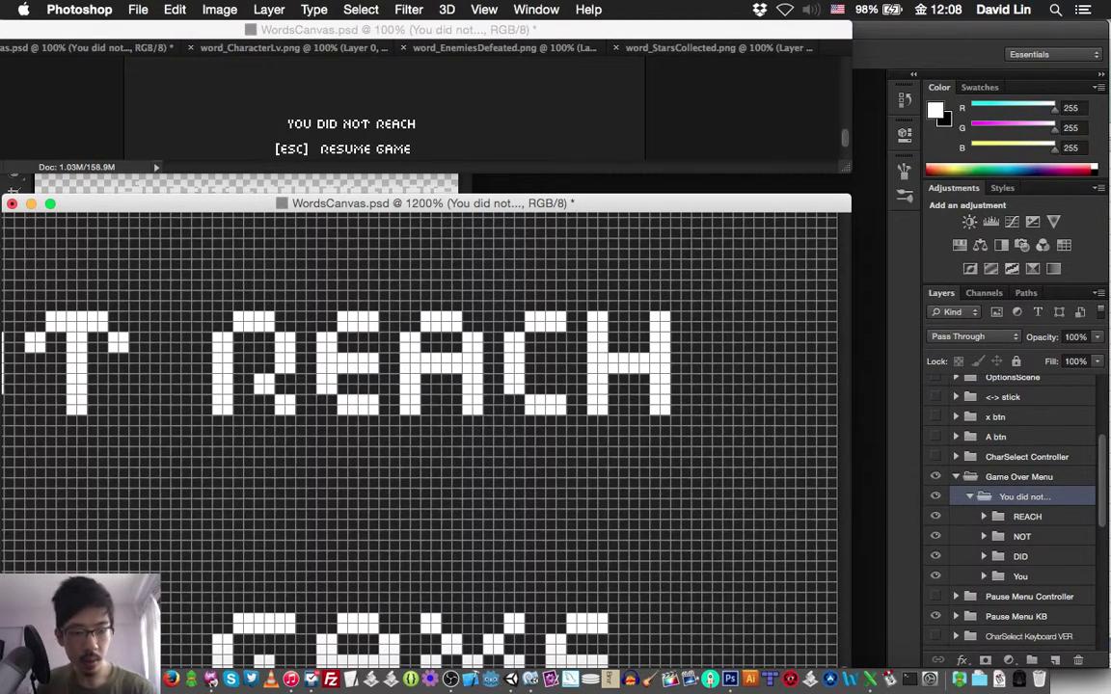
Create a group named THE and place it inside the "You did not..." group above REACH
key(super+g)
text(THE)
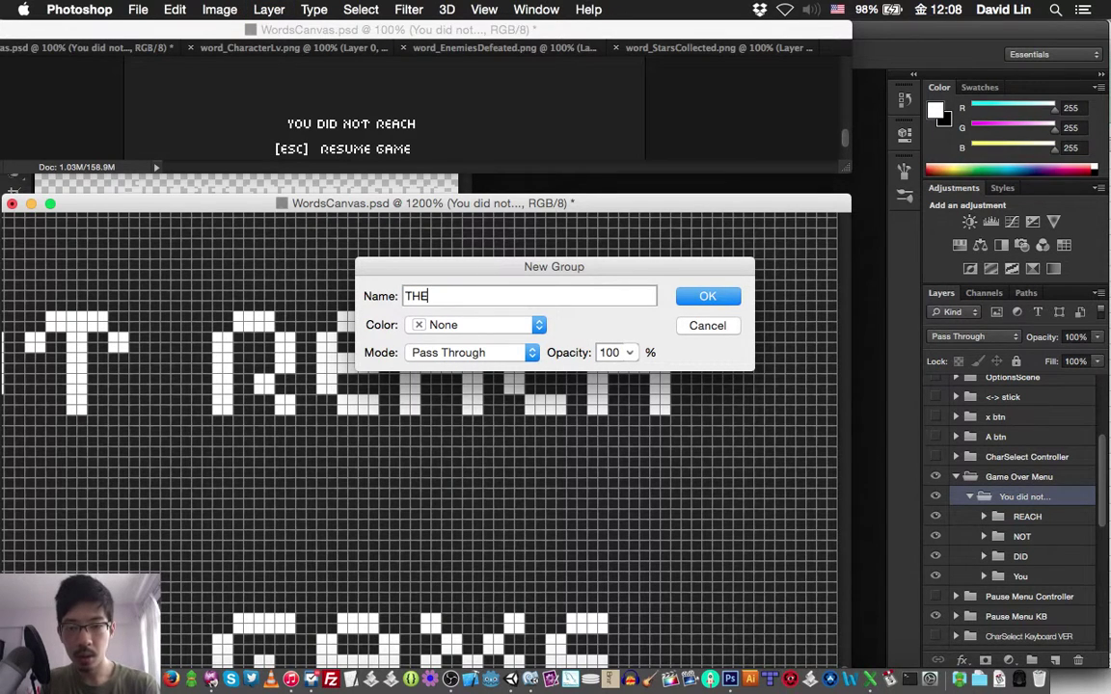
key(Return)
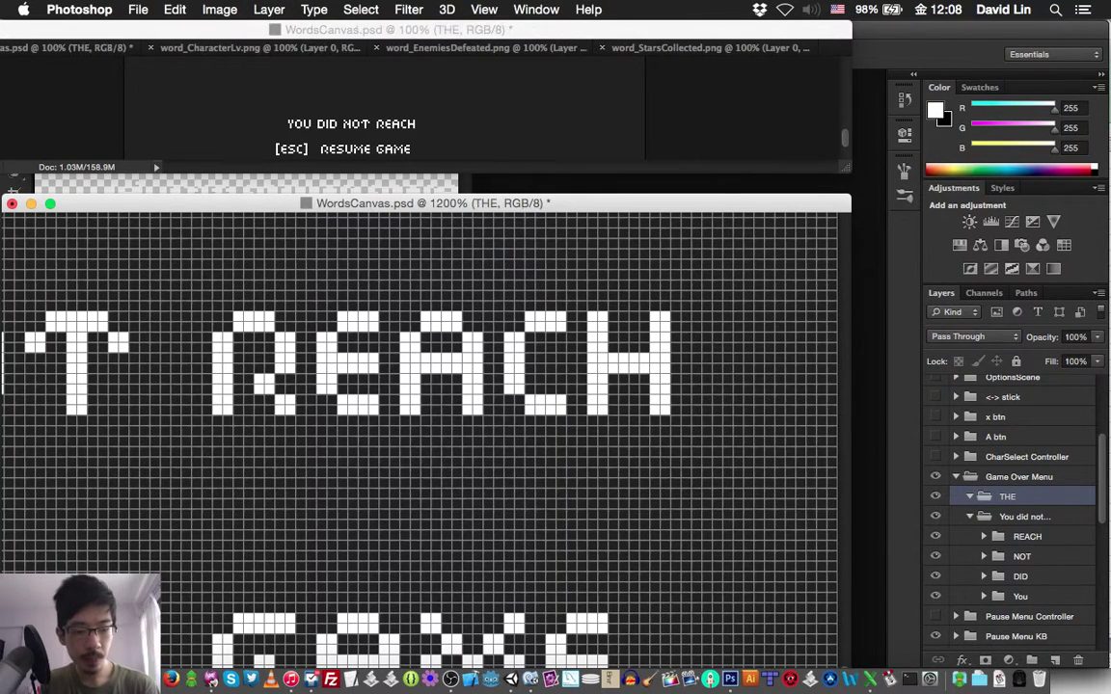
key(super+[)
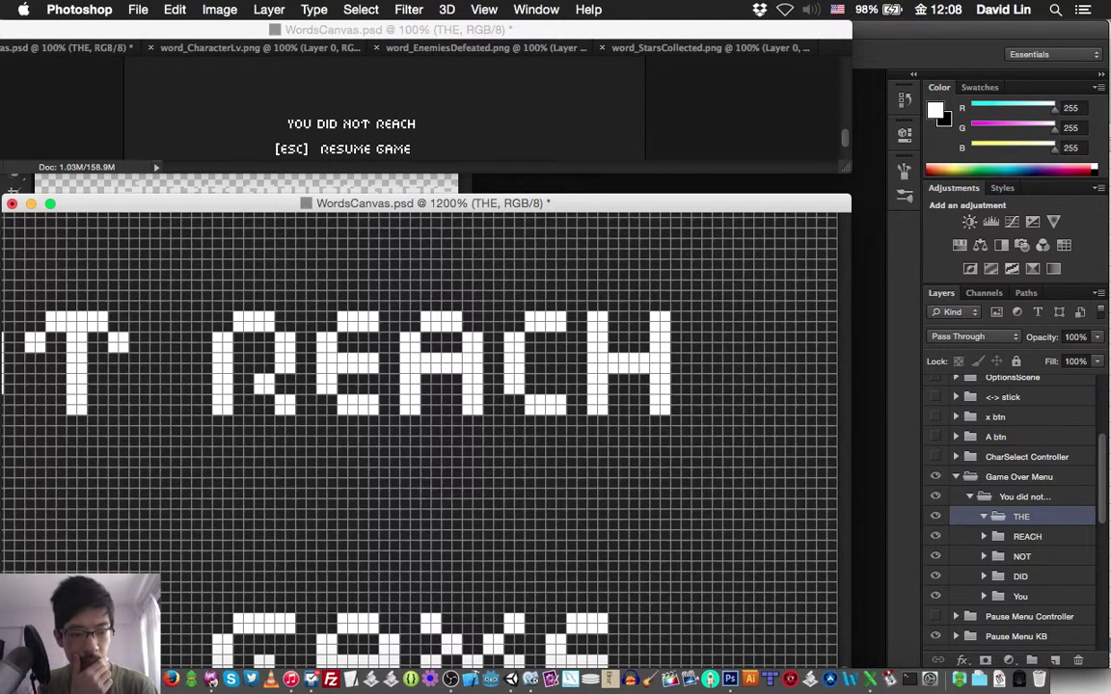
Duplicate the T layer from the NOT group and move the copy up into the THE group
click(983, 556)
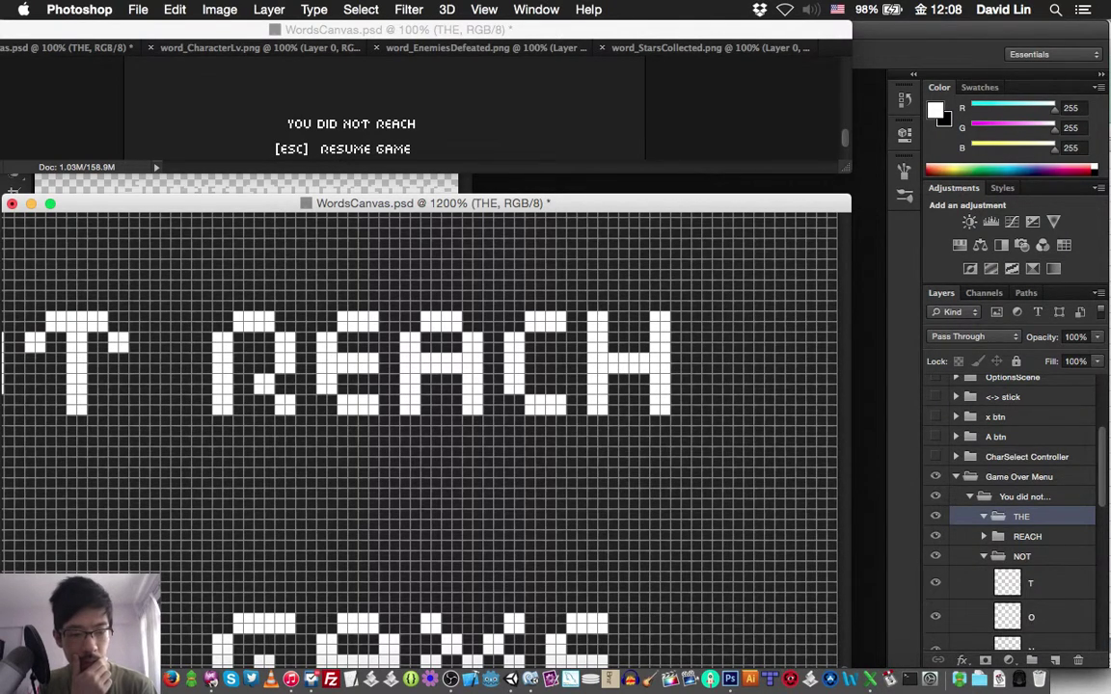
click(1030, 583)
key(super+j)
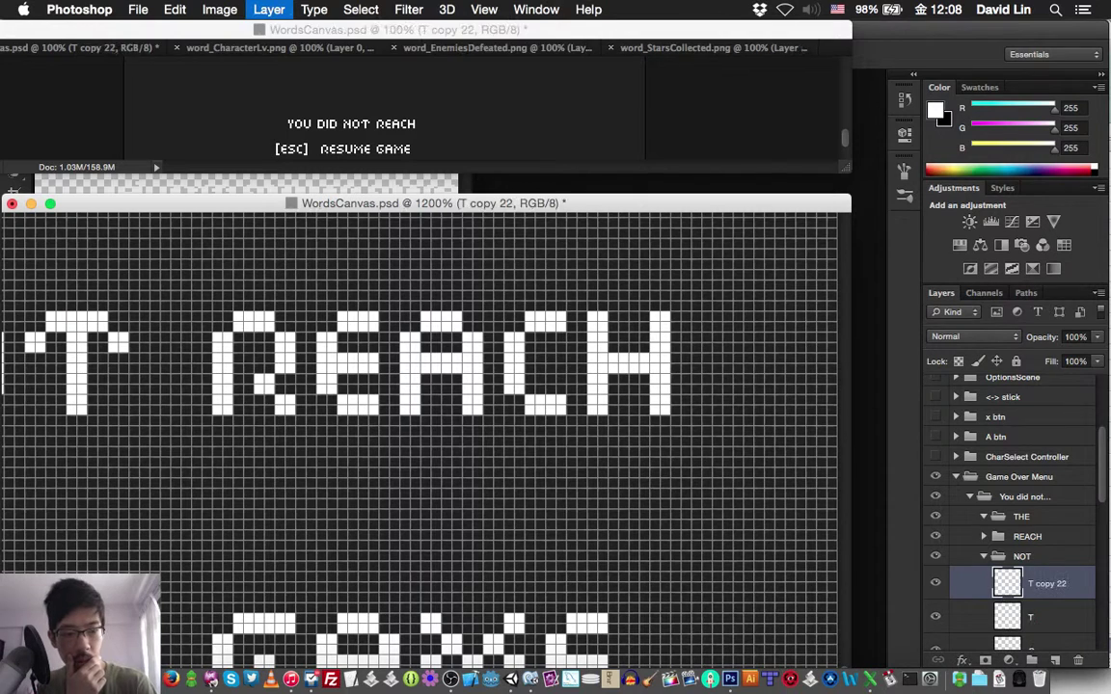
key(super+])
key(super+bracketright)
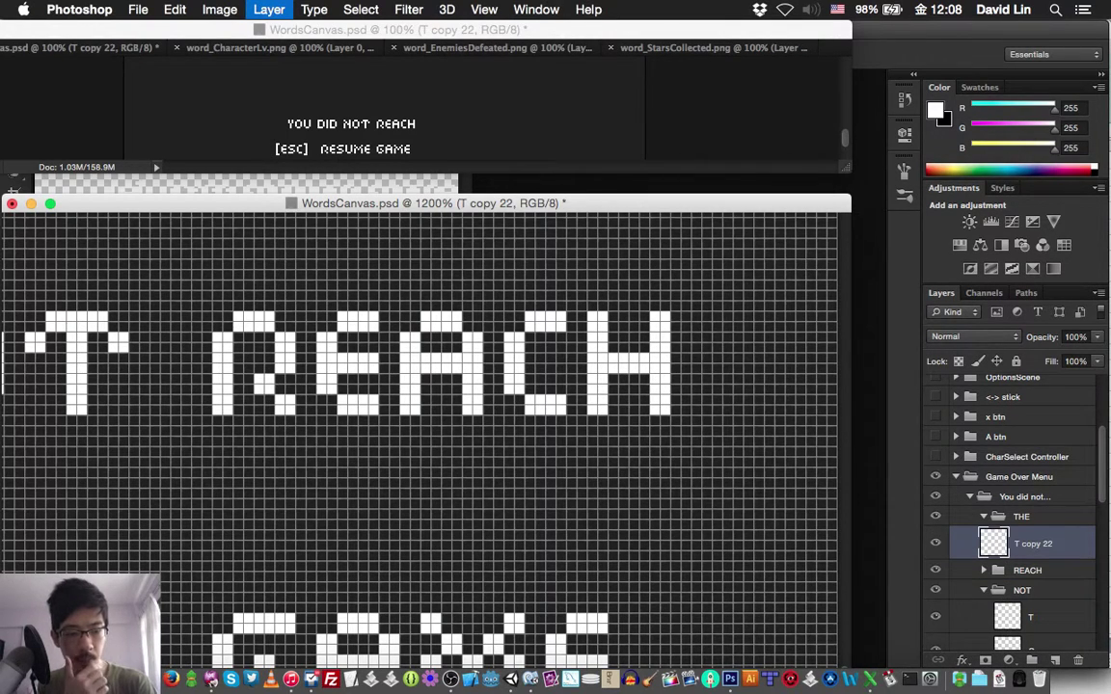
key(super+bracketright)
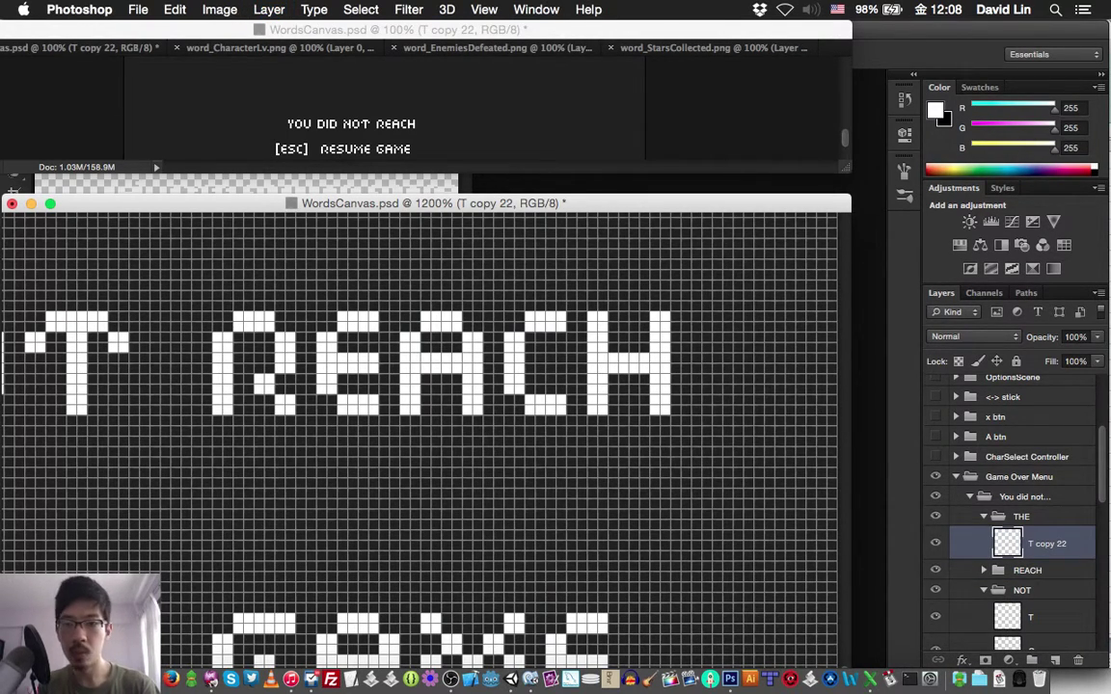
Nudge the T copy 70 pixels right to start a new word after REACH
key(shift+Right)
key(shift+Right)
key(shift+Right)
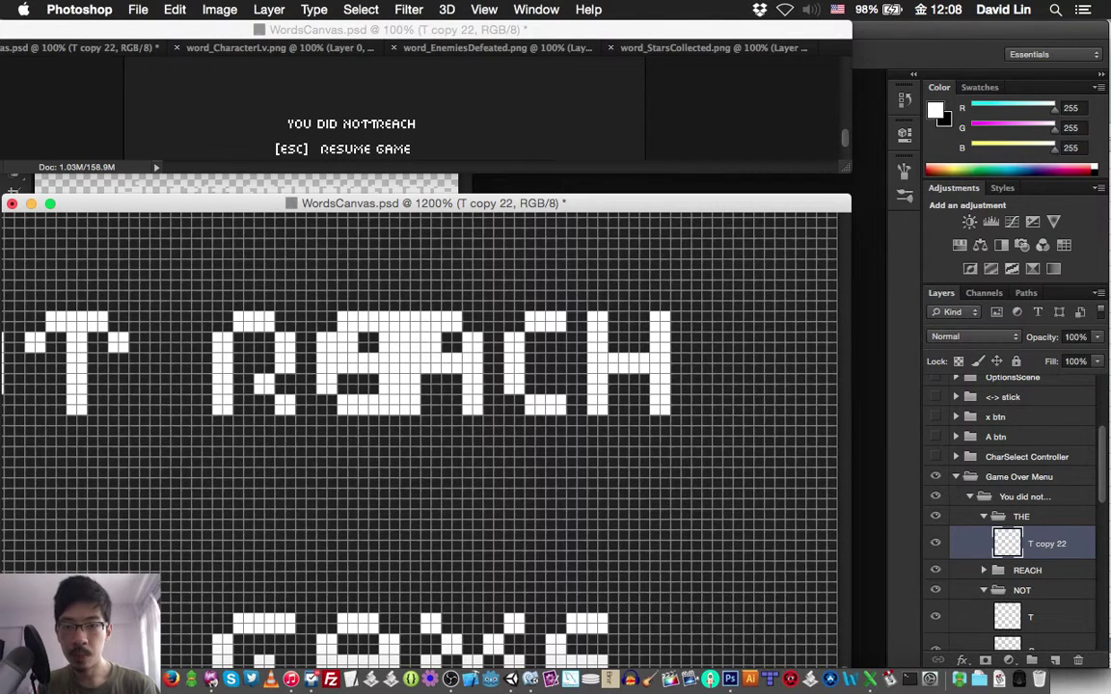
key(shift+Right)
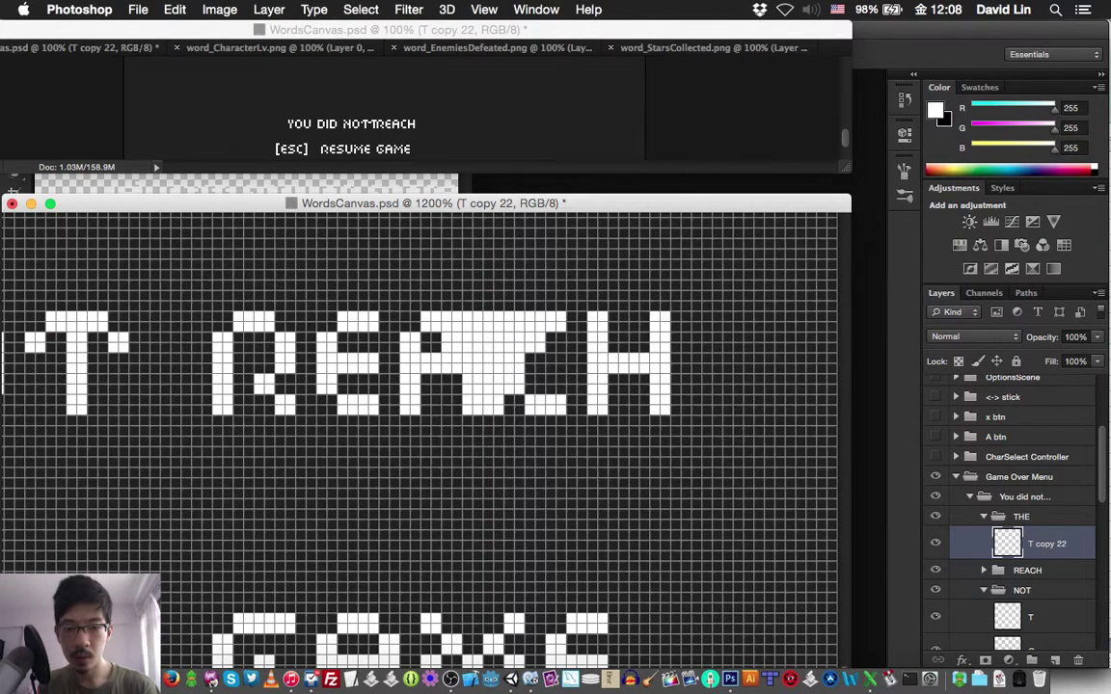
key(shift+Right)
key(shift+Right)
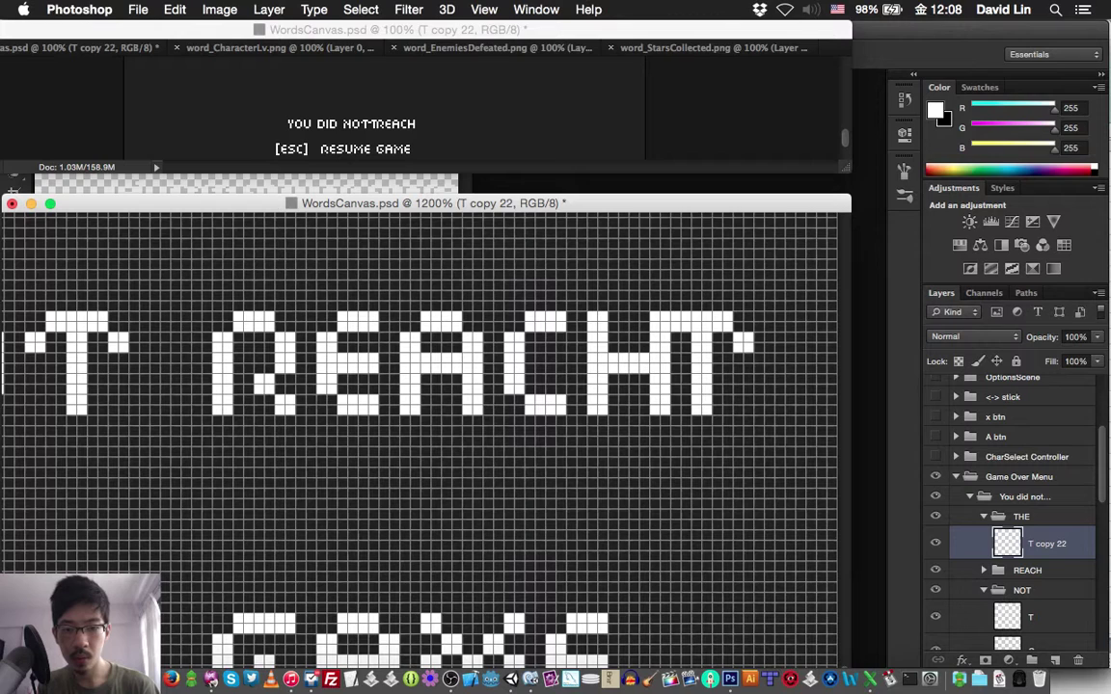
key(shift+Right)
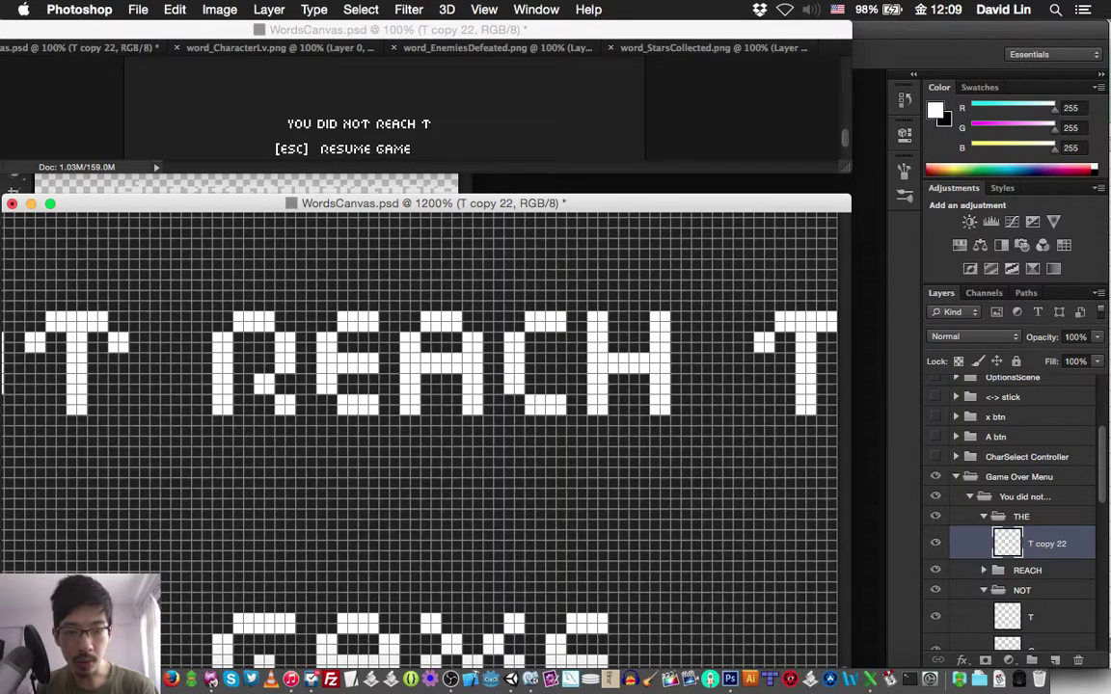
Duplicate the H layer from the REACH group and move the copy into the THE group above the T copy
scroll(419, 439, right, 4)
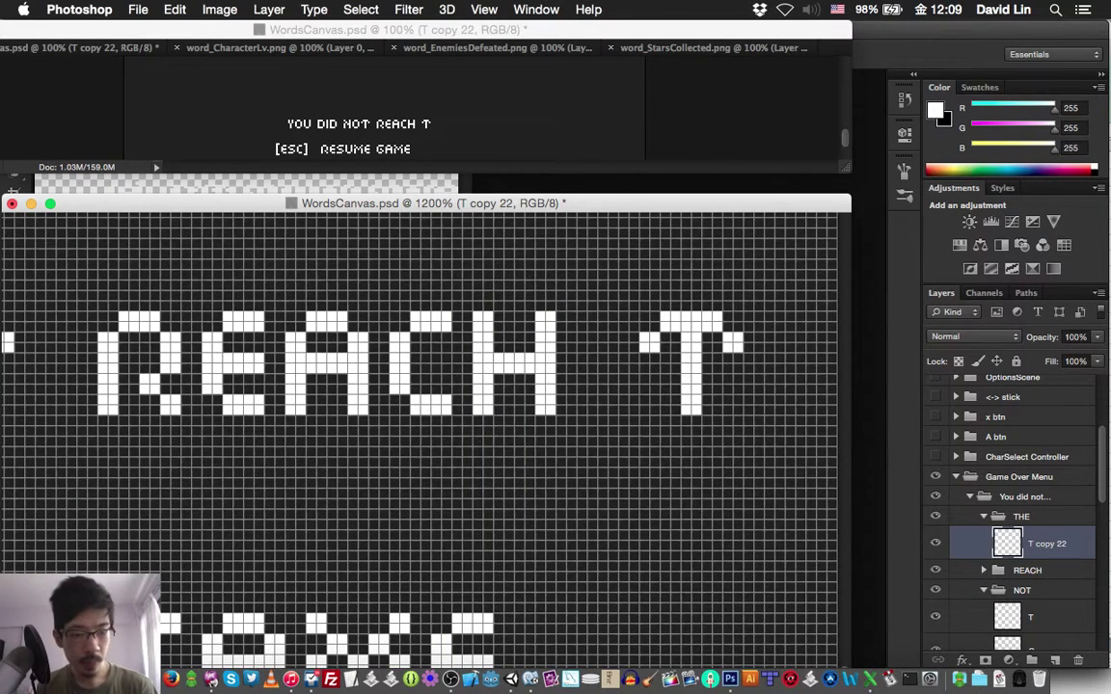
click(983, 570)
click(1031, 597)
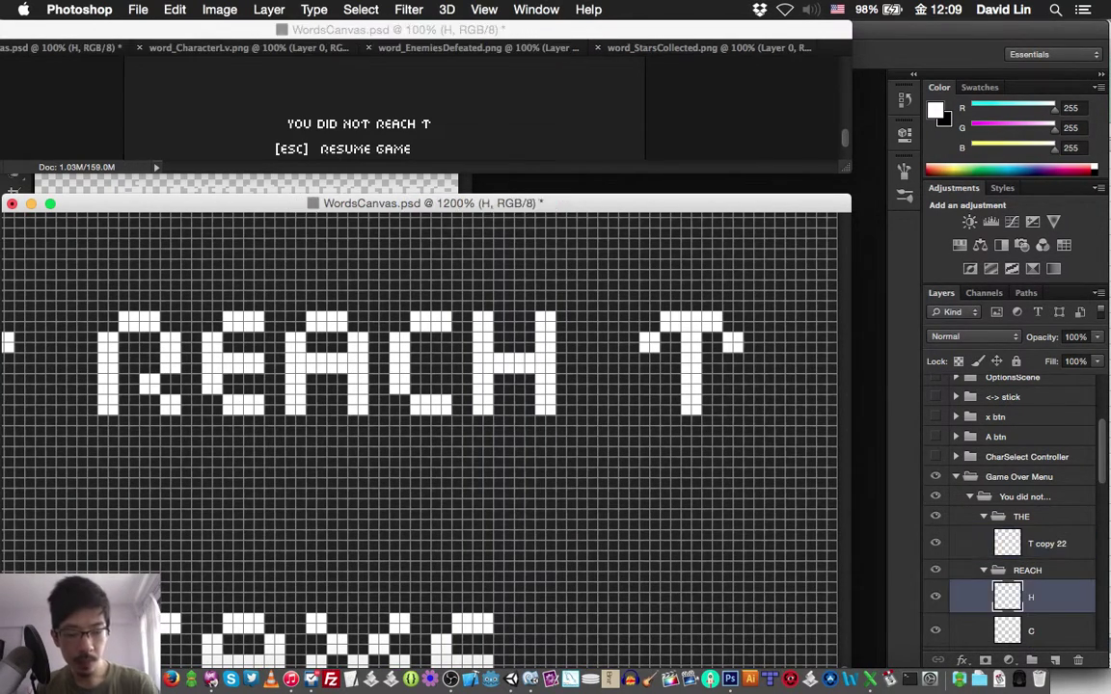
key(super+j)
key(super+bracketright)
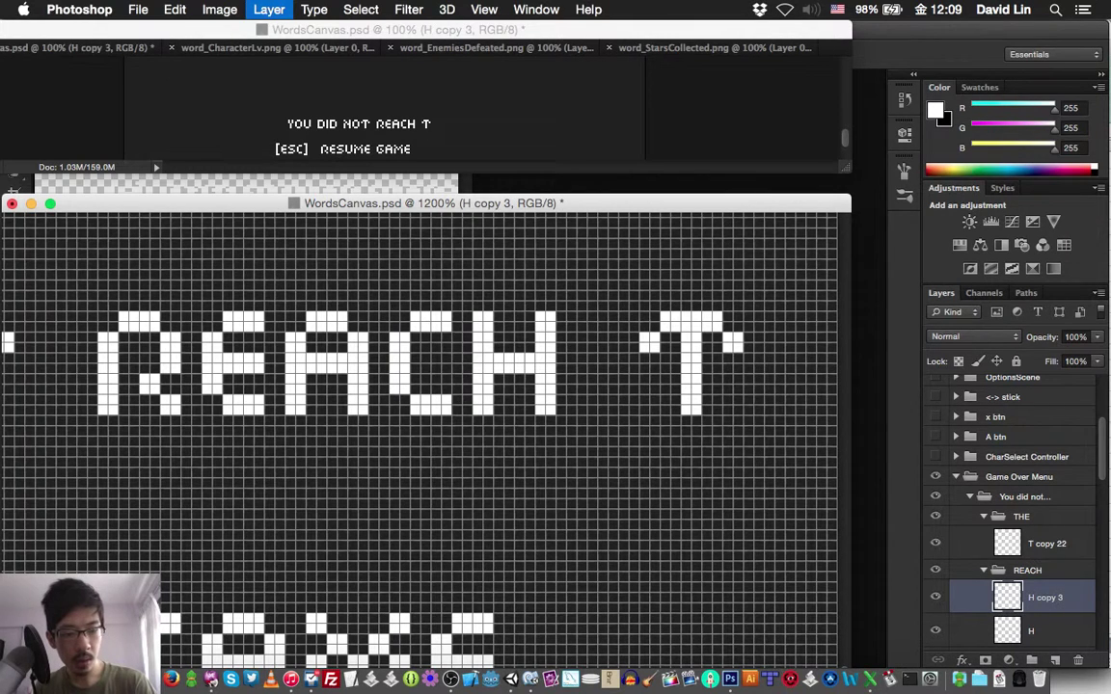
key(super+bracketright)
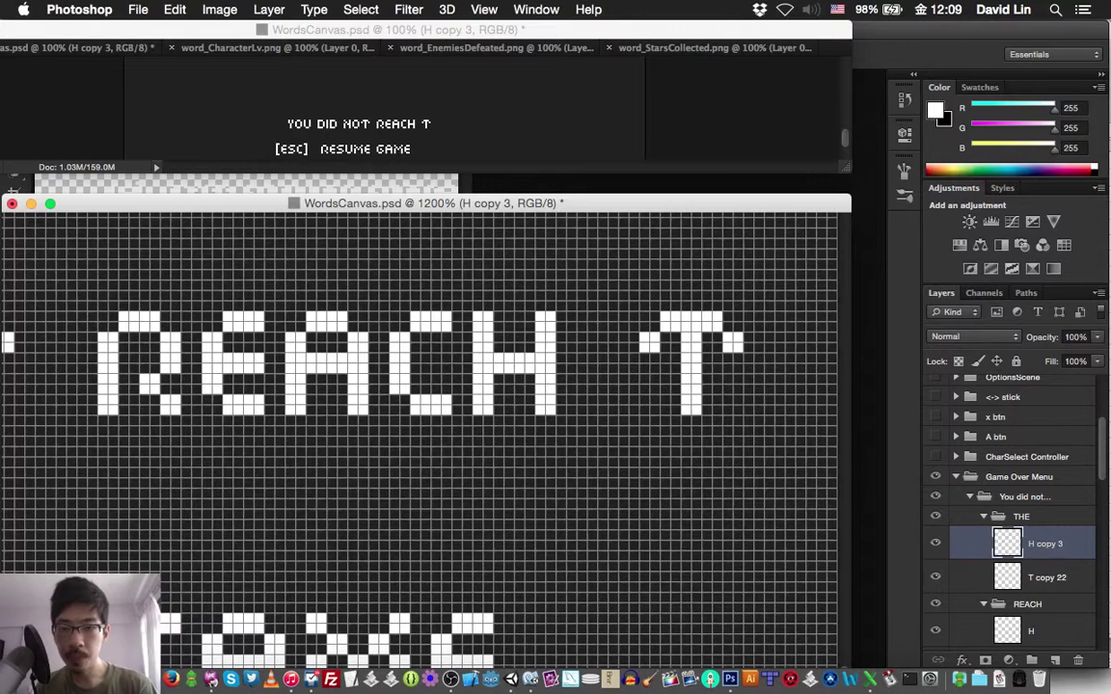
Nudge the H copy 28 pixels right so it sits 2 pixels after the T copy, and save the document
key(shift+Right)
key(shift+Right)
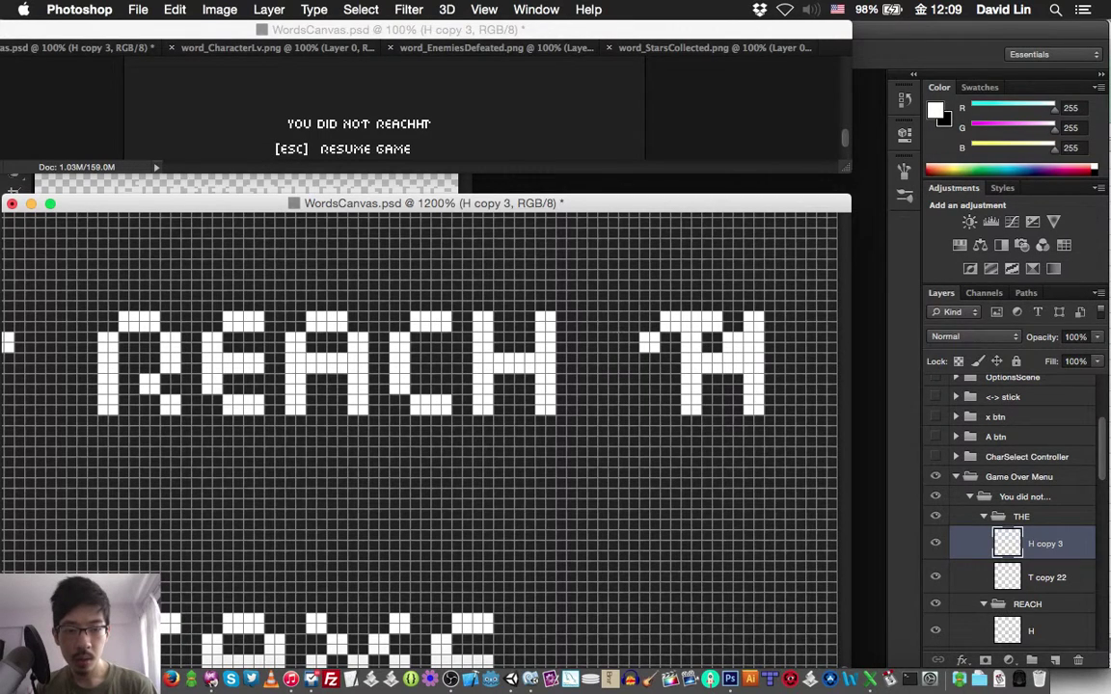
key(shift+Right)
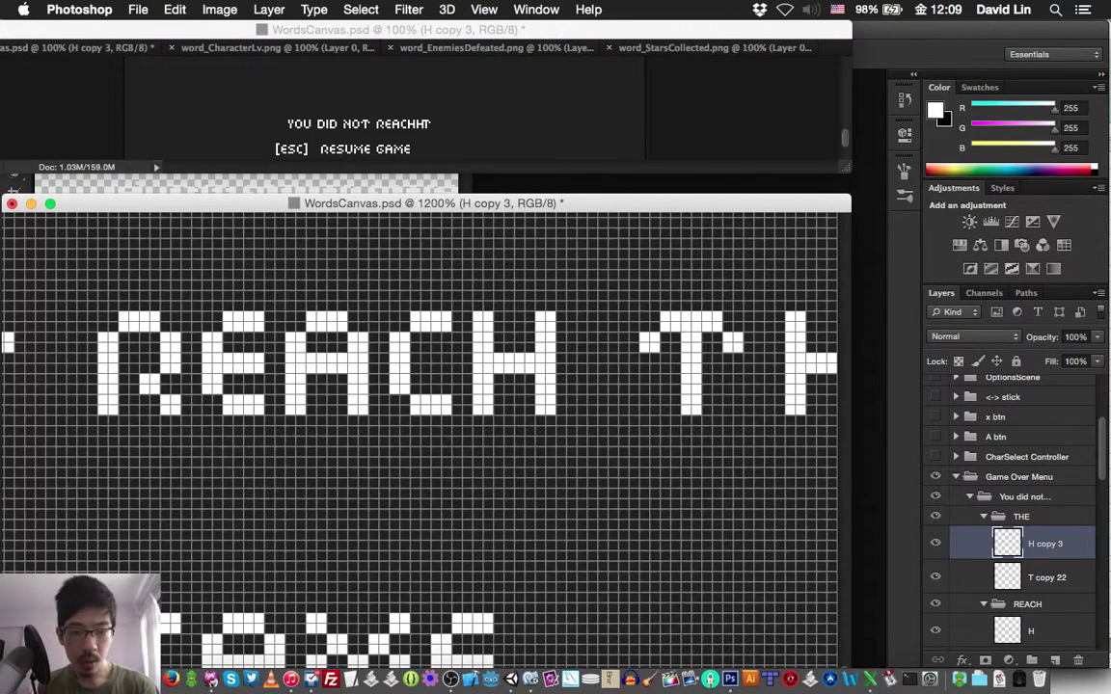
key(Left)
key(Left)
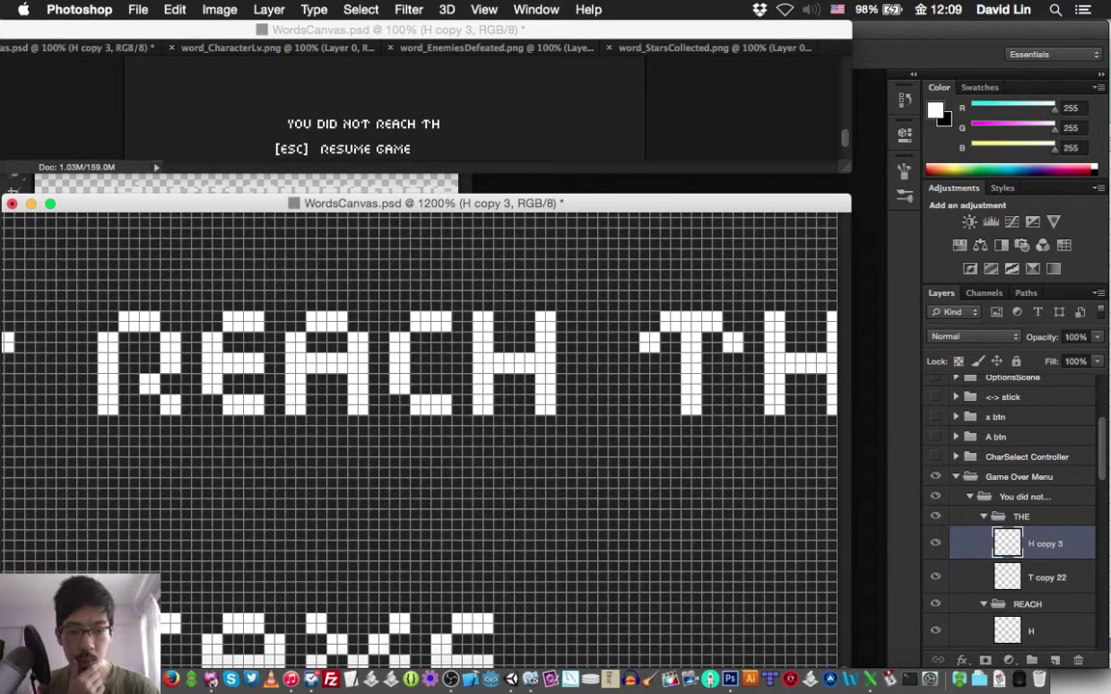
scroll(419, 439, right, 4)
scroll(419, 434, right, 2)
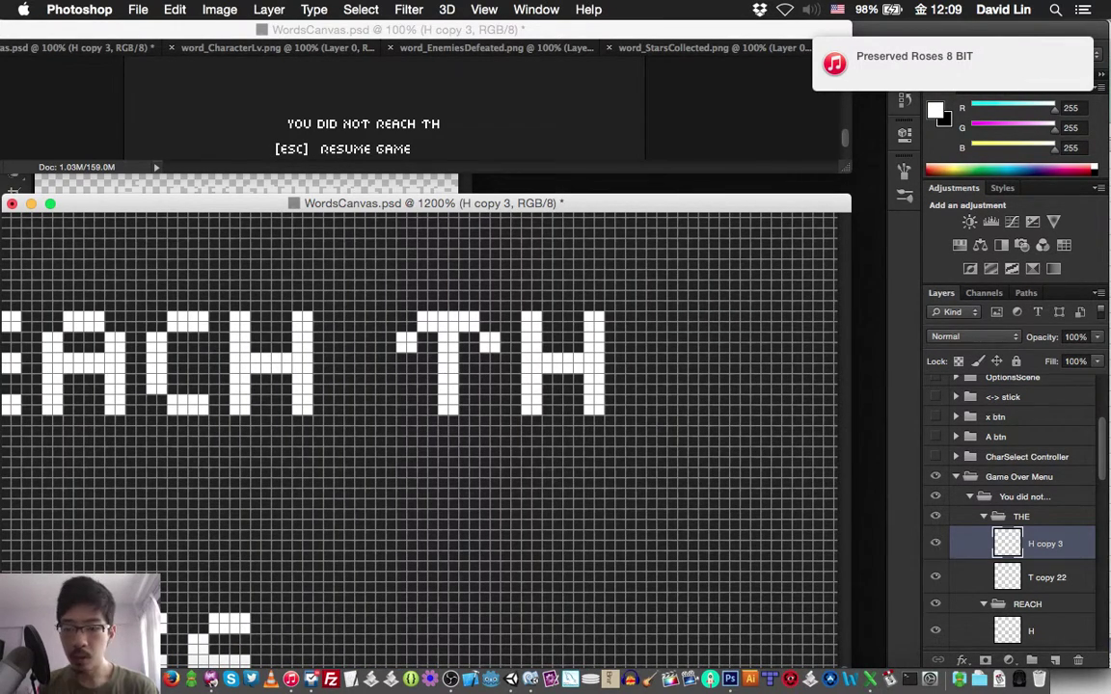
key(super+s)
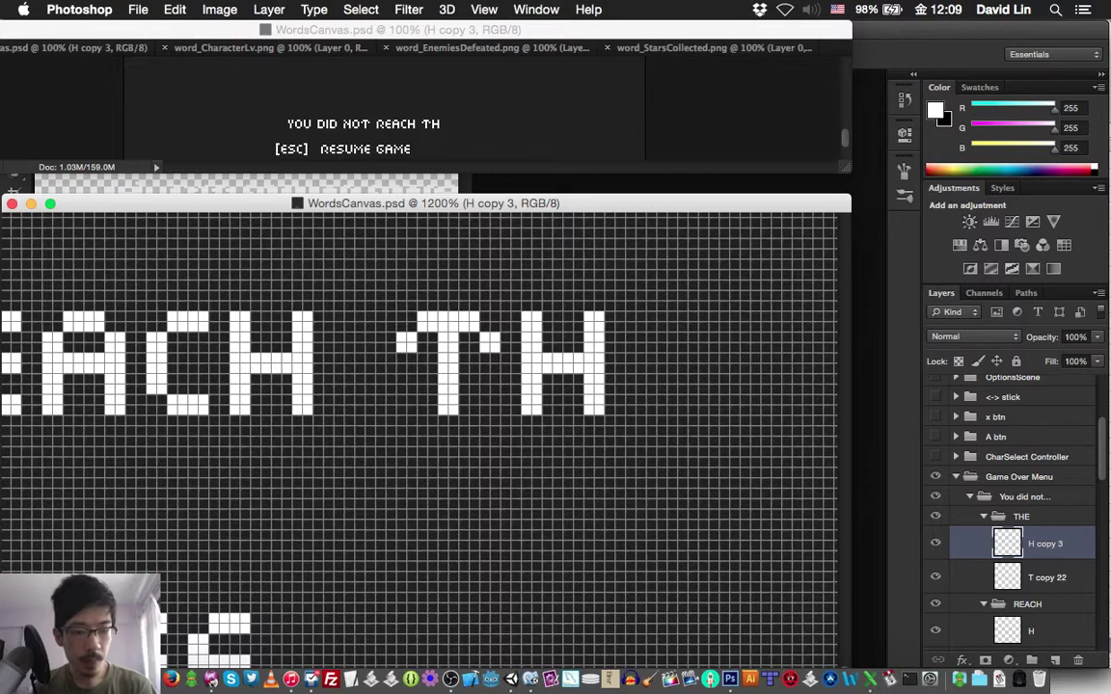
Duplicate the E layer from the REACH group and move the copy to the top of the THE group
scroll(1012, 511, down, 3)
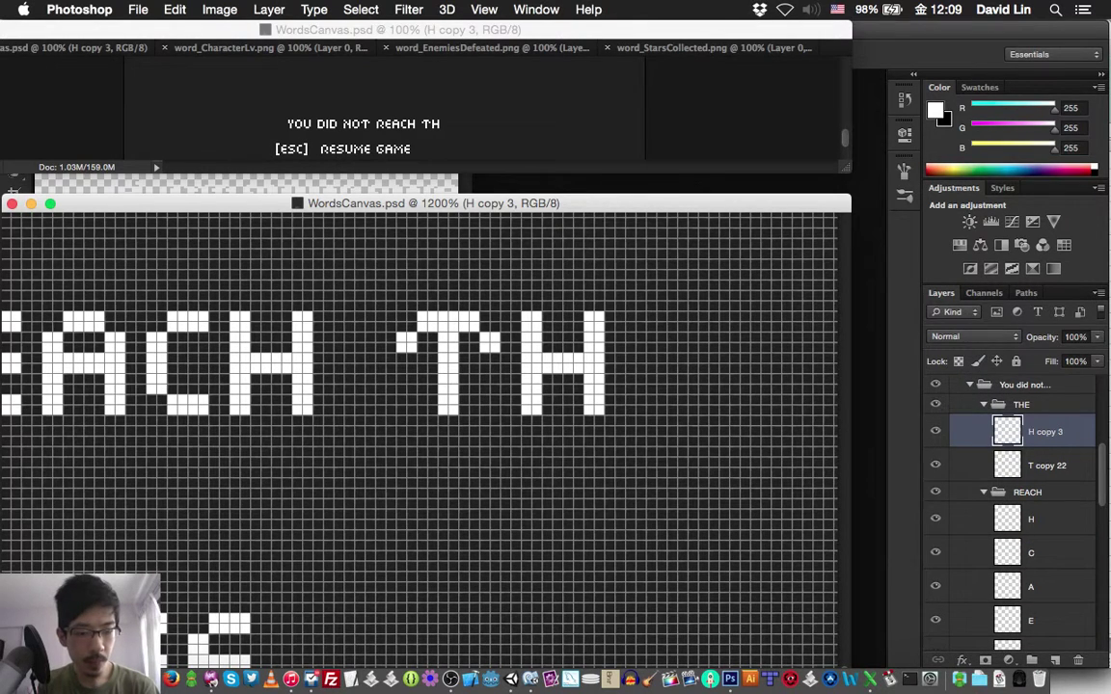
click(1032, 620)
key(super+j)
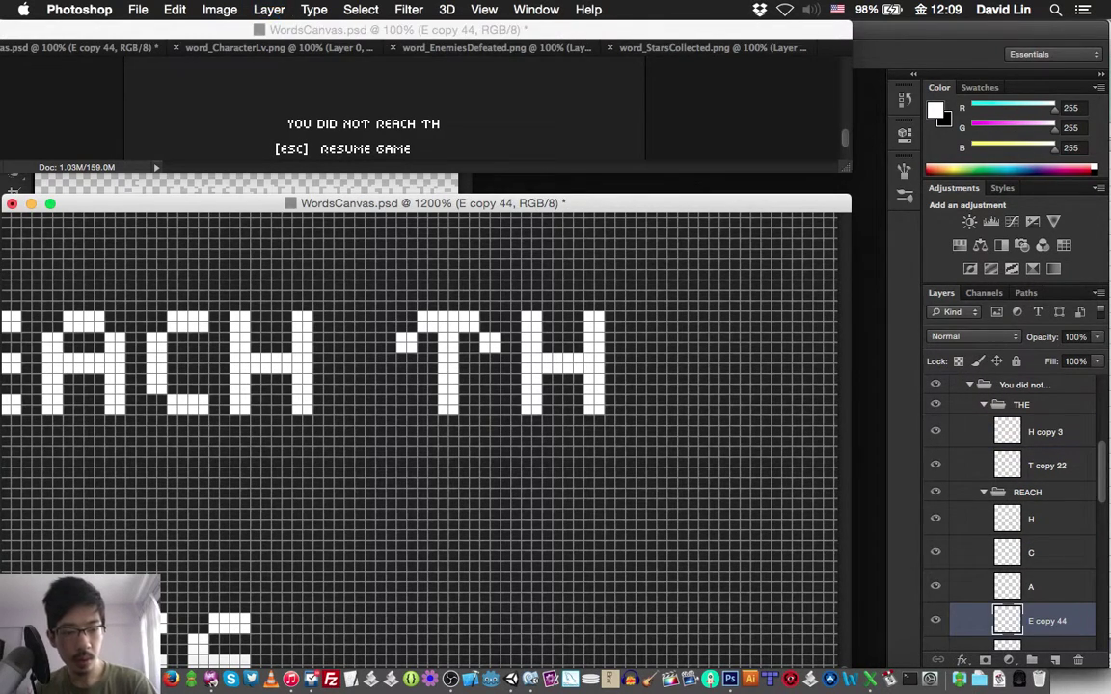
key(super+shift+bracketright)
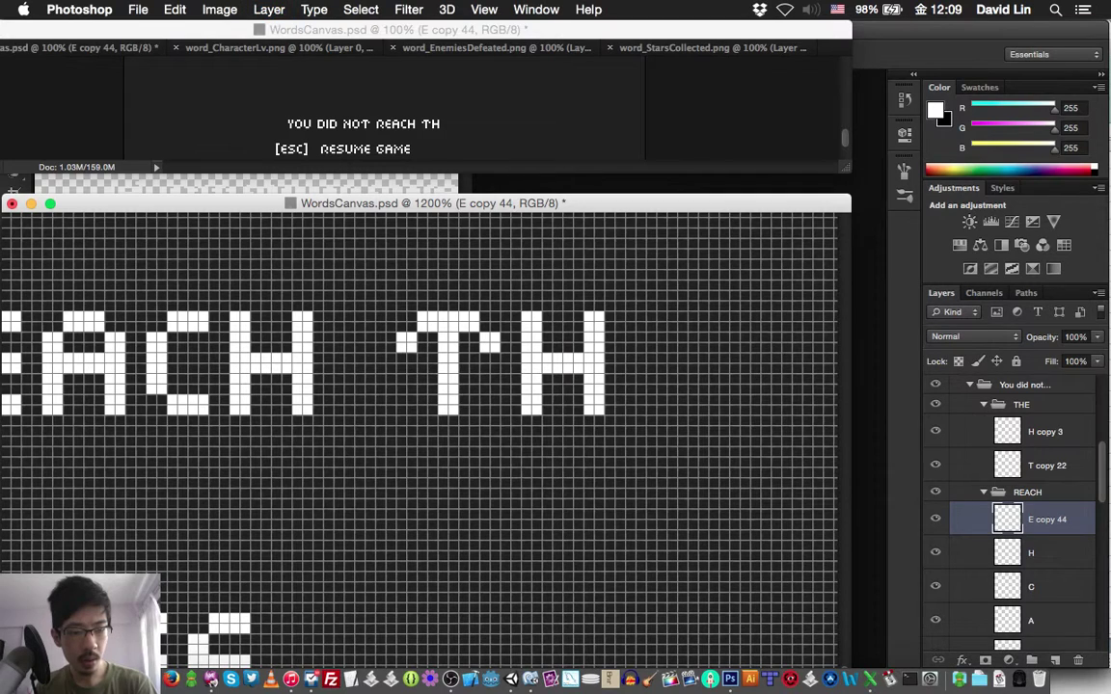
key(super+bracketright)
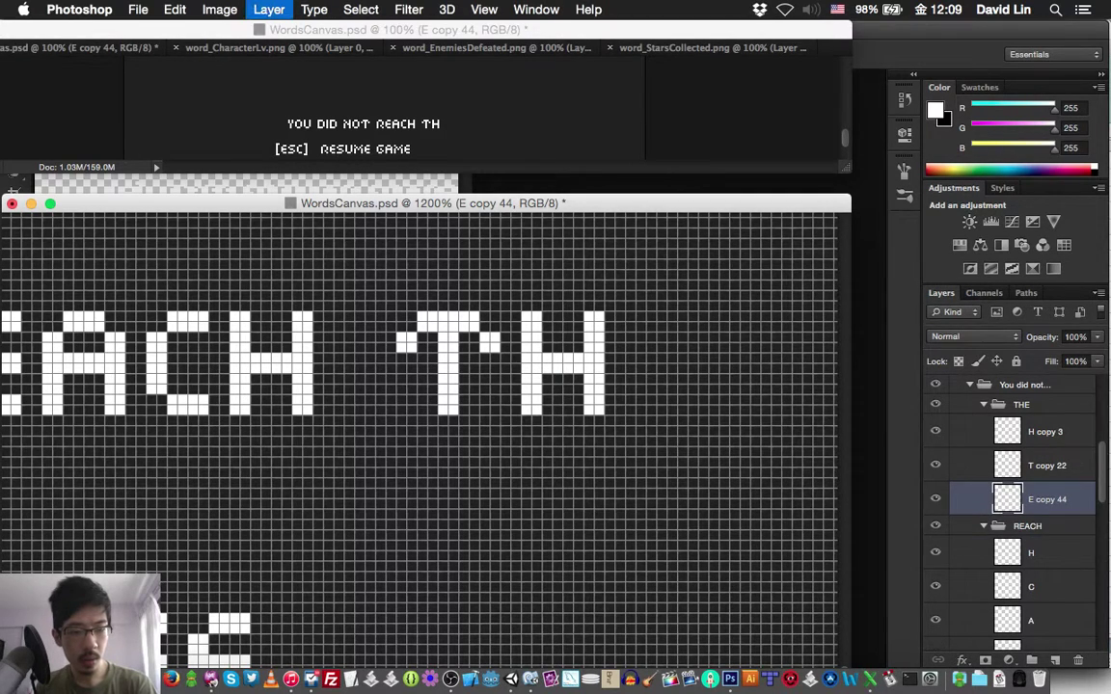
key(super+shift+bracketright)
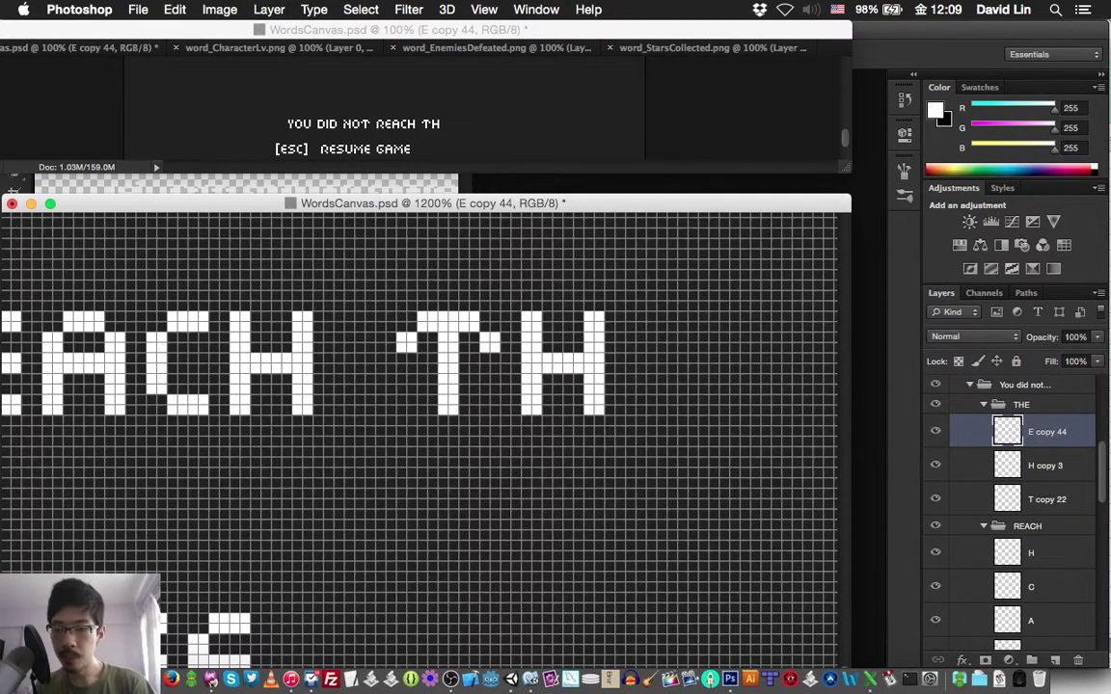
Nudge the E copy 64 pixels right so it sits 2 pixels after the H copy, and save the document
key(shift+Right)
key(shift+Right)
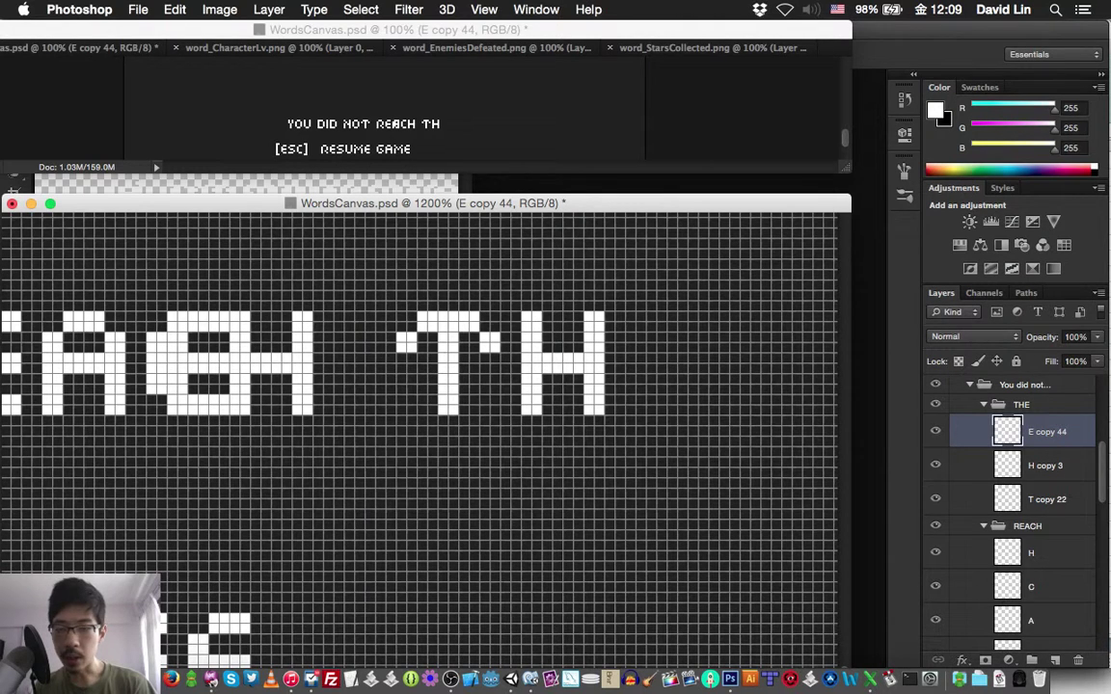
key(shift+Right)
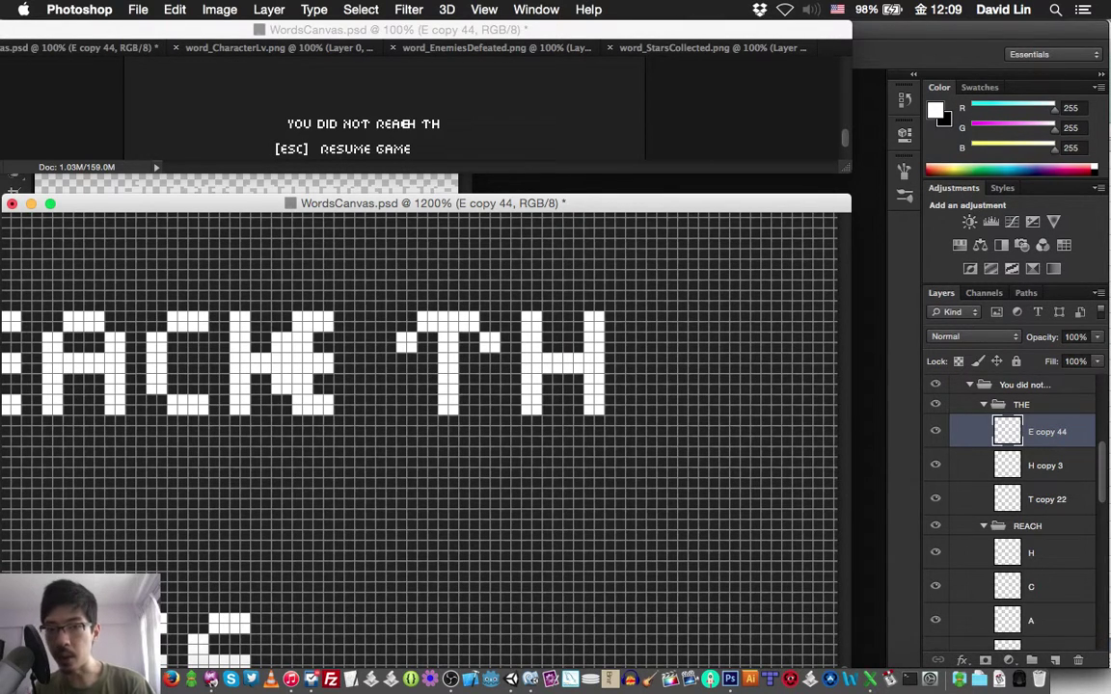
key(shift+Right)
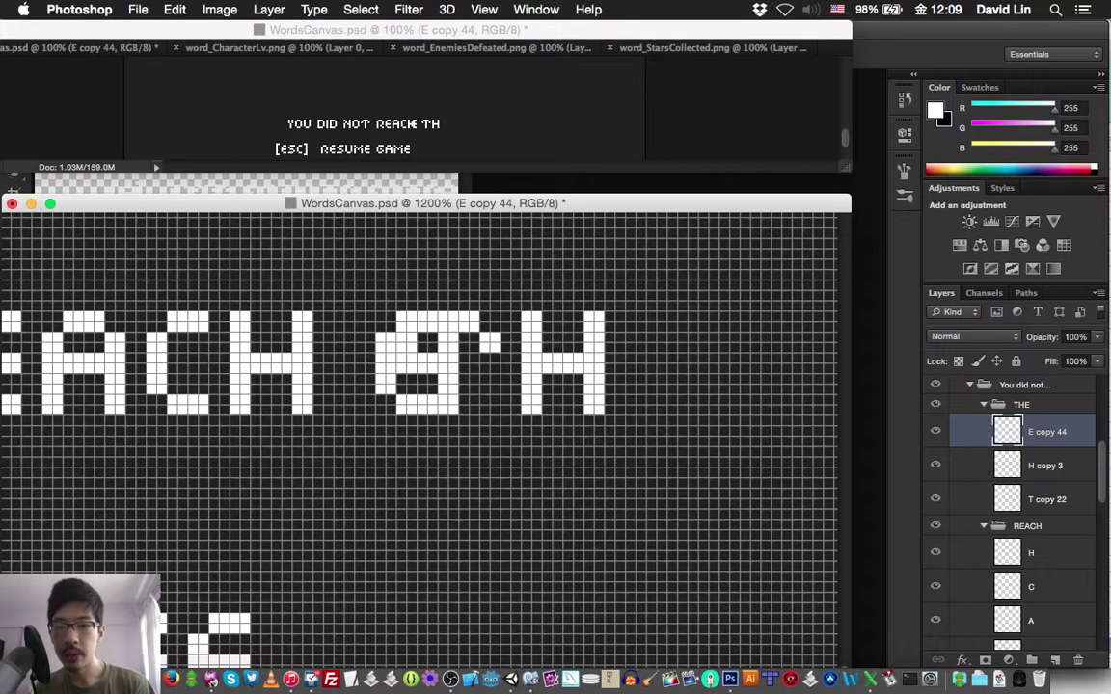
key(shift+Right)
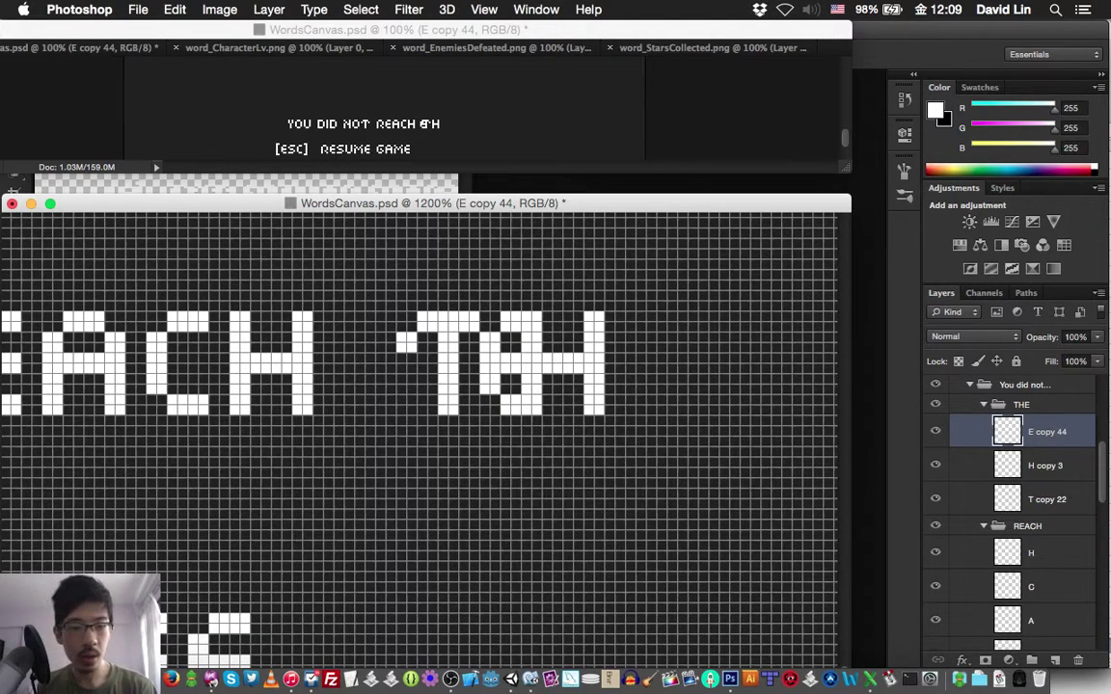
key(shift+Right)
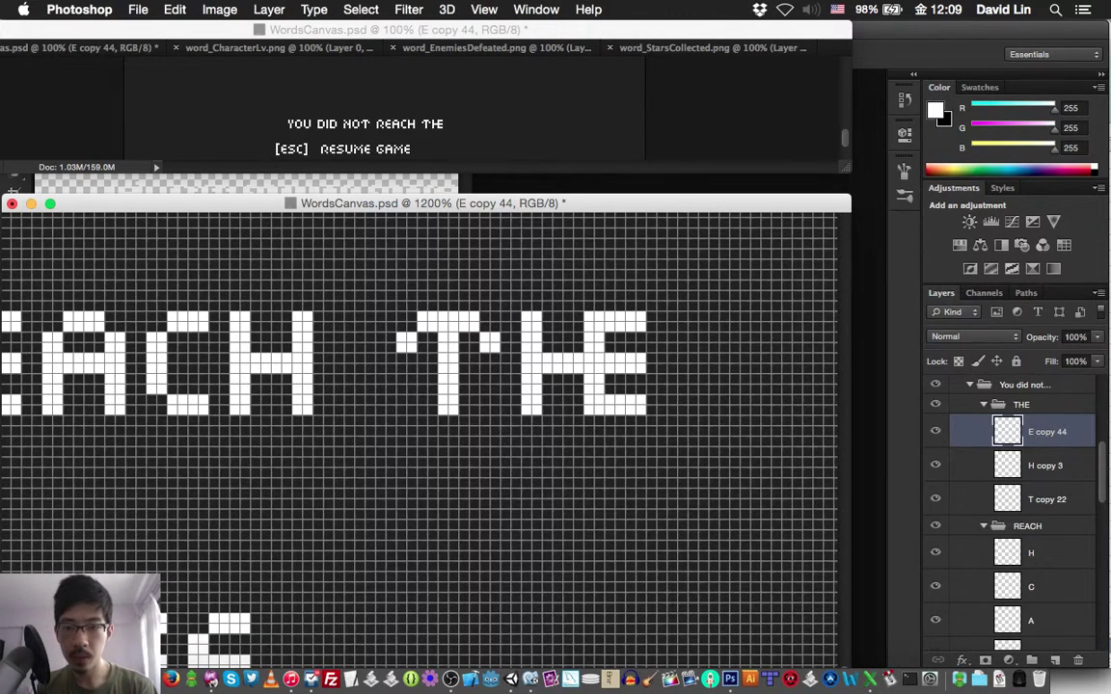
key(Right)
key(Right)
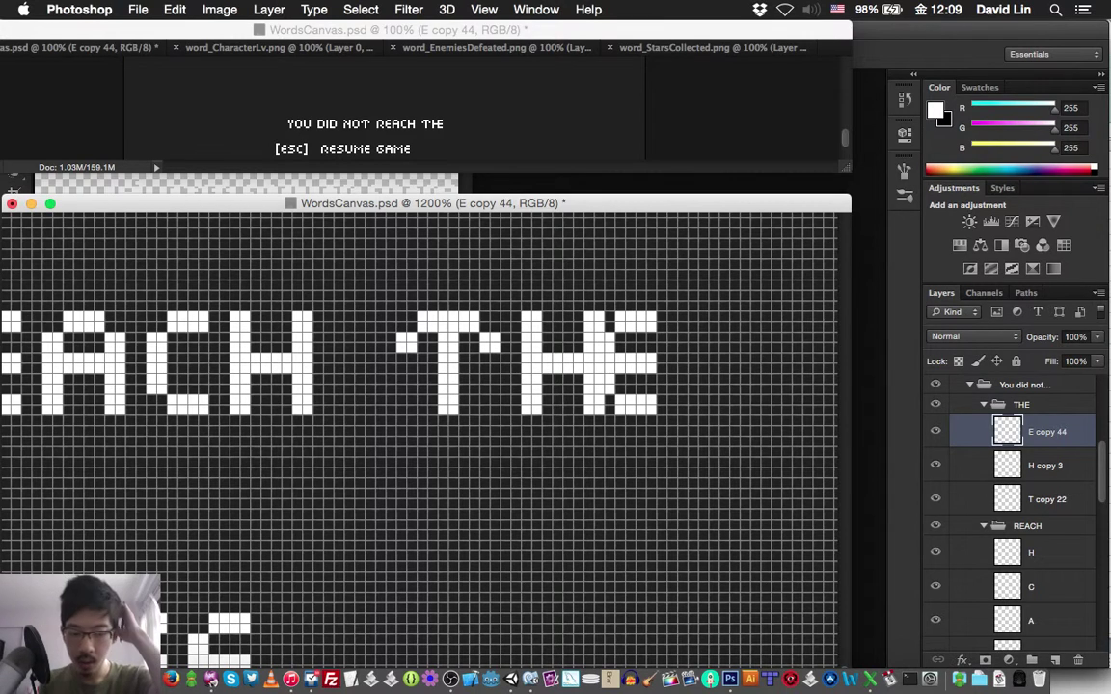
key(Right)
key(Right)
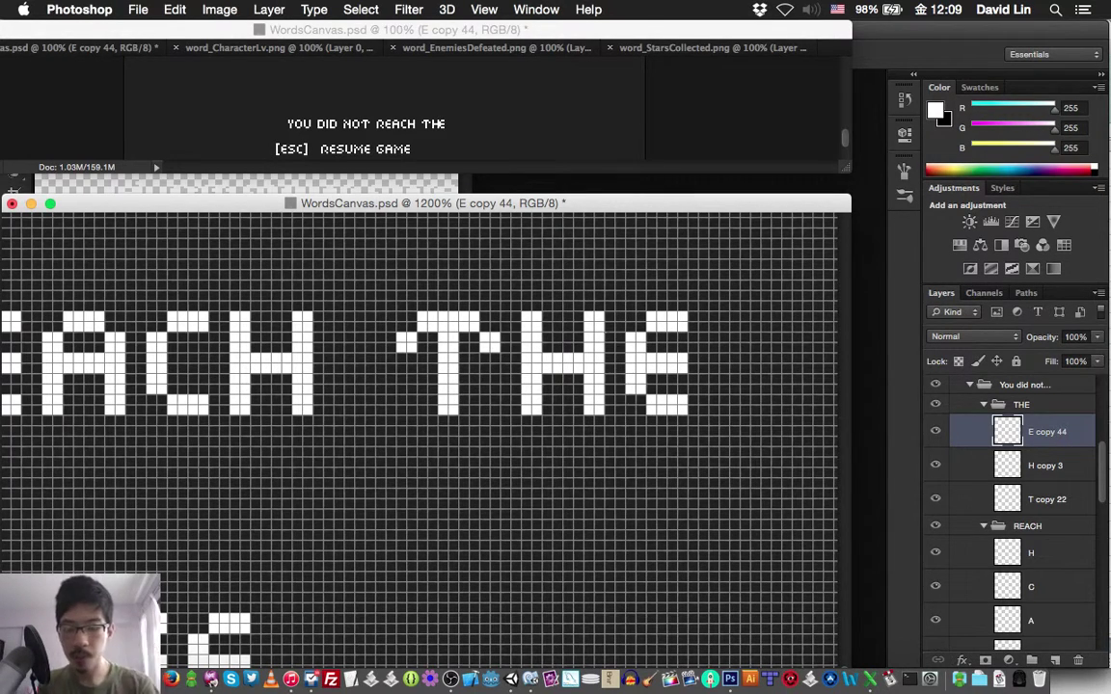
key(super+s)
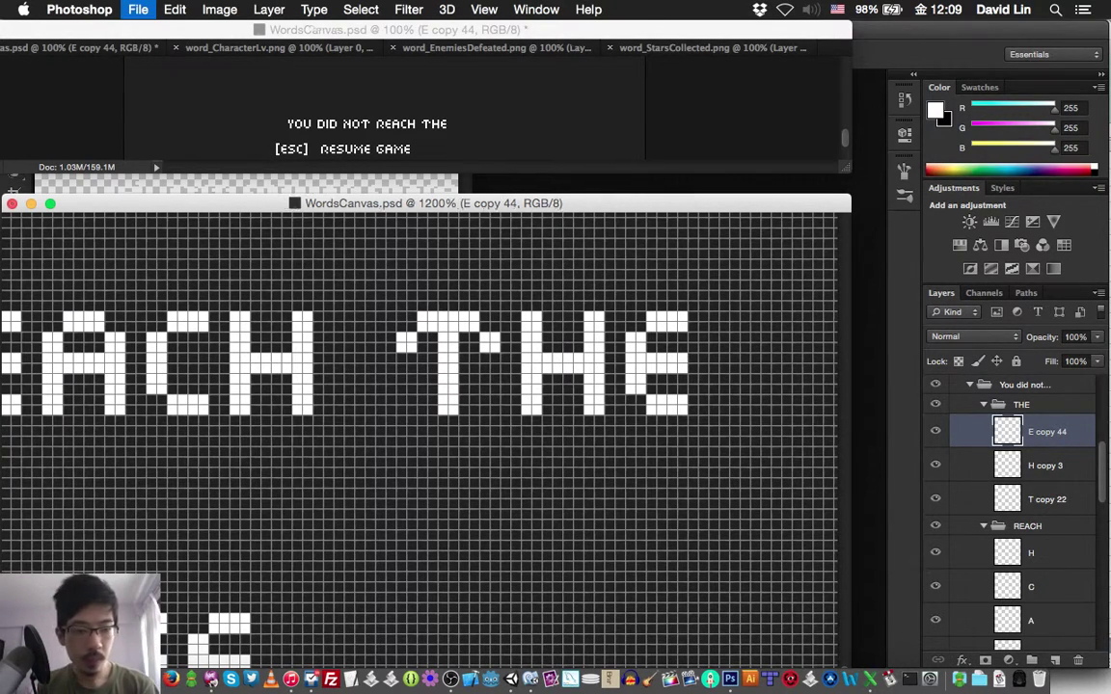
Collapse the THE, REACH and NOT layer groups
click(983, 405)
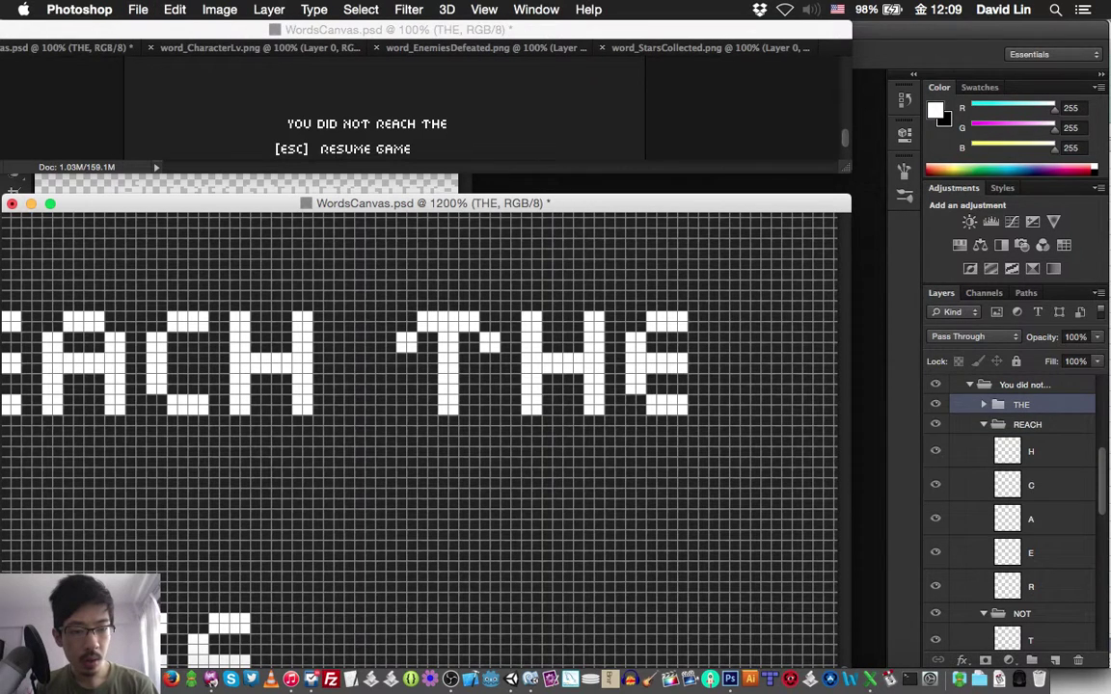
click(983, 424)
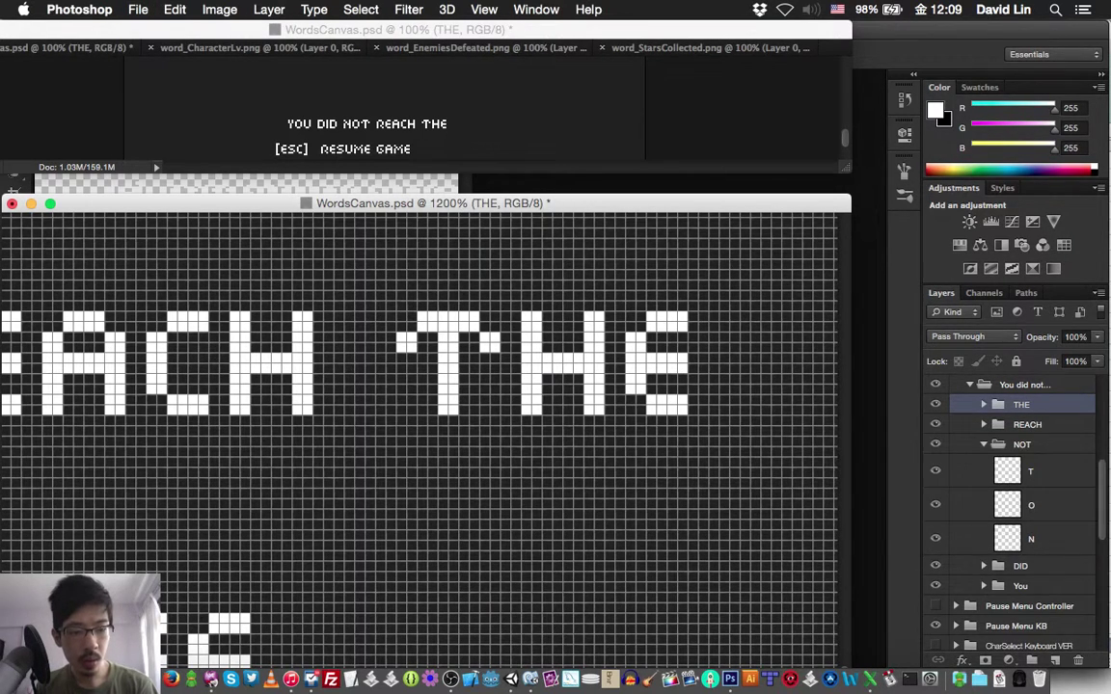
click(983, 444)
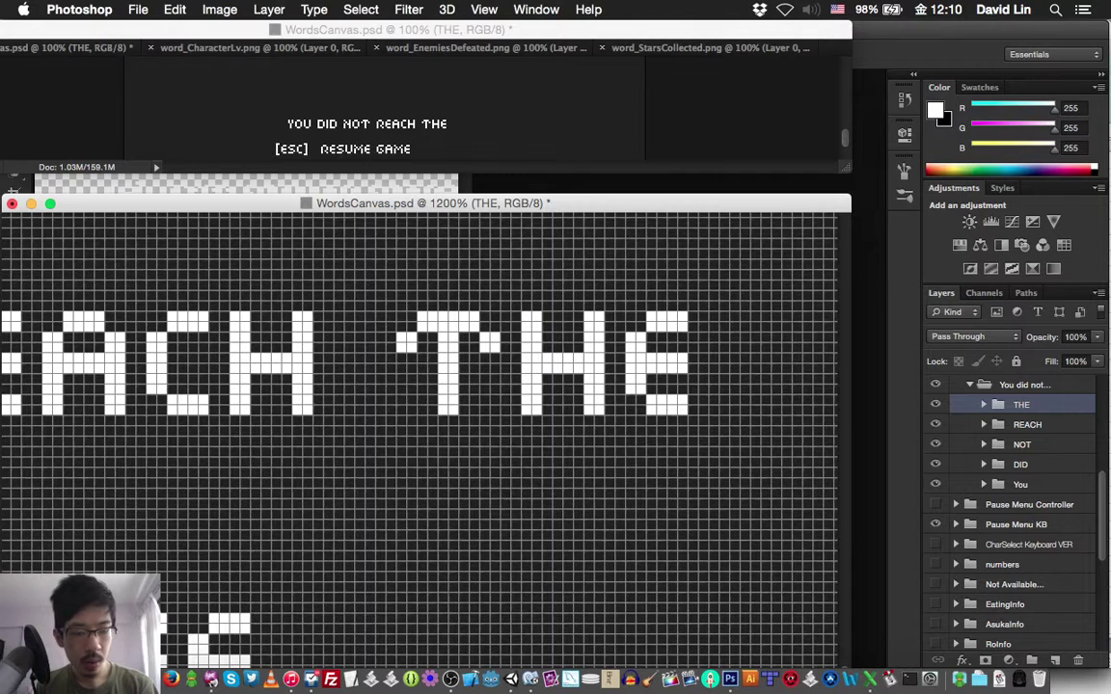
Duplicate the seven STELLAR letter layers, S through R, from the Exit Stellar Stars group inside Pause Menu Controller
click(957, 504)
scroll(957, 505, down, 3)
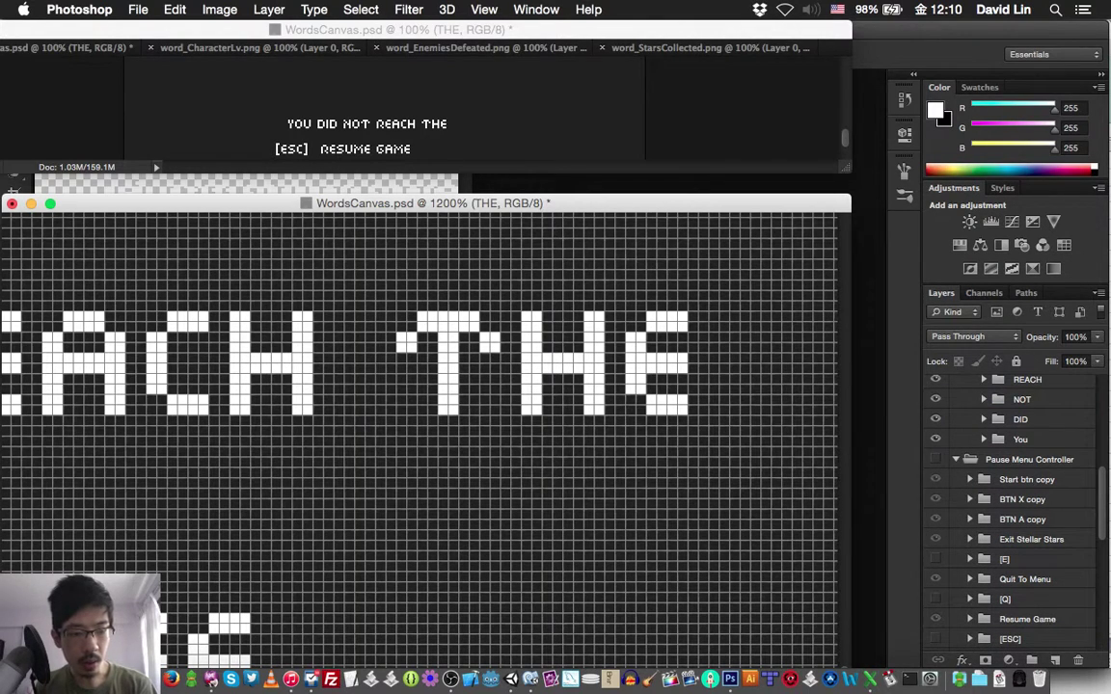
click(970, 539)
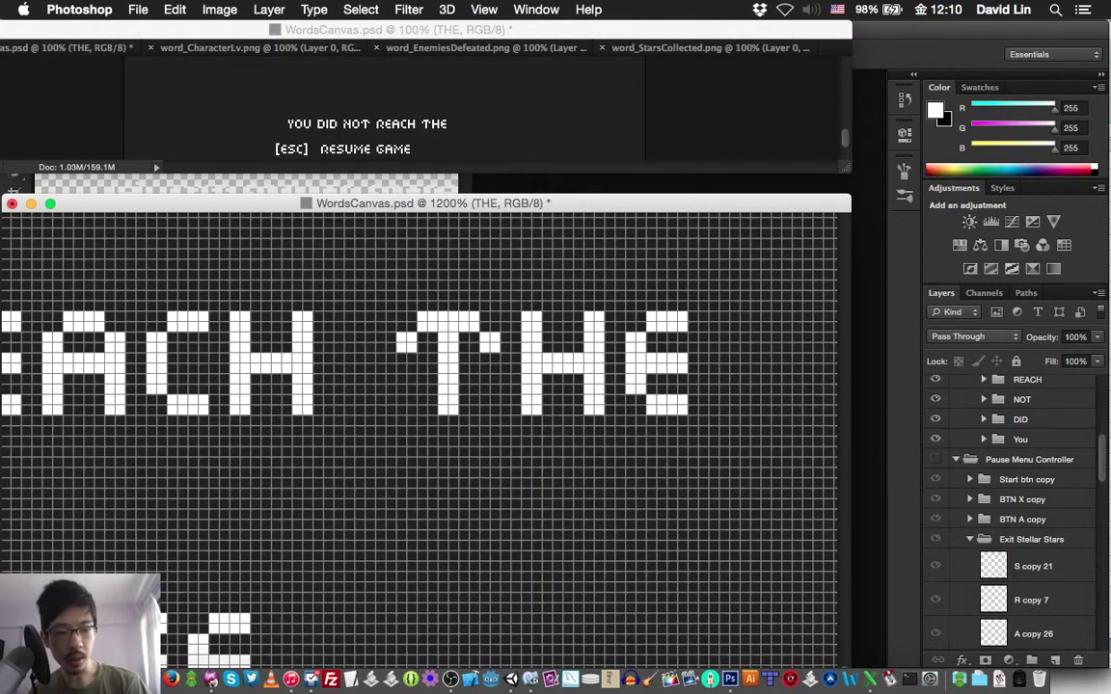
scroll(1012, 511, down, 6)
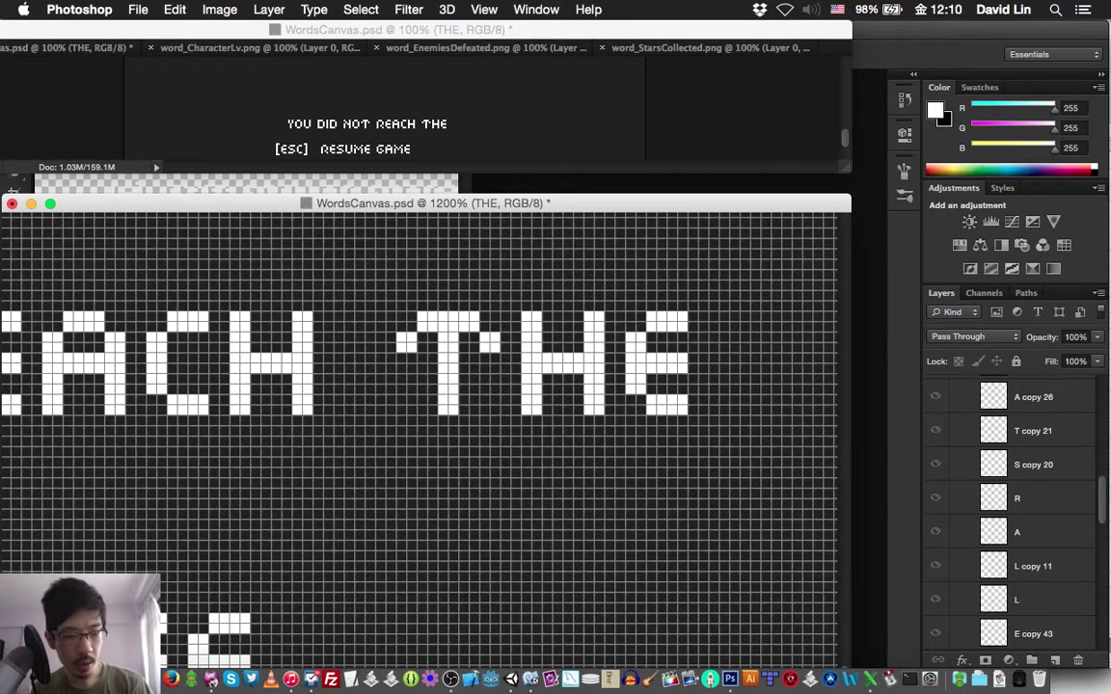
scroll(1012, 510, down, 3)
click(1018, 620)
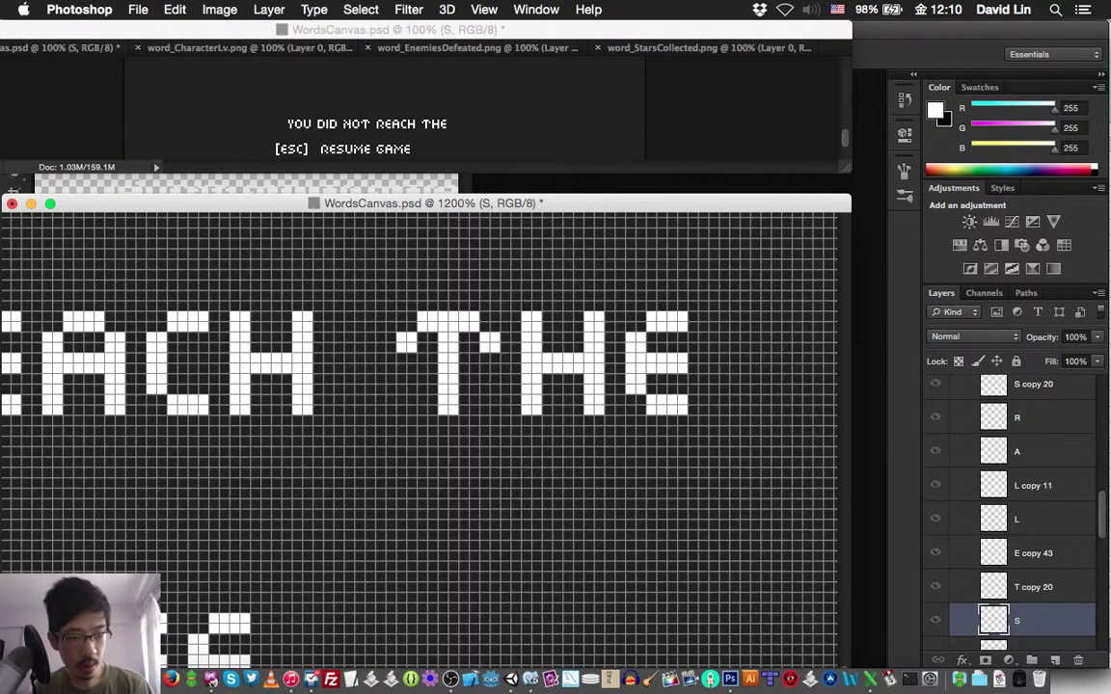
shift+click(1018, 418)
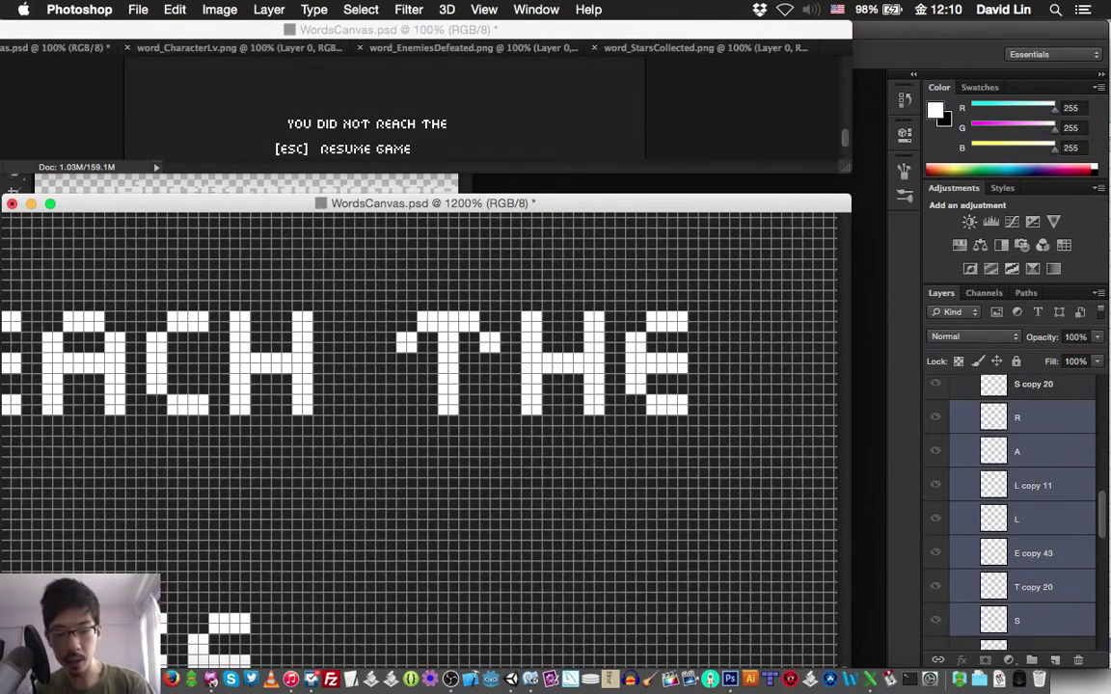
key(alt+super+j)
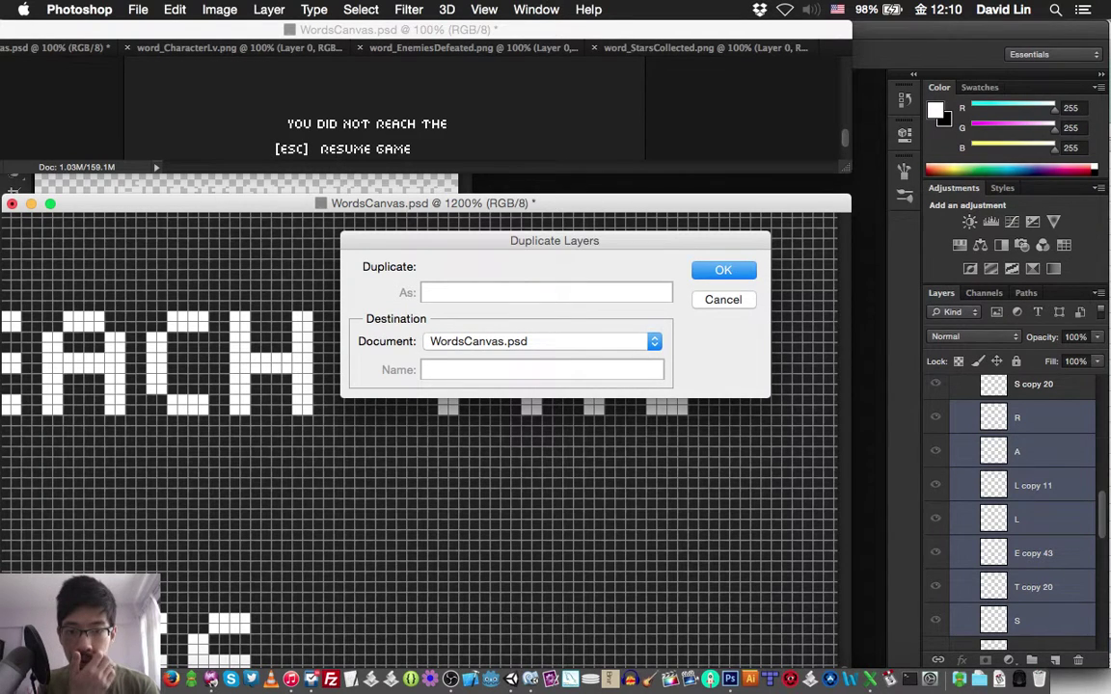
key(Return)
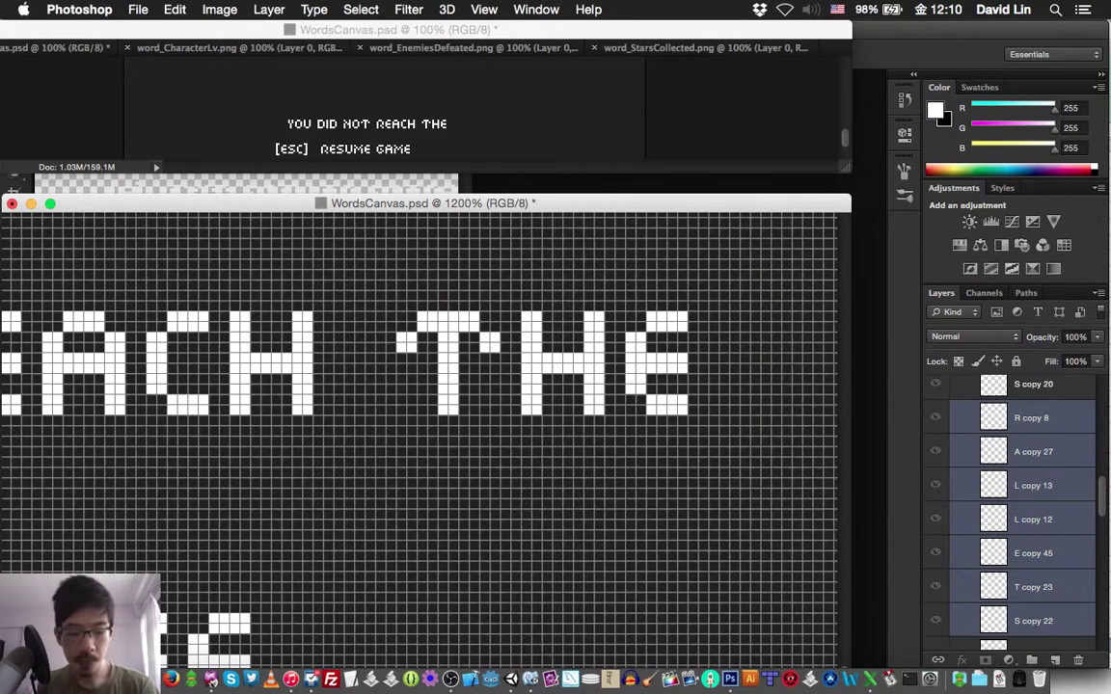
Move the seven STELLAR letter copies up into the "You did not..." group, directly above the THE group
key(shift+super+])
key(super+])
key(super+])
key(super+])
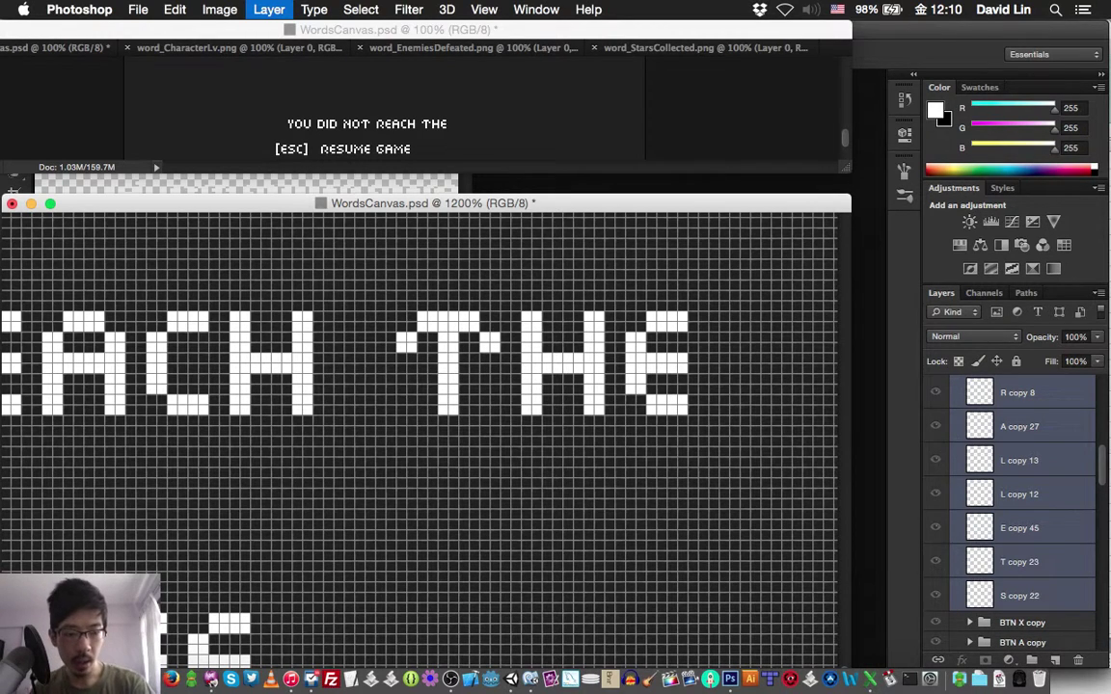
key(super+])
key(super+])
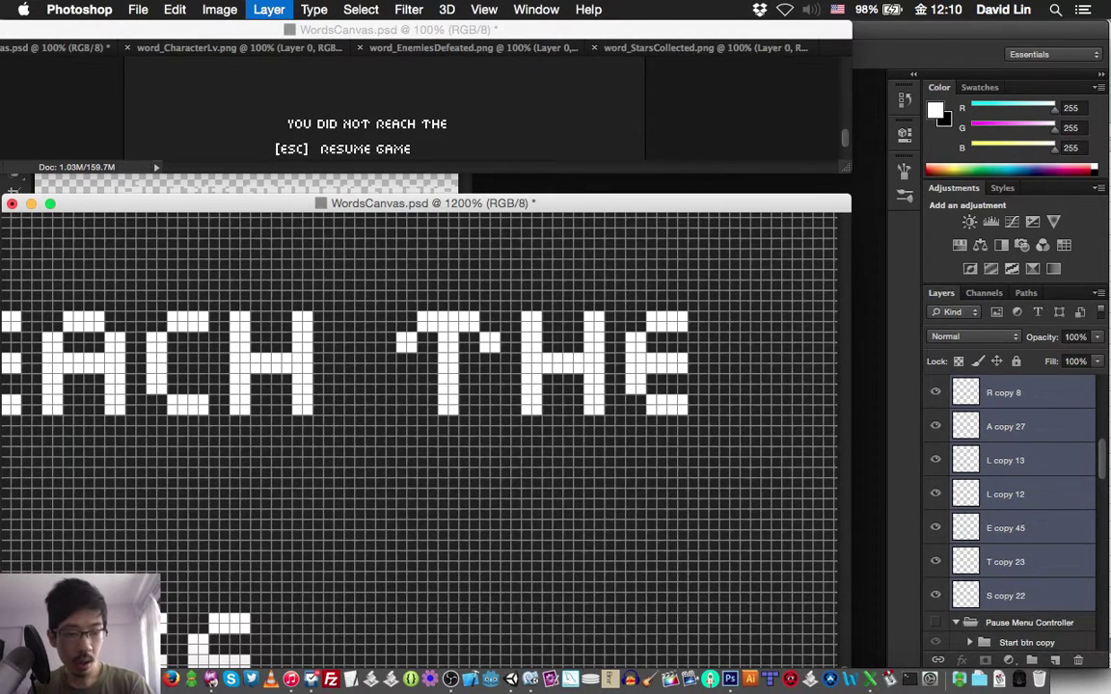
key(super+shift+bracketright)
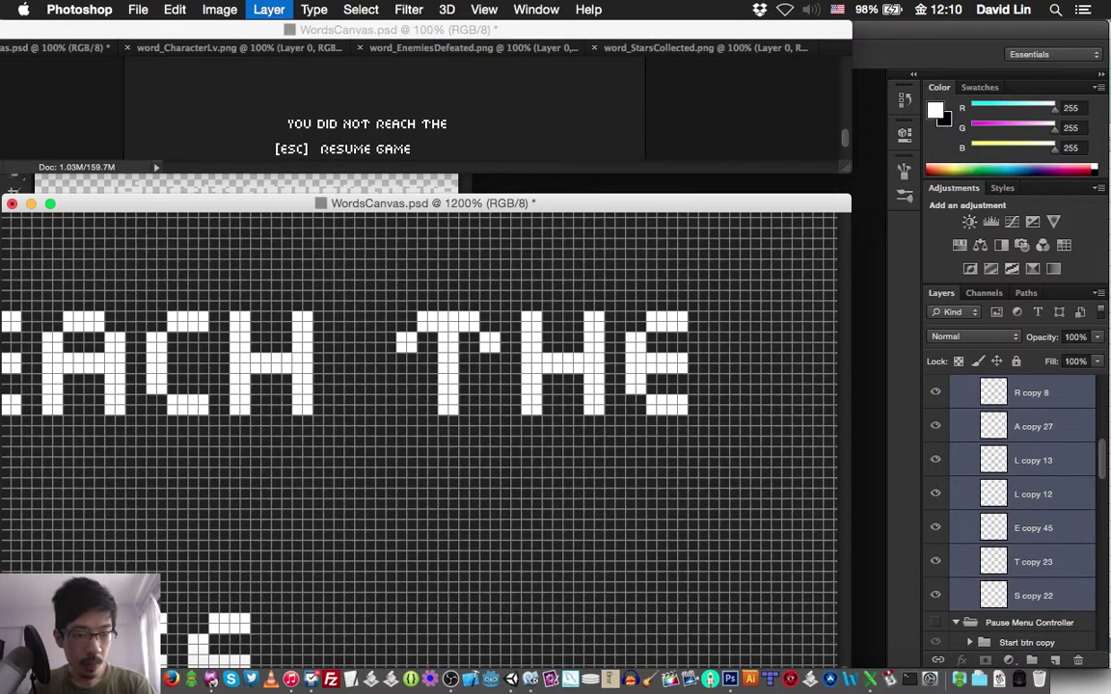
key(super+shift+bracketright)
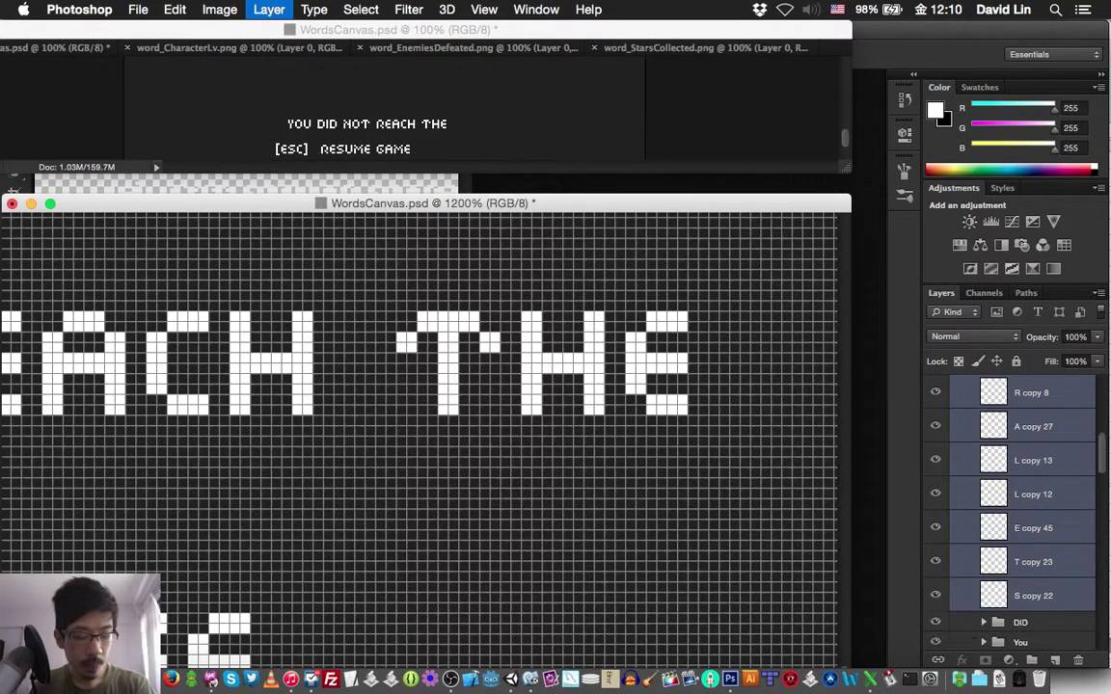
key(super+bracketright)
key(super+bracketright)
key(super+bracketright)
key(super+bracketright)
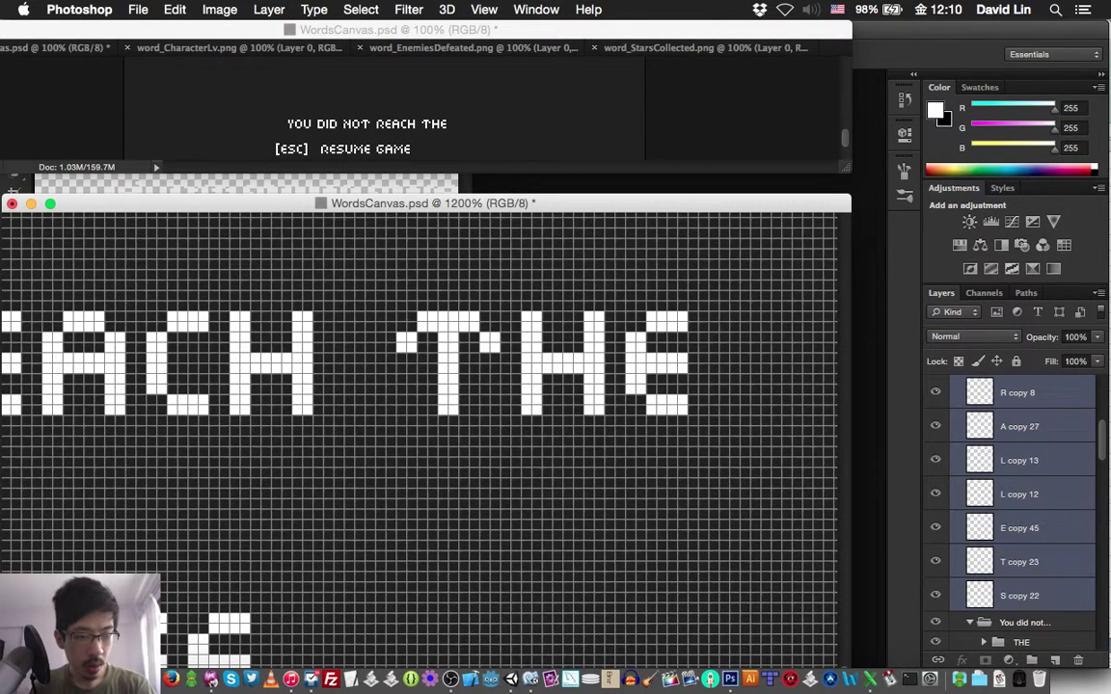
key(super+bracketleft)
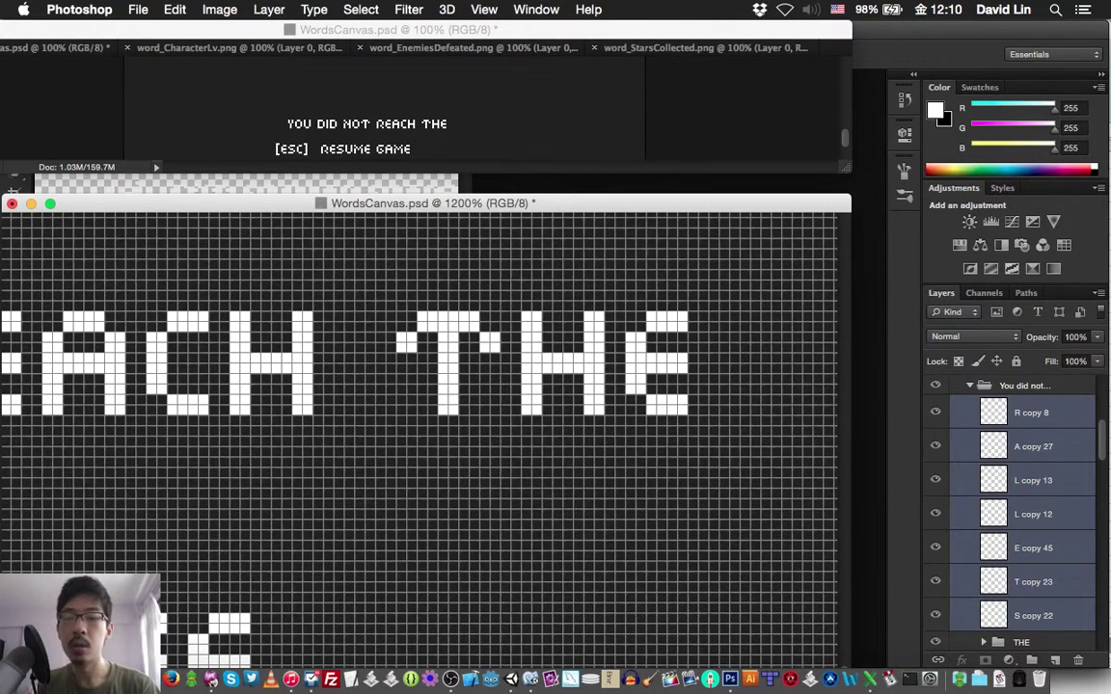
Shift the seven STELLAR letter copies vertically by 20 pixels in 10-pixel nudges and check their placement on the canvas
key(shift+Down)
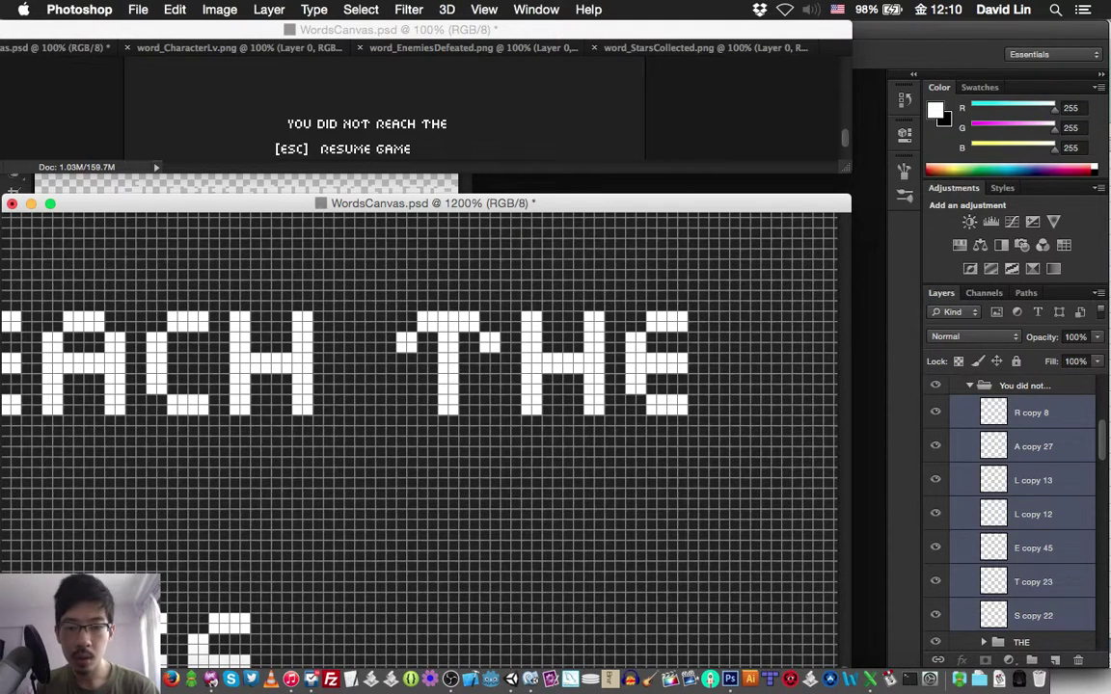
key(shift+Down)
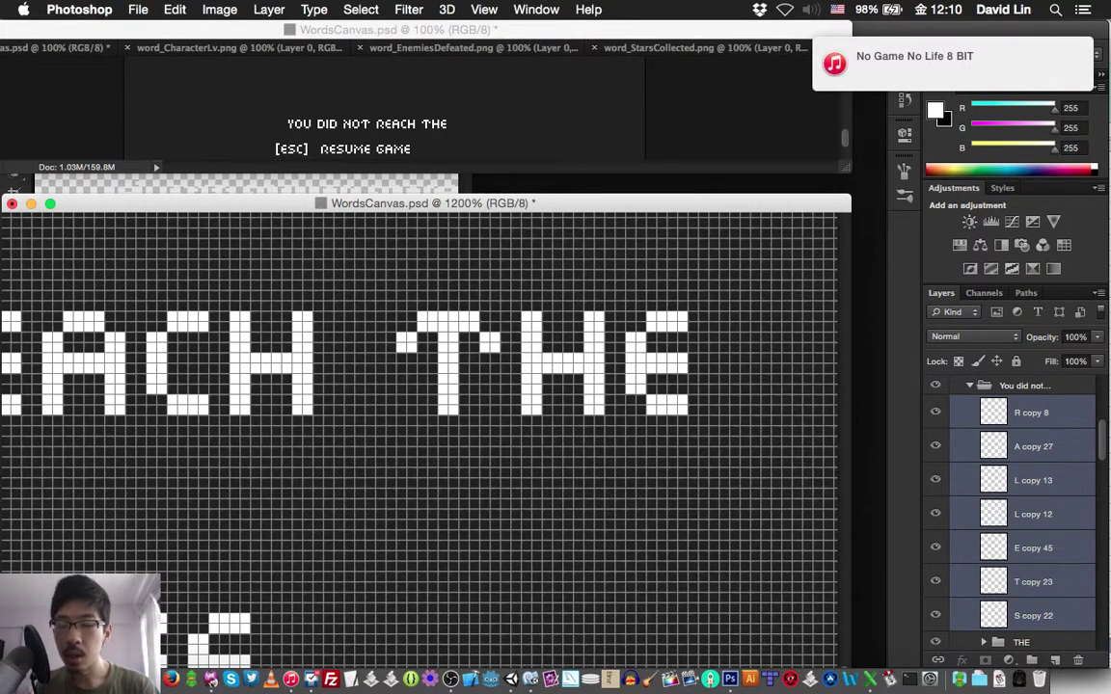
scroll(386, 115, down, 3)
scroll(385, 116, up, 1)
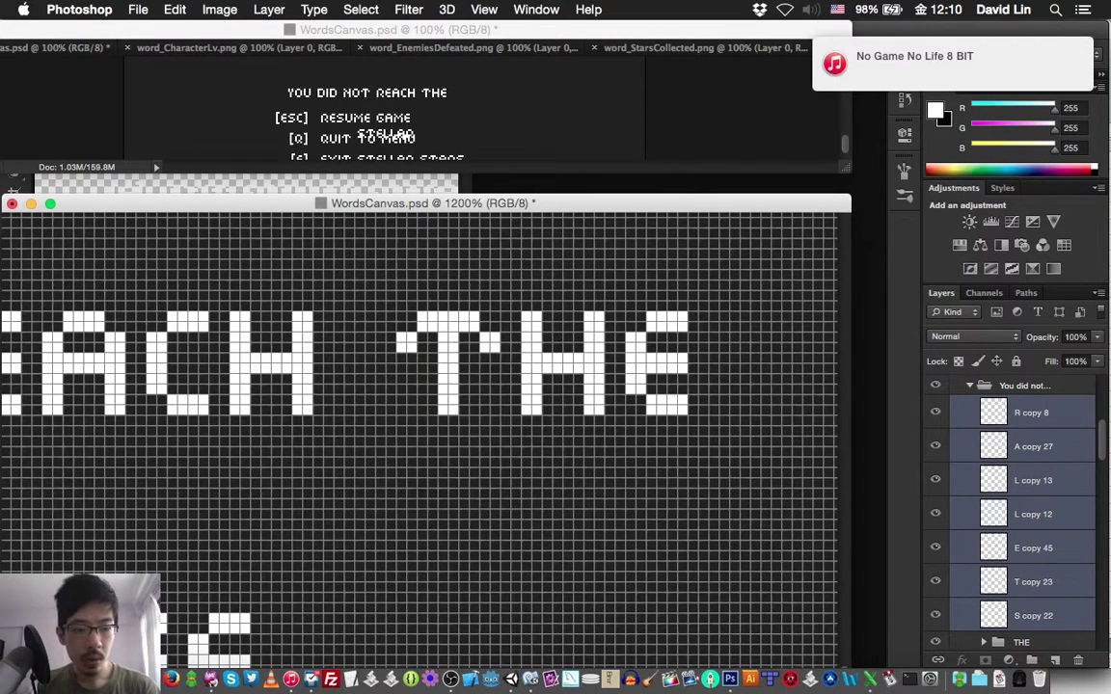
Create a new layer group named Stellar above the R copy in the "You did not..." group
click(1018, 413)
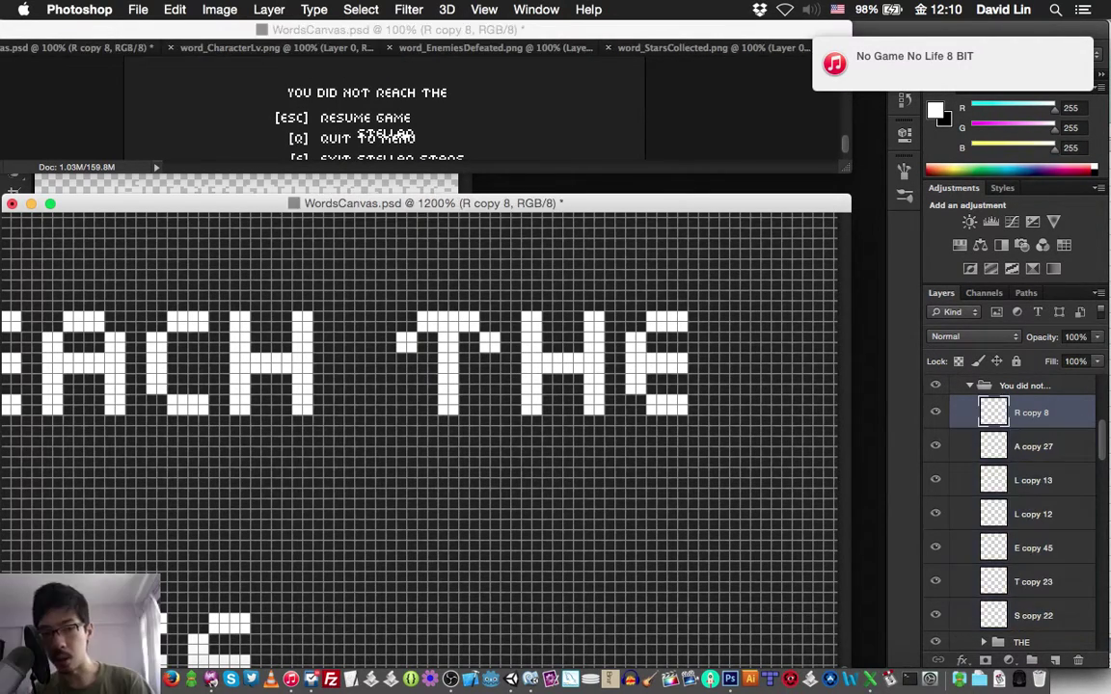
key(super+g)
text(Stellar)
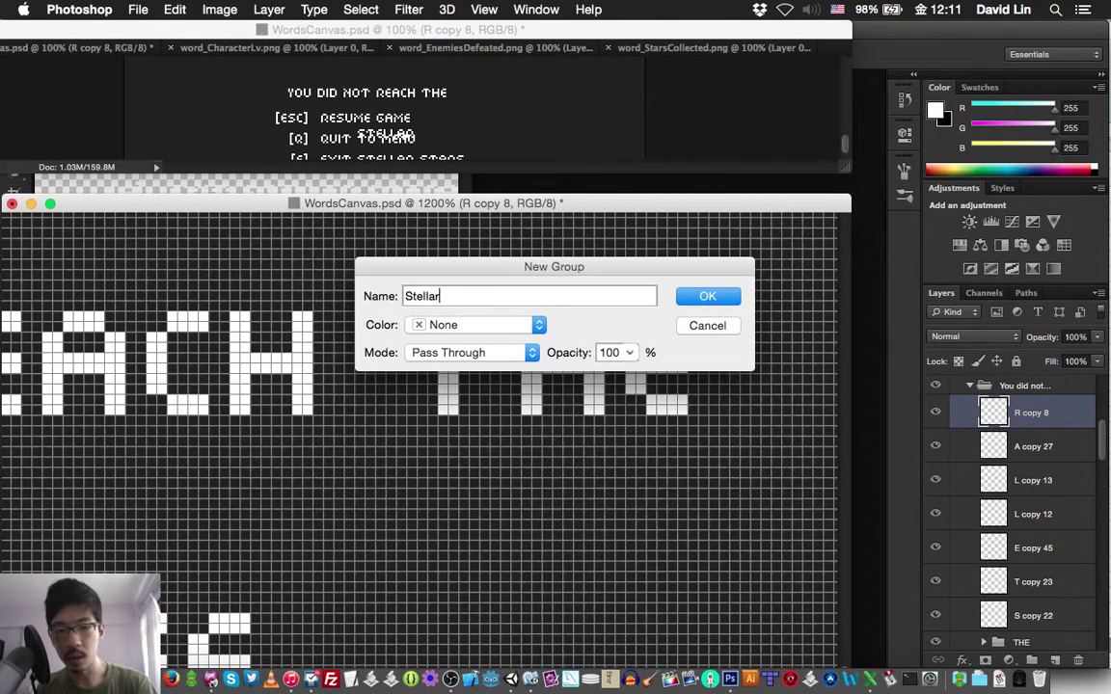
key(Return)
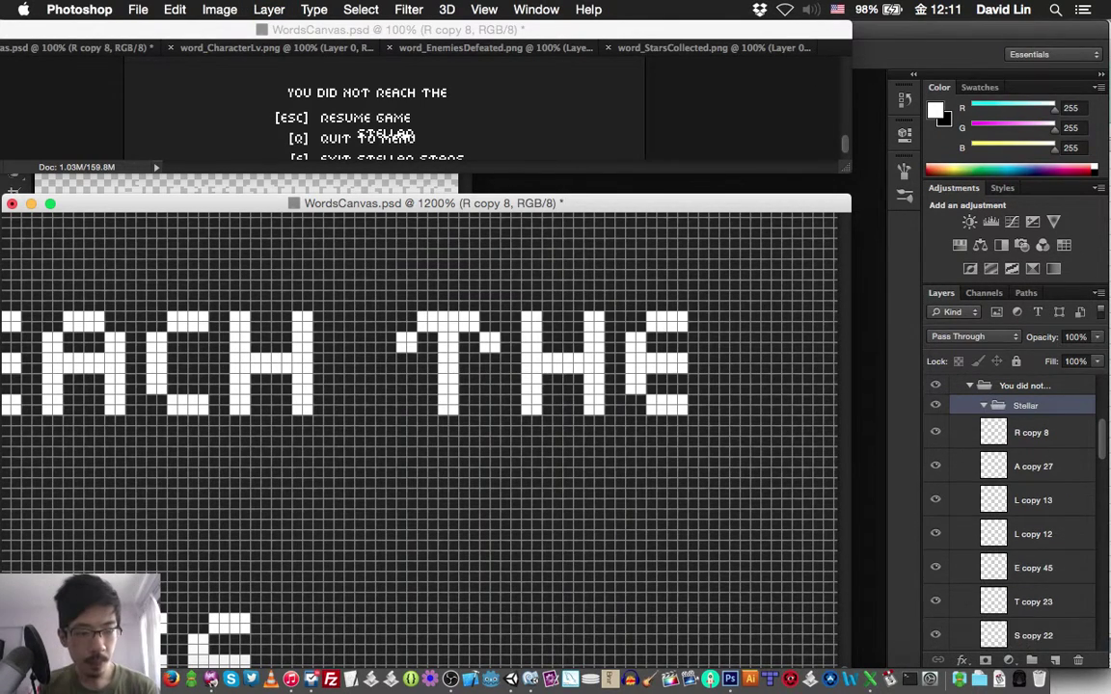
Move the seven STELLAR letter layers, R copy 8 through S copy 22, into the Stellar group and collapse the group
click(1032, 432)
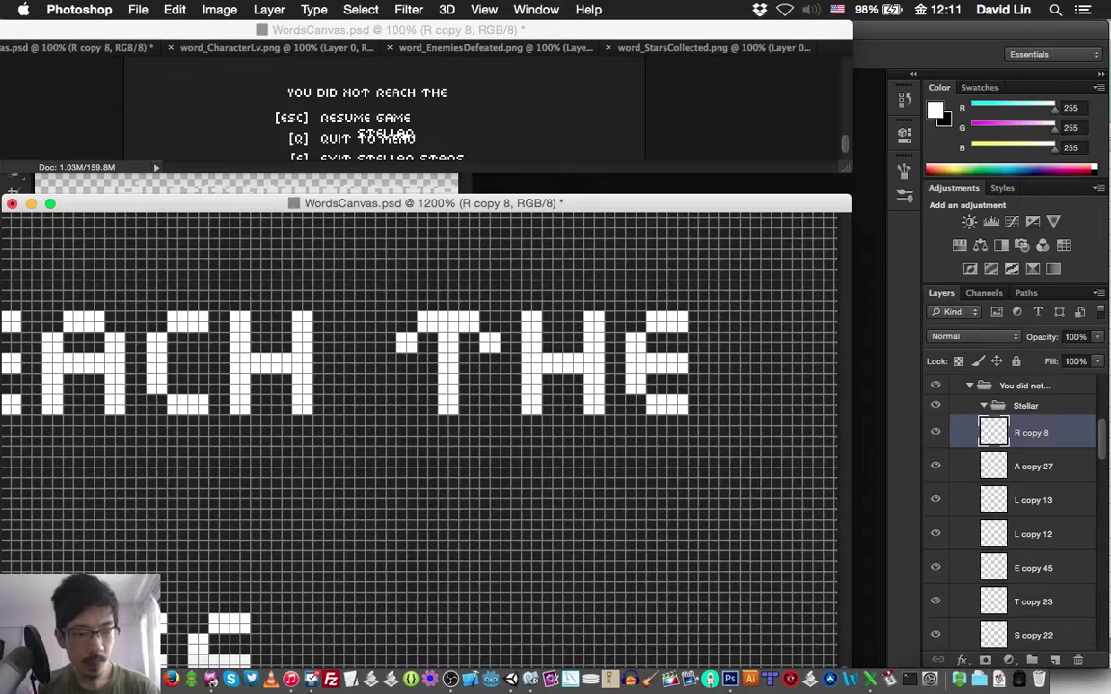
scroll(1012, 511, down, 4)
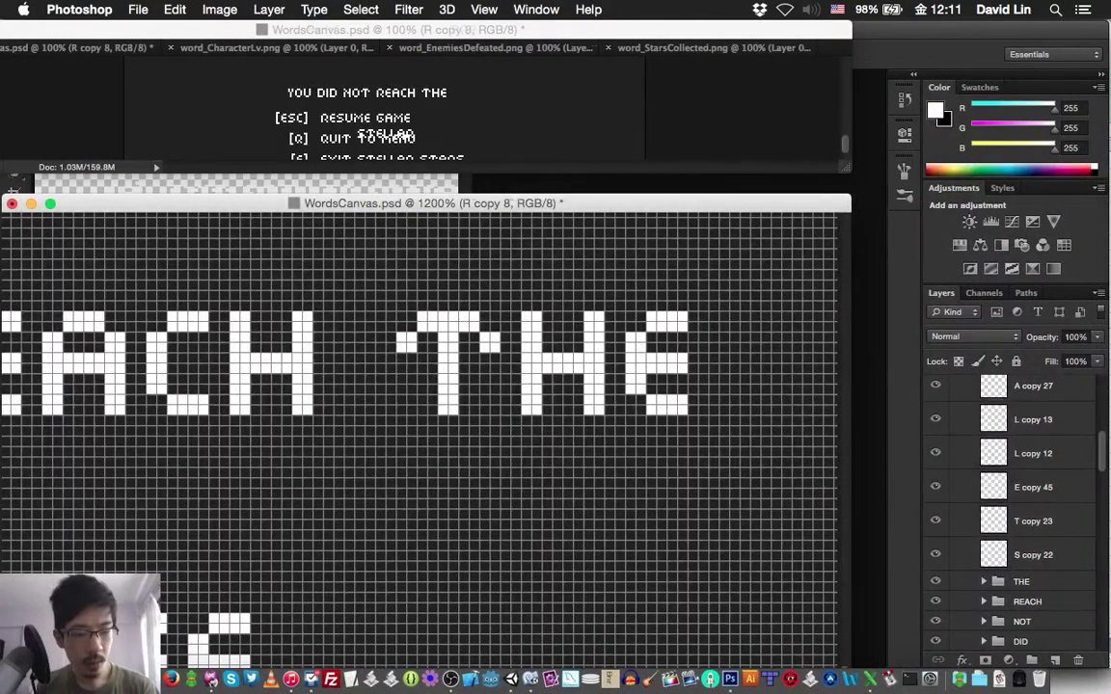
shift+click(1032, 554)
scroll(1032, 554, up, 4)
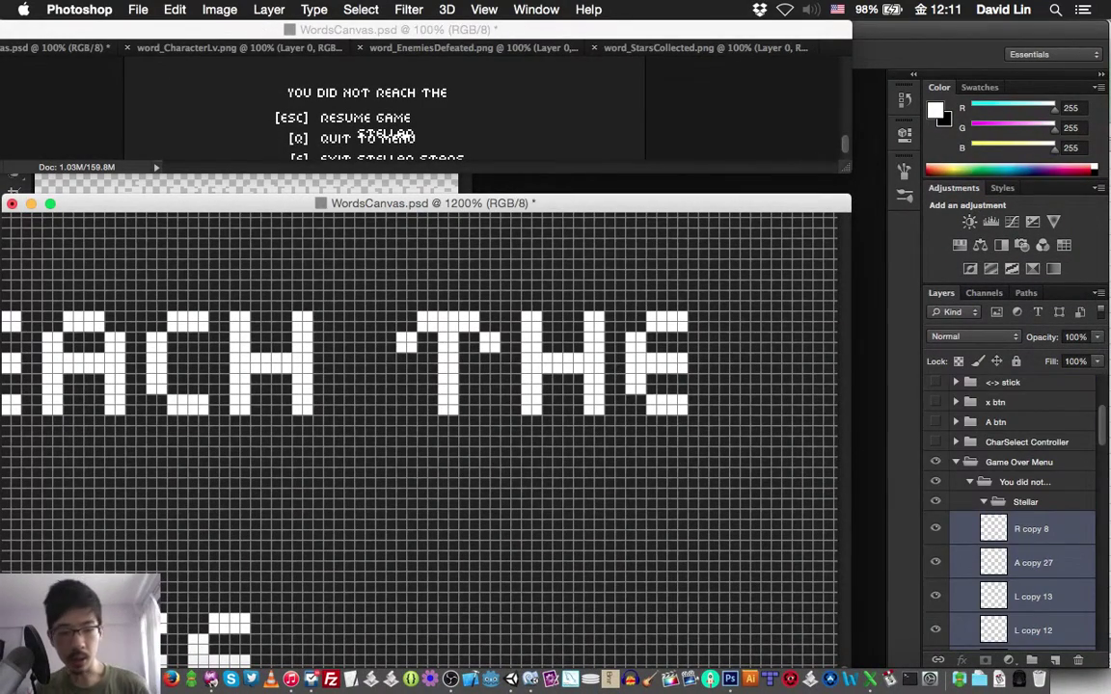
drag(1032, 530, 1033, 501)
click(983, 501)
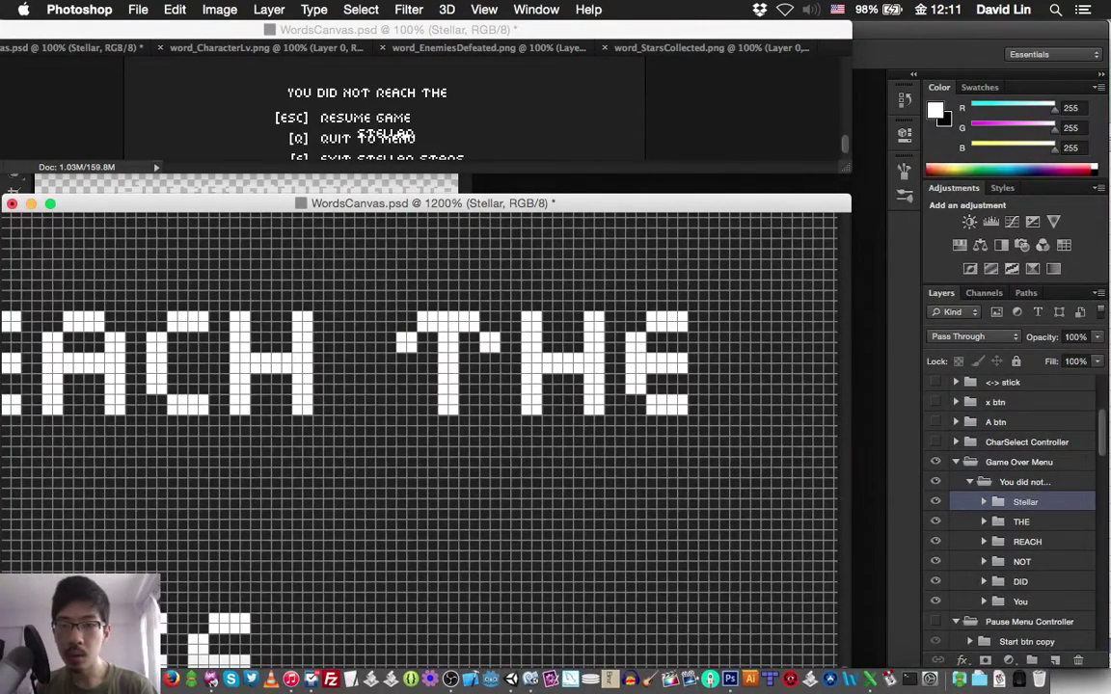
Move the Stellar group's lettering off the menu text up to the end of the "YOU DID NOT REACH THE" line
scroll(420, 440, up, 2)
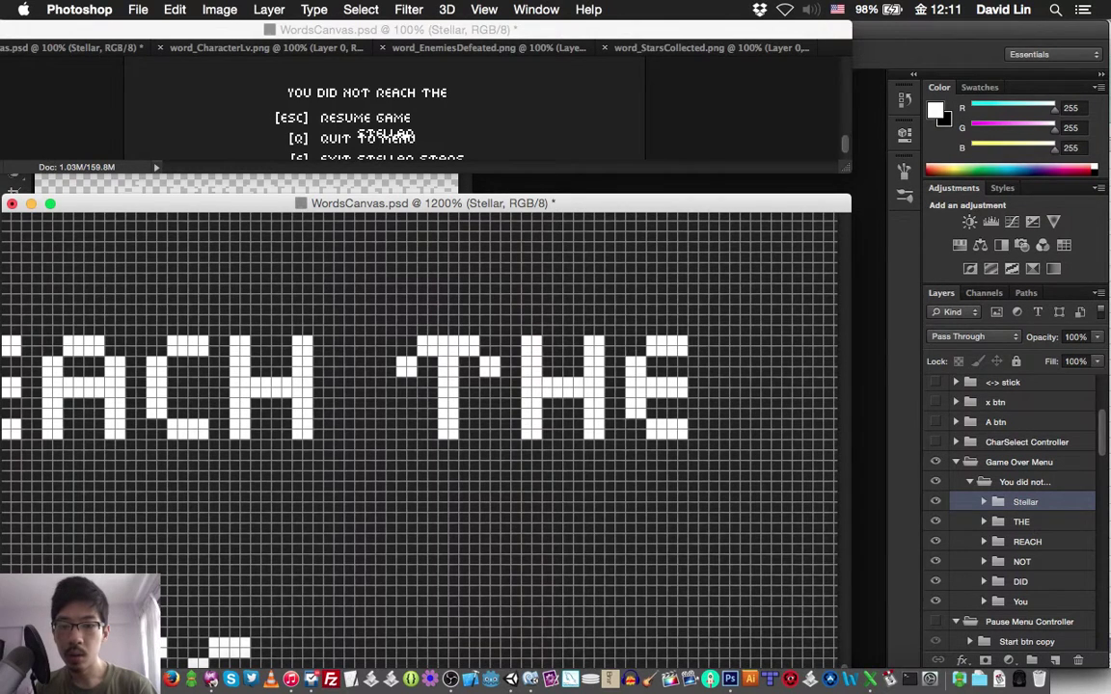
scroll(420, 440, down, 5)
scroll(419, 440, left, 3)
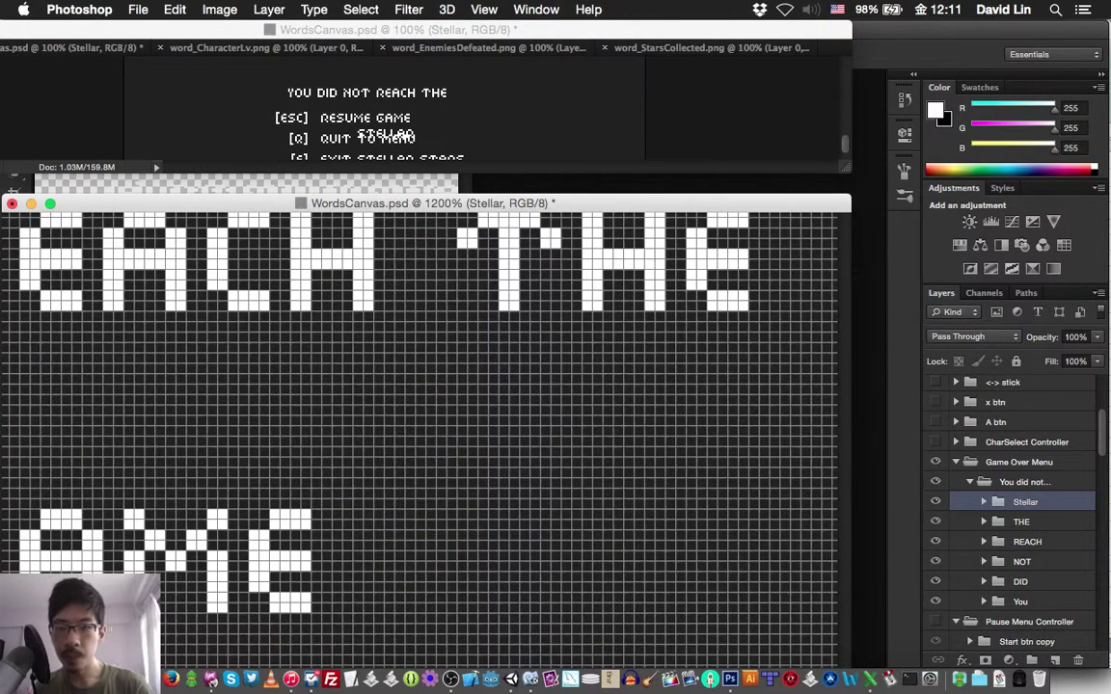
key(super+grave)
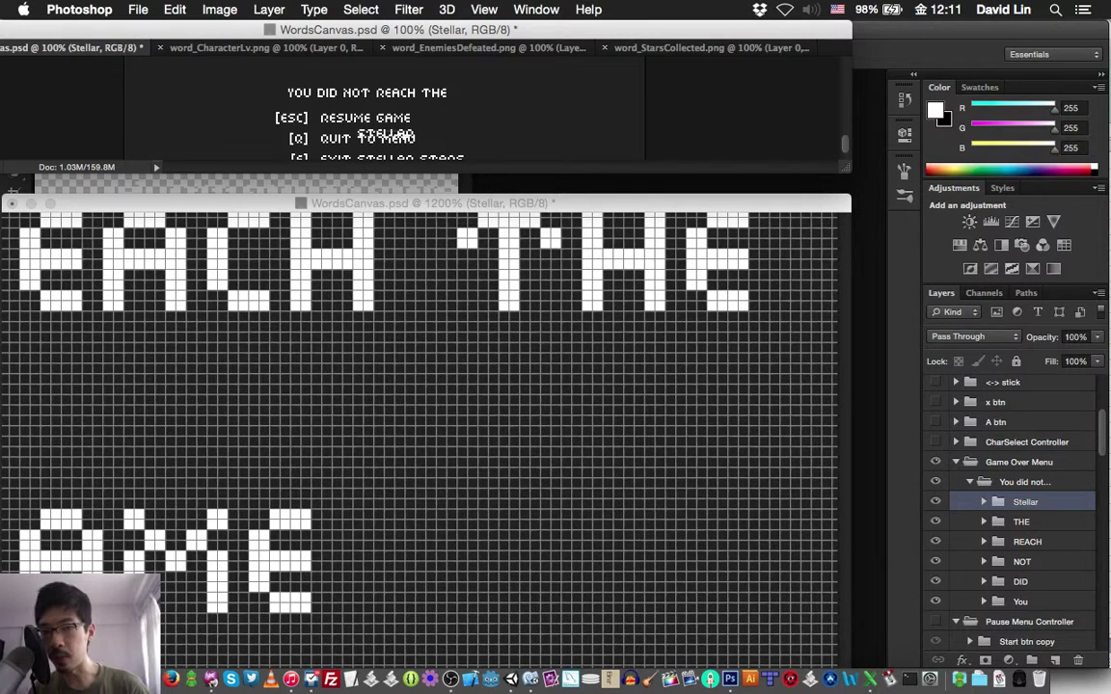
drag(386, 134, 392, 131)
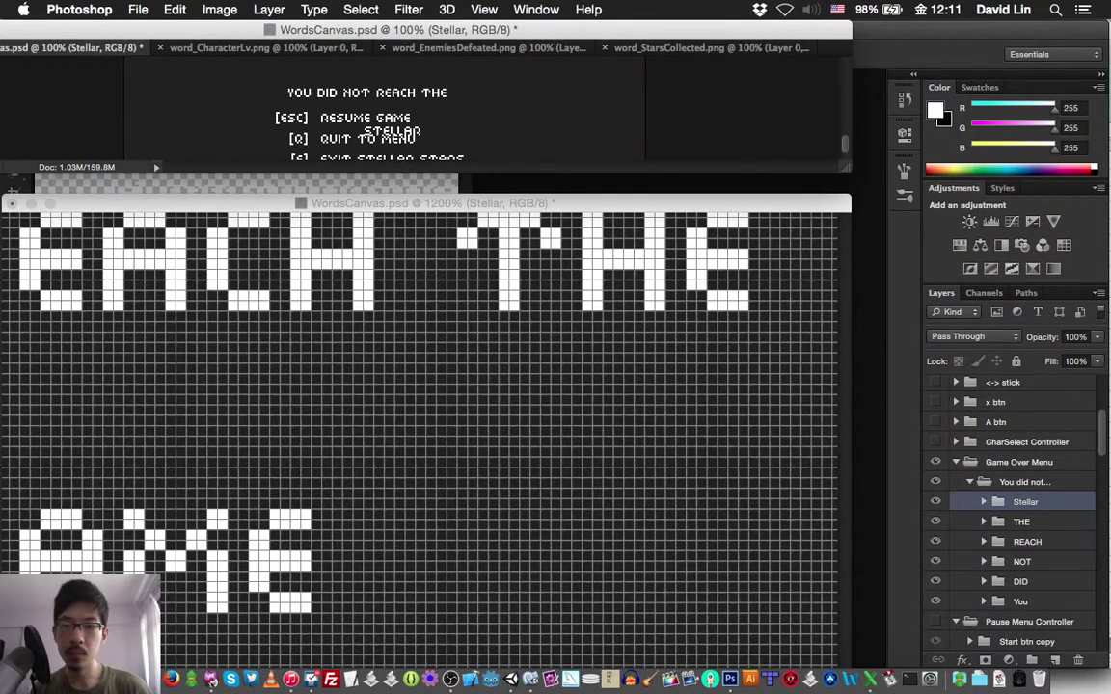
key(Up)
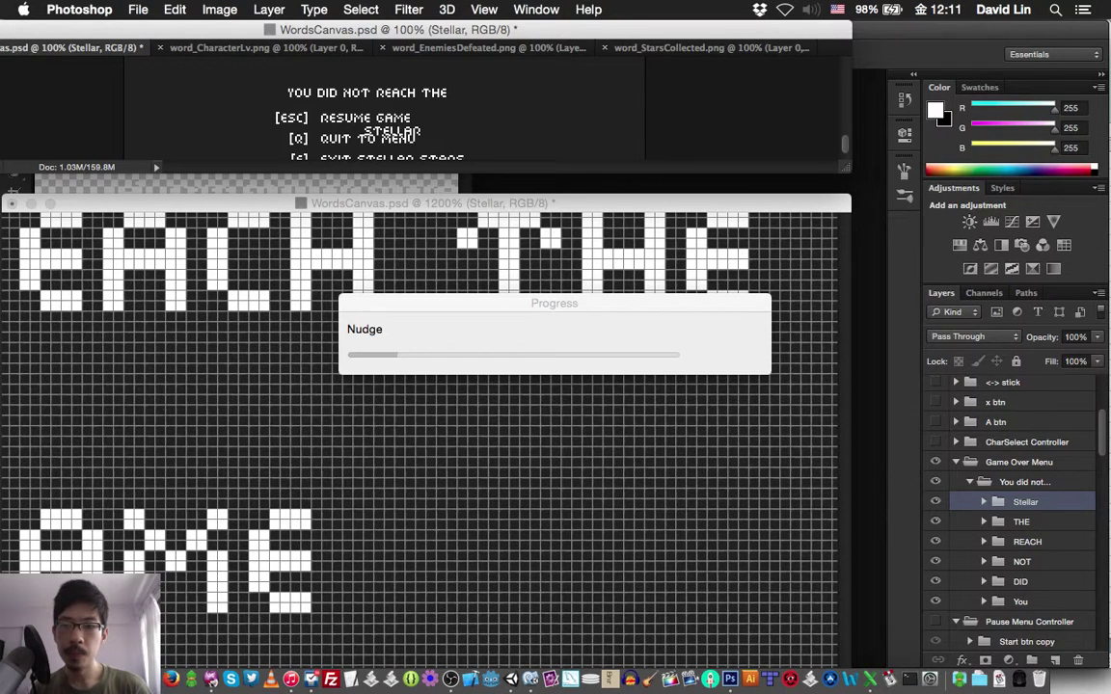
drag(393, 131, 465, 96)
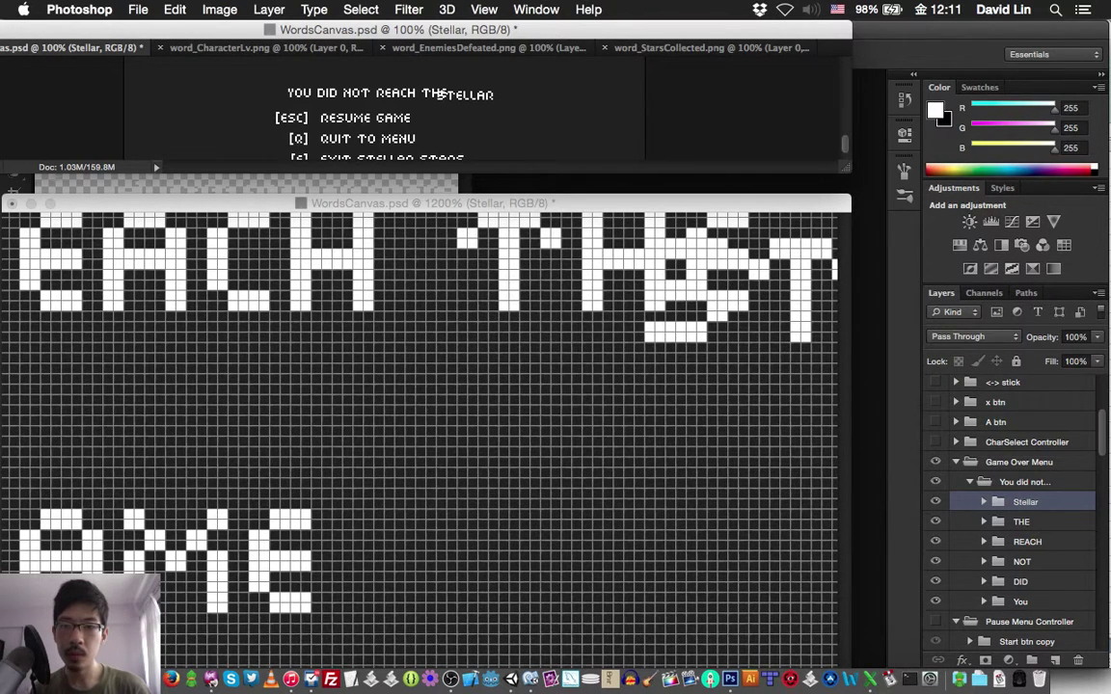
Nudge the Stellar group 2 pixels up and 18 pixels right to align it with THE, leaving an 8-pixel word gap, and save the document
click(427, 203)
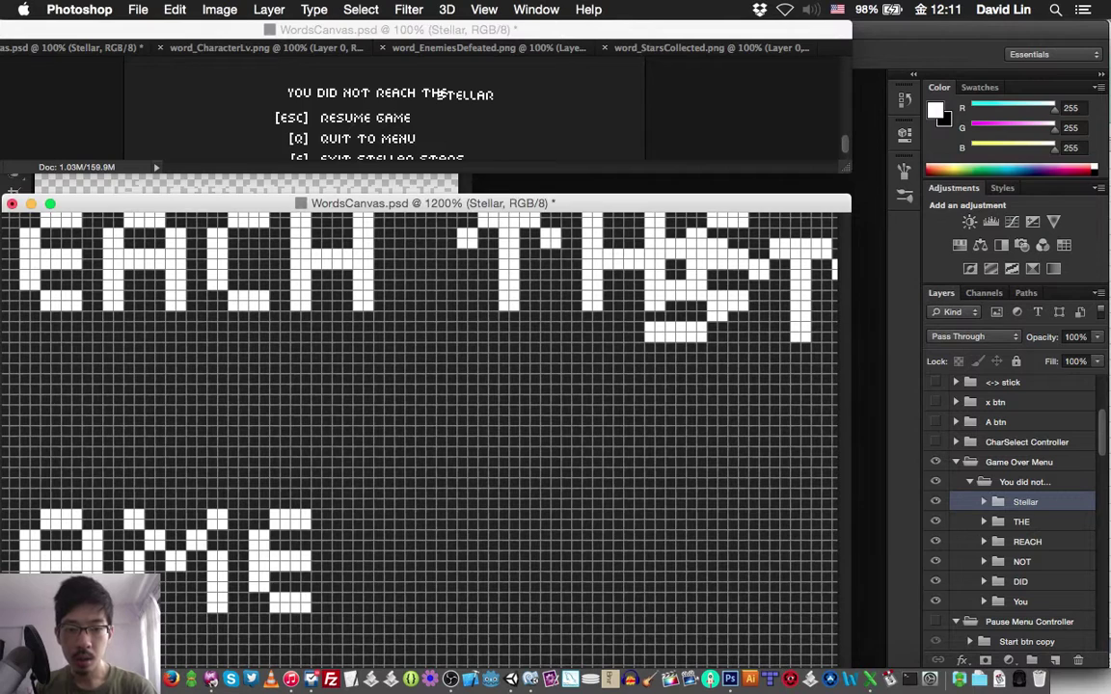
scroll(420, 438, up, 5)
scroll(419, 439, right, 5)
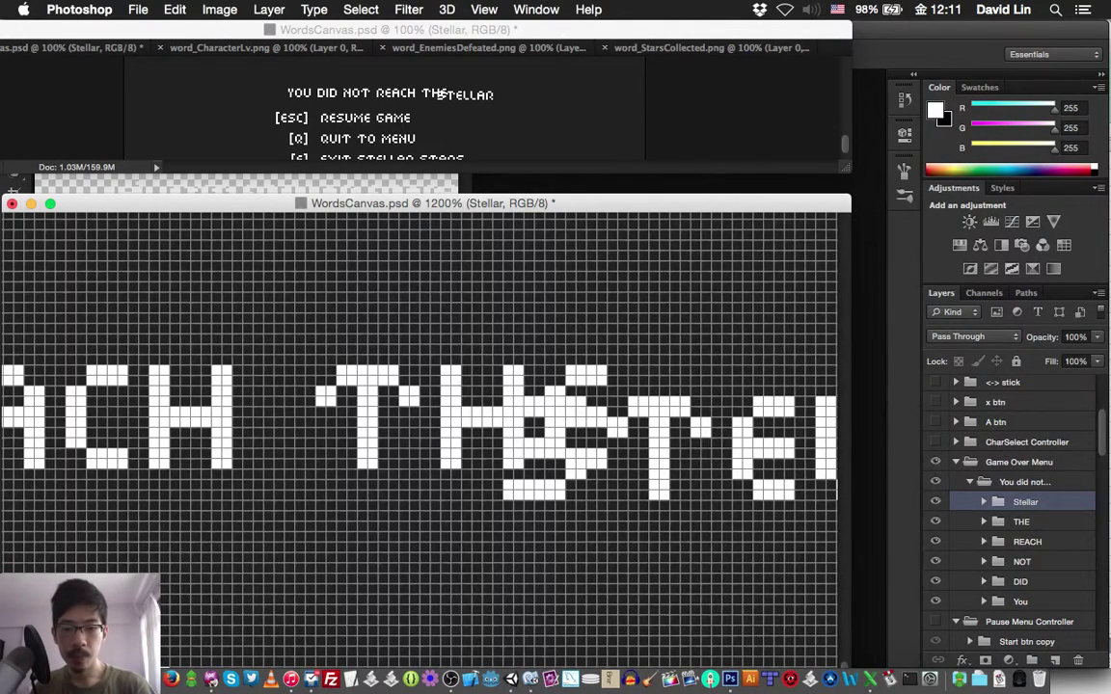
key(Up)
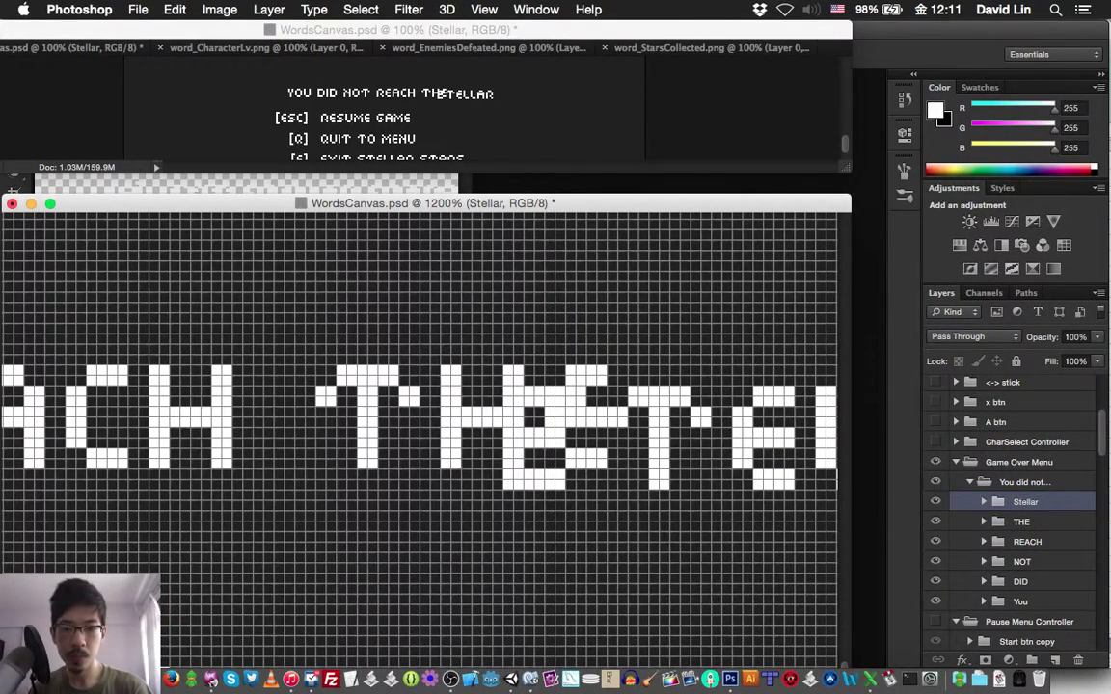
key(Up)
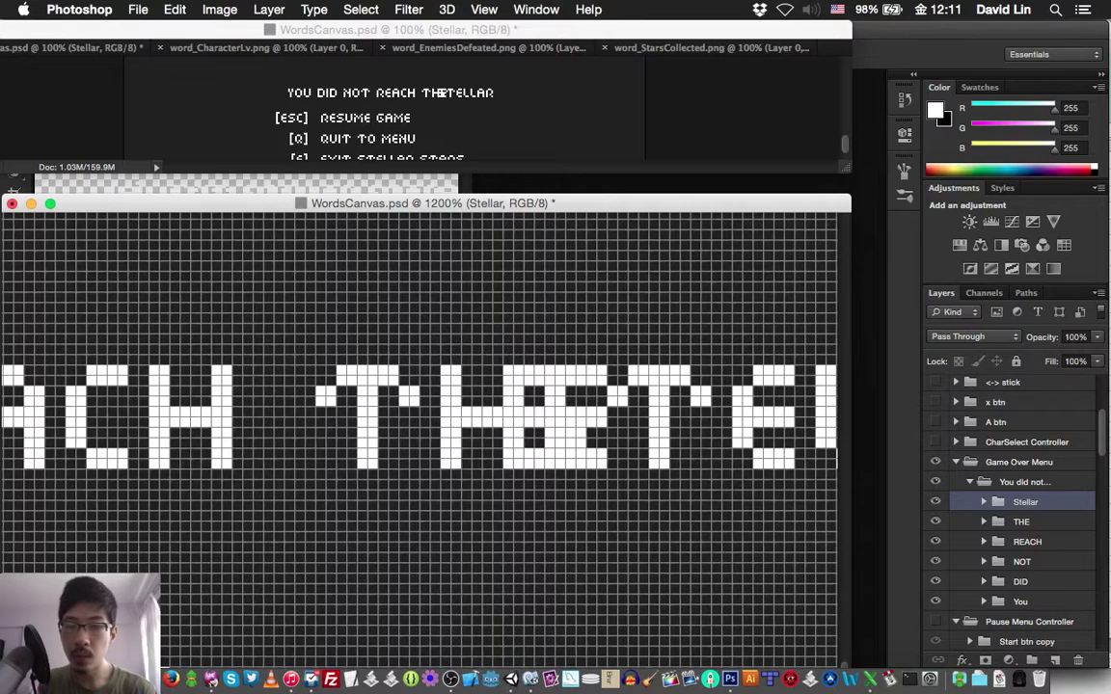
key(shift+Right)
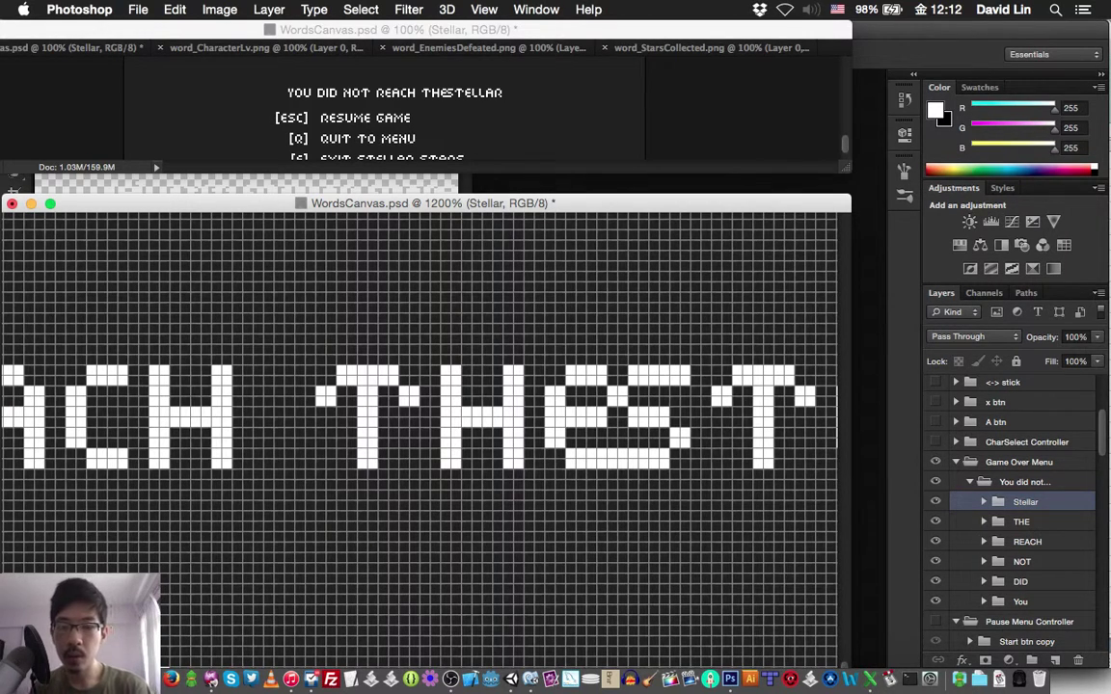
key(shift+Right)
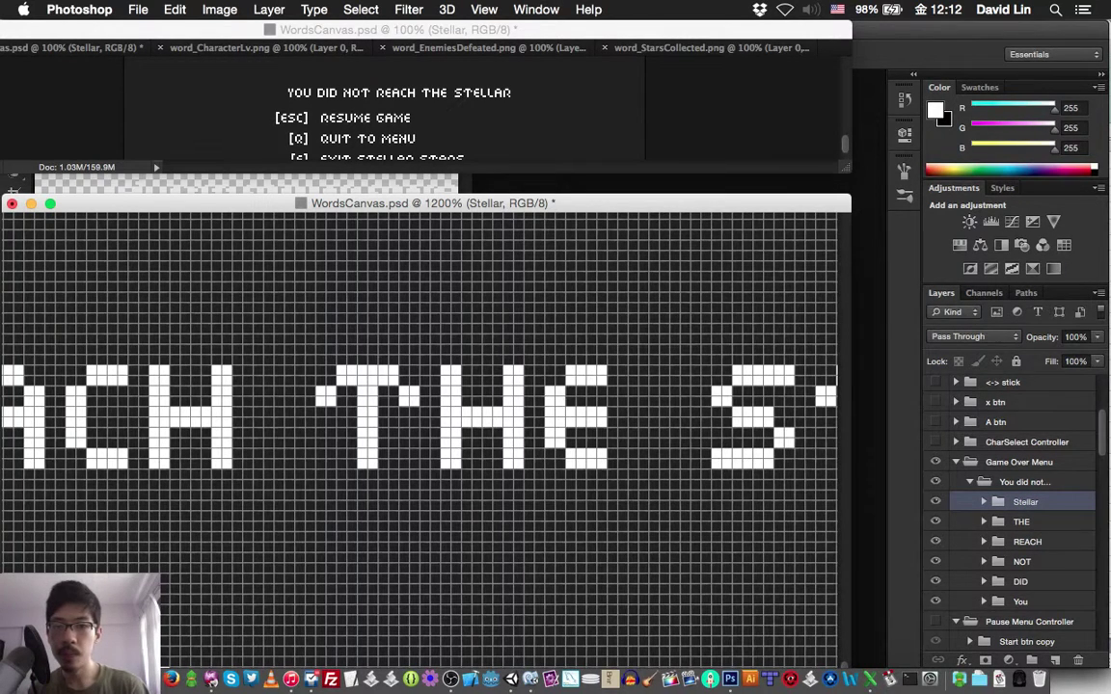
key(Left)
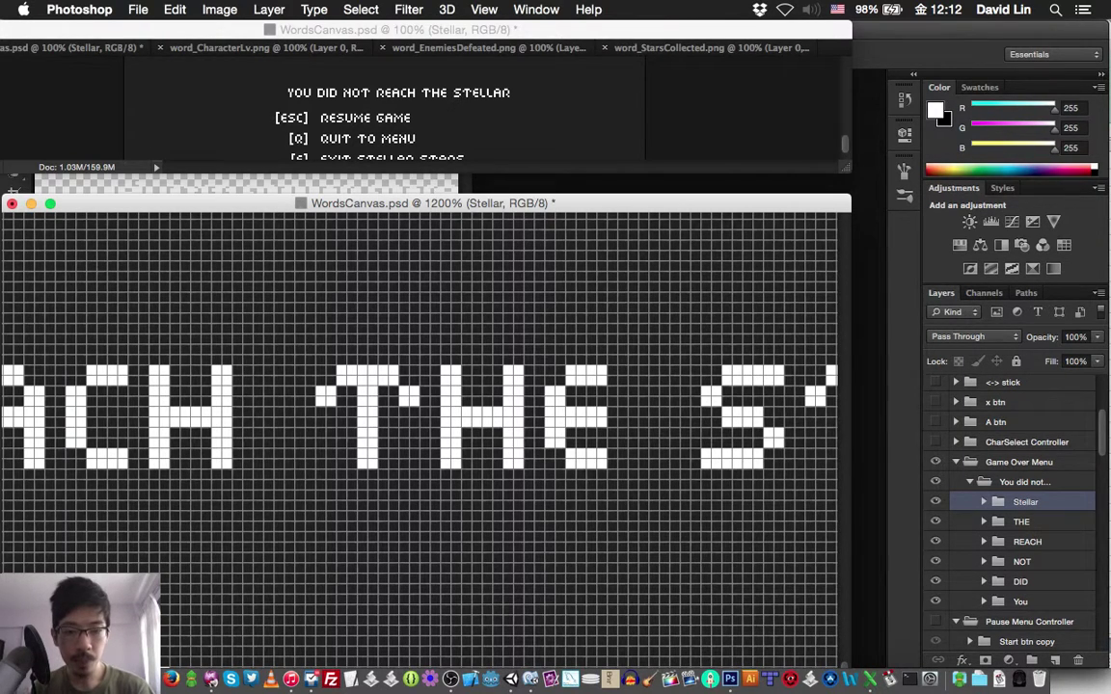
key(Left)
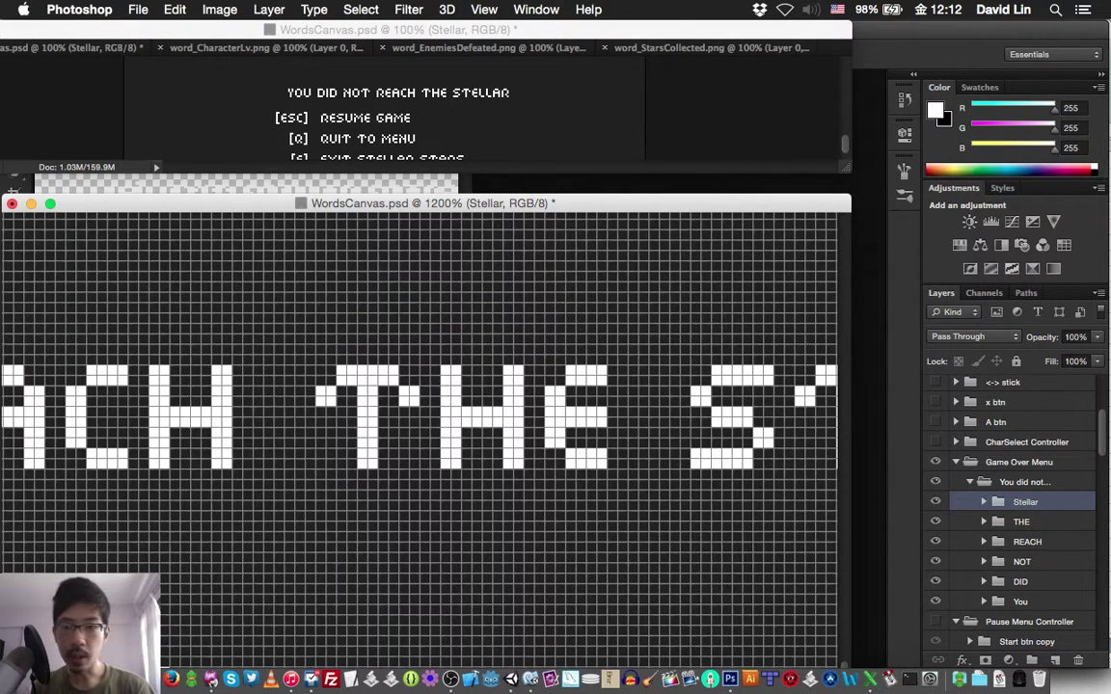
key(super+s)
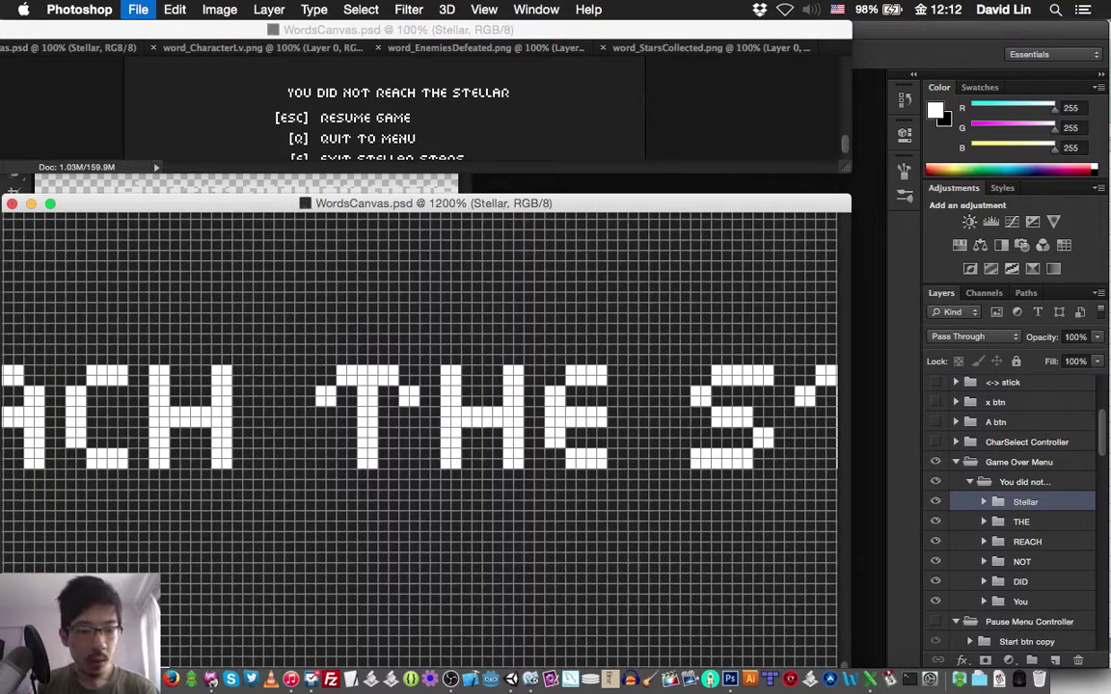
Create a new layer group named Skies directly above the Stellar group
key(super+g)
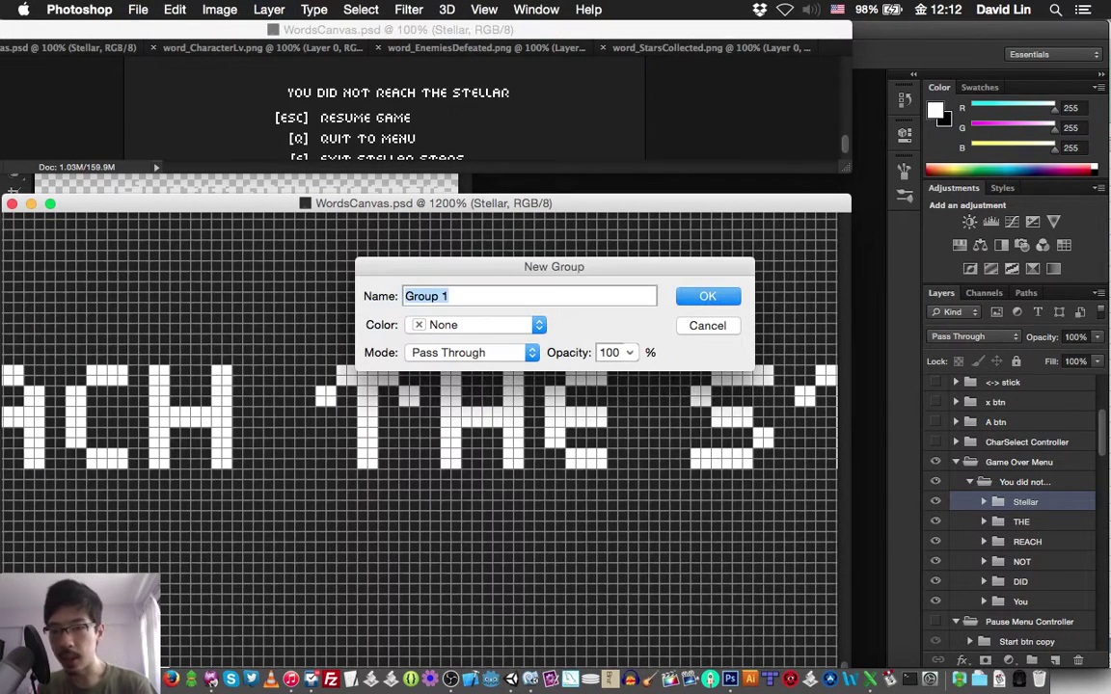
text(Skies)
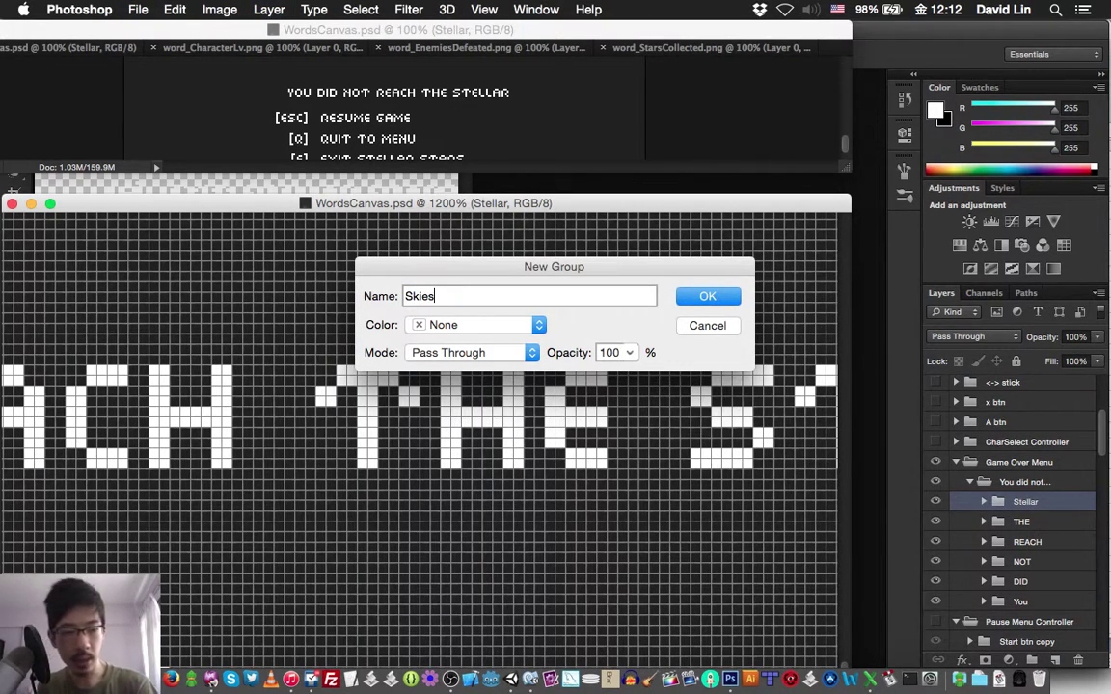
key(Return)
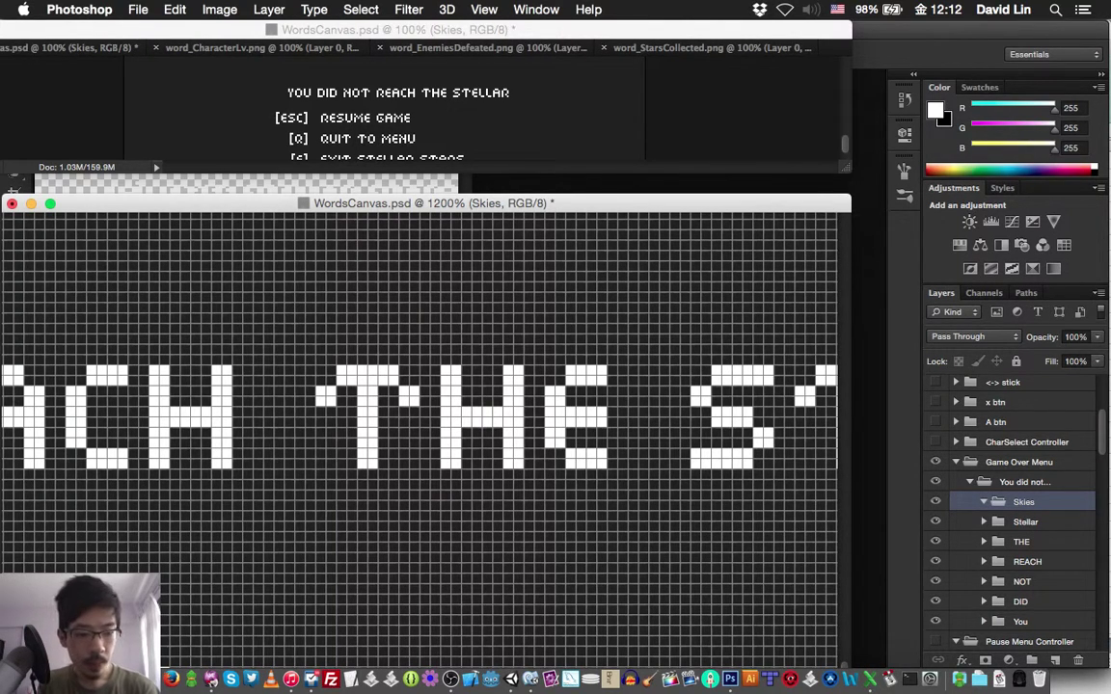
Collapse the Pause Menu Controller group, hide the Pause Menu KB group, and save the document
scroll(1012, 510, down, 5)
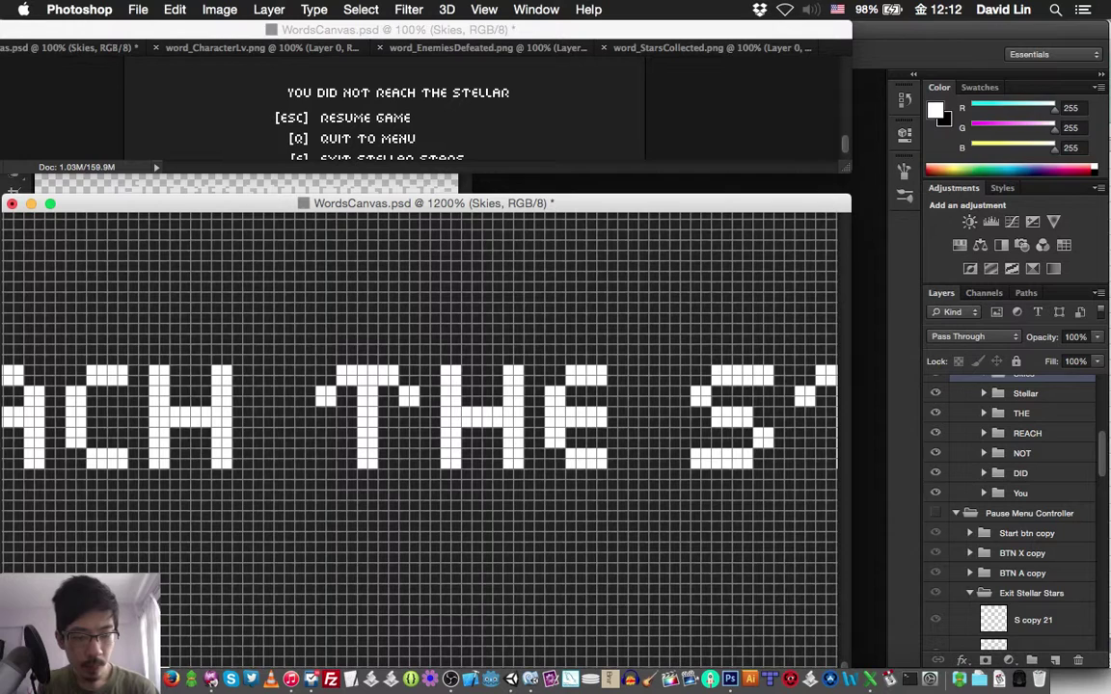
click(956, 513)
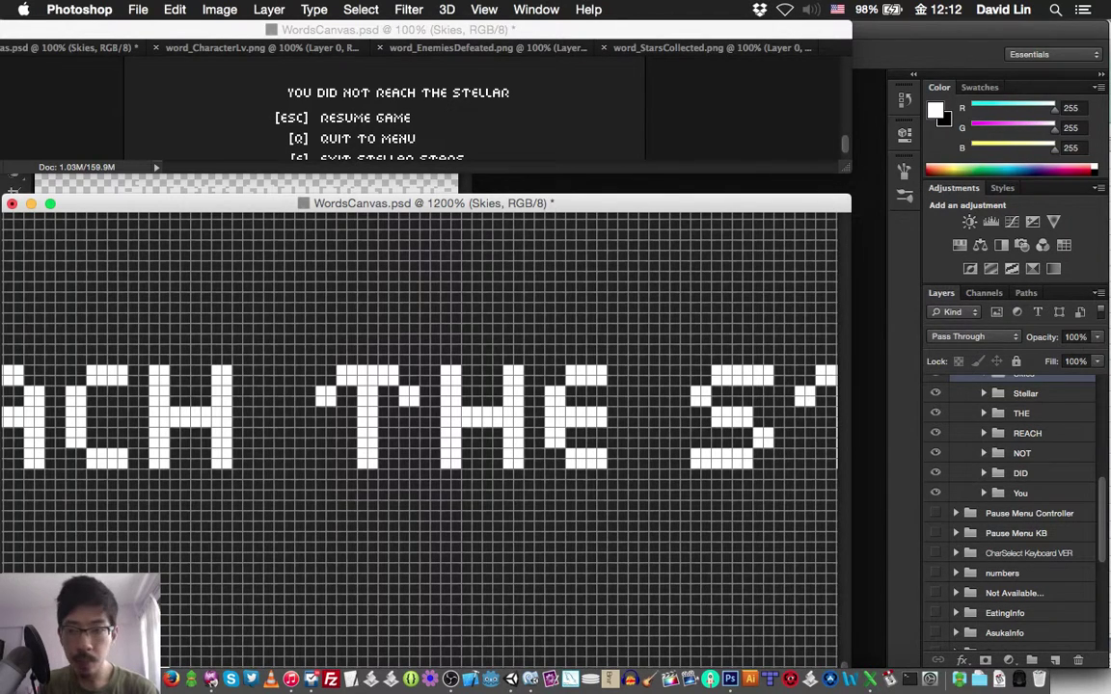
click(935, 533)
key(super+s)
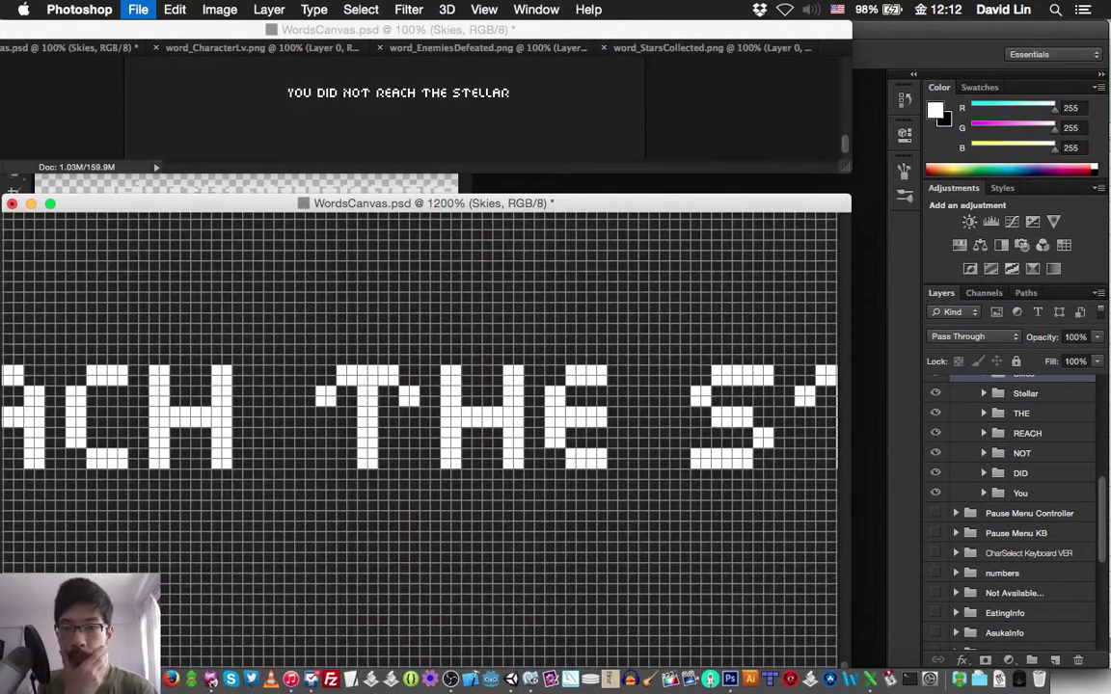
Duplicate the S copy 22 layer from the Stellar group and move the duplicate up into the Skies group
scroll(935, 533, up, 5)
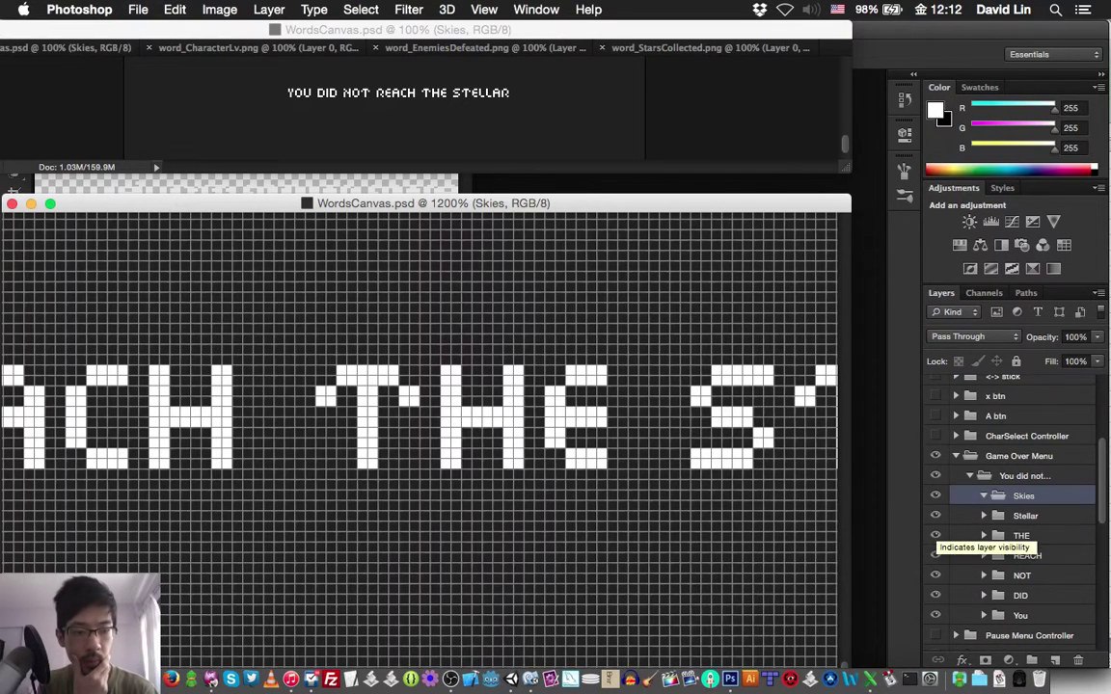
click(984, 516)
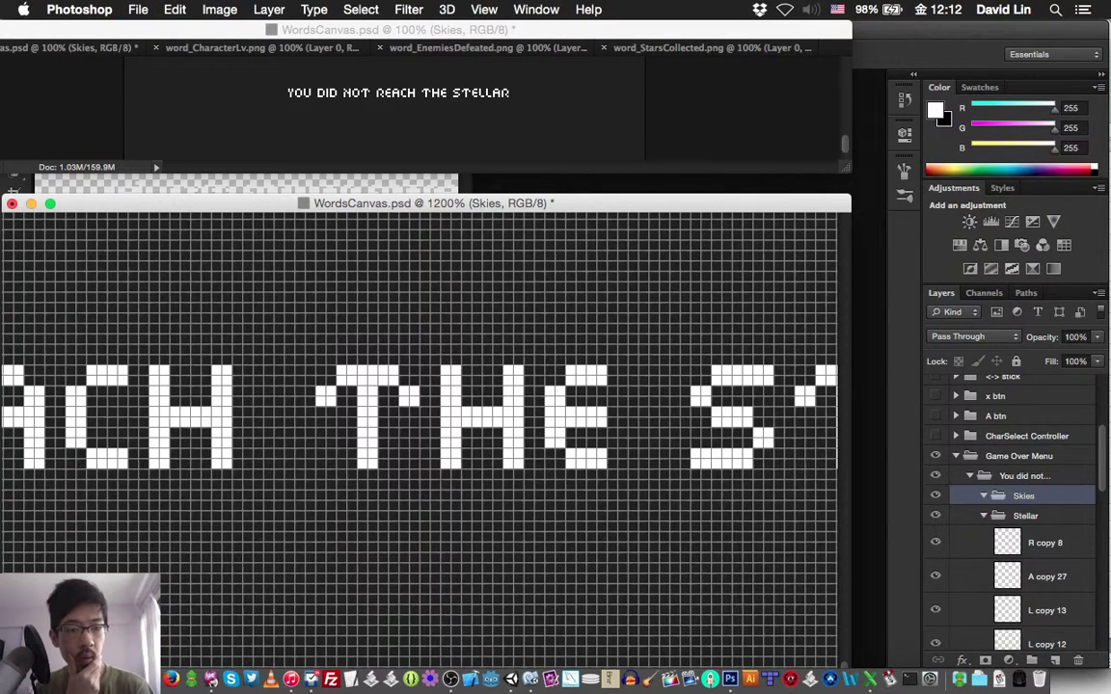
scroll(984, 516, down, 5)
click(1040, 523)
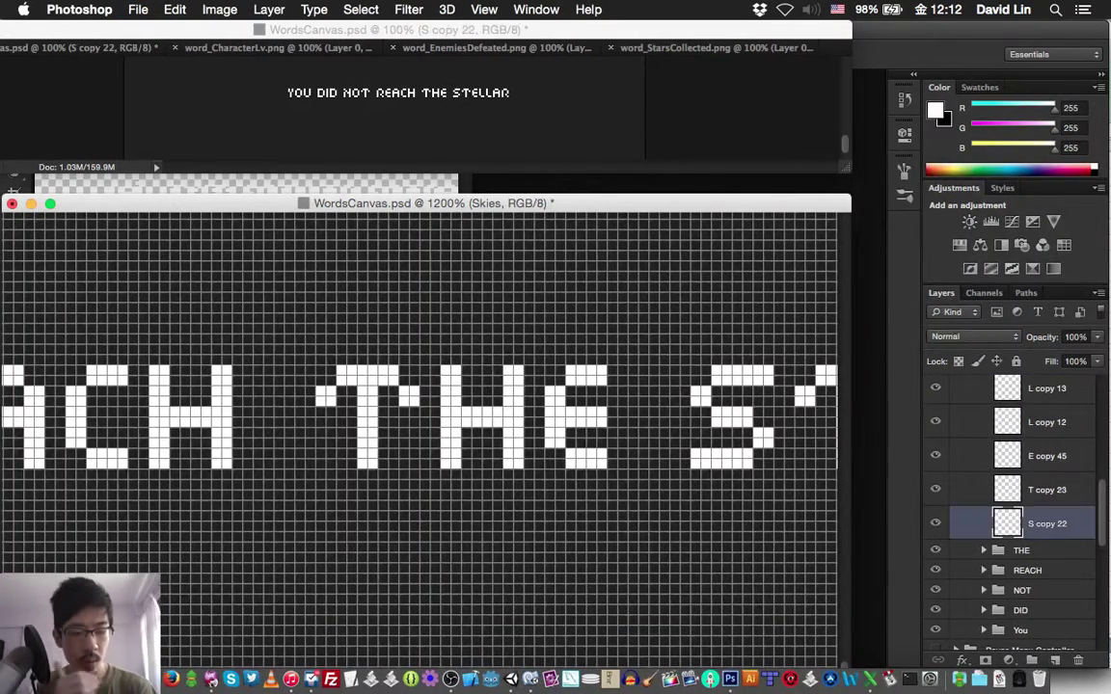
key(super+j)
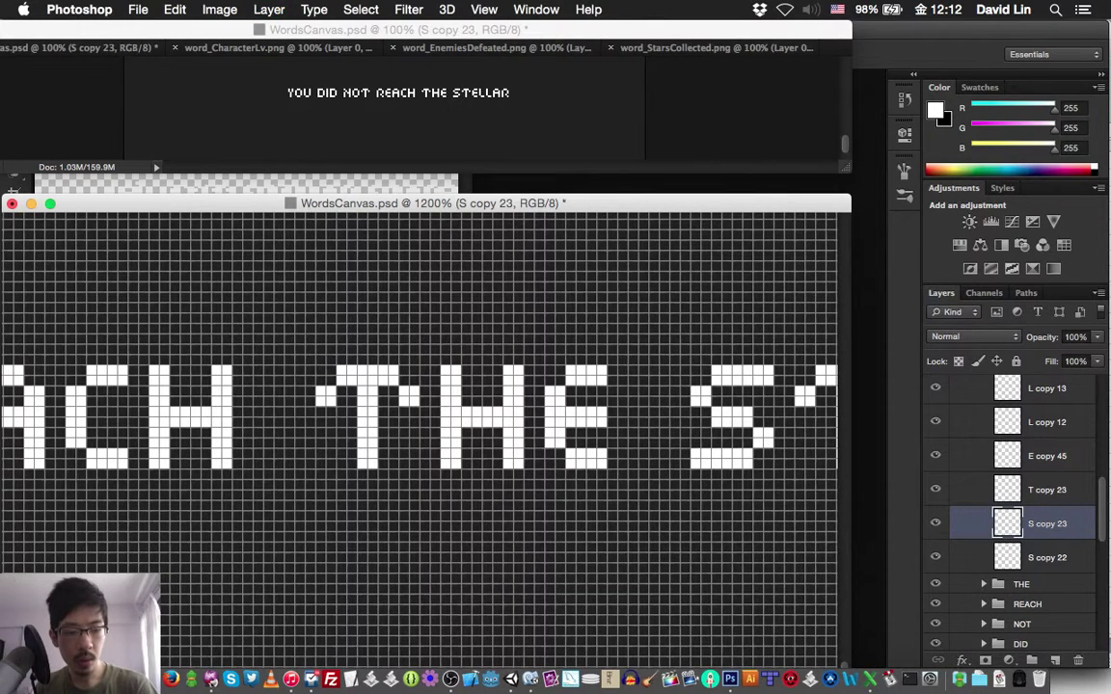
key(super+shift+bracketright)
key(super+bracketright)
key(super+bracketright)
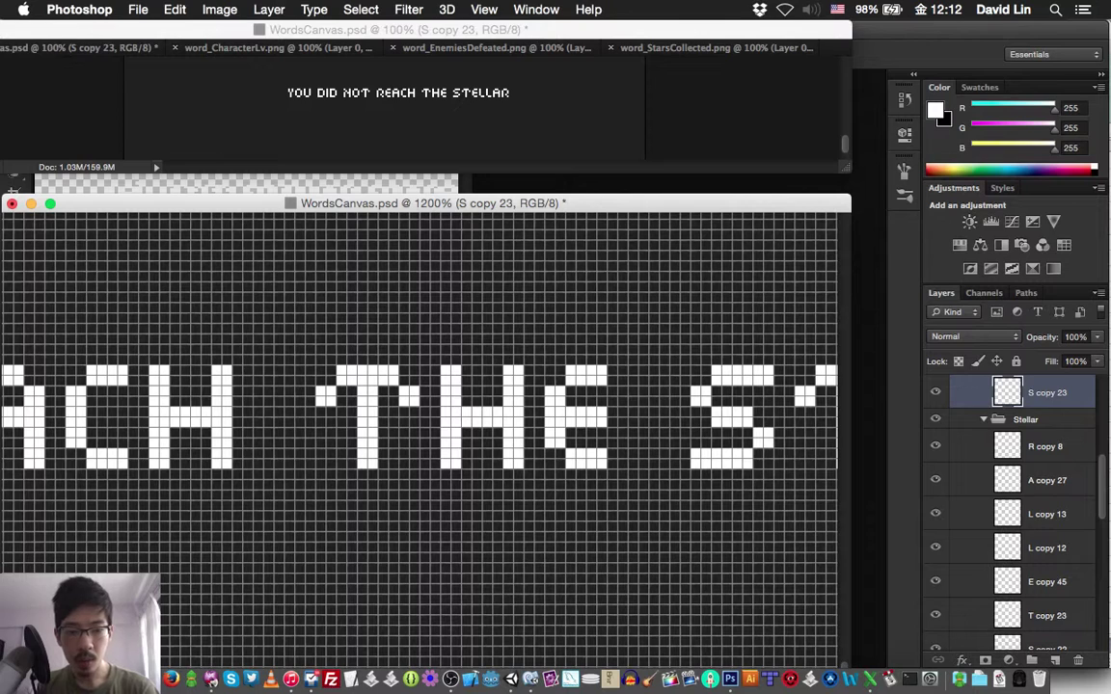
Move the S copy 23 letter right past STELLAR, leaving an 8-pixel word gap after the R
scroll(419, 439, right, 10)
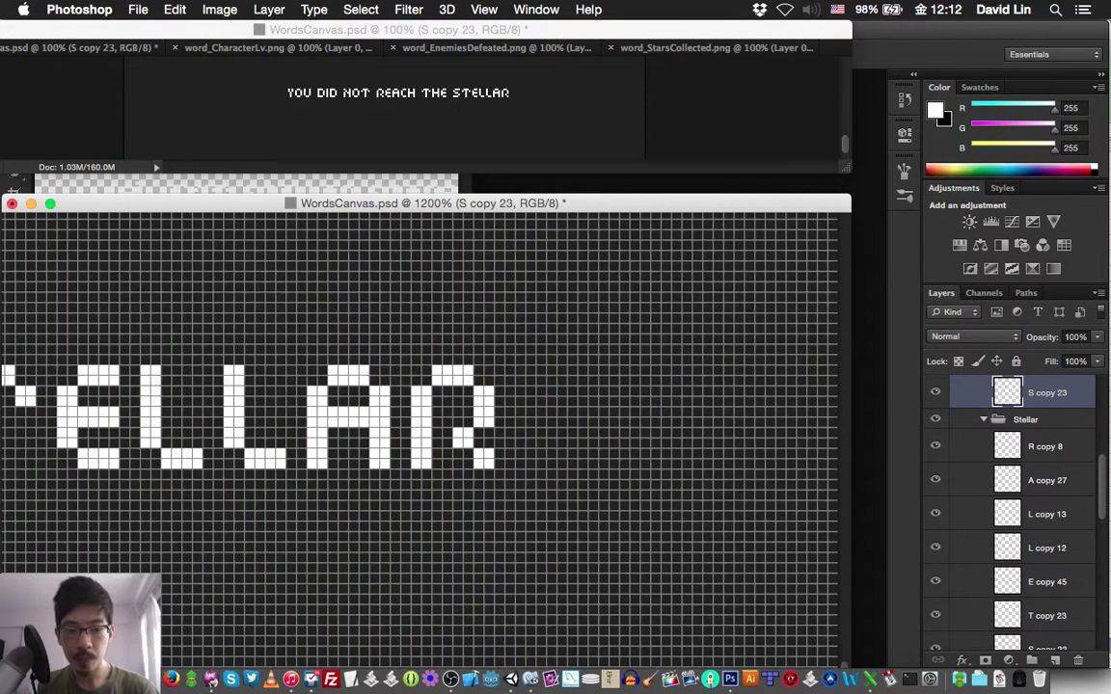
key(shift+Right)
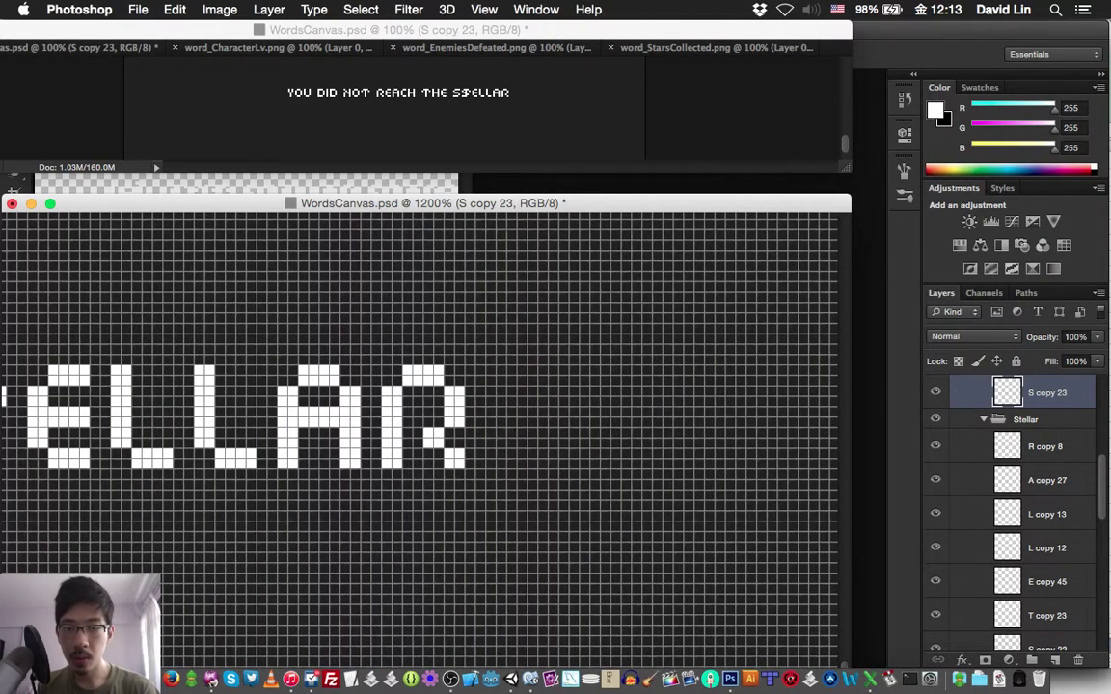
key(shift+Right)
key(shift+Right)
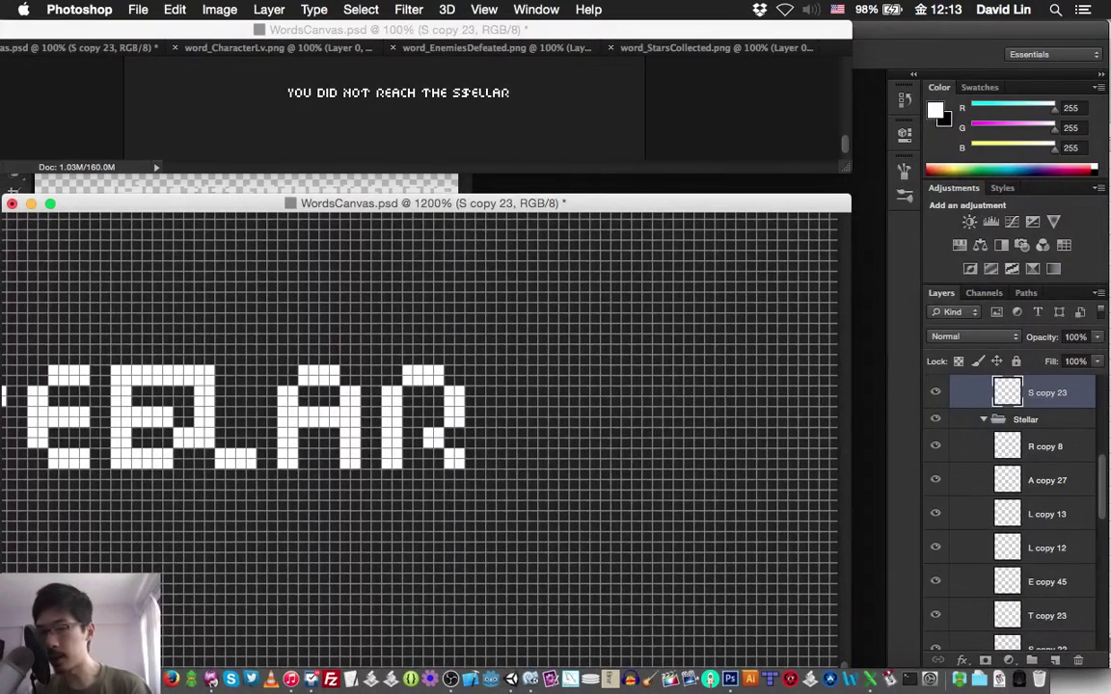
key(Right)
key(Right)
key(Right)
key(Right)
key(Right)
key(Right)
key(Right)
key(Right)
key(Right)
key(Right)
key(Right)
key(Right)
key(Right)
key(Right)
key(Right)
key(Right)
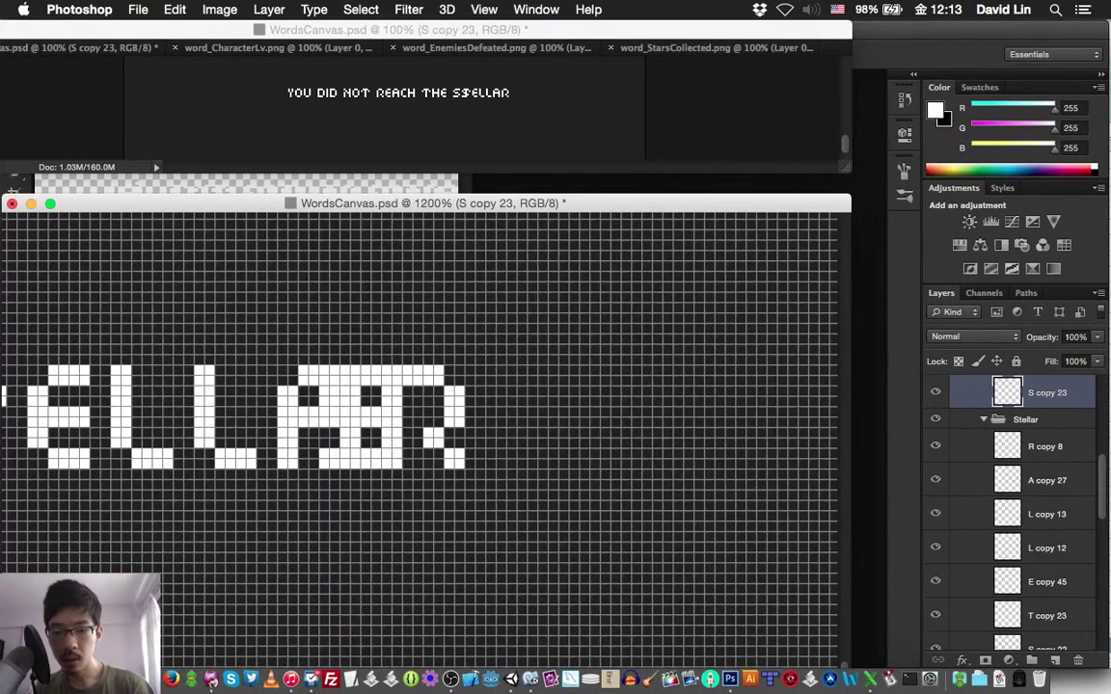
key(shift+Right)
key(shift+Right)
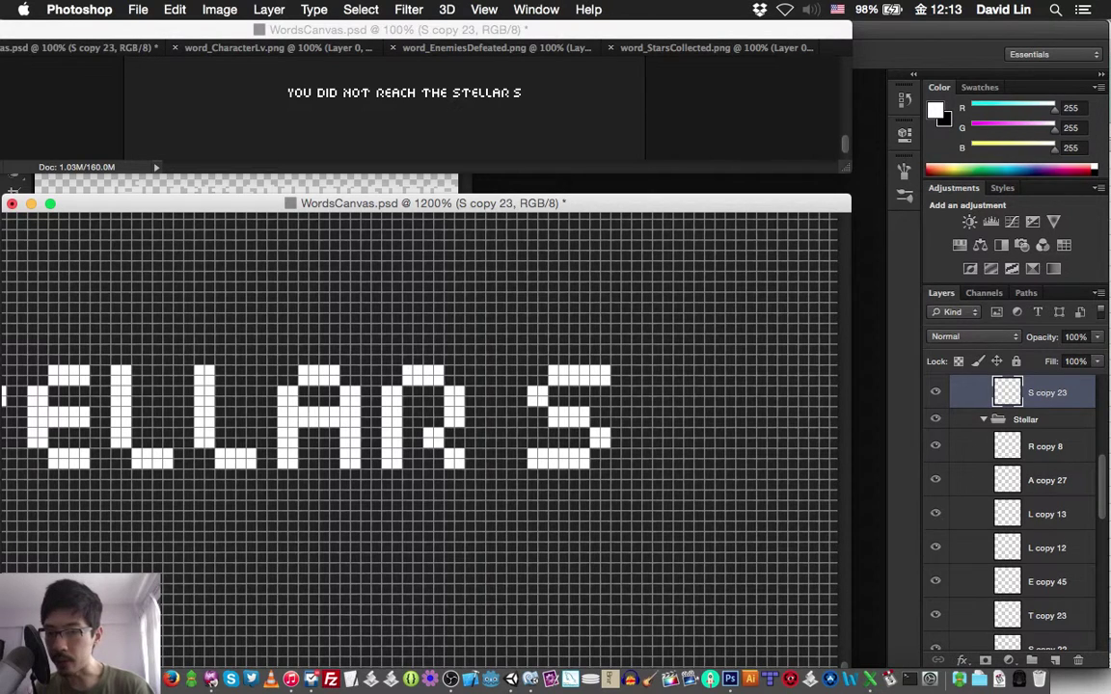
key(Right)
key(Right)
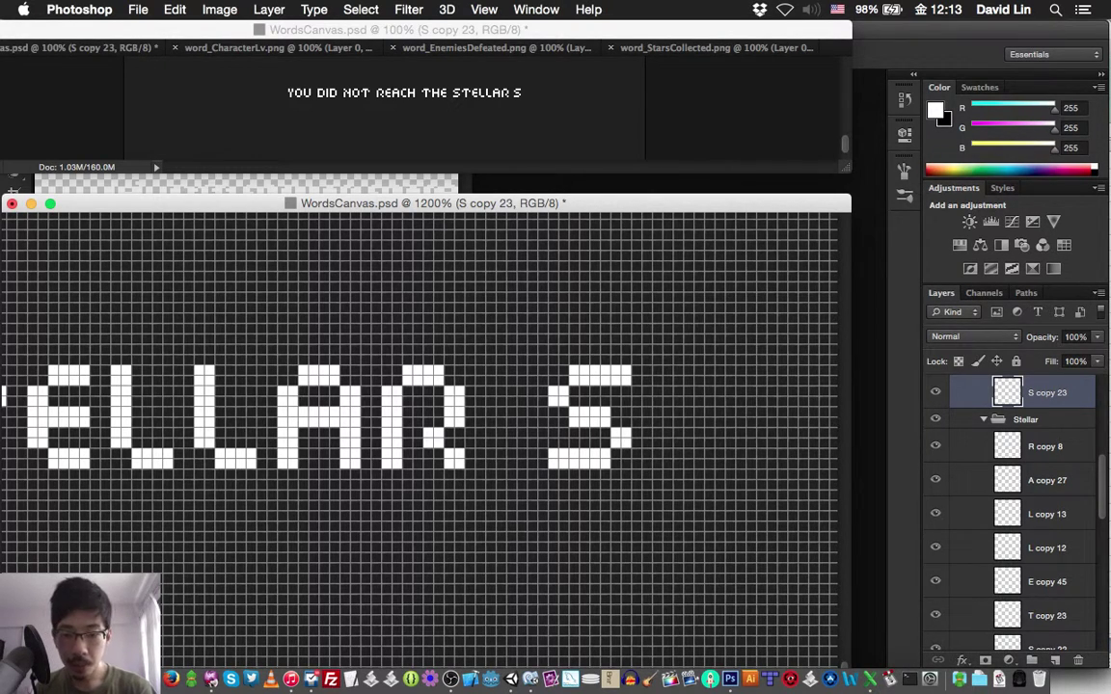
Create a layer named K and draw a pixel K 8 pixels wide, 2 pixels after the S
key(super+shift+n)
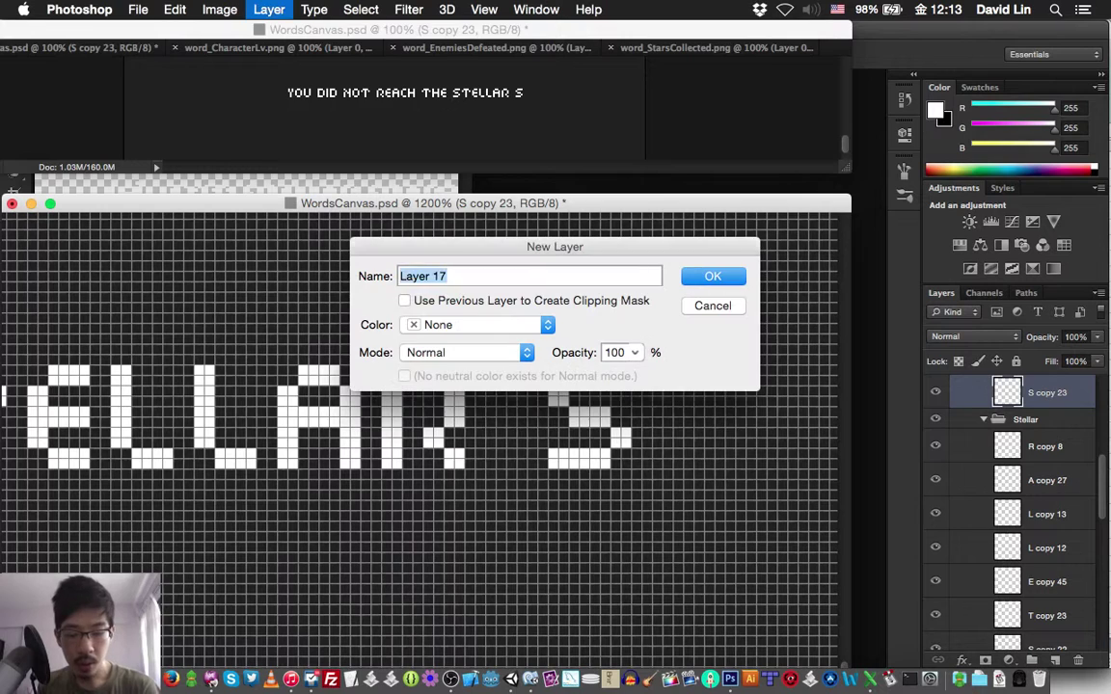
text(K)
key(Return)
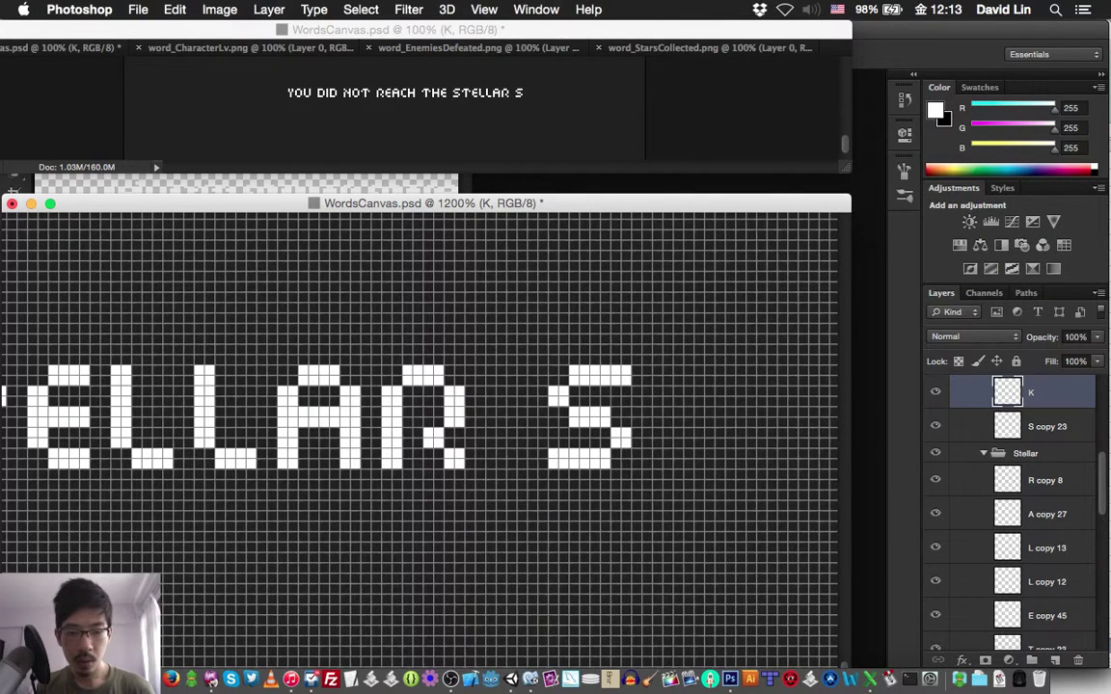
click(662, 396)
click(662, 375)
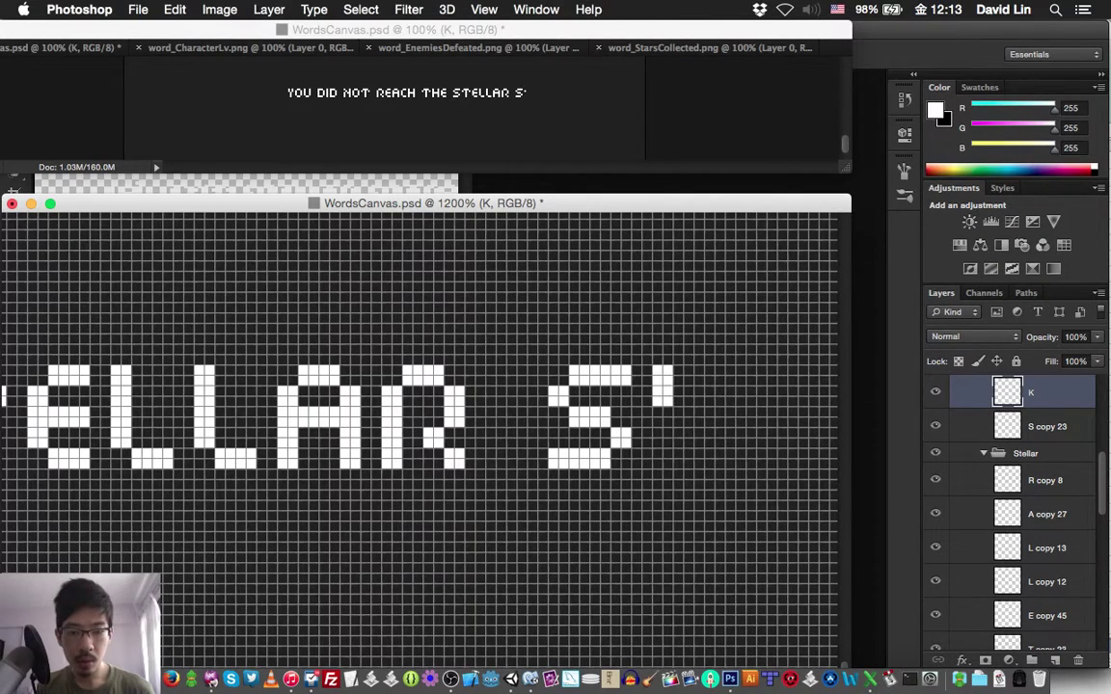
mouse_move(688, 412)
mouse_down()
mouse_move(688, 423)
mouse_move(729, 371)
mouse_up()
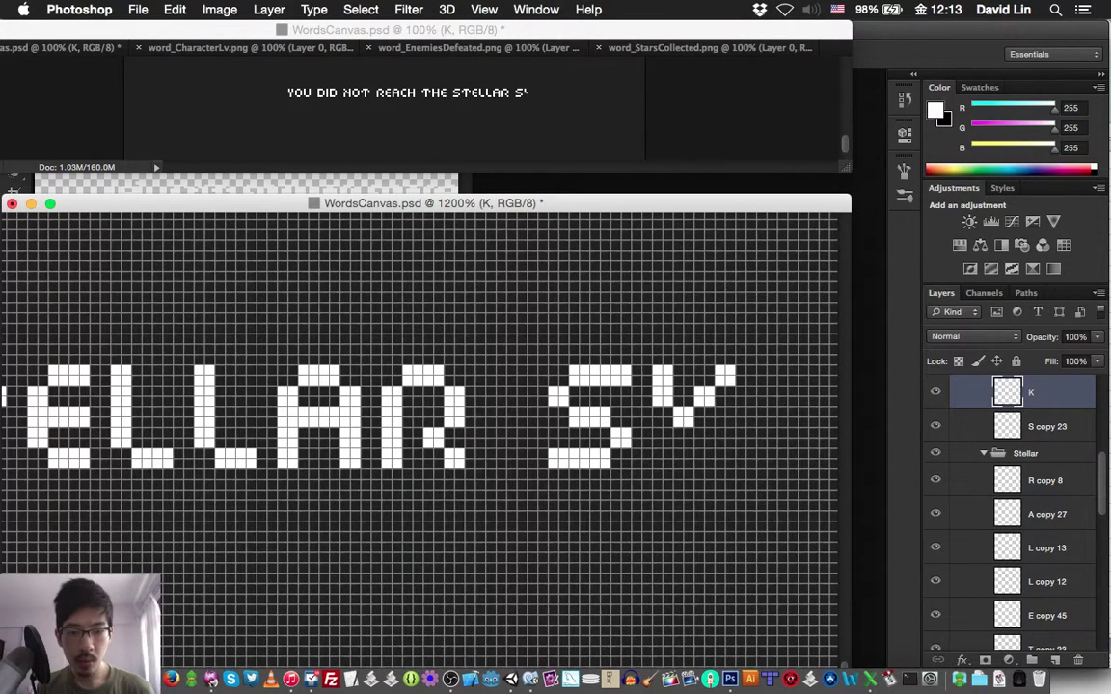
mouse_move(667, 431)
mouse_down()
mouse_move(657, 432)
mouse_move(657, 464)
mouse_move(667, 443)
mouse_move(708, 433)
mouse_move(730, 463)
mouse_move(720, 463)
mouse_up()
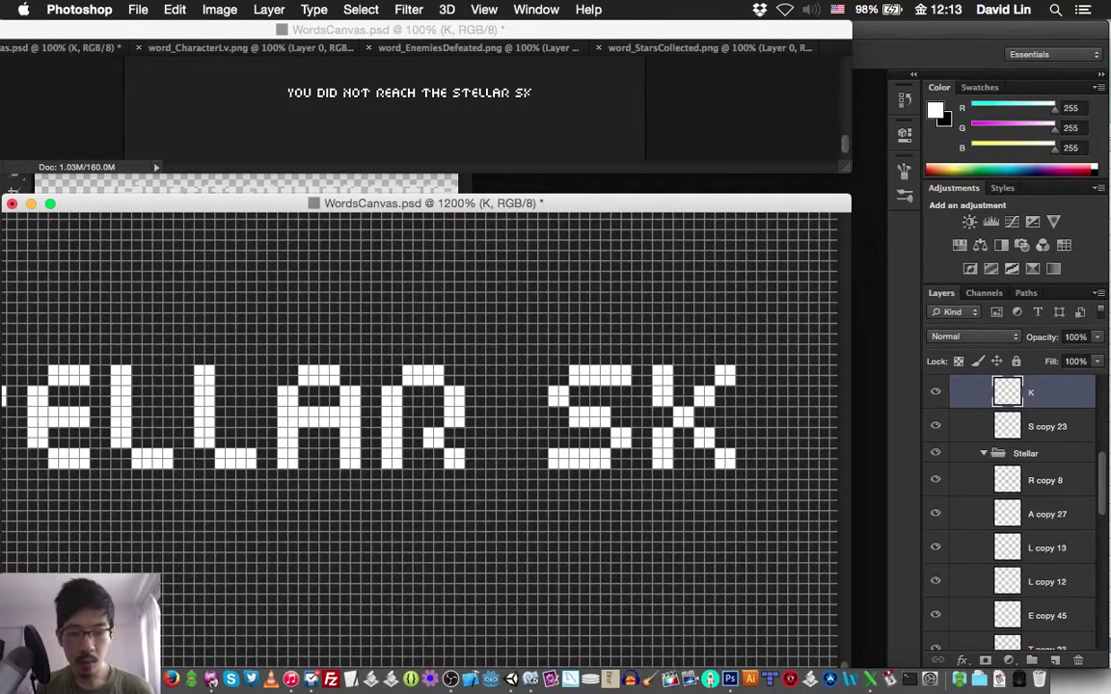
Create a layer named I and draw a 2-pixel-wide, 10-pixel-high vertical bar 2 pixels after the K
key(super+shift+n)
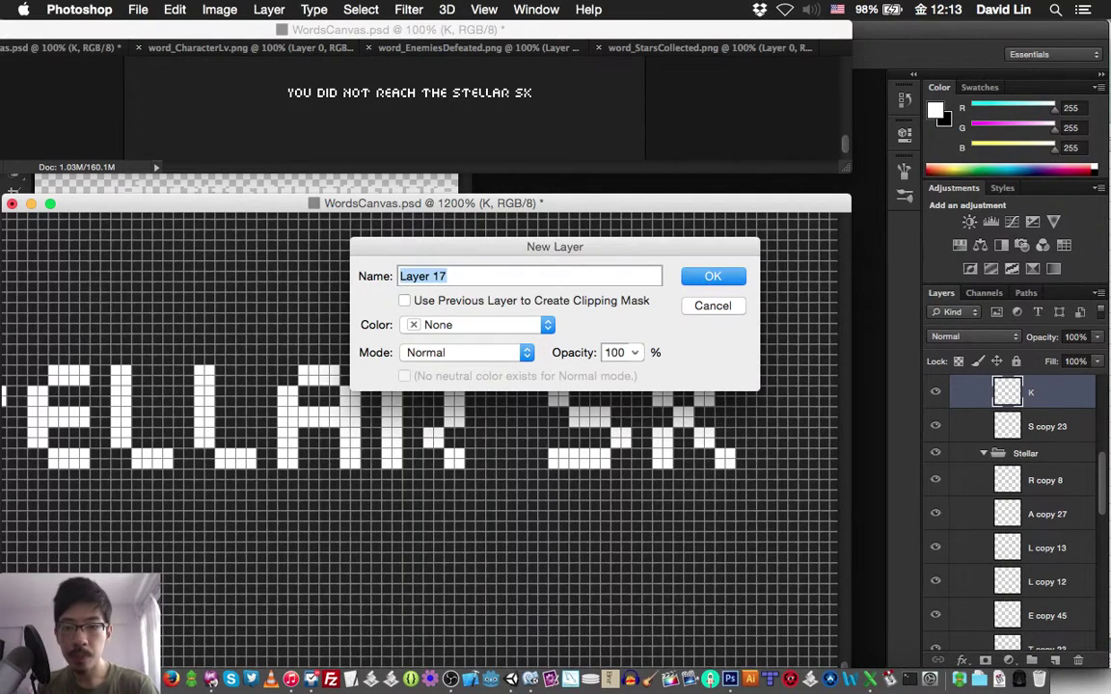
text(I)
key(Return)
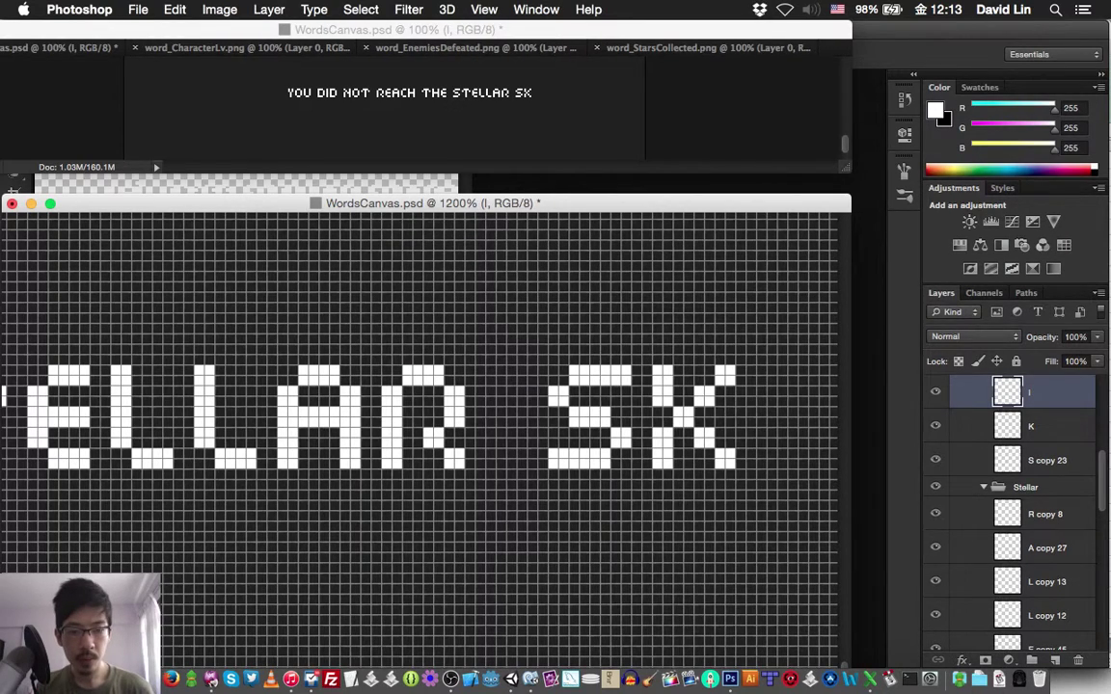
mouse_move(771, 370)
mouse_down()
mouse_move(762, 453)
mouse_move(771, 380)
mouse_up()
Create a layer named E and draw a pixel E 6 pixels wide, 2 pixels after the I
key(super+shift+n)
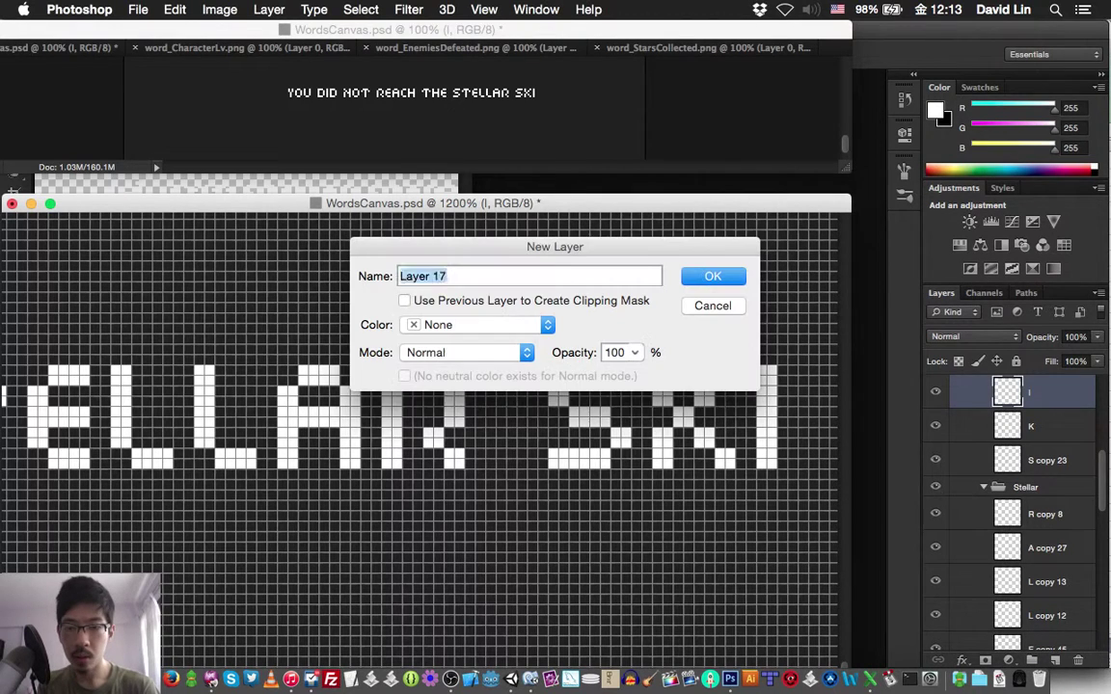
text(E)
key(Return)
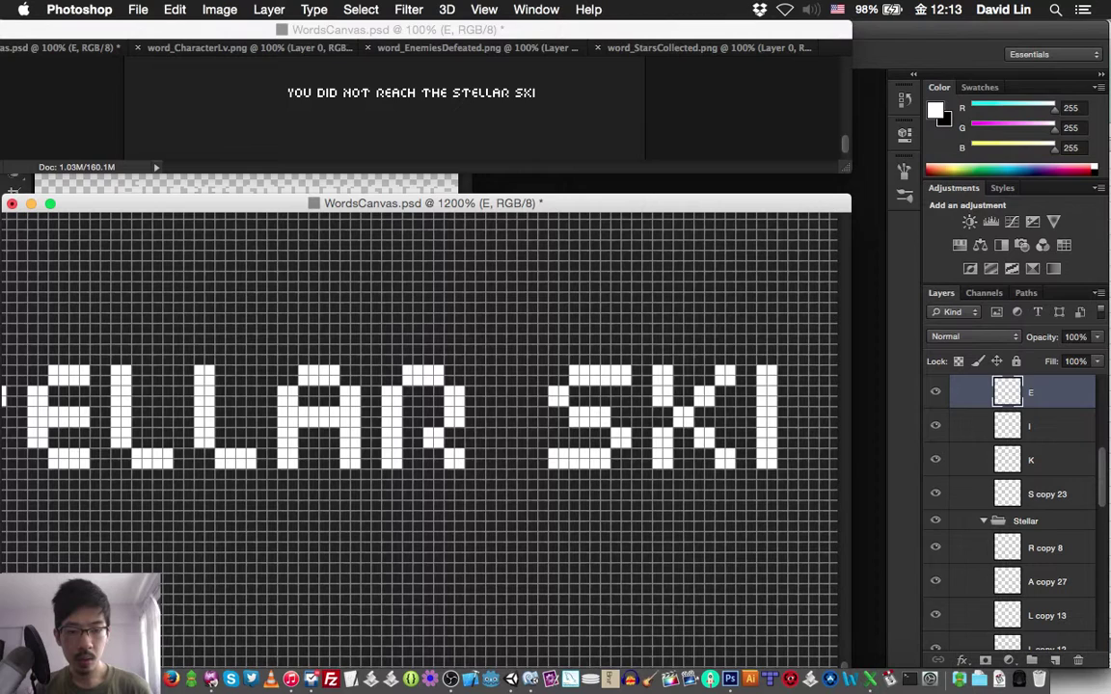
scroll(420, 424, right, 5)
mouse_move(662, 390)
mouse_down()
mouse_move(652, 401)
mouse_move(703, 370)
mouse_up()
click(692, 370)
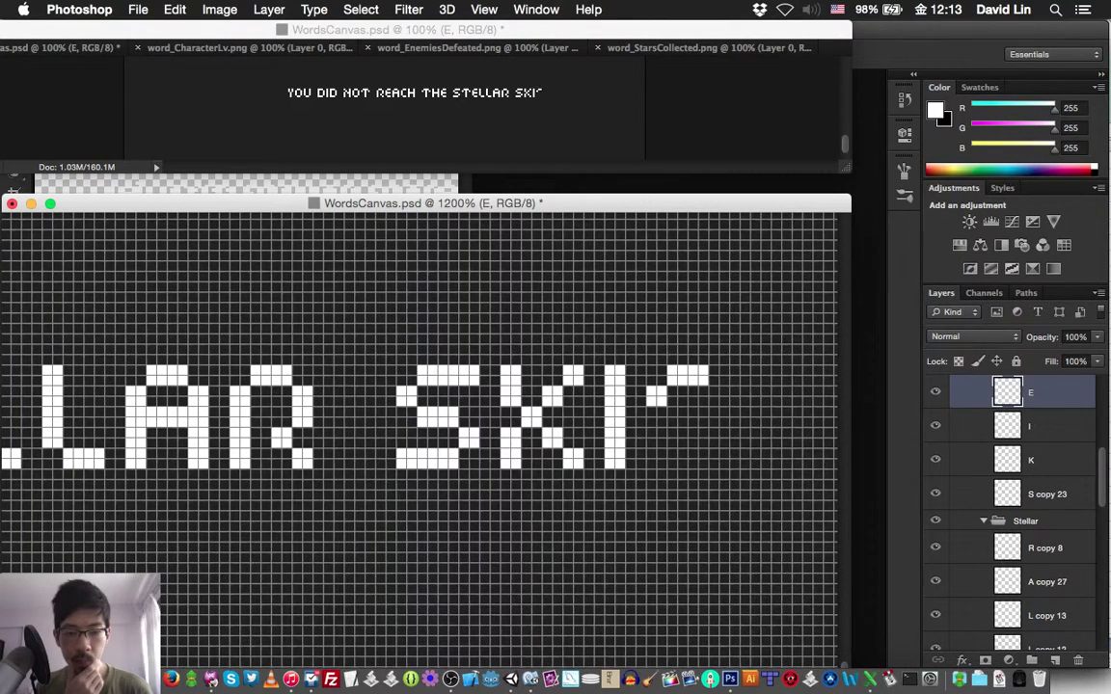
mouse_move(652, 412)
mouse_down()
mouse_move(703, 411)
mouse_move(662, 412)
mouse_up()
mouse_move(663, 442)
mouse_down()
mouse_move(652, 432)
mouse_move(693, 464)
mouse_up()
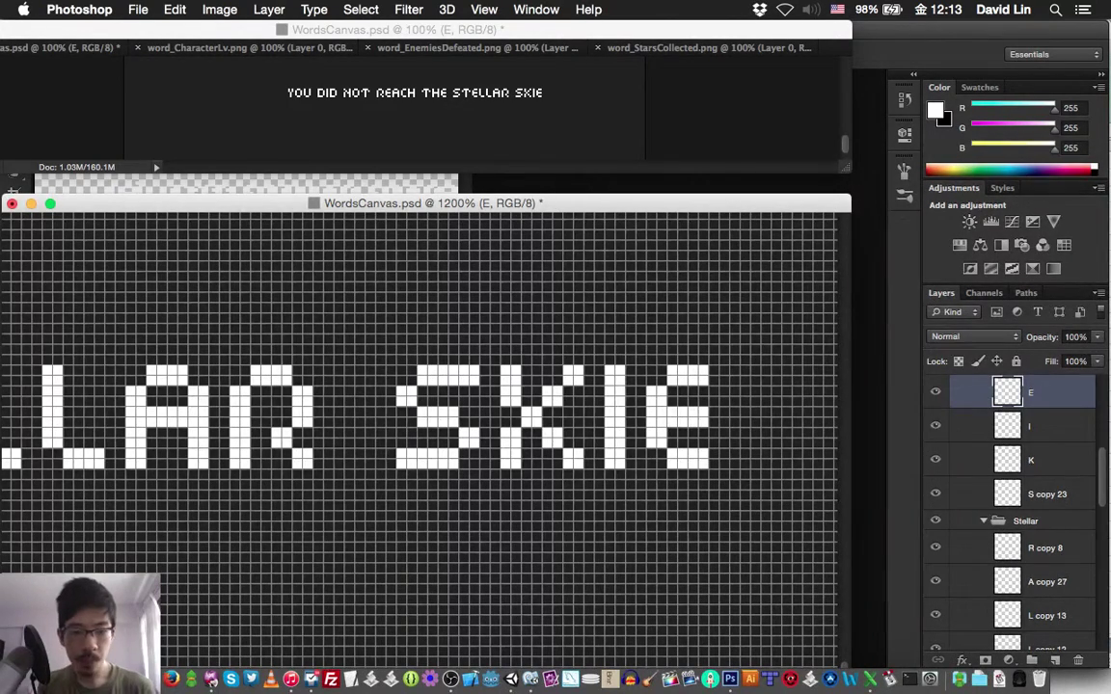
Duplicate the S copy 23 layer and move the duplicate above the E layer in the Skies group
click(1047, 493)
key(super+j)
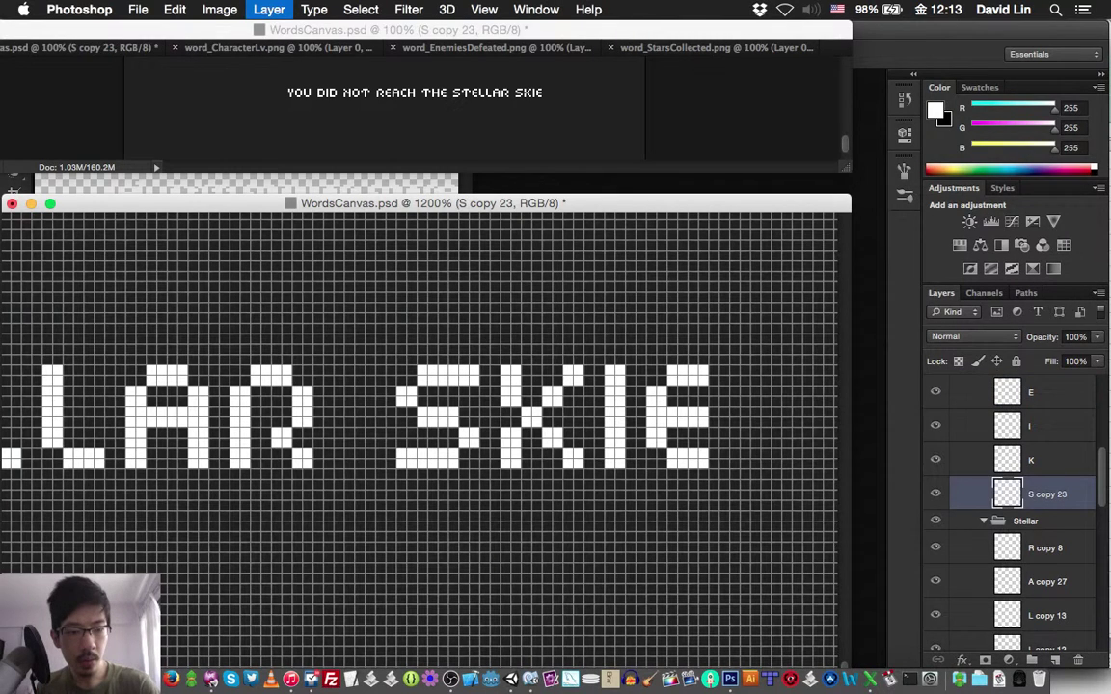
key(super+j)
key(super+bracketright)
key(super+bracketright)
key(super+bracketright)
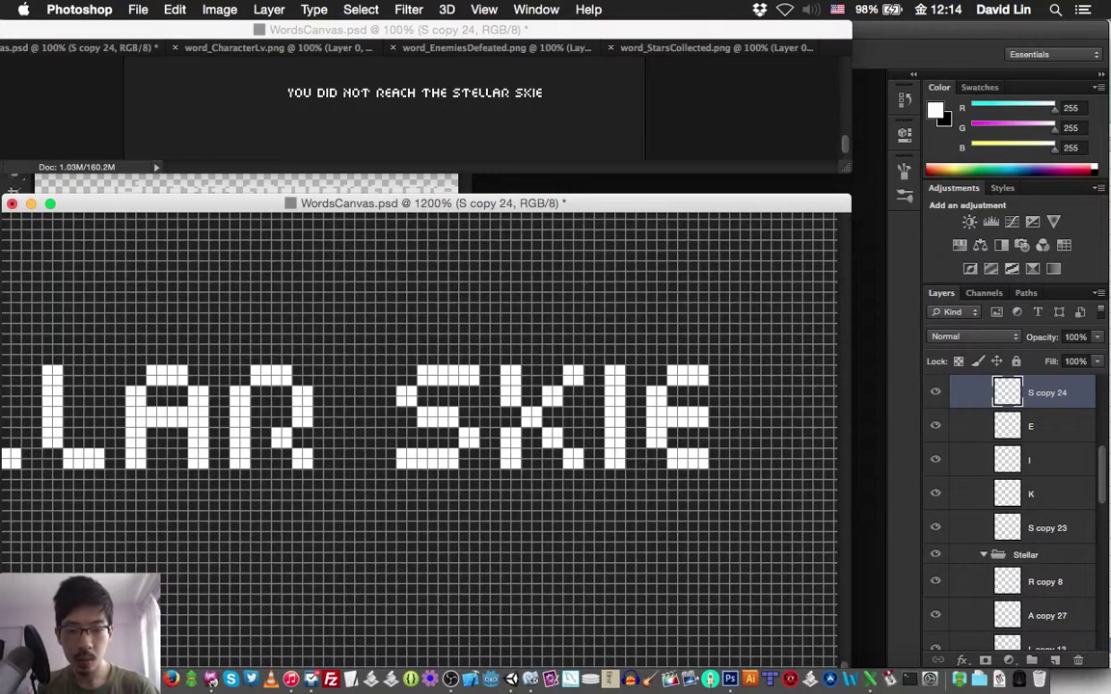
Move the duplicated S right to finish SKIES, leaving a 2-pixel gap after the E, and save the document
key(shift+Right)
key(shift+Right)
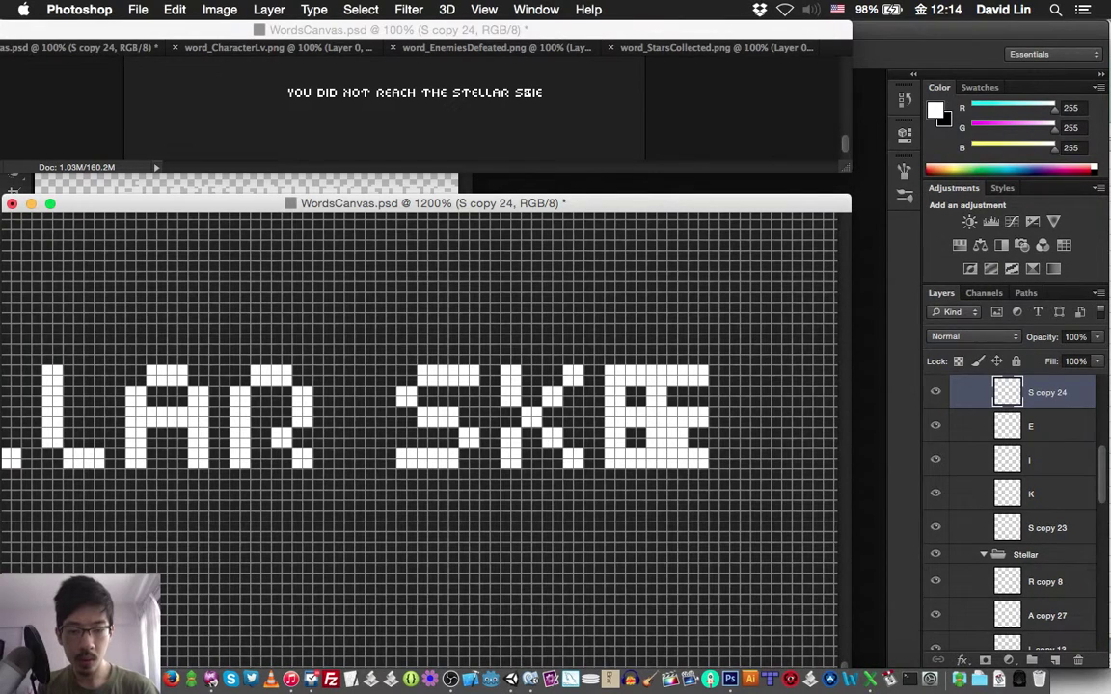
key(shift+Right)
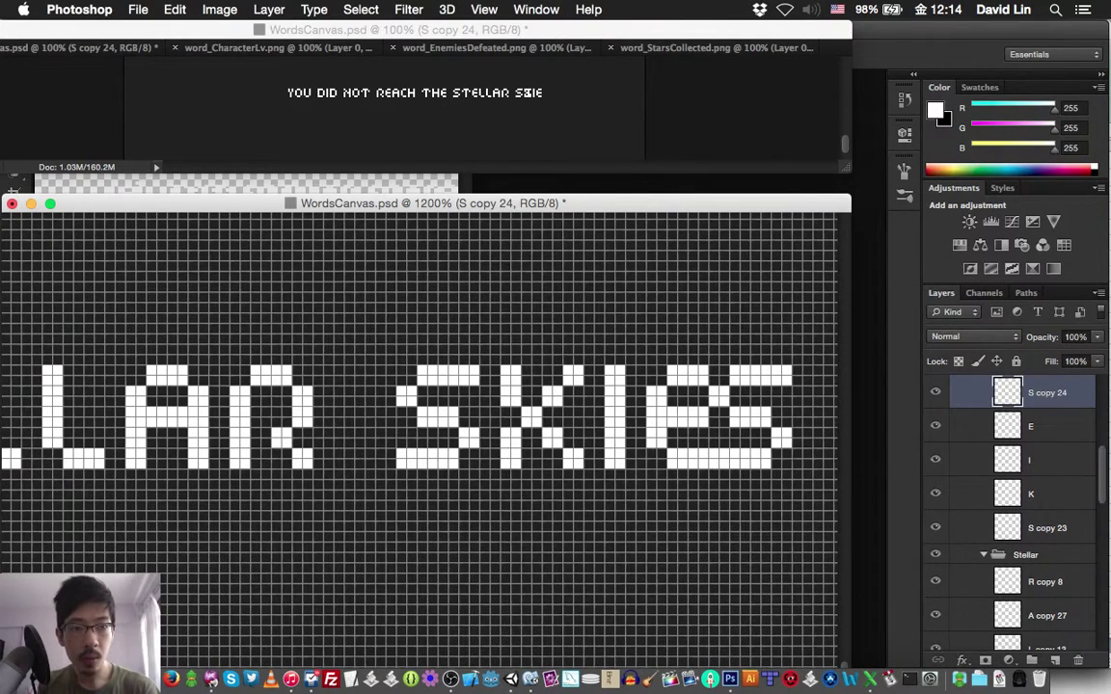
key(Right)
key(Right)
key(super+s)
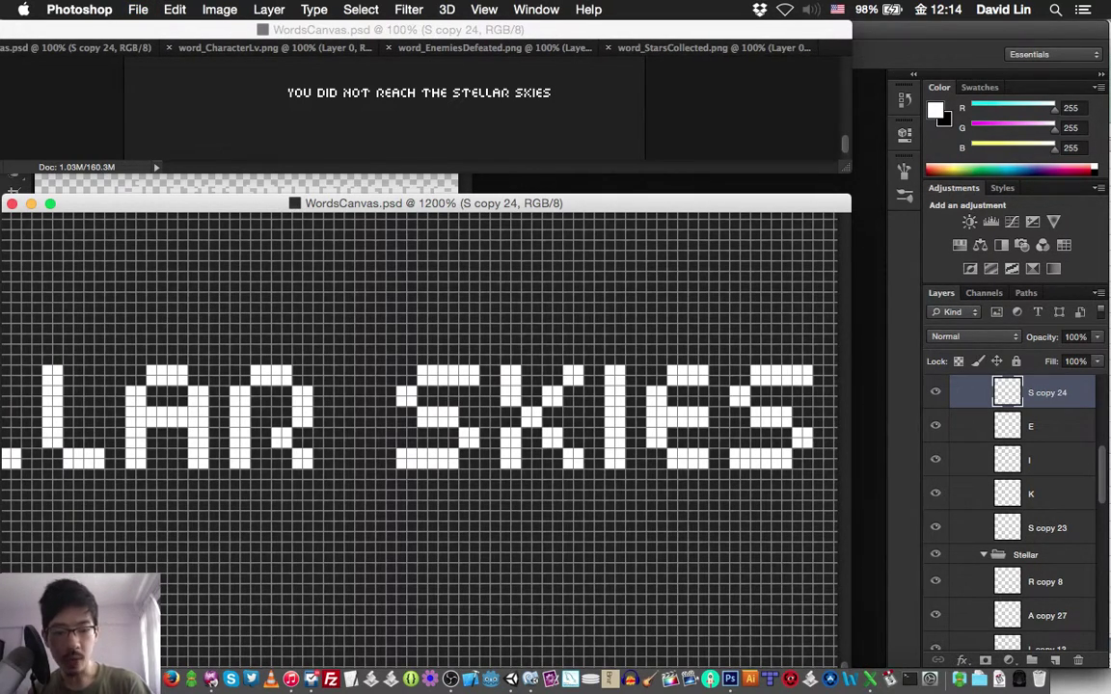
Check the message list in Excel's UITextTranslations.xlsx, return to Photoshop, and rename the collapsed message group as 1_You did not..., saving the document
click(868, 663)
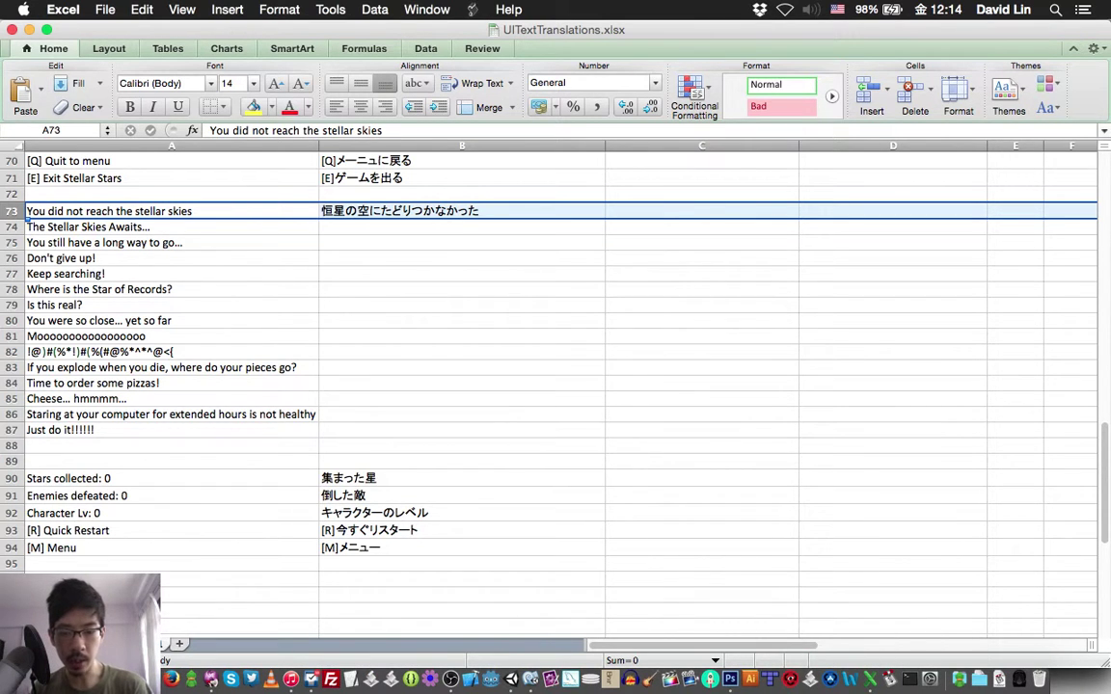
click(732, 669)
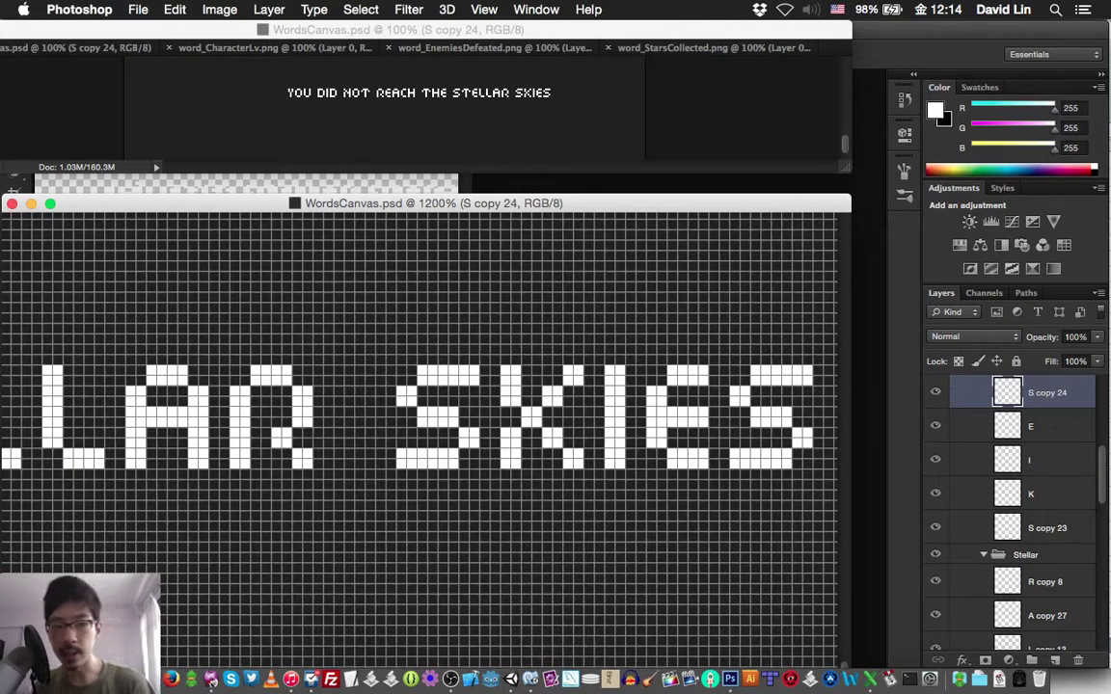
scroll(1012, 511, up, 5)
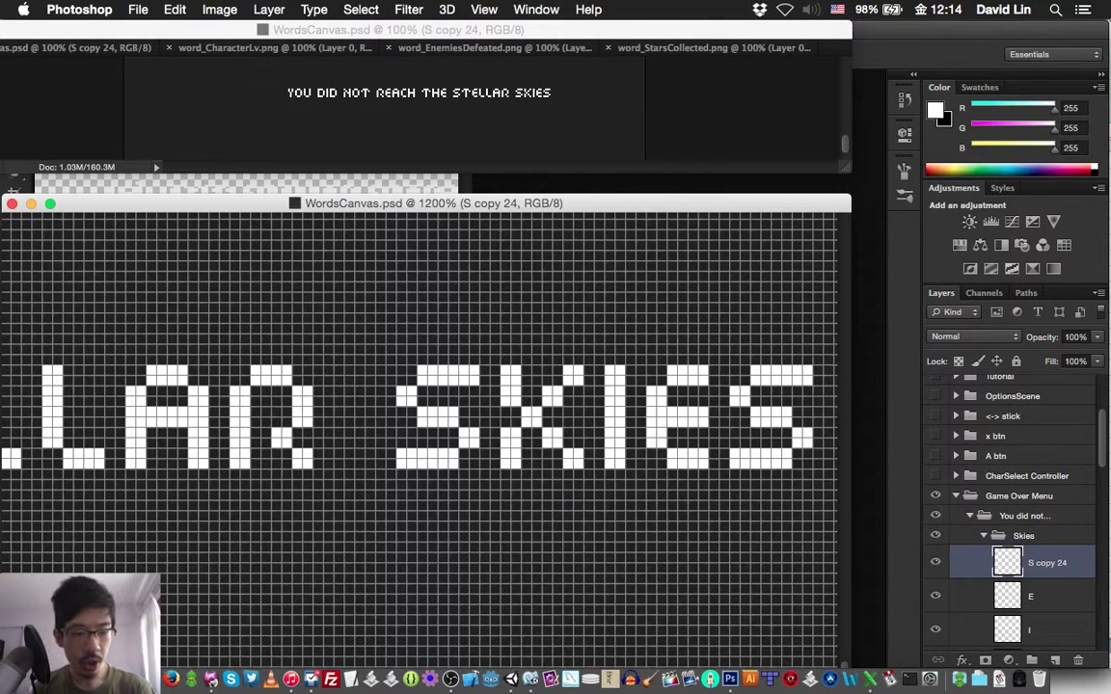
click(970, 516)
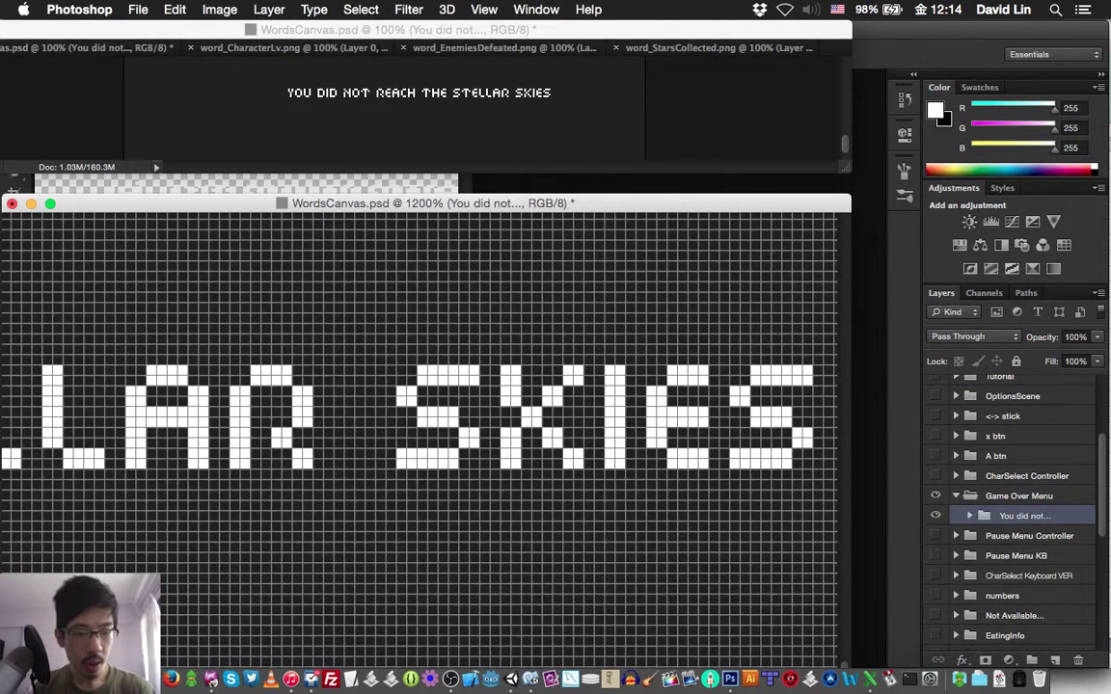
drag(1024, 516, 1024, 513)
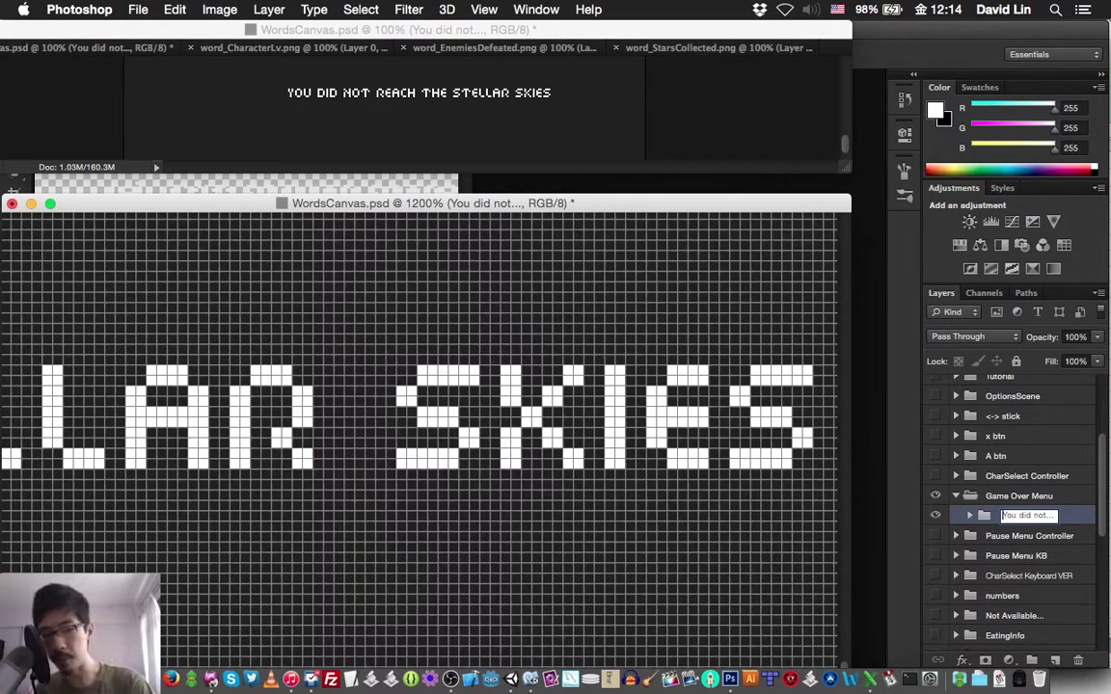
text(1 )
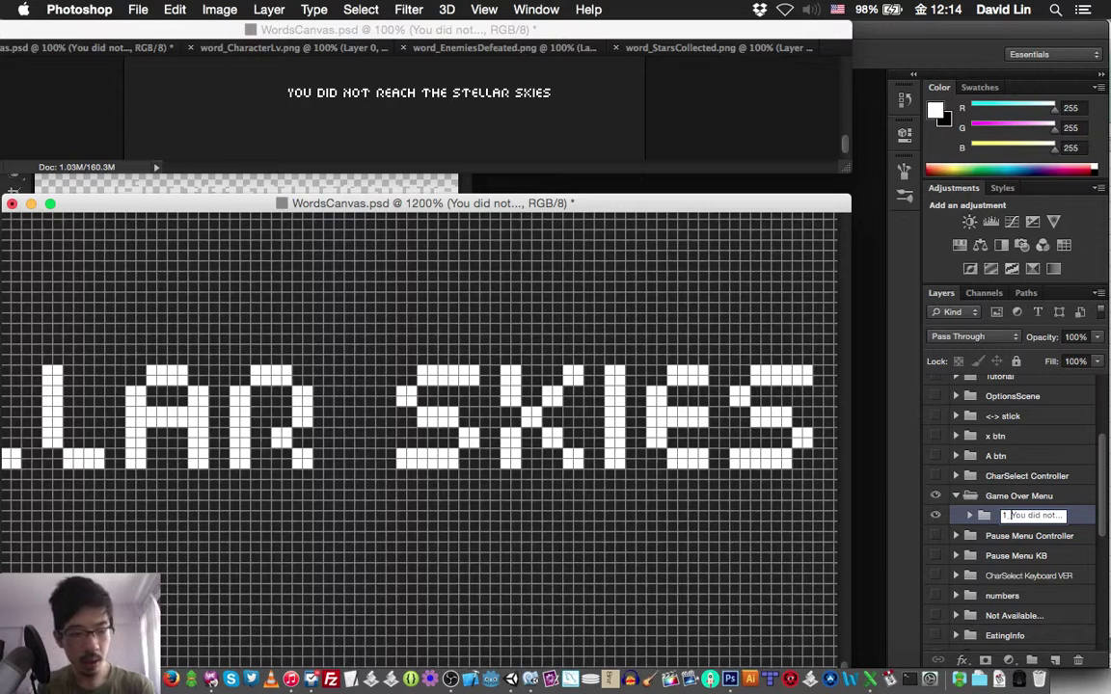
text(1_)
key(Return)
key(super+s)
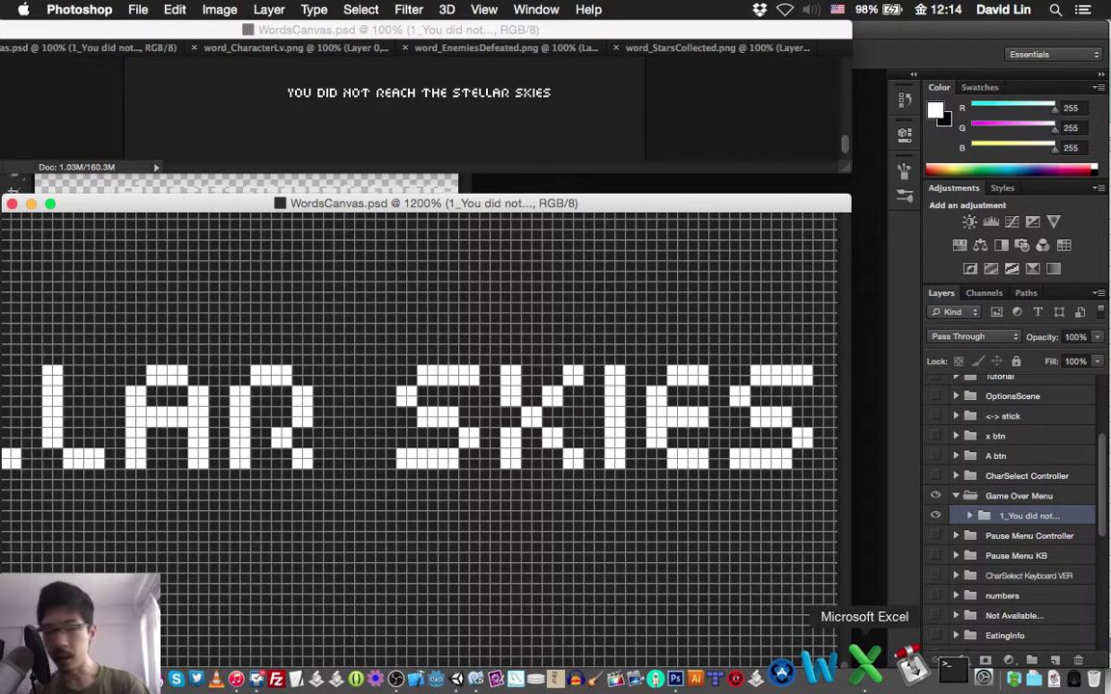
Switch to UITextTranslations.xlsx in Excel, select the next message, The Stellar Skies Awaits..., in cell A74, and return to Photoshop
click(865, 663)
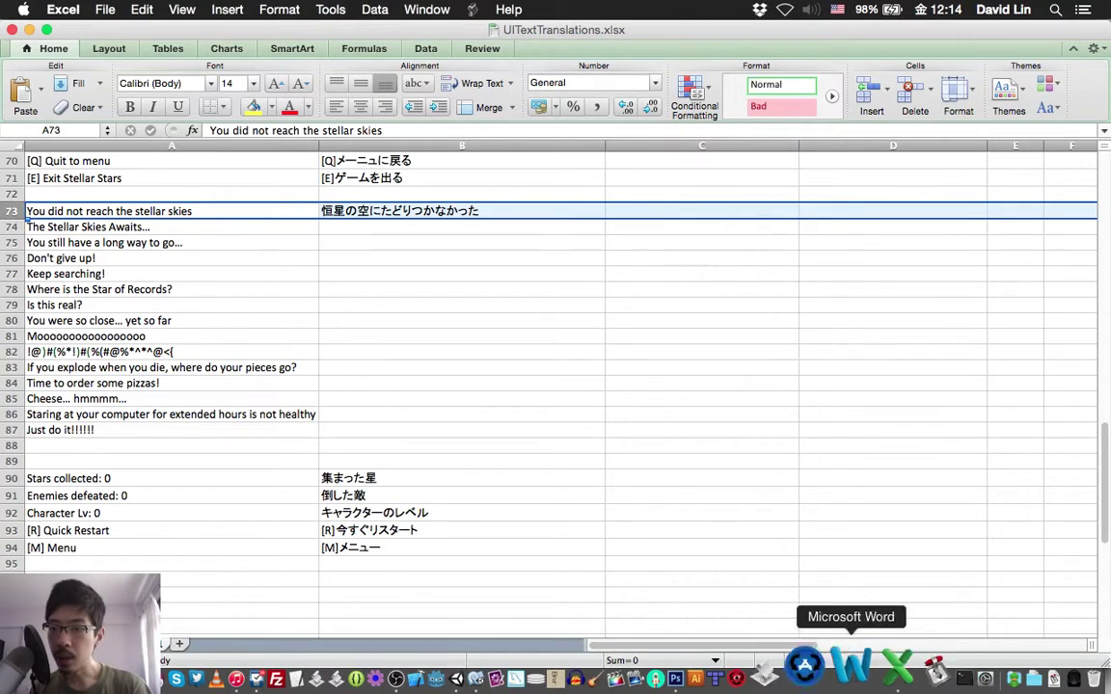
click(115, 227)
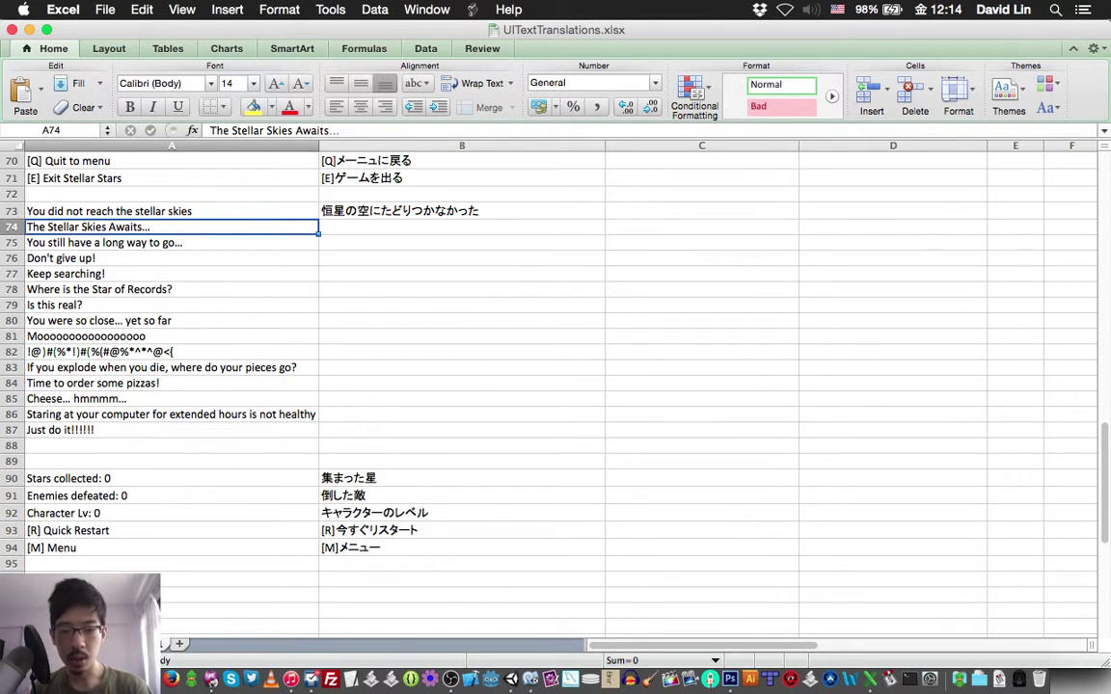
click(731, 665)
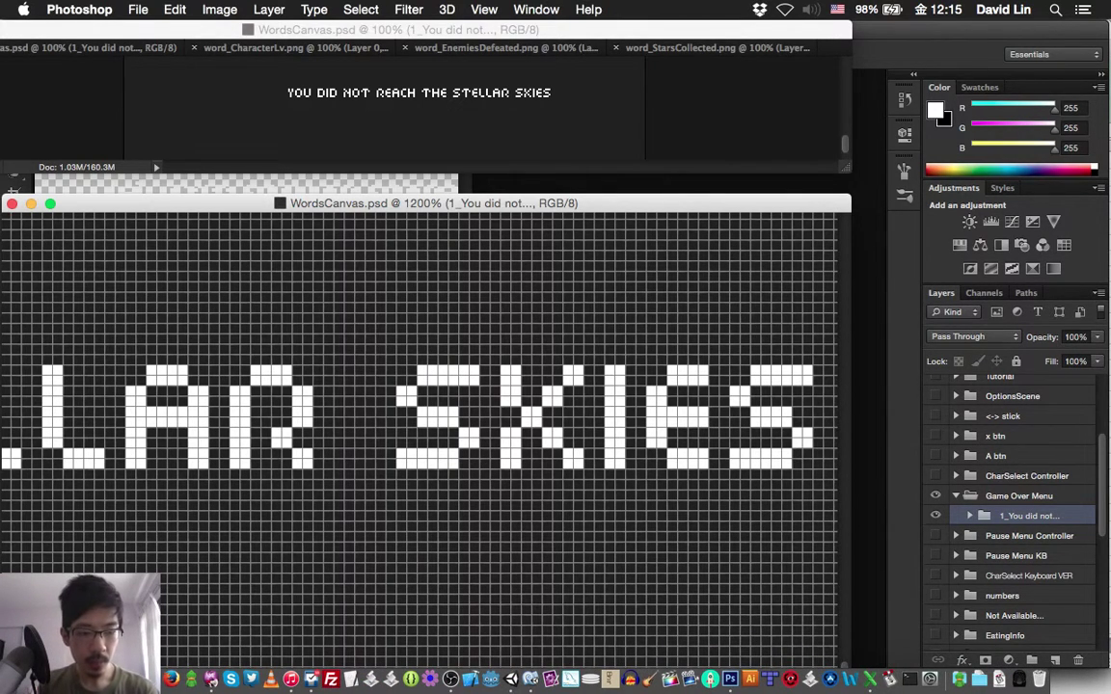
Create a layer group named 2_TheStellar... above the 1_You did not... group inside Game Over Menu
key(super+g)
text(2)
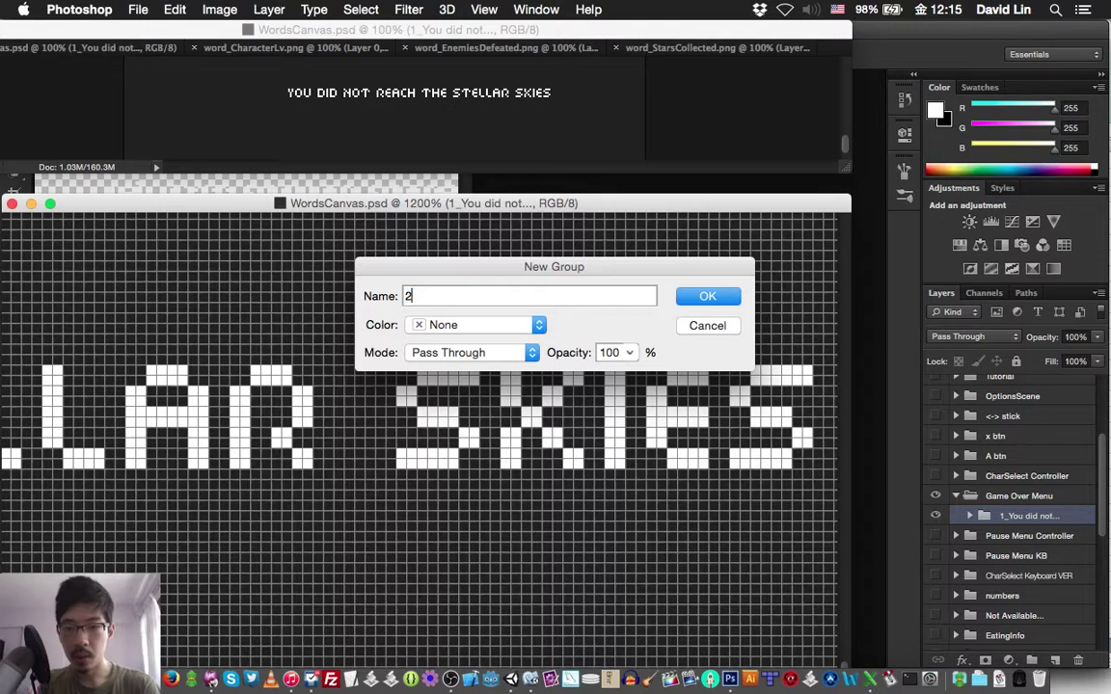
text(_TheStellar...)
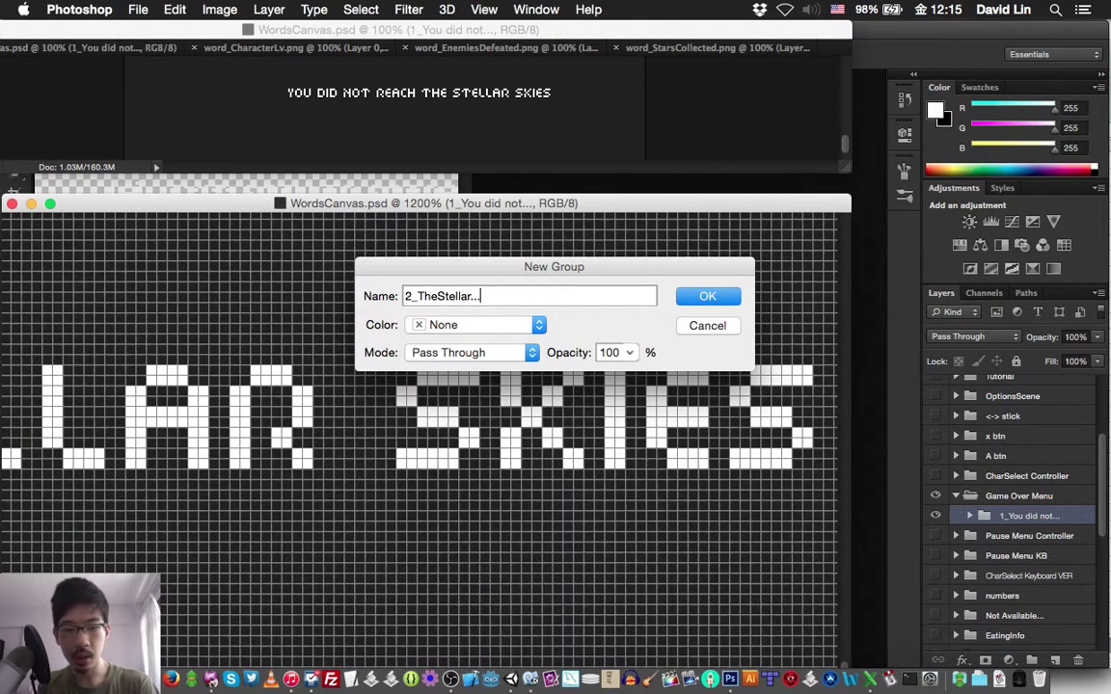
key(Return)
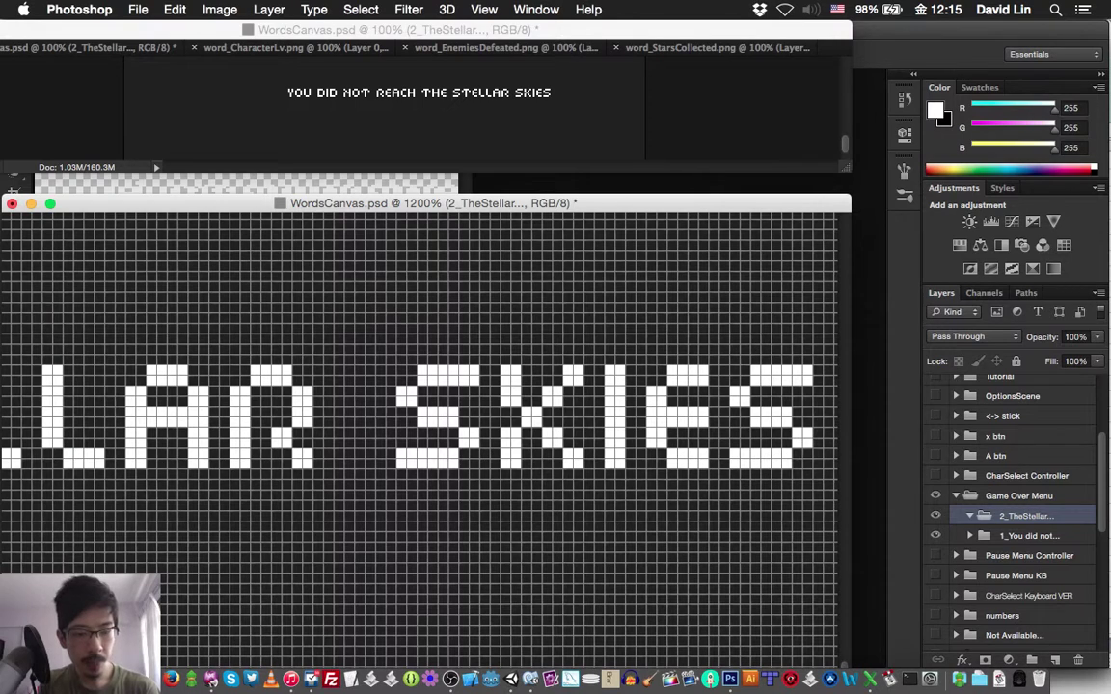
Duplicate the Skies, Stellar and THE groups from 1_You did not... and move the copies into the 2_TheStellar... group
click(970, 535)
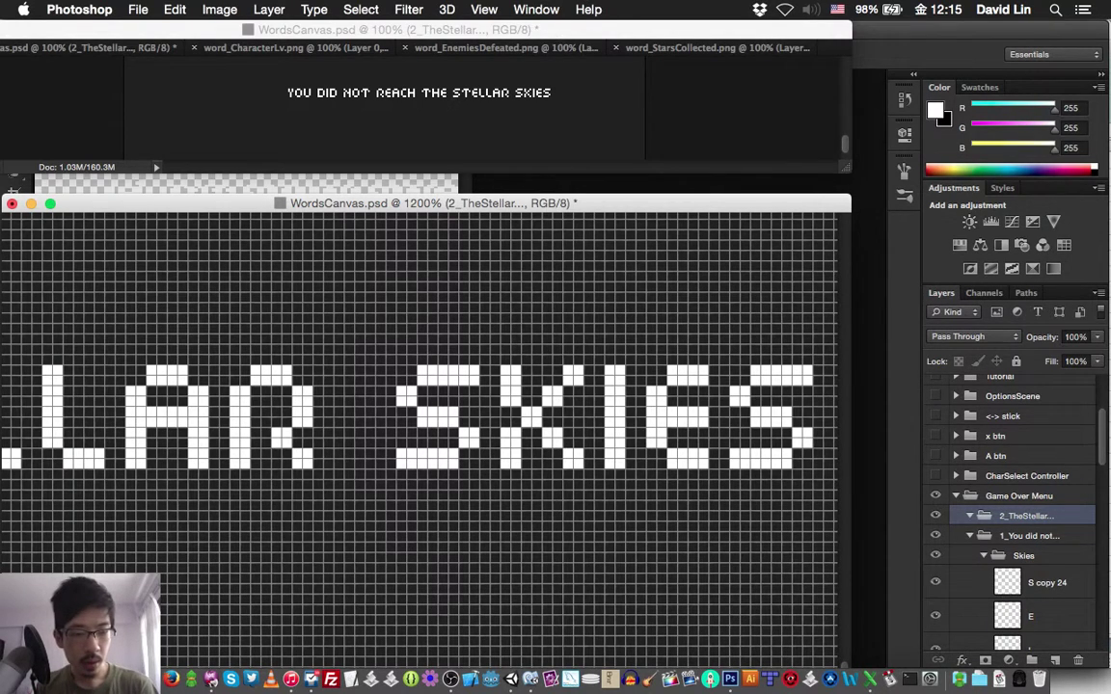
click(983, 556)
click(983, 575)
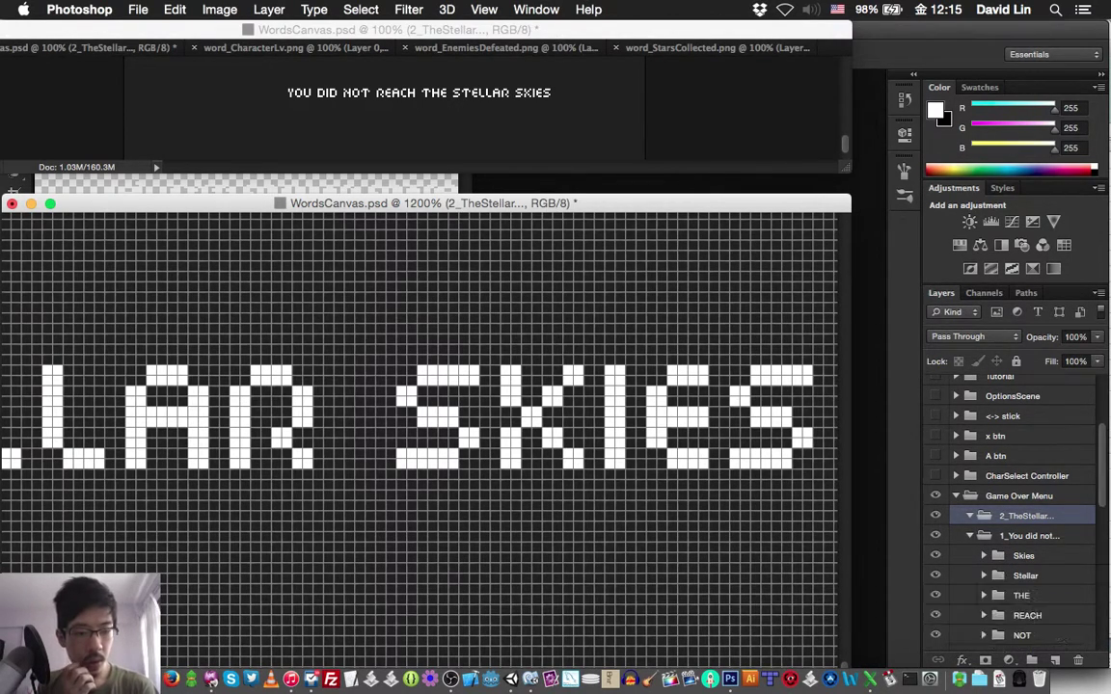
click(1022, 596)
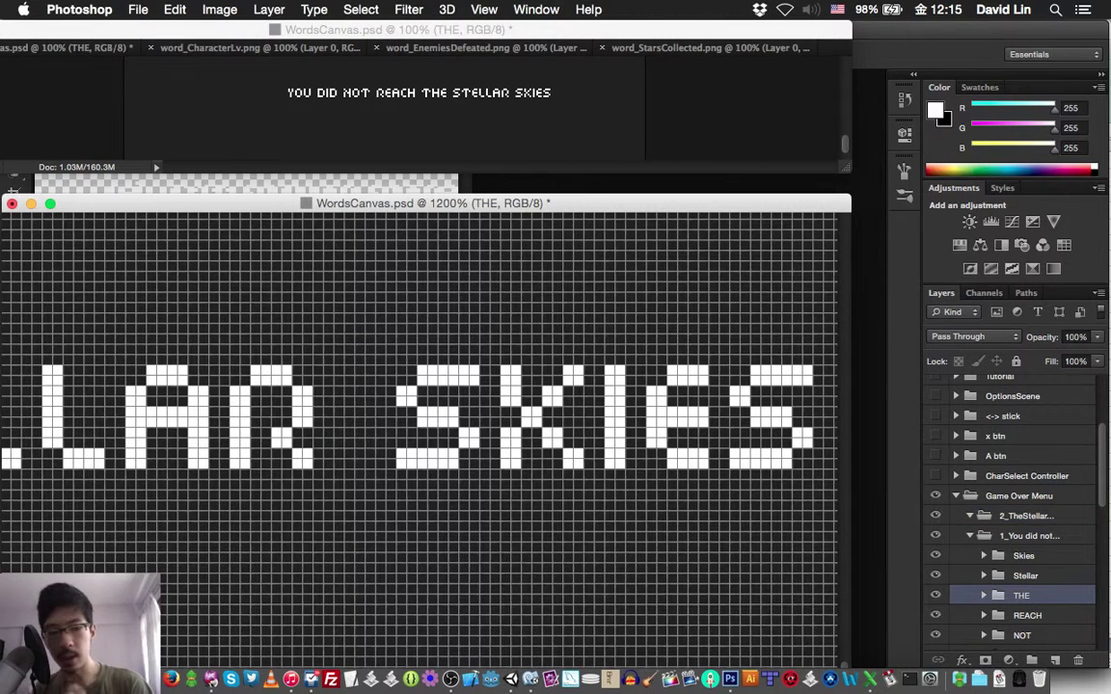
shift+click(1024, 556)
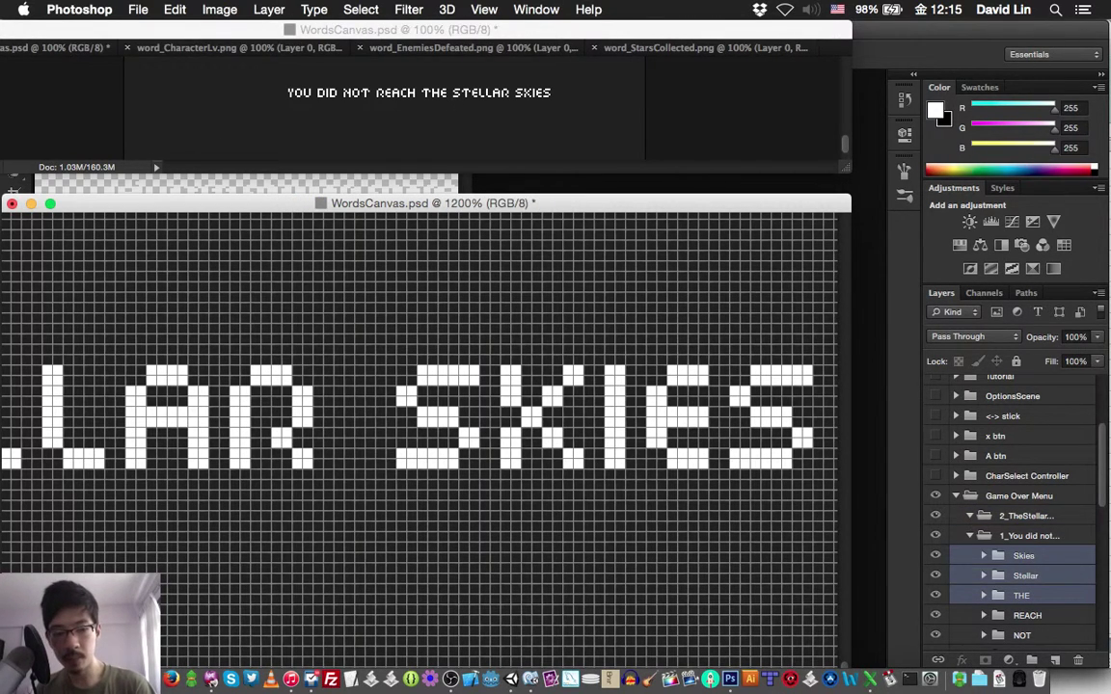
key(alt+super+j)
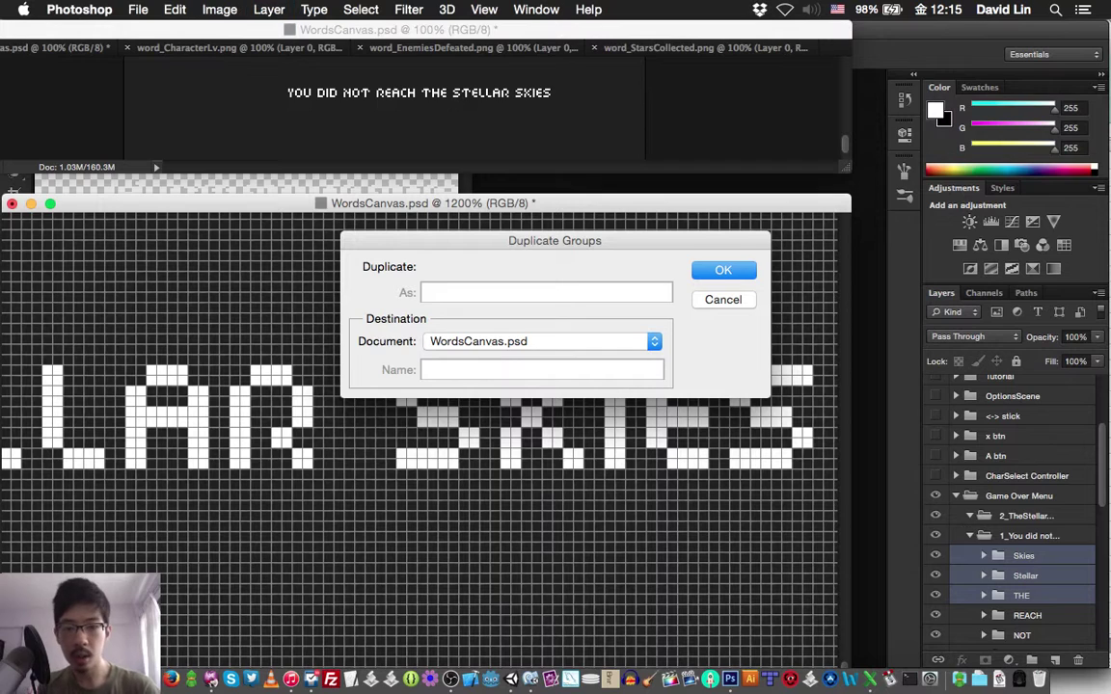
key(Return)
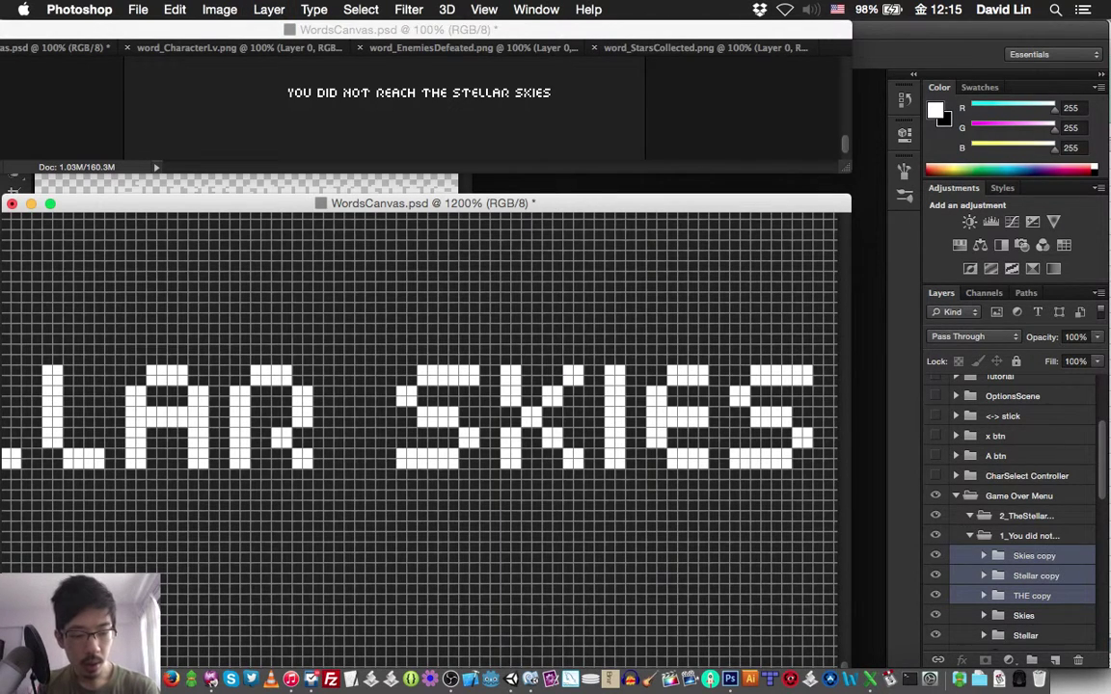
key(super+bracketright)
key(super+bracketright)
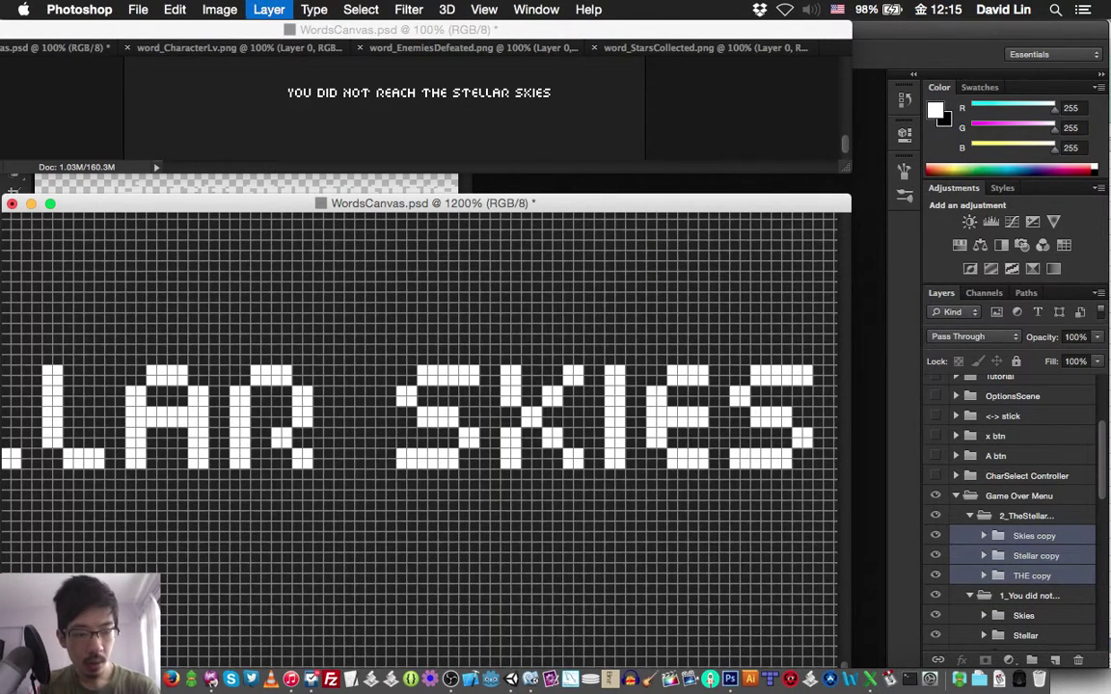
Hide the 1_You did not... group and shift the whole 2_TheStellar... group 40 pixels left
click(936, 595)
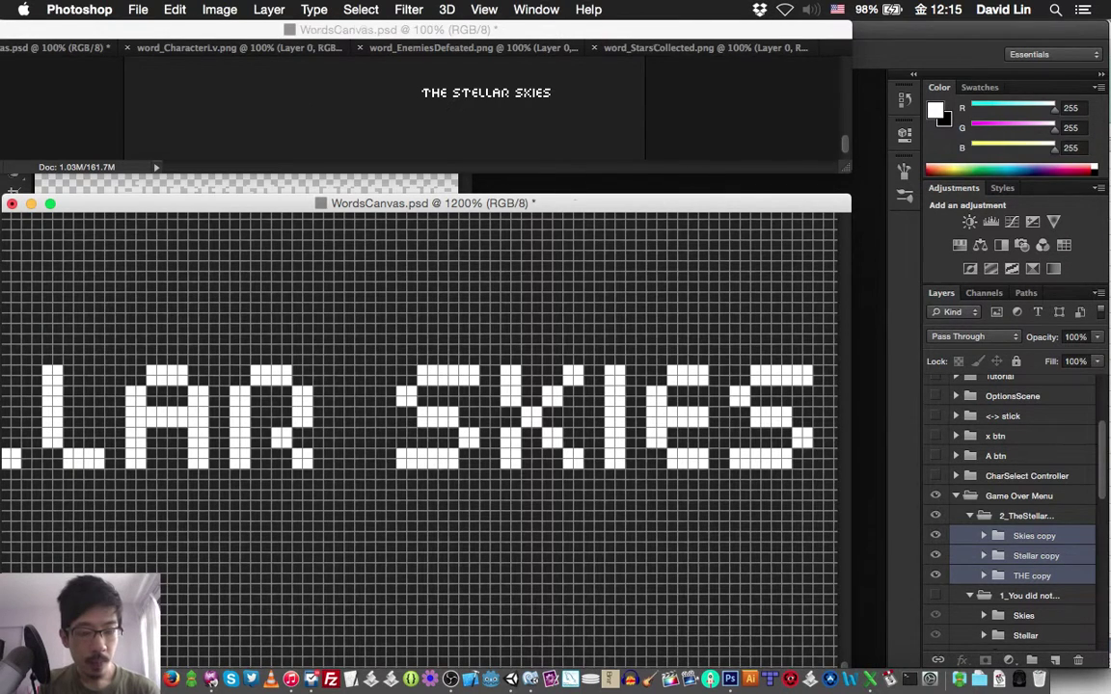
click(1023, 515)
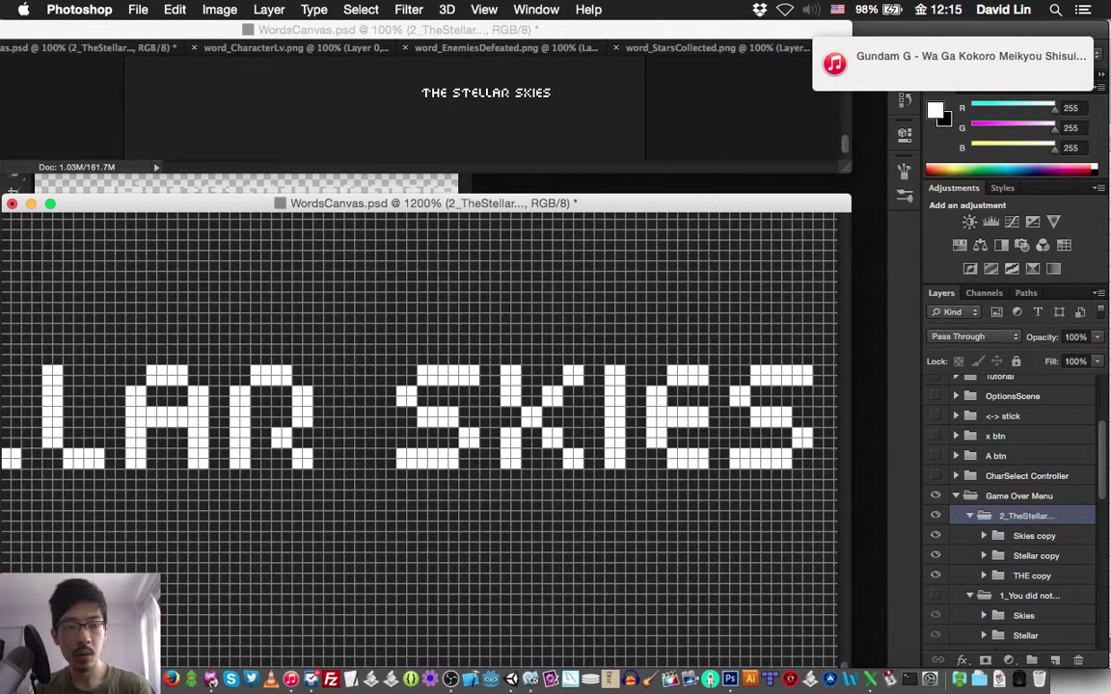
key(shift+Left)
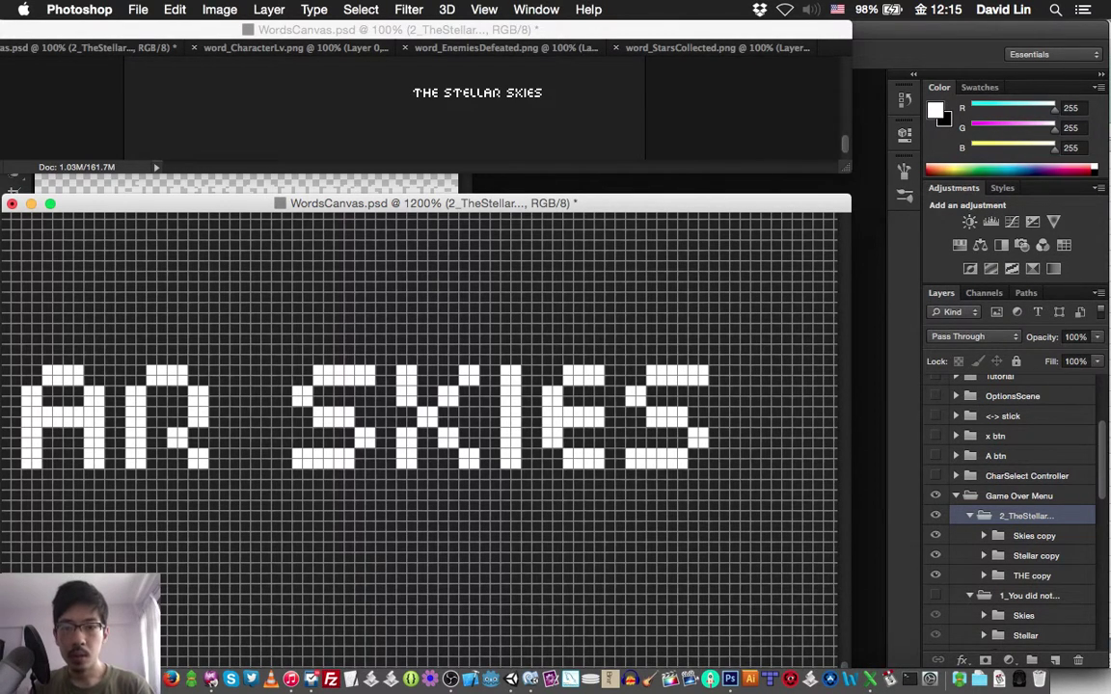
key(shift+Left)
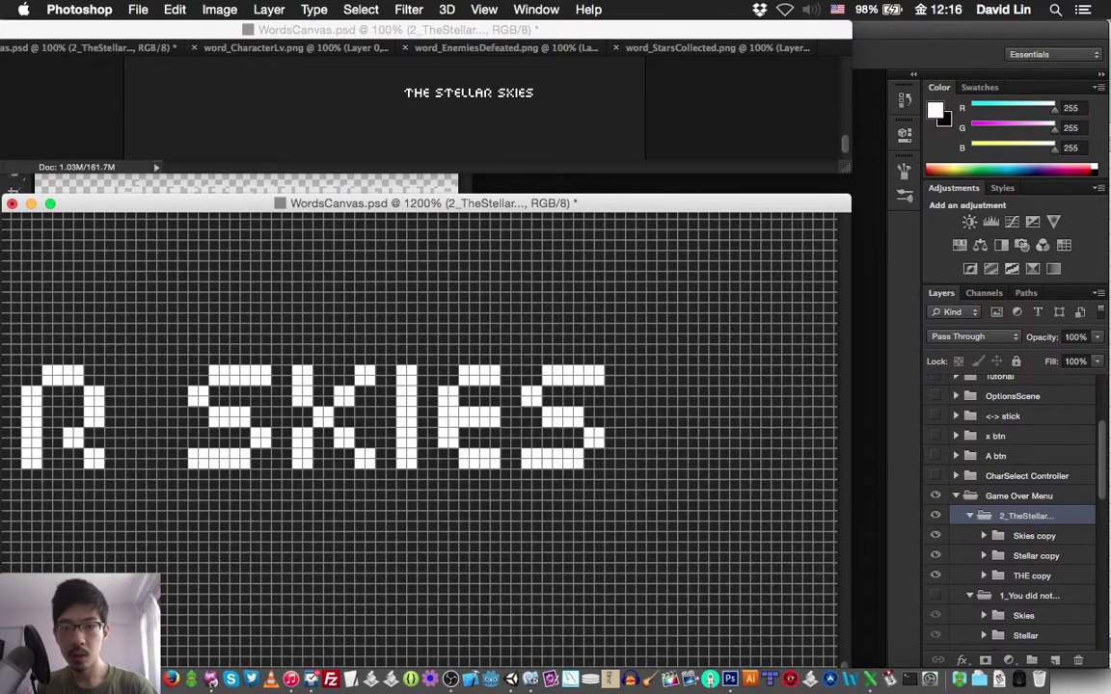
key(shift+Left)
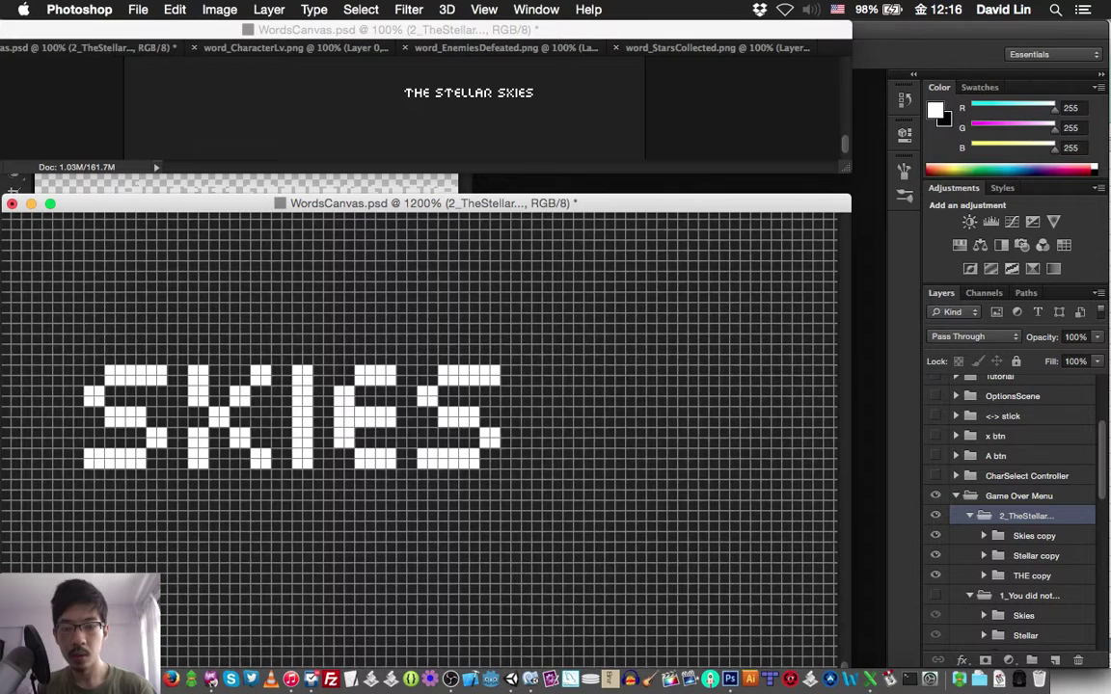
key(shift+Left)
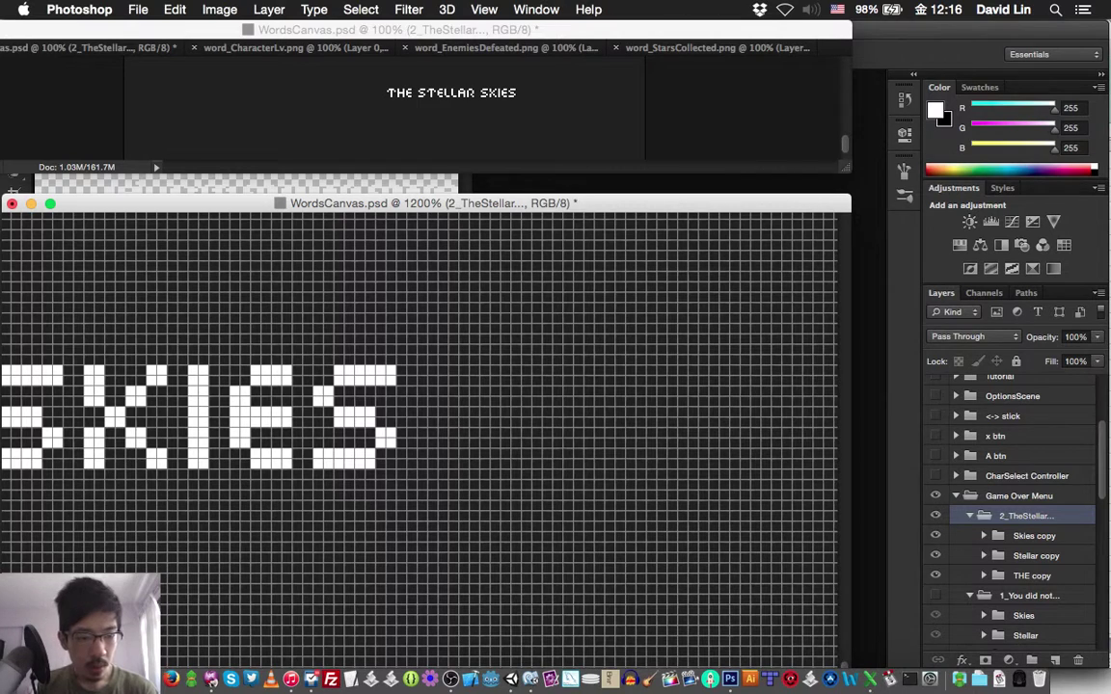
Create a layer group named Awaits above Skies copy inside 2_TheStellar...
click(998, 536)
key(super+g)
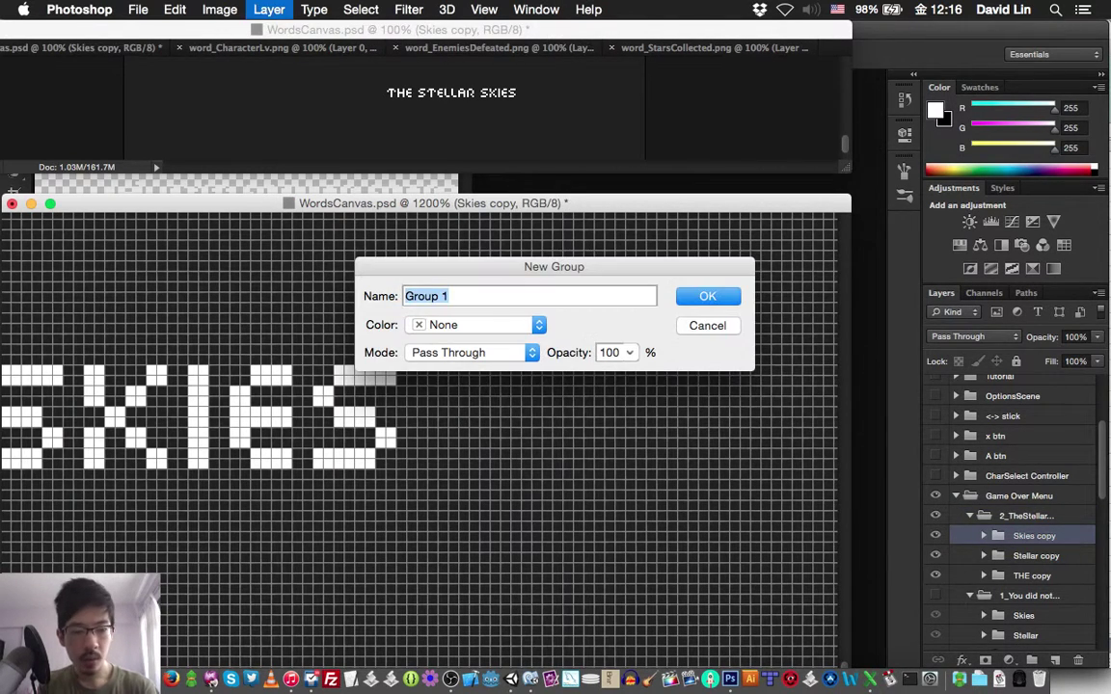
text(Awaits)
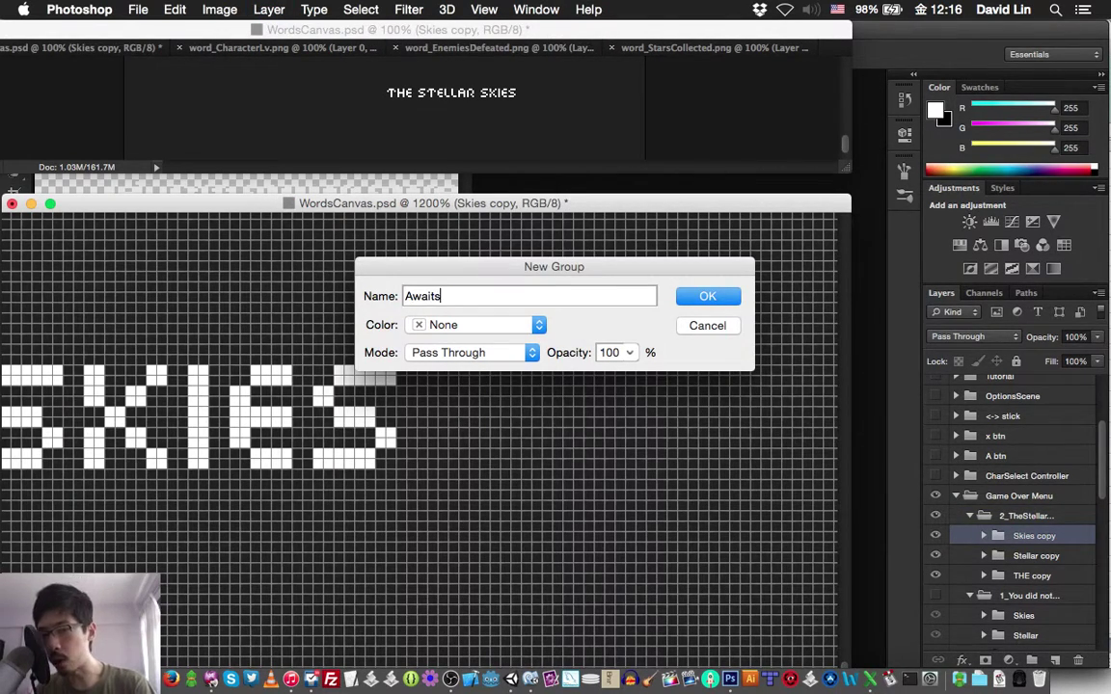
key(Return)
Add a layer named A in the Awaits group and draw a white pixel A, about 8 by 10 pixels, after SKIES
key(shift+super+n)
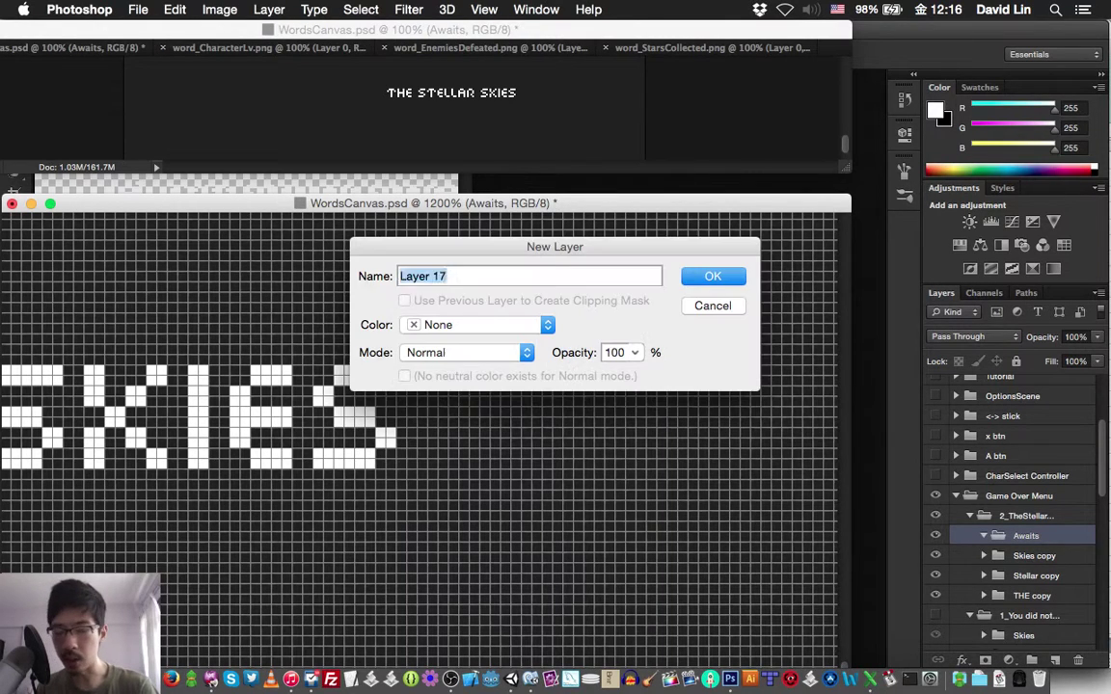
text(A)
key(Return)
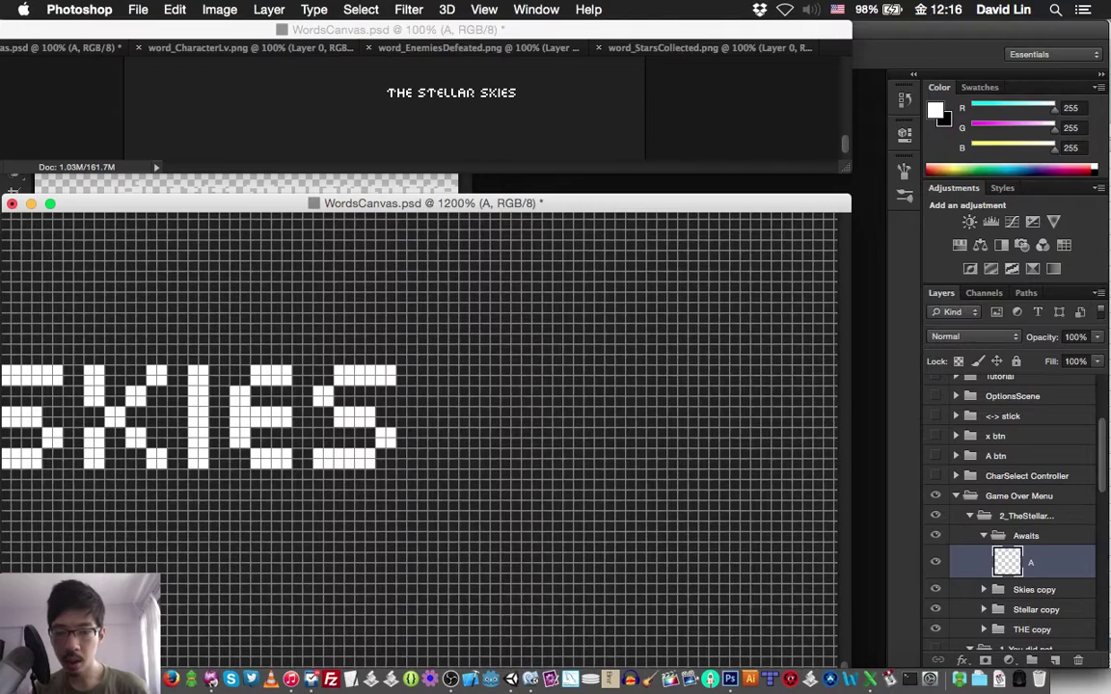
mouse_move(443, 390)
mouse_down()
mouse_move(432, 400)
mouse_move(474, 381)
mouse_move(506, 401)
mouse_move(432, 412)
mouse_move(432, 463)
mouse_move(443, 420)
mouse_move(484, 412)
mouse_move(484, 423)
mouse_move(496, 414)
mouse_move(495, 464)
mouse_move(505, 412)
mouse_up()
Add a layer named W and draw a white pixel W, about 10 by 10 pixels, leaving a 2-pixel gap after the A
key(shift+super+n)
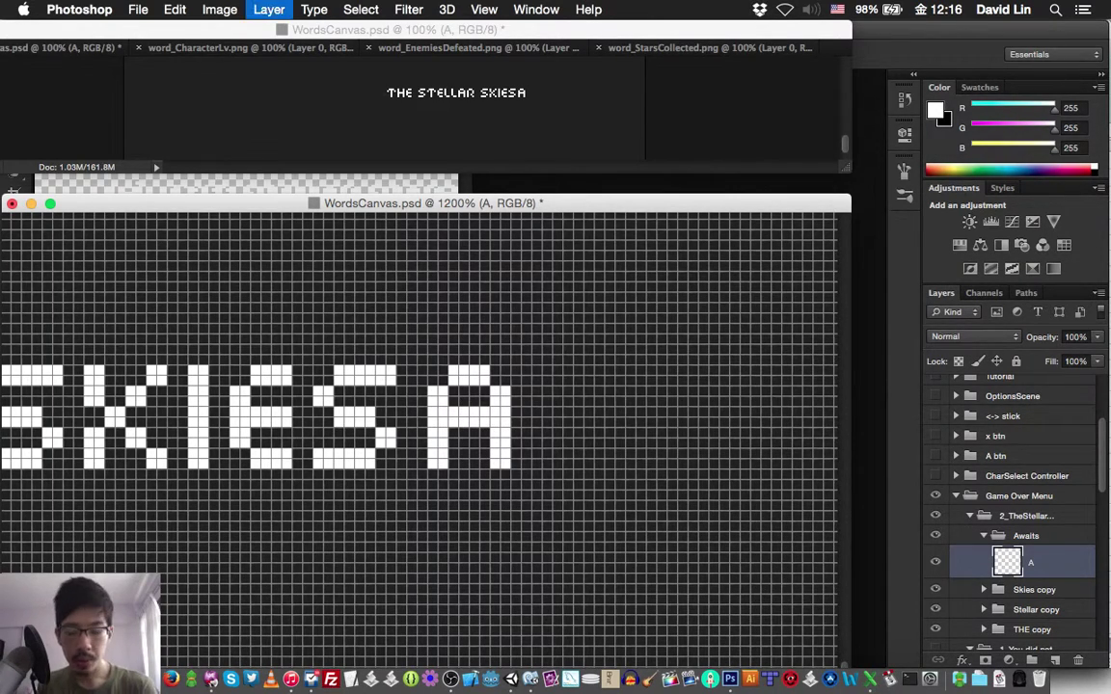
text(W)
key(Return)
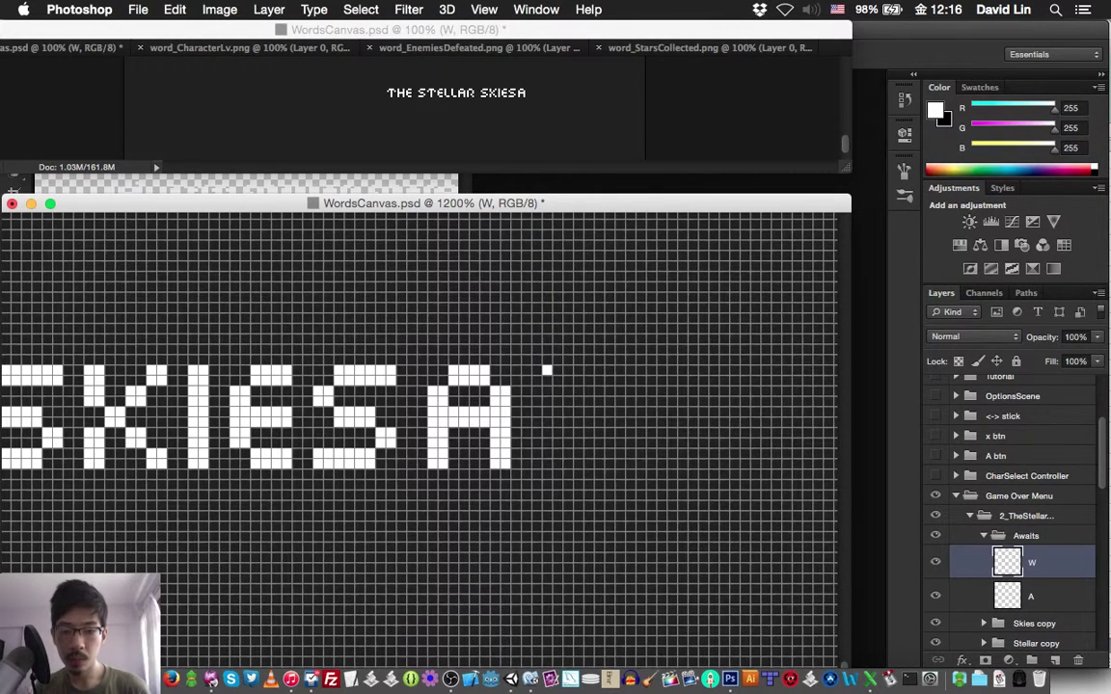
mouse_move(547, 370)
mouse_down()
mouse_move(546, 444)
mouse_move(568, 463)
mouse_move(580, 434)
mouse_move(608, 463)
mouse_move(600, 454)
mouse_move(620, 440)
mouse_move(620, 381)
mouse_move(631, 370)
mouse_up()
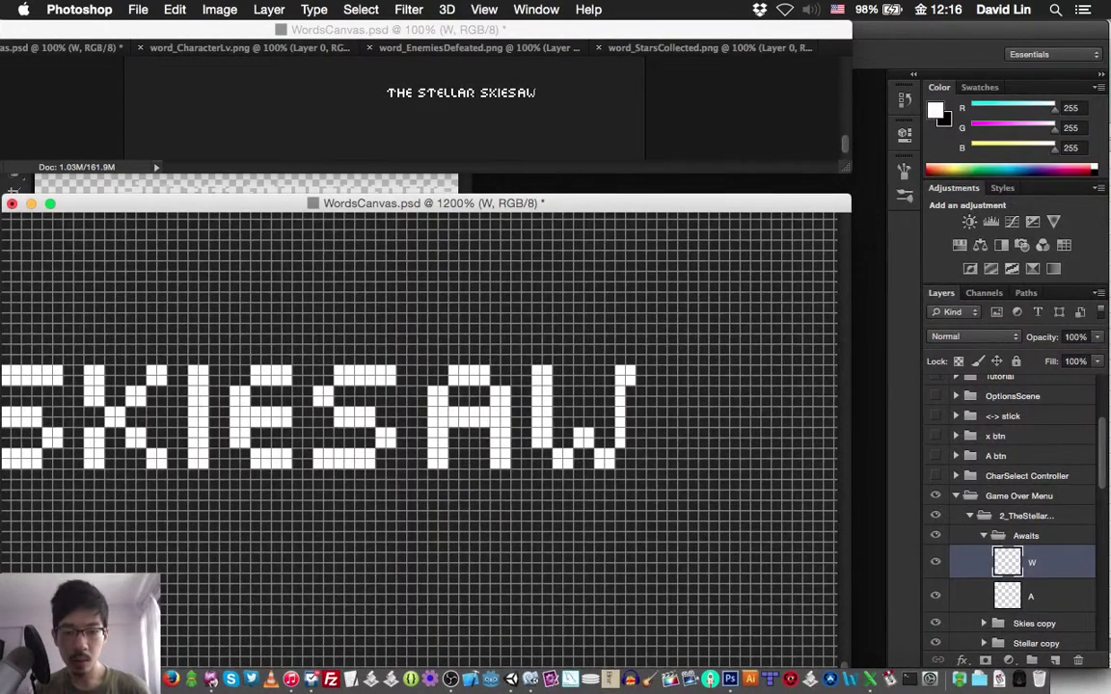
drag(631, 381, 630, 443)
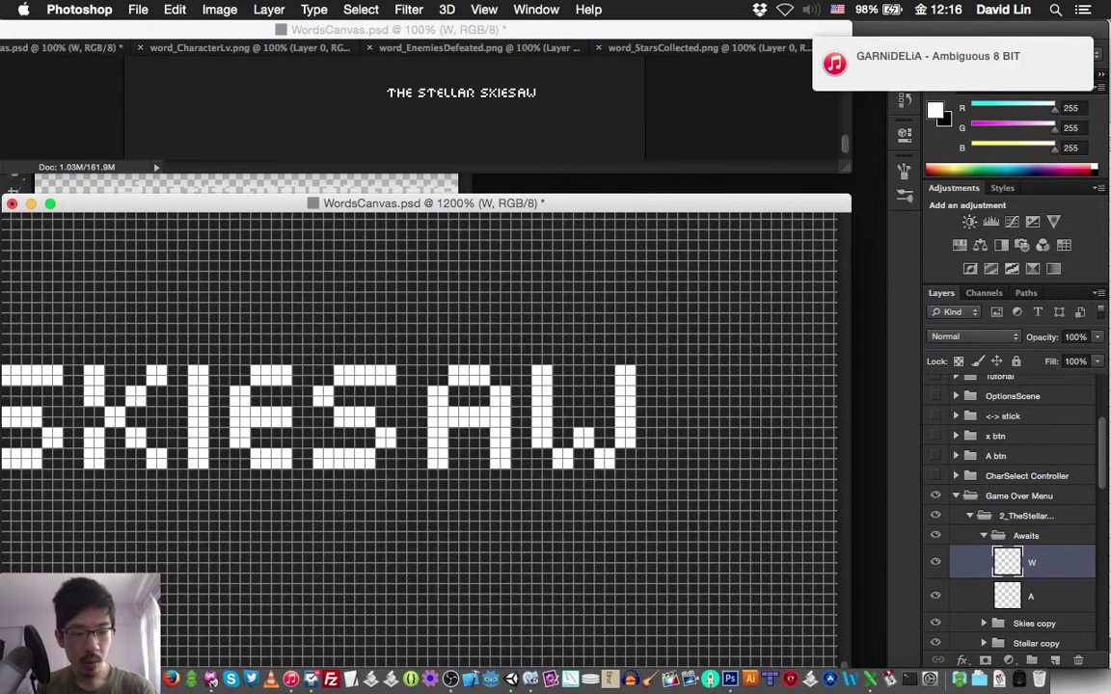
Duplicate the A layer in the Awaits group and move the copy 22 pixels right, leaving a 2-pixel gap after the W
click(1030, 595)
key(super+j)
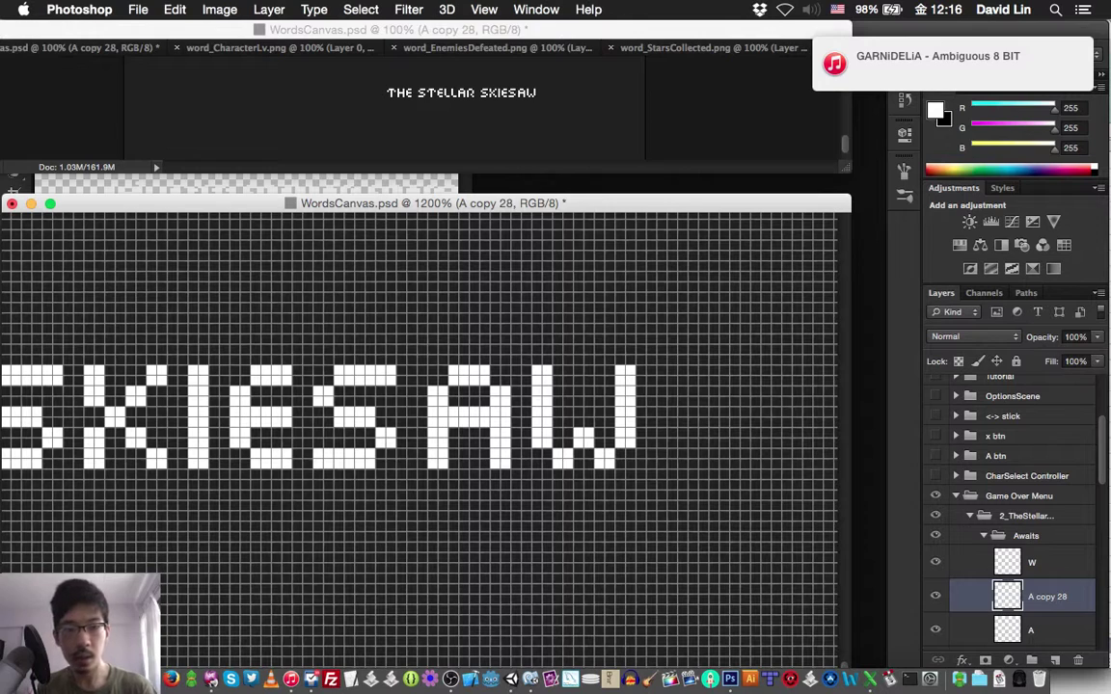
key(shift+Right)
key(shift+Right)
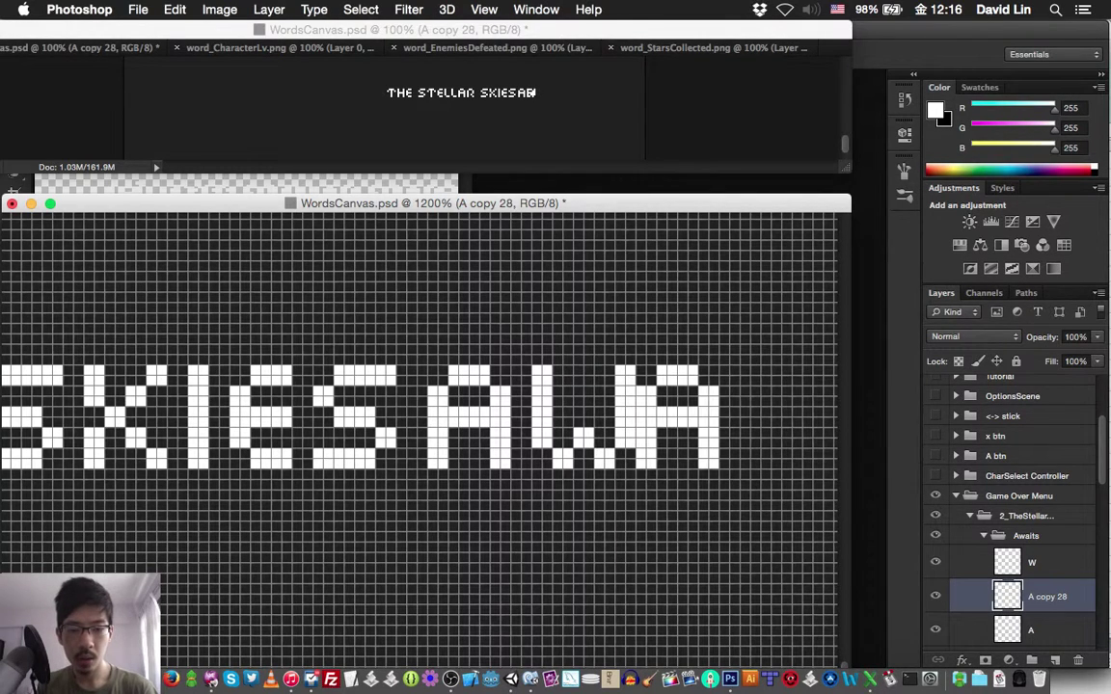
key(Right)
key(Right)
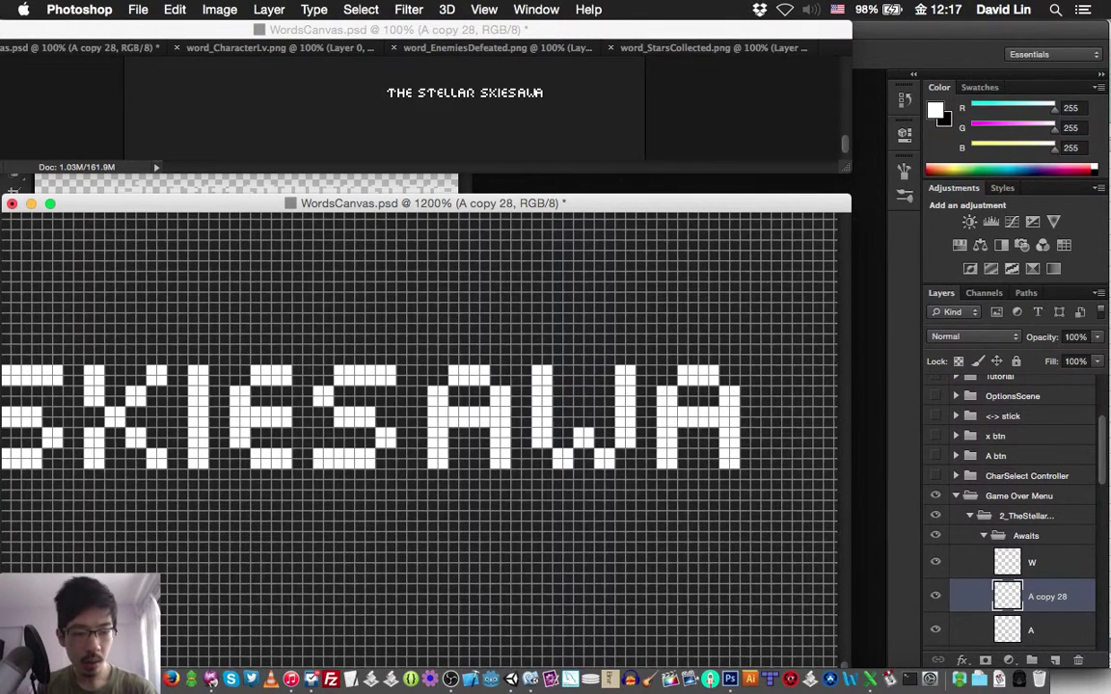